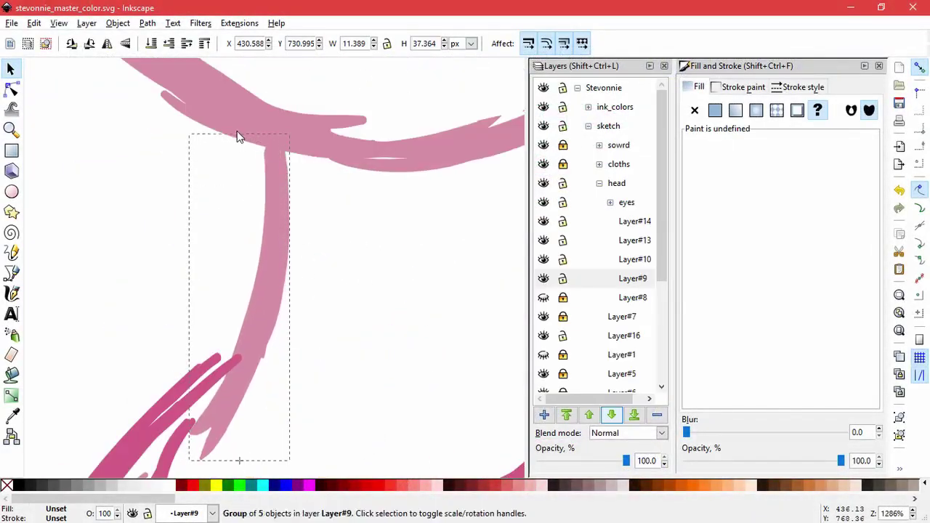
Ungroup the masked group holding the pink head-outline sketch strokes.
scroll(239, 136, "down", 3)
key("Escape")
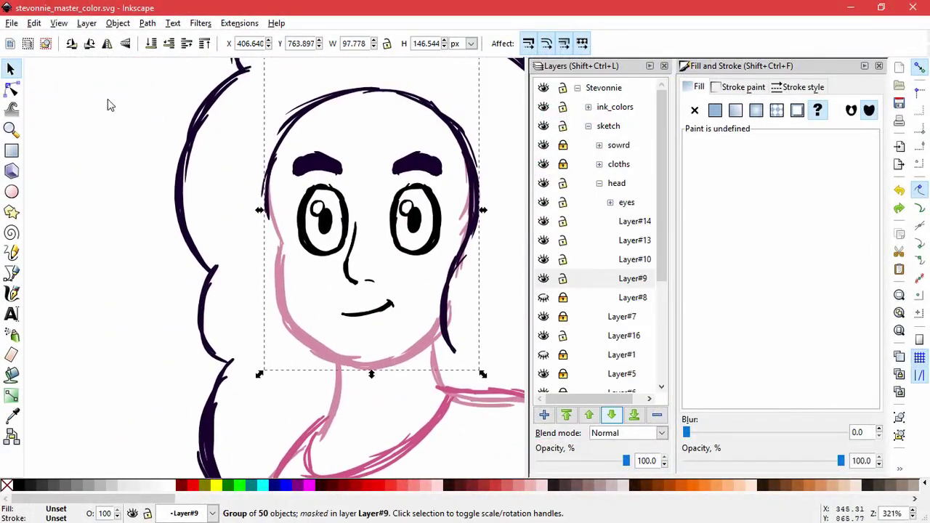
key("ctrl+shift+g")
key("Escape")
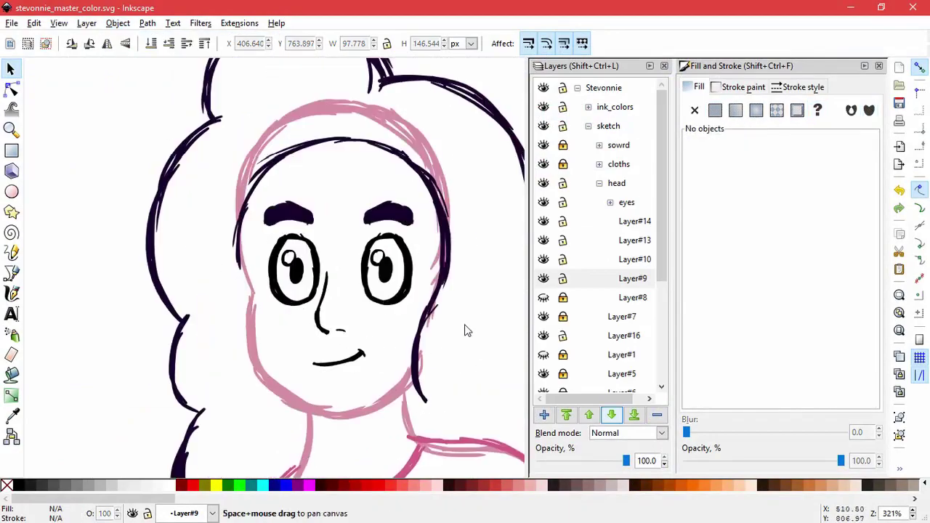
Delete the pink construction strokes running across the crown above the hairline.
left_click(398, 124)
key("Delete")
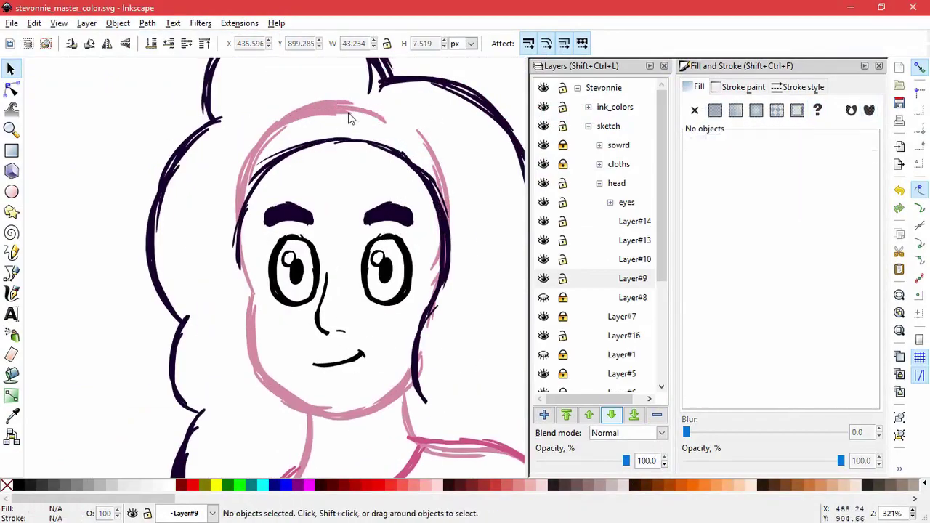
left_click(315, 118)
key("Delete")
left_click(277, 140)
key("Delete")
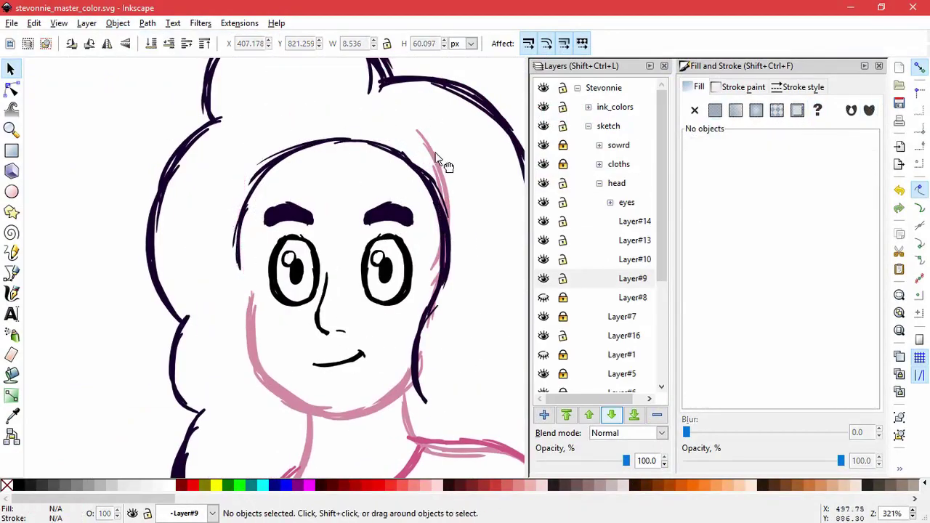
left_click(439, 160)
key("Delete")
left_click(446, 291)
left_click(435, 300)
key("Delete")
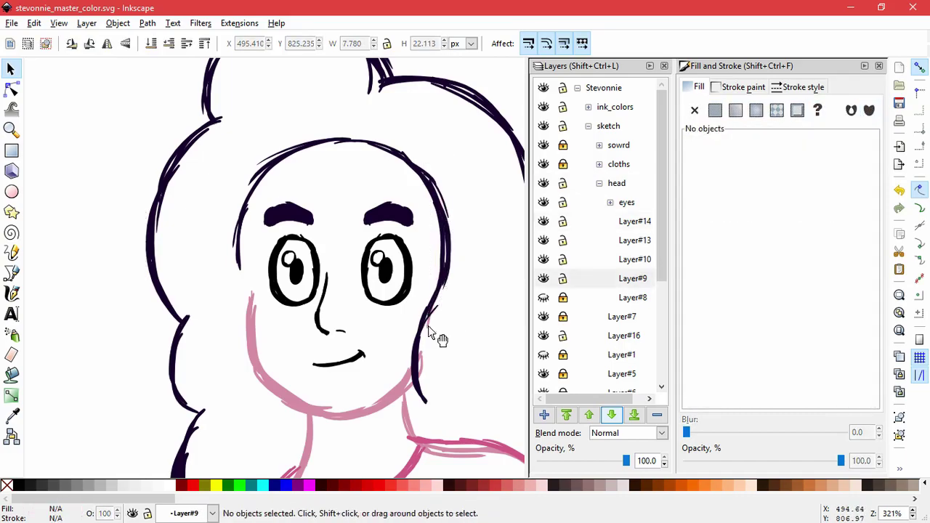
left_click(356, 333)
key("Delete")
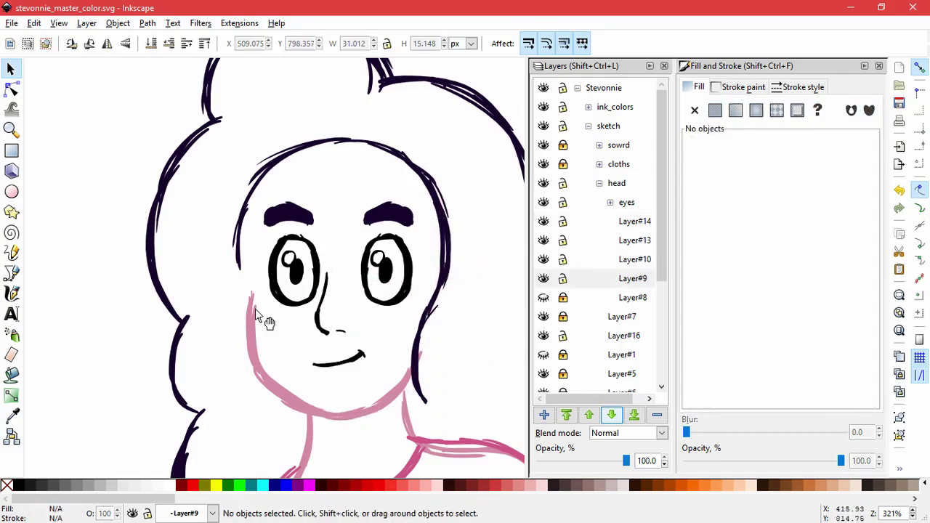
key("ctrl+z")
Delete the leftover pink stroke at the upper left of the head and the pink strokes behind the right side's hair.
left_click(276, 140)
key("Delete")
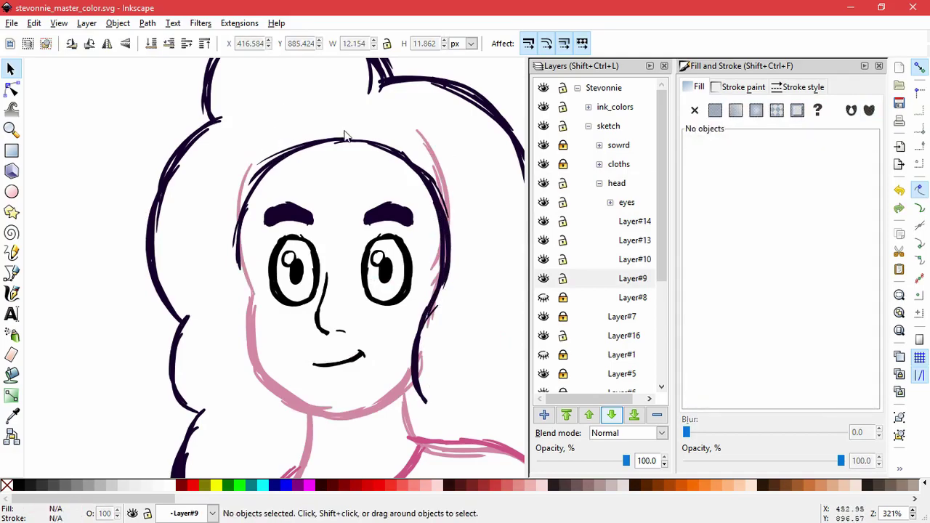
left_click(443, 178)
key("Delete")
left_click(434, 287)
key("Delete")
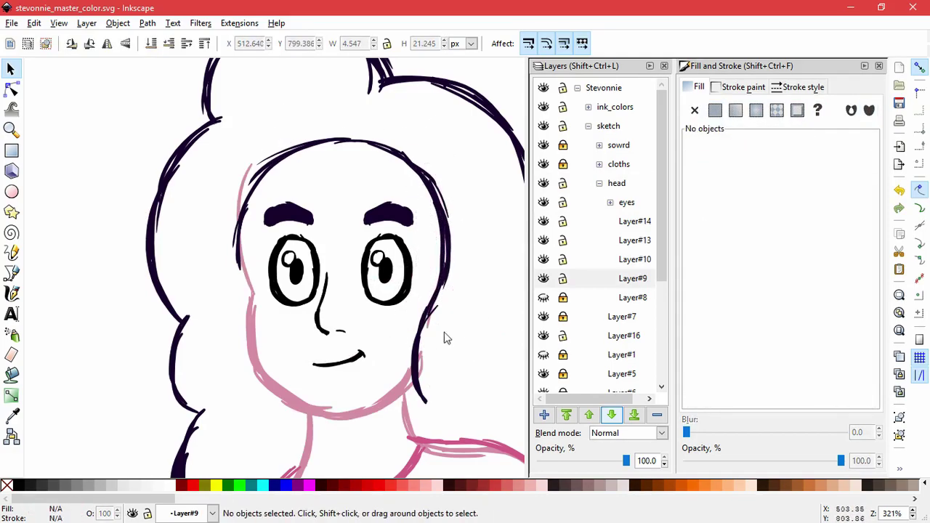
left_click(474, 347)
left_click(473, 323)
key("Delete")
Delete the surplus overlapping pink strokes along the face's left cheek and jaw.
left_click(410, 381)
left_click_drag(429, 349, 332, 409)
left_click(293, 359)
left_click(311, 335)
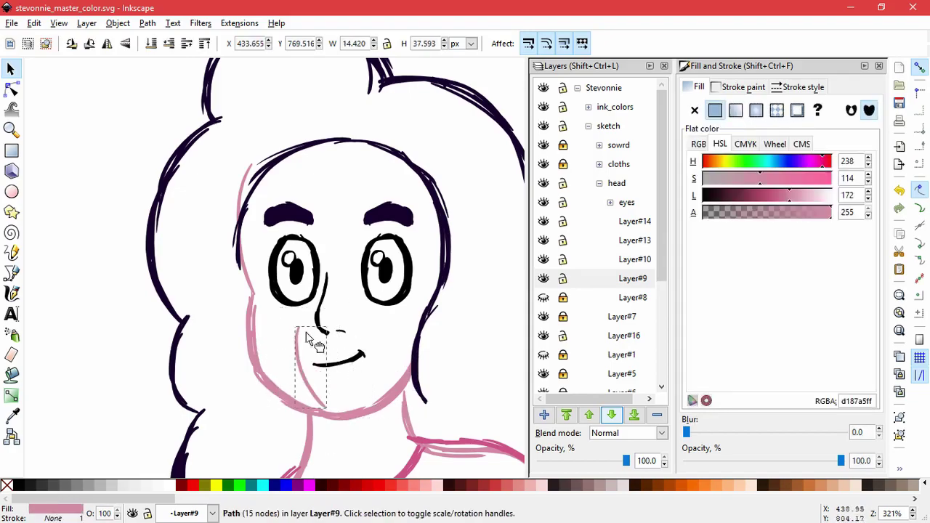
key("Delete")
left_click(264, 392)
key("Delete")
left_click(290, 411)
key("Delete")
left_click(268, 388)
key("Delete")
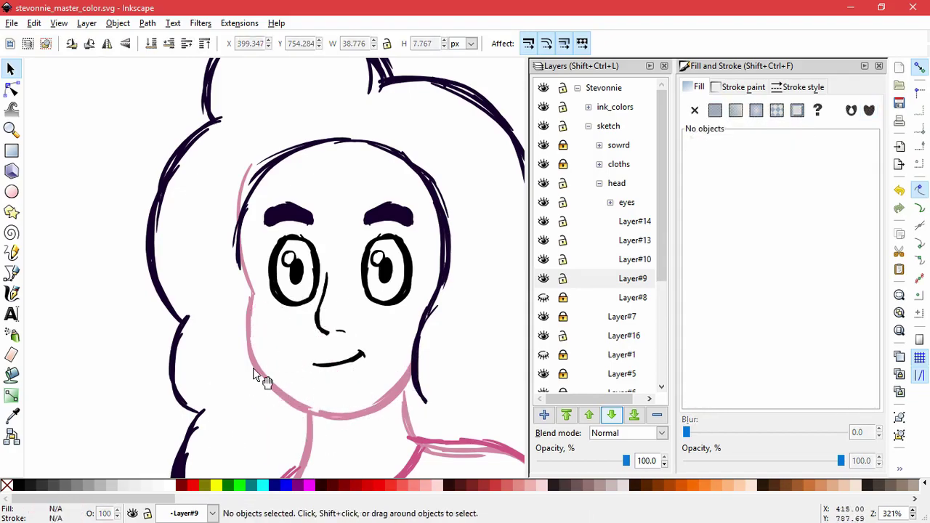
Delete the overlapping pink strokes along the lower left jaw and the chin to leave a thinner line.
left_click(207, 407)
key("Delete")
left_click(279, 384)
key("Delete")
left_click(274, 385)
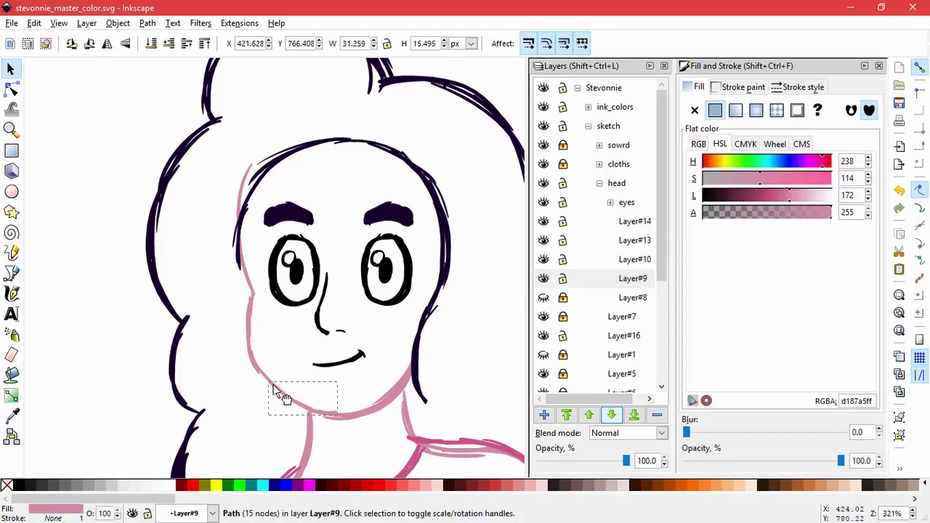
mouse_move(343, 418)
left_mouse_down()
mouse_move(332, 405)
mouse_move(348, 436)
left_mouse_up()
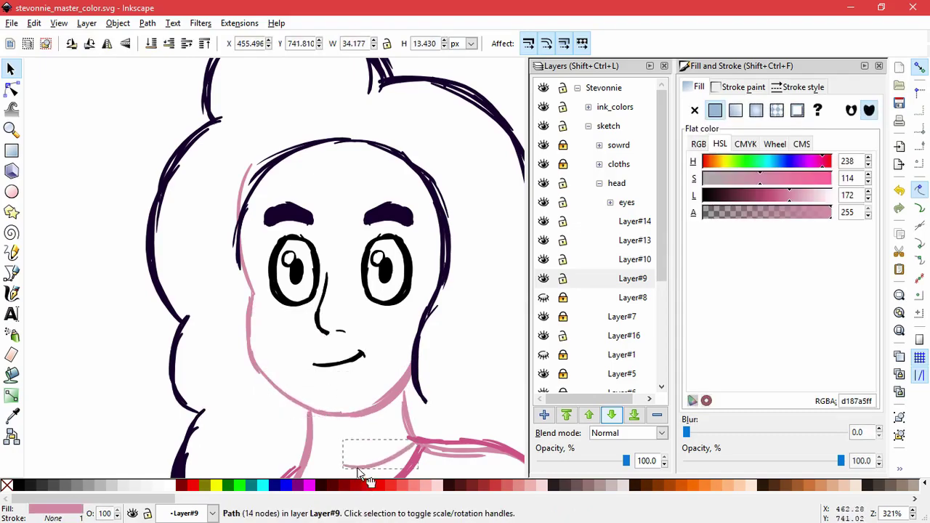
left_click(197, 367)
key("Delete")
Thin the right side of the jaw by deleting its duplicate pink strokes.
left_click(346, 341)
left_click_drag(347, 343, 348, 324)
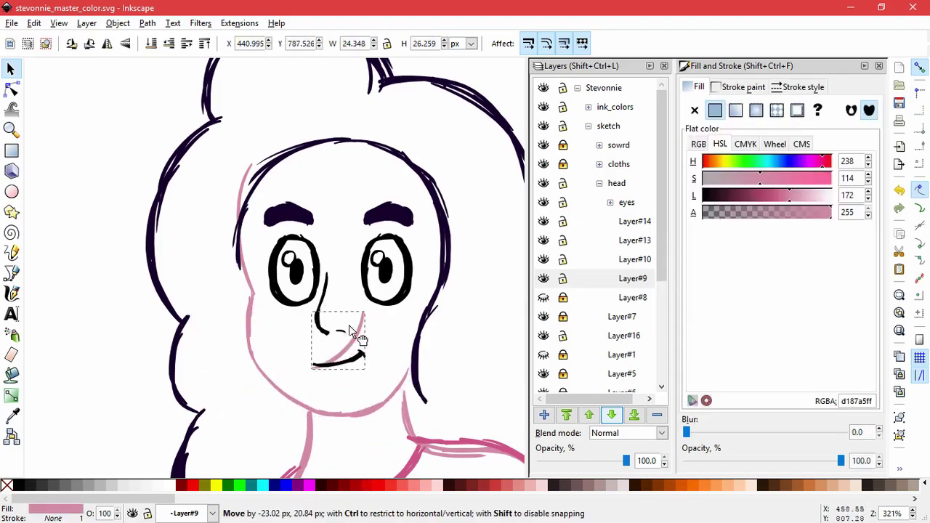
key("Delete")
left_click(436, 405)
left_click(392, 396)
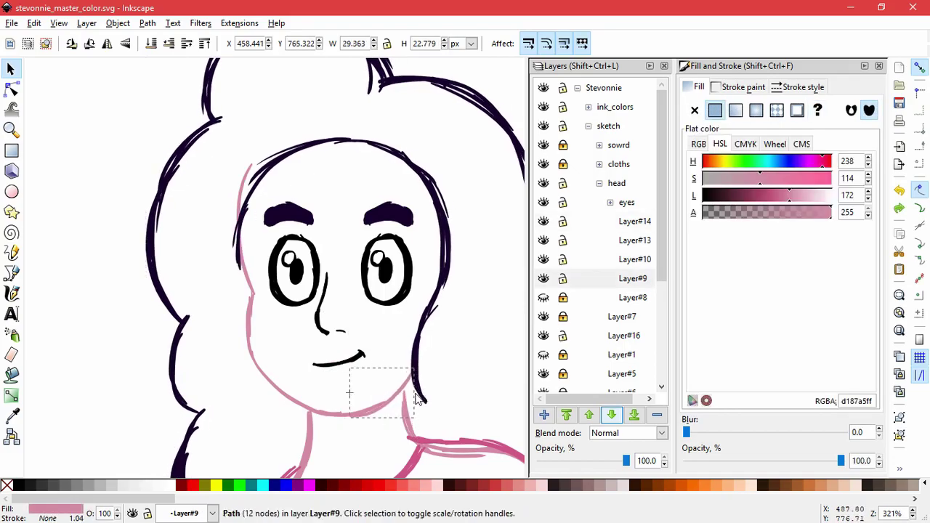
key("Delete")
Shorten the pink left temple stroke to about 45 px high so it ends at the hairline, and narrow it slightly.
left_click(245, 158)
left_click_drag(245, 158, 246, 191)
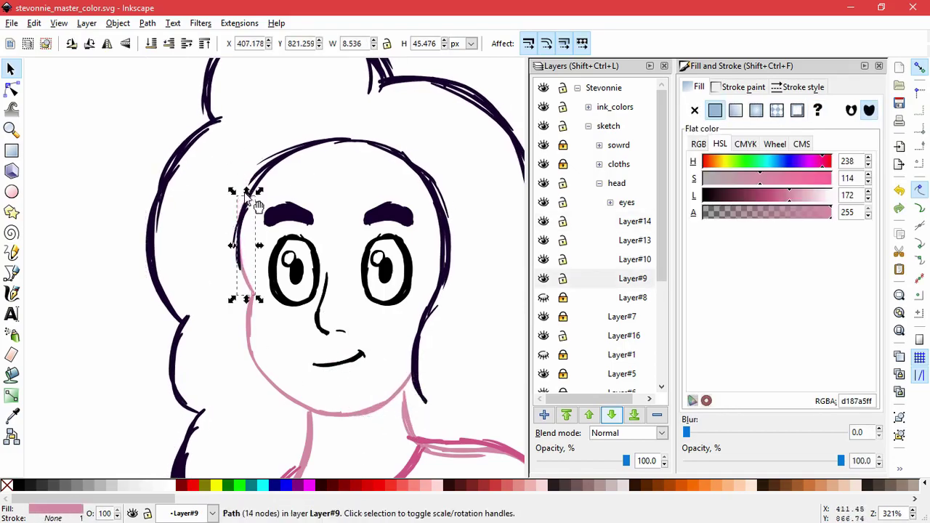
left_click_drag(233, 245, 234, 245)
key("Escape")
Group the nine remaining pink strokes of the face outline.
left_click(266, 315)
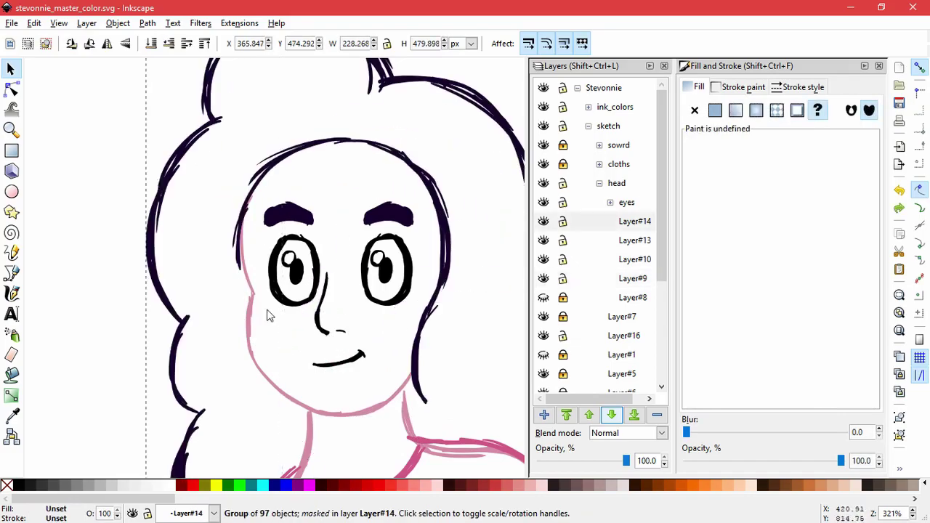
left_click_drag(118, 137, 465, 342)
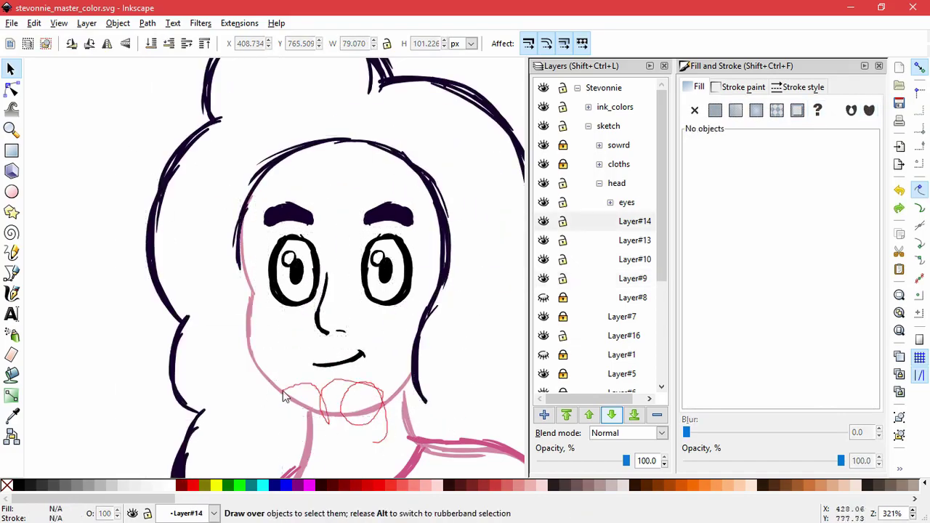
left_click_drag(311, 337, 244, 303, "alt")
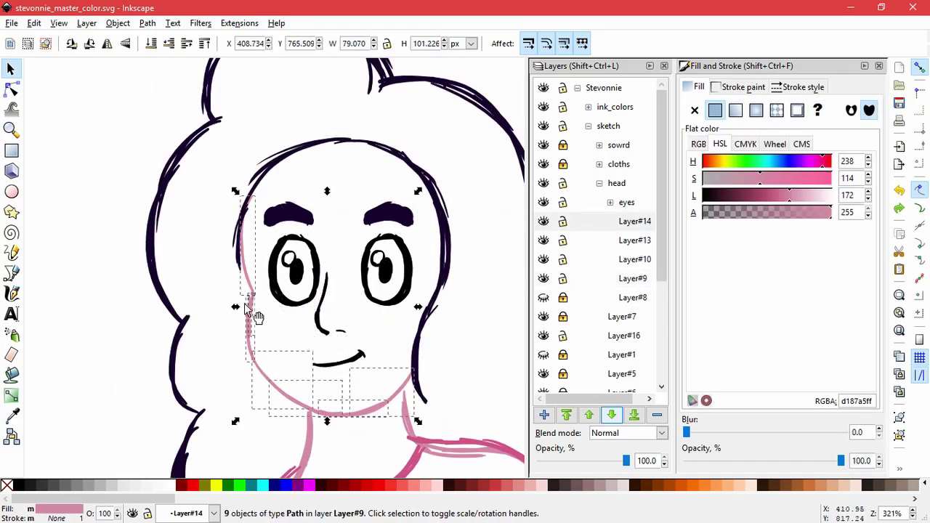
key("ctrl+g")
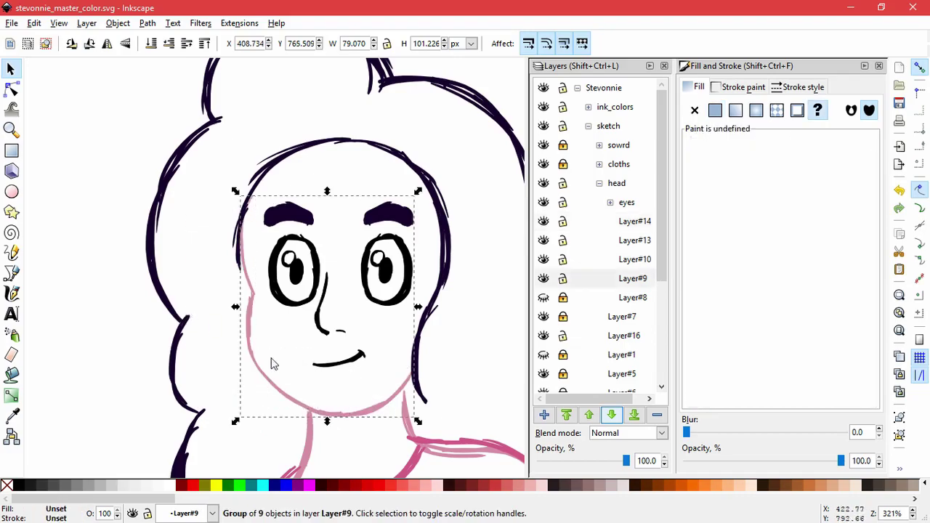
Select the eight cheek, jaw and chin strokes together, shift them slightly up and resize them to about 75 px wide.
left_click(280, 363)
left_click(265, 362)
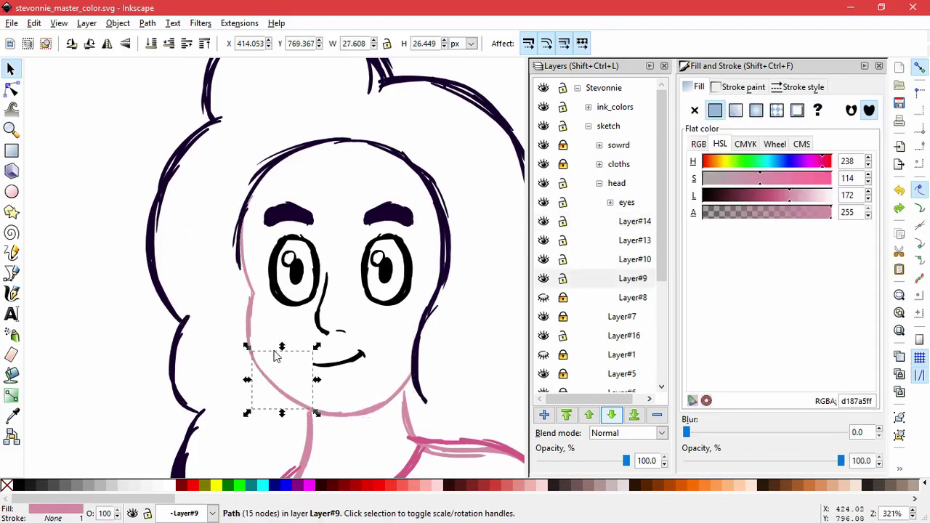
left_click(282, 337)
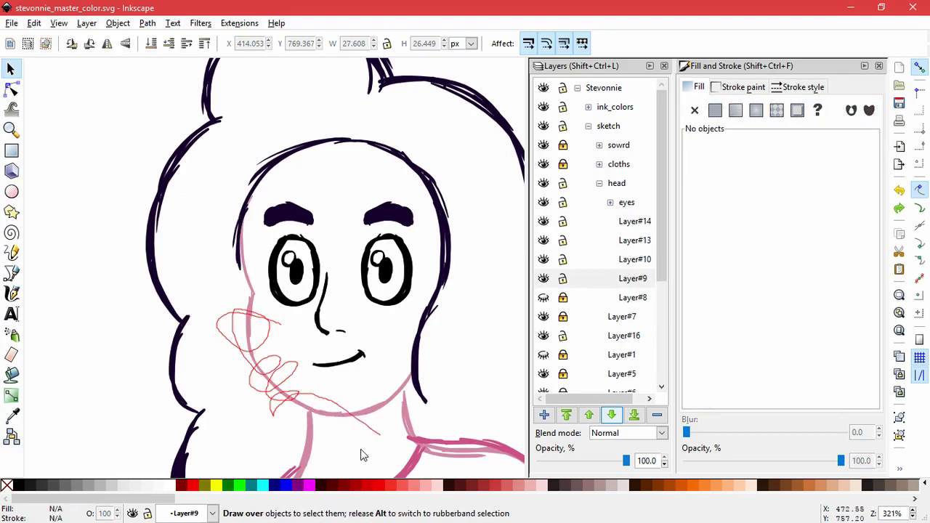
left_click_drag(361, 454, 361, 454, "alt")
mouse_move(240, 356)
left_mouse_down()
mouse_move(249, 356)
mouse_move(241, 354)
left_mouse_up()
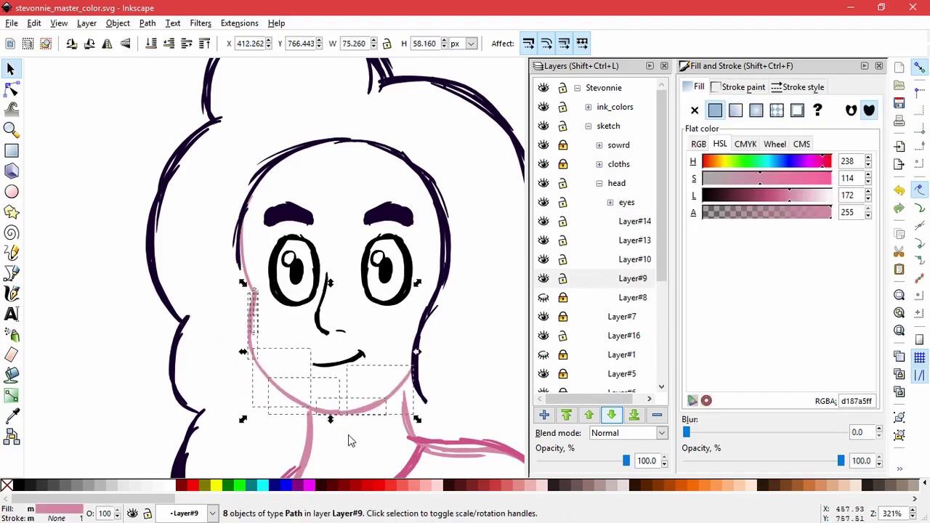
left_click(348, 434)
Nudge the right neck stroke group slightly up and to the right to meet the jaw line.
scroll(436, 399, "down", 5)
scroll(357, 363, "up", 4)
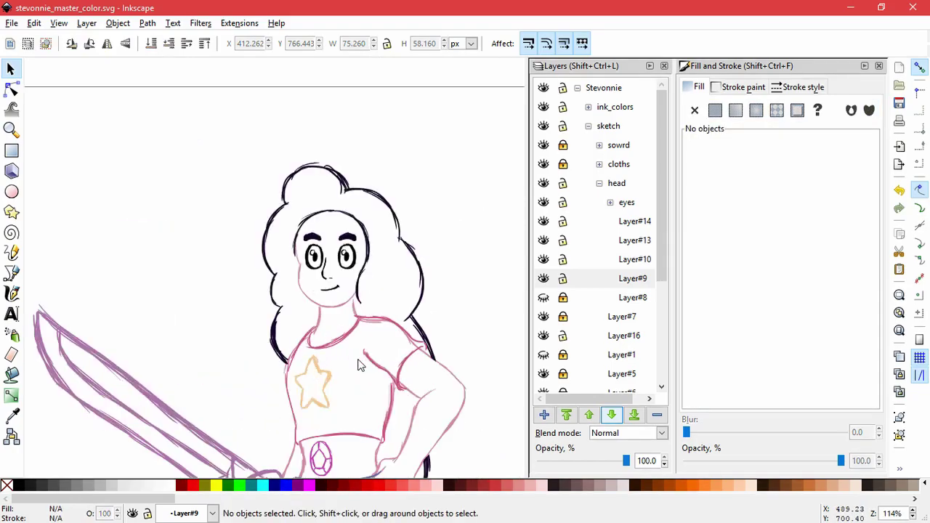
left_click(280, 325)
scroll(332, 302, "up", 2)
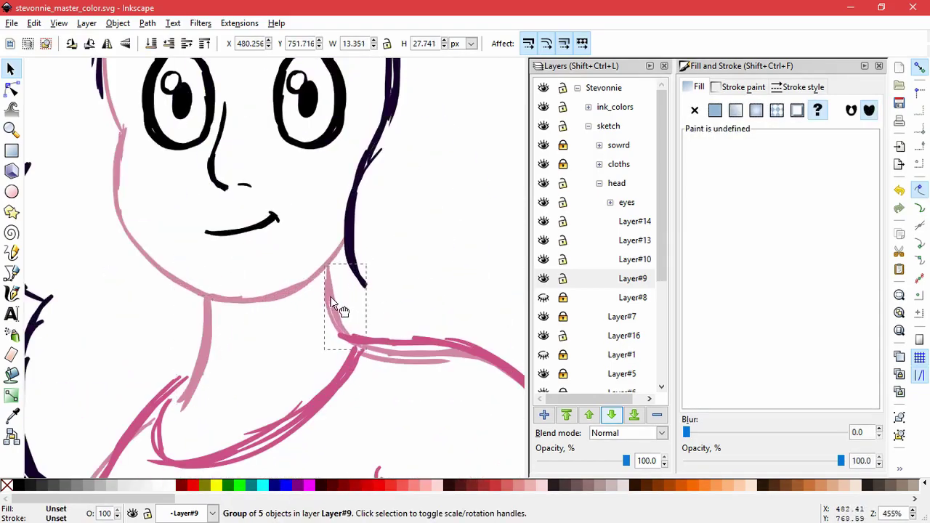
key("Escape")
scroll(255, 370, "down", 3)
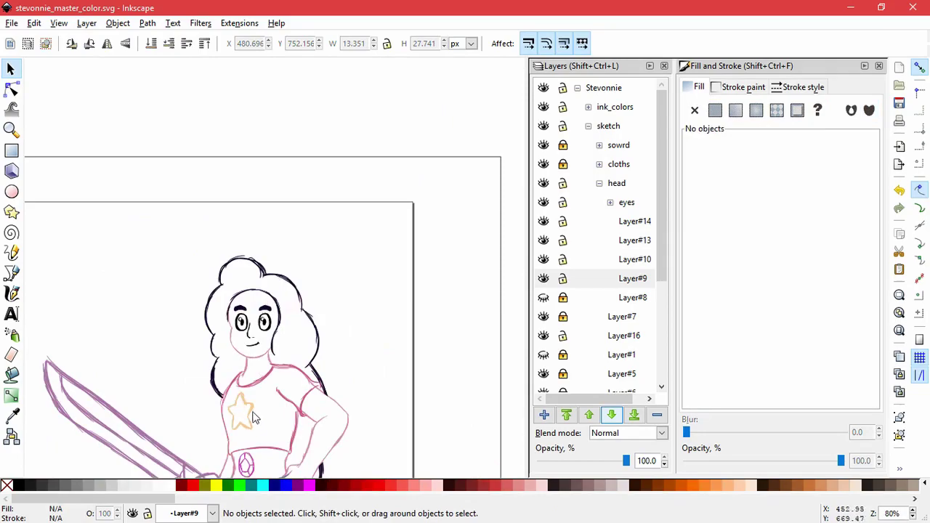
Touch-select the jaw strokes, and shift the dark hair outline group slightly left and down around the face.
left_click_drag(255, 372, 229, 351)
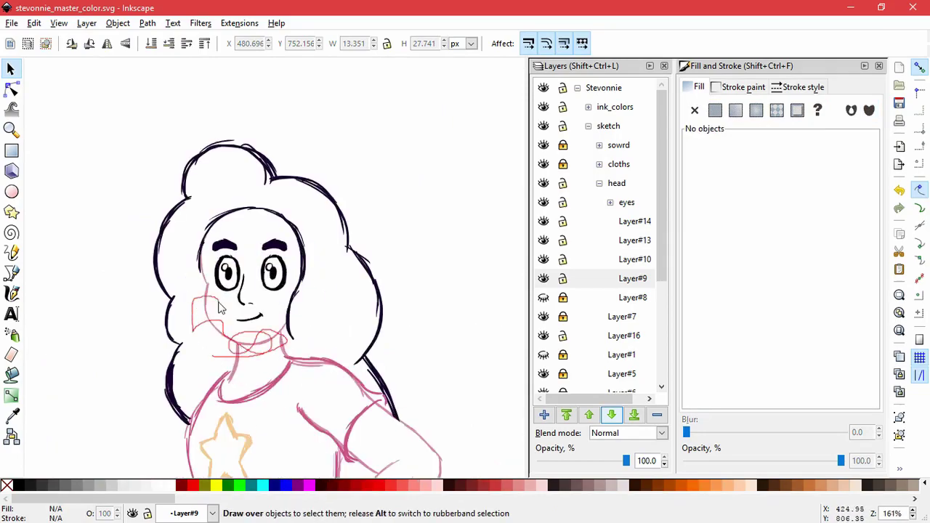
left_click_drag(70, 336, 174, 342)
left_click_drag(298, 320, 284, 292)
key("Escape")
left_click(431, 320)
scroll(418, 309, "down", 3)
scroll(335, 247, "up", 5)
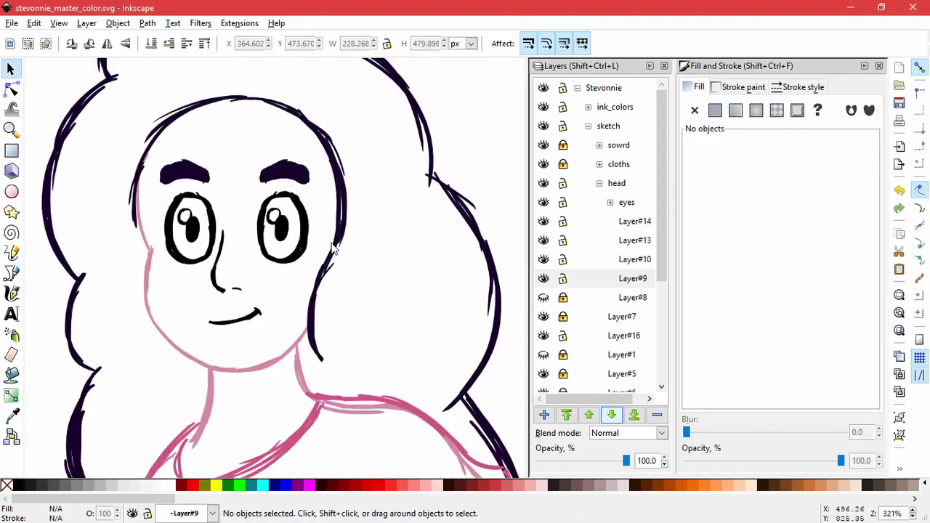
Ungroup the eye on the face's right side into its separate black paths.
left_click_drag(312, 254, 342, 280)
key("Escape")
key("ctrl+shift+g")
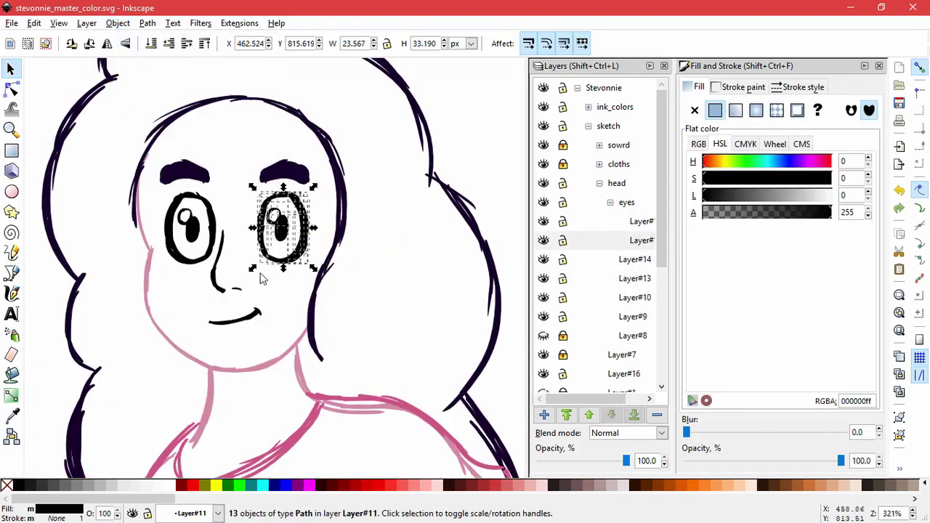
scroll(276, 287, "up", 2)
Remove the surplus black strokes from the outer lower edge and inner side of the right-hand eye outline.
left_click(290, 296)
key("Escape")
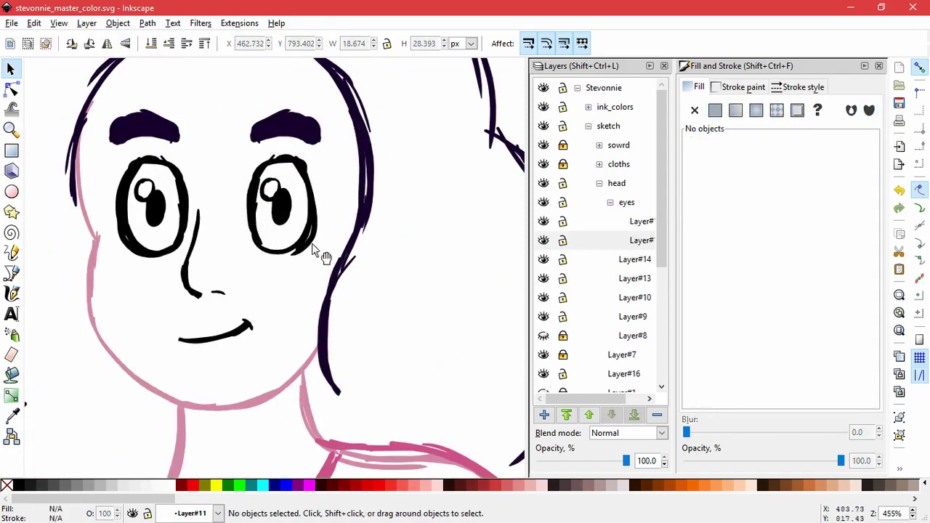
left_click(309, 250)
left_click(250, 211)
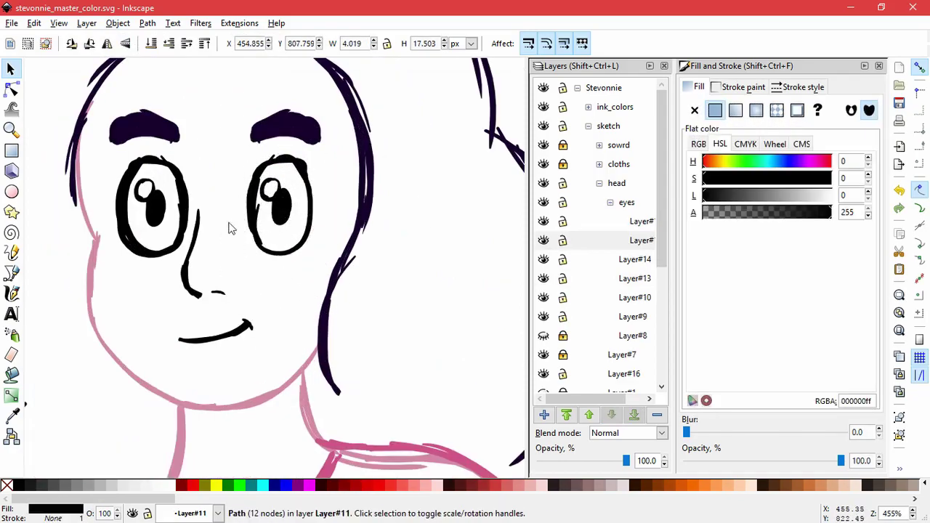
mouse_move(250, 210)
left_mouse_down()
mouse_move(223, 221)
mouse_move(214, 205)
left_mouse_up()
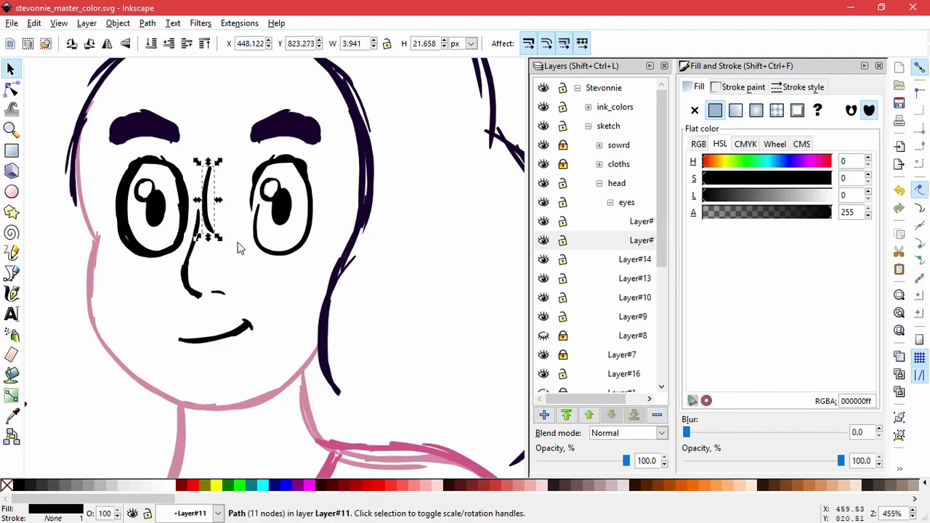
left_click(279, 255)
Push the lower inner stroke of the right-hand eye into a smooth curve with the Tweak tool.
left_click(11, 109)
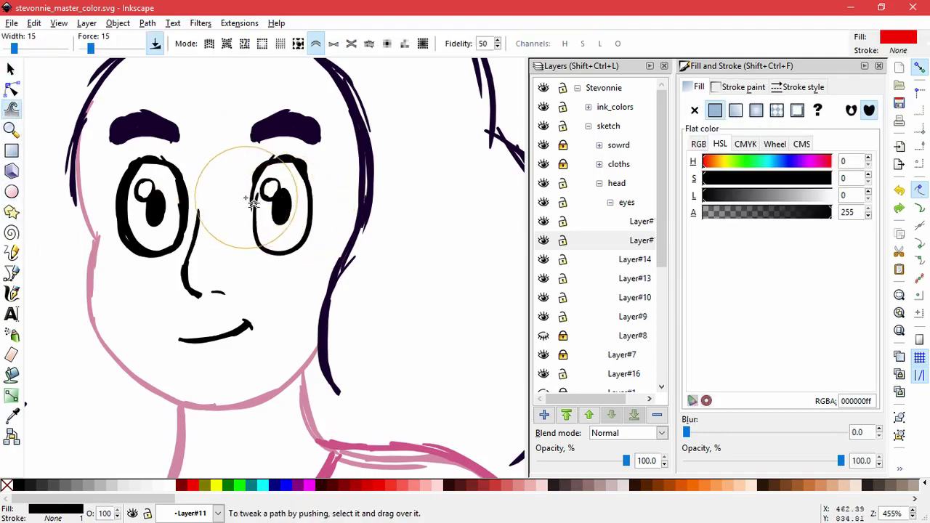
key("s")
key("Escape")
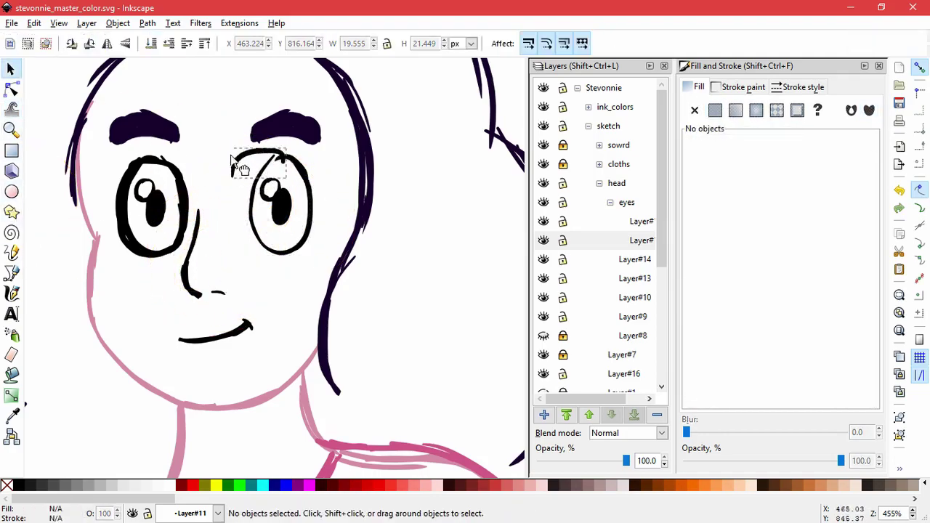
Remove the stray arc over the right-hand eye and bend the outer stroke's upper end inward with the Tweak tool.
left_click(239, 167)
key("Escape")
key("Tab")
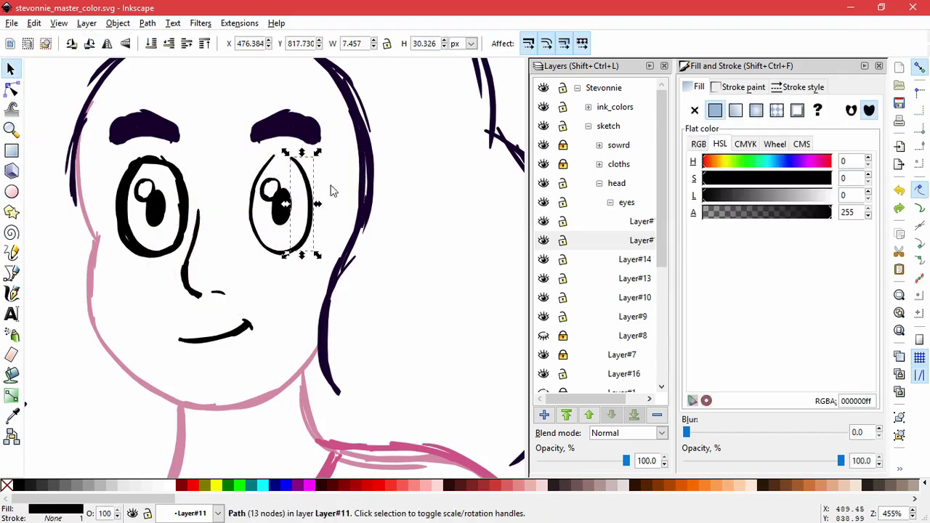
left_click(11, 108)
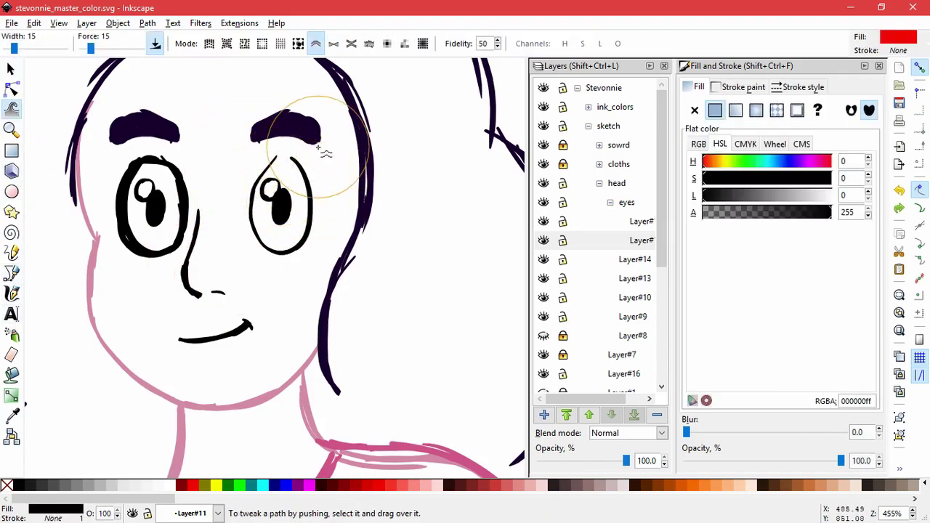
mouse_move(317, 148)
left_mouse_down()
mouse_move(318, 162)
mouse_move(328, 141)
mouse_move(301, 158)
left_mouse_up()
key("s")
Close the gap at the top of the right-hand eye outline and group its three paths.
mouse_move(318, 284)
left_mouse_down()
mouse_move(232, 142)
mouse_move(303, 264)
left_mouse_up()
left_click_drag(255, 245, 311, 190)
left_click_drag(258, 221, 270, 266)
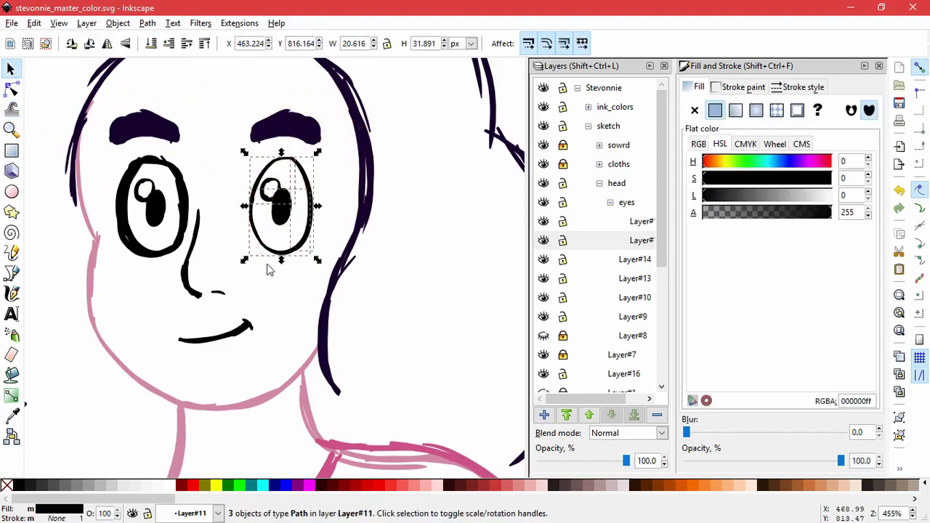
left_click(287, 160)
left_click_drag(286, 160, 284, 163)
key("ctrl+g")
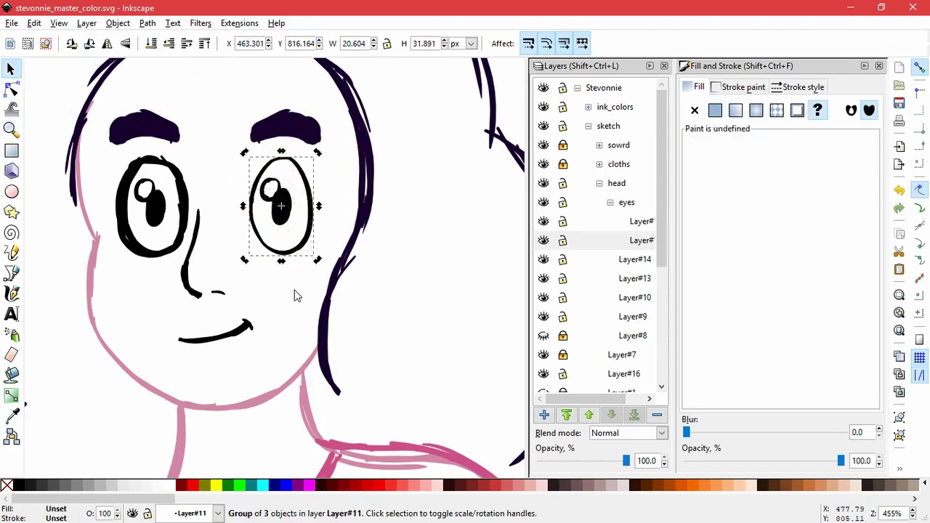
Delete the round highlight from the right-hand eye.
key("Escape")
left_click(313, 255)
left_click_drag(272, 190, 236, 162)
key("Delete")
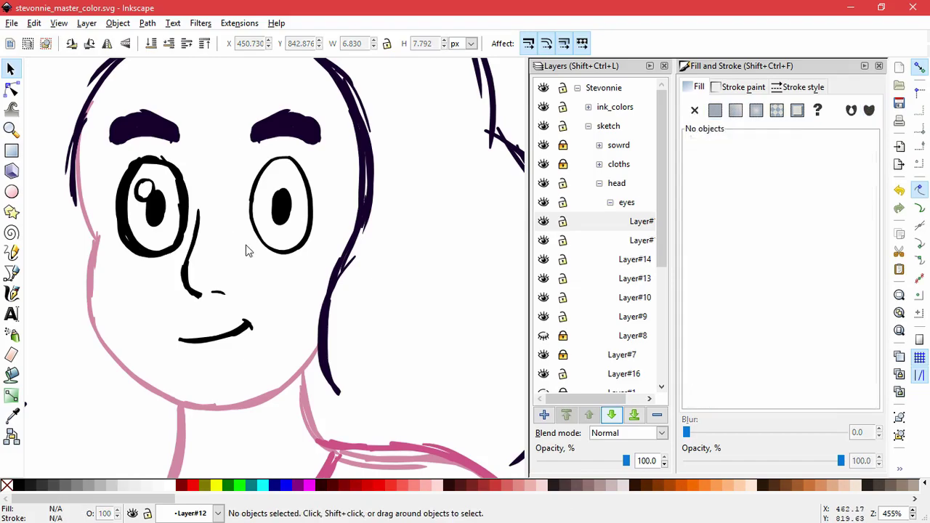
Shorten the right-hand eye outline from its top to about 30 px high, keeping the pupil centred inside it.
left_click(291, 167)
left_click(305, 221, "ctrl")
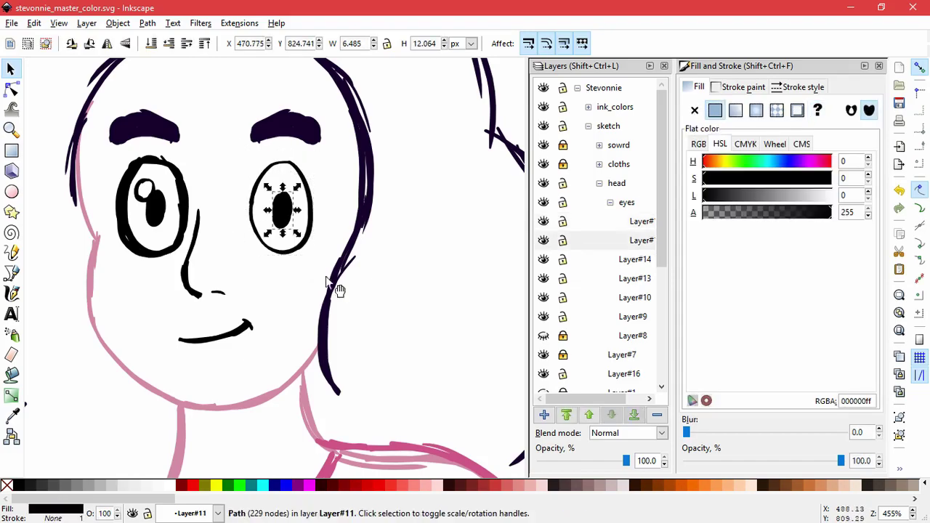
key("Escape")
Create a new layer among the eye layers and move the old left-hand eye drawing onto it in place.
scroll(323, 279, "down", 4)
scroll(300, 280, "up", 4)
left_click(161, 195)
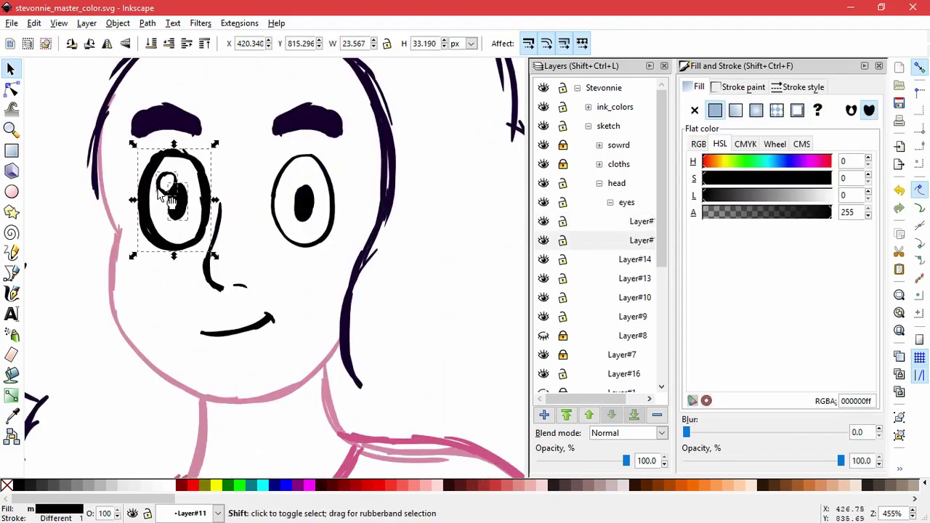
left_click(543, 414)
left_click(513, 310)
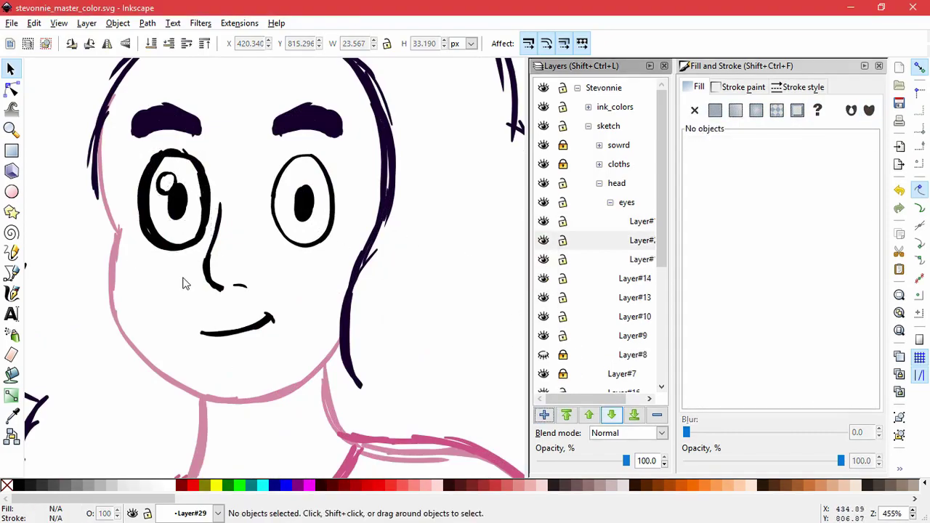
left_click(182, 201)
key("ctrl+x")
left_click(571, 239)
left_click(35, 23)
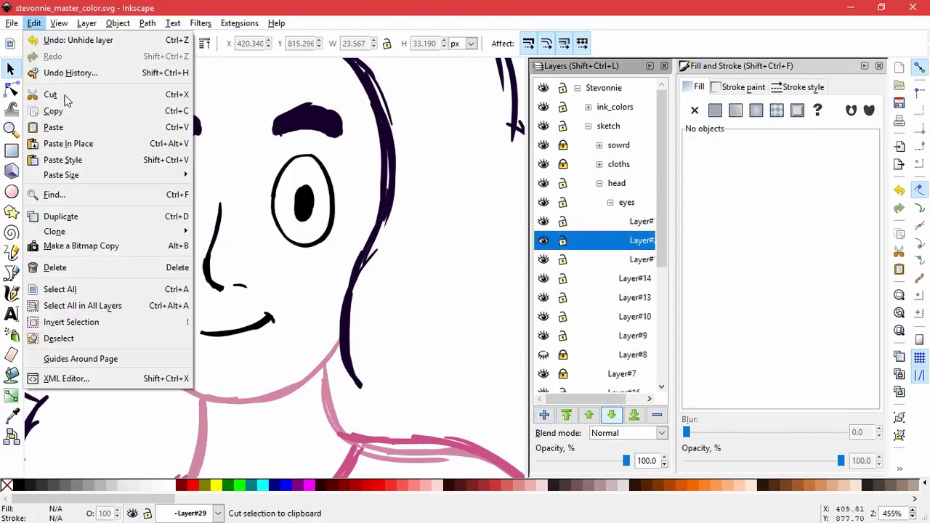
left_click(68, 143)
Hide the old eye's layer and place a copy of the cleaned right-hand eye and pupil on the face's left side.
key("ctrl+z")
key("ctrl+z")
left_click(312, 211)
key("ctrl+z")
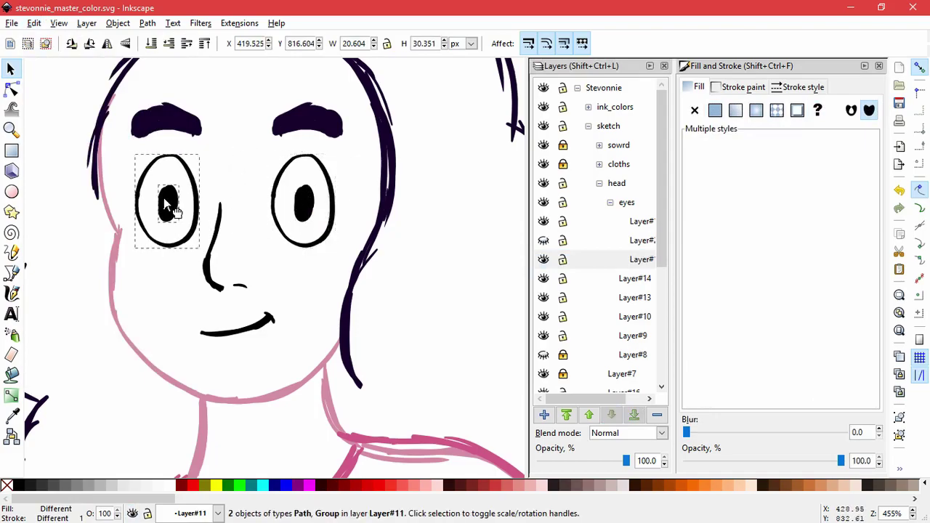
Fine-tune the copied left-hand eye and pupil together to about X 418.9, Y 816.4 px.
left_click_drag(165, 198, 159, 199)
left_click(287, 281)
left_click(194, 218)
left_click(182, 211, "shift")
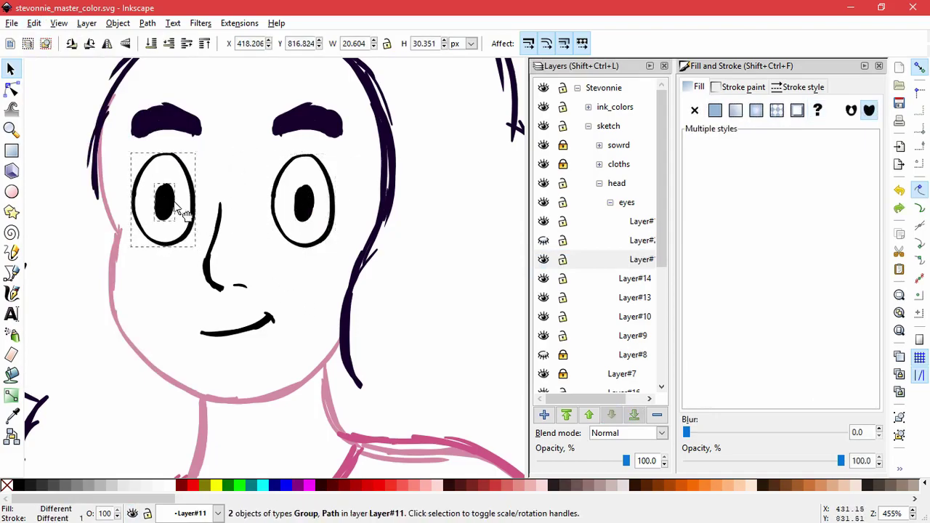
left_click(183, 212)
left_click_drag(181, 217, 180, 217)
left_click(306, 284)
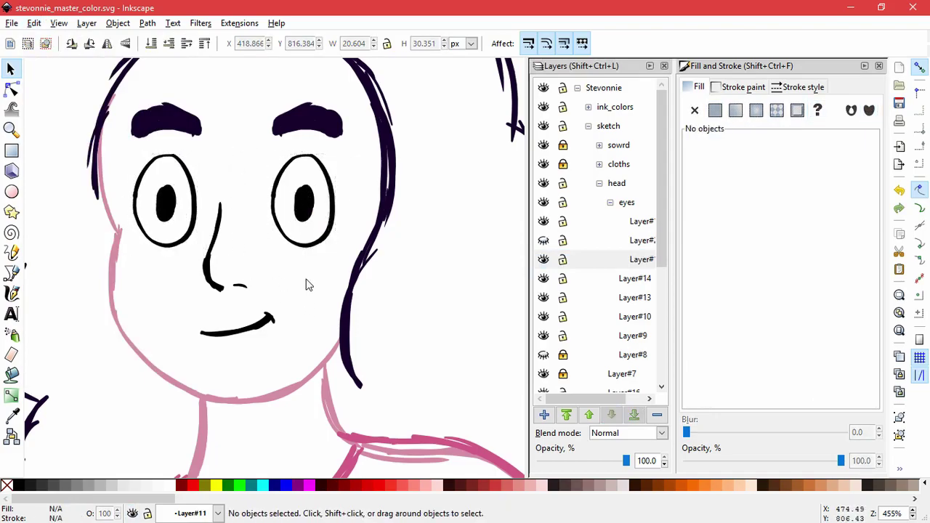
Nudge the nose and the mouth slightly upward on the face.
left_click(221, 286)
left_click(304, 292)
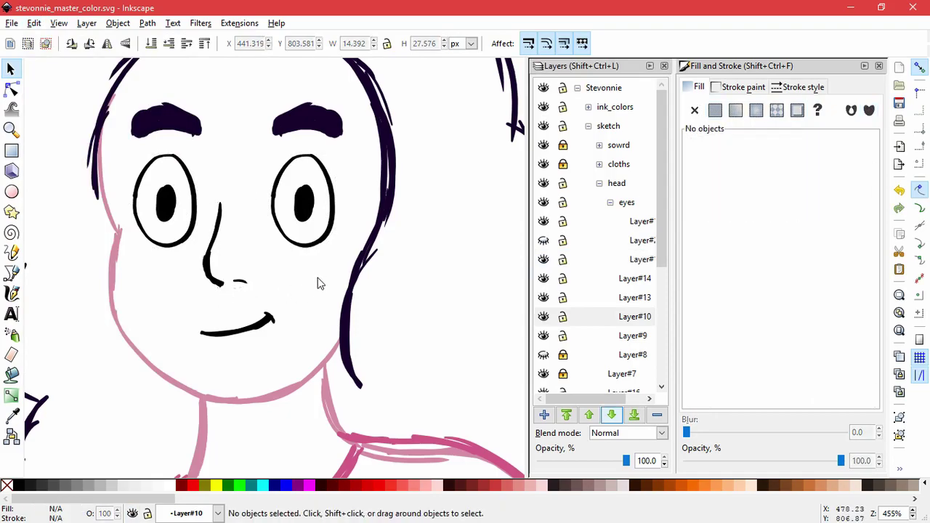
left_click(217, 333)
left_click(193, 328)
left_click(308, 353)
Shift the right-hand and left-hand eyebrows slightly left above the eyes.
left_click(343, 136)
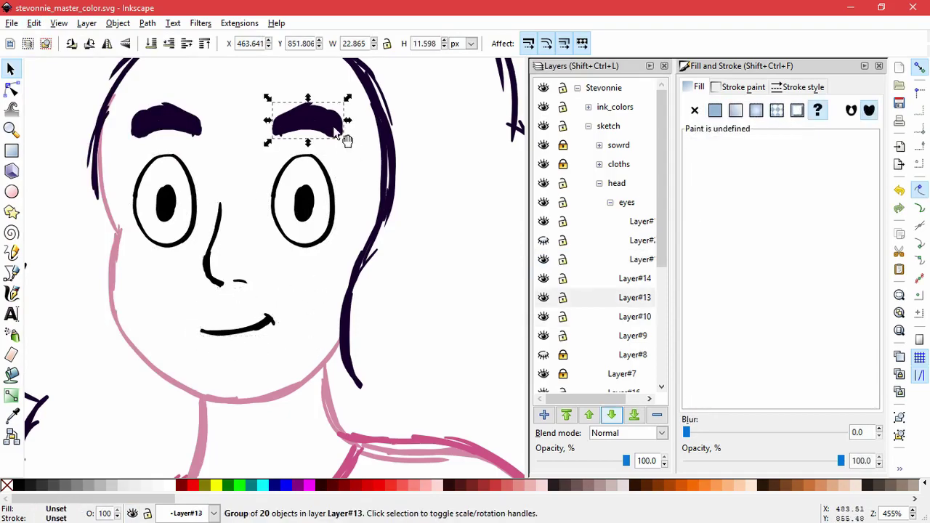
left_click(331, 135)
left_click_drag(349, 121, 349, 145)
left_click_drag(201, 137, 182, 135)
left_click(261, 182)
Select both eyes and squash them vertically about their centre to about 27.2 px high.
key("5")
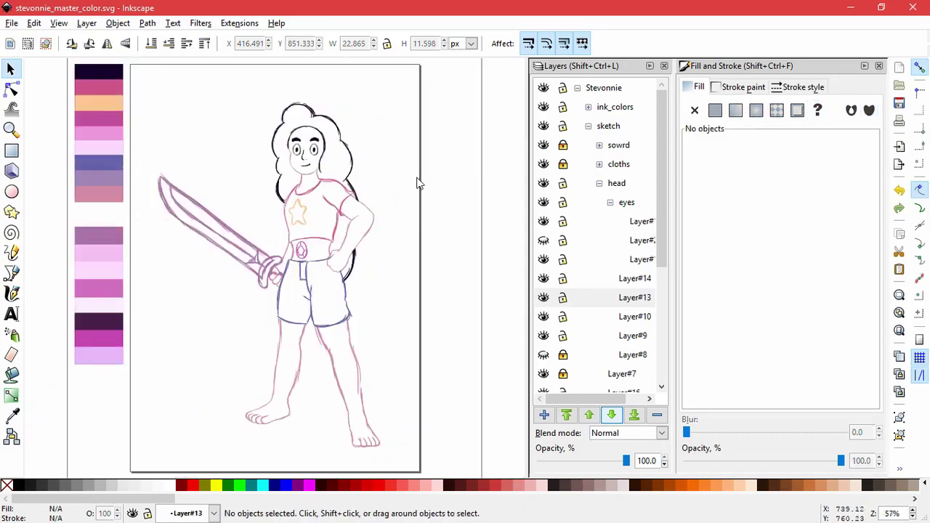
scroll(332, 192, "up", 5)
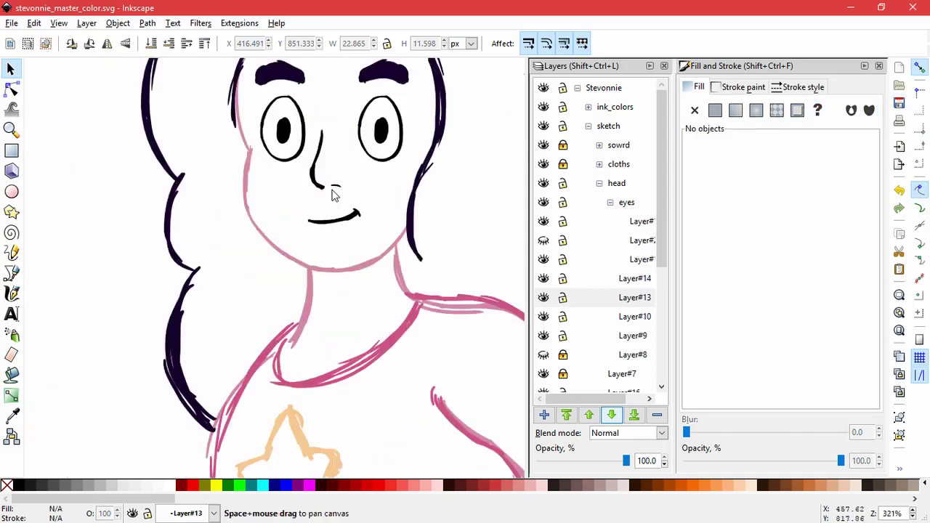
left_click(369, 197)
left_click(367, 181)
left_click(273, 185, "shift")
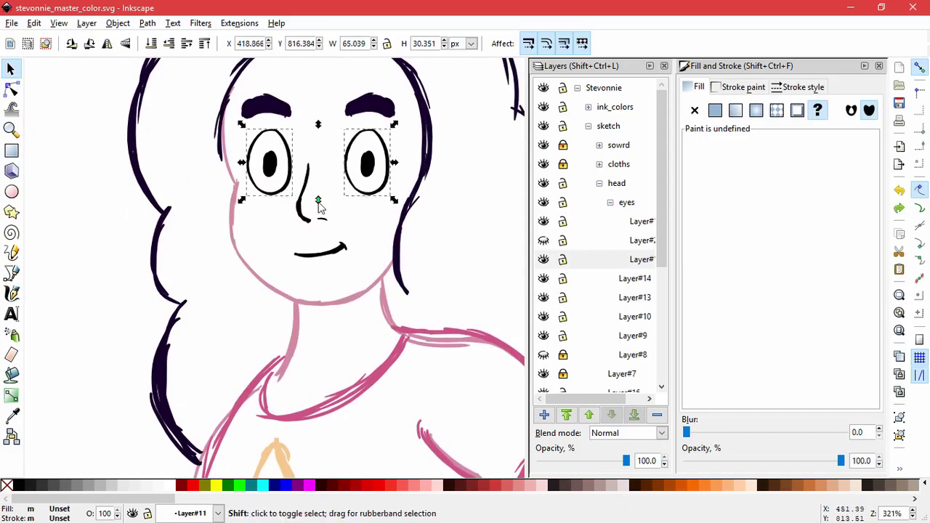
left_click_drag(318, 201, 318, 205)
key("Escape")
Select both eyebrows and nudge them slightly to the right over the shortened eyes.
key("5")
scroll(415, 199, "up", 4)
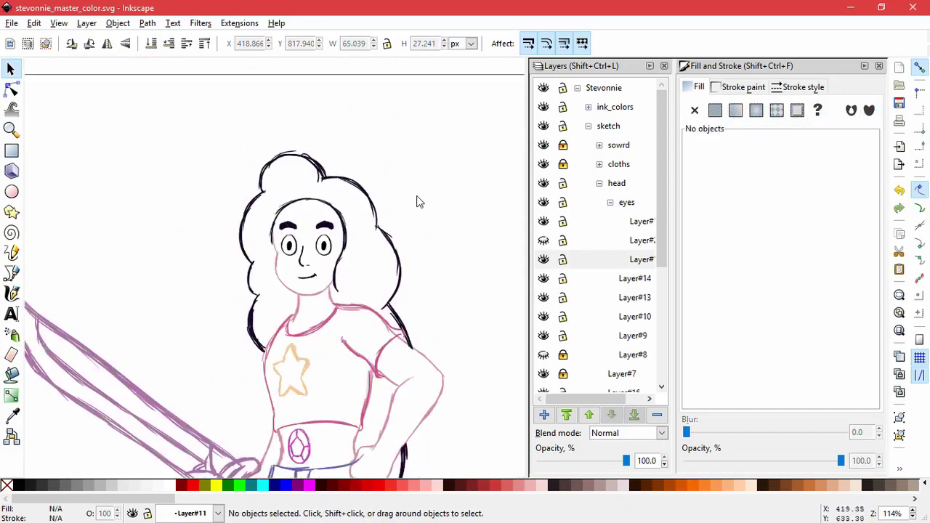
left_click(239, 260)
left_click(173, 266, "shift")
left_click(235, 266)
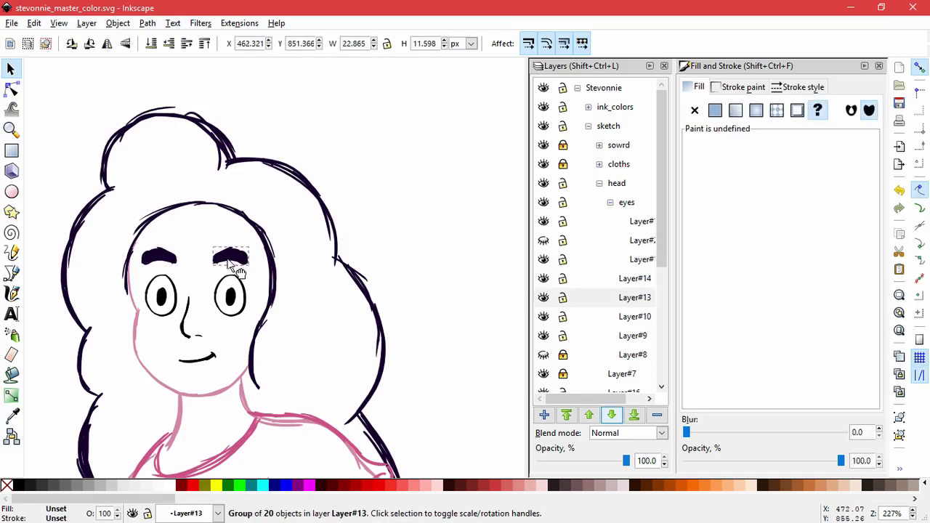
key("ctrl+a")
key("Escape")
left_click(162, 298)
left_click(173, 306, "shift")
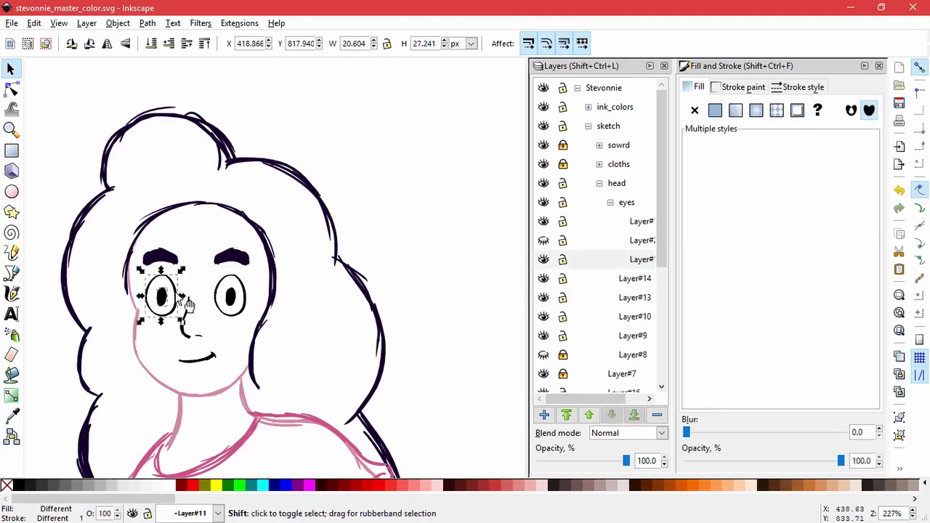
key("Escape")
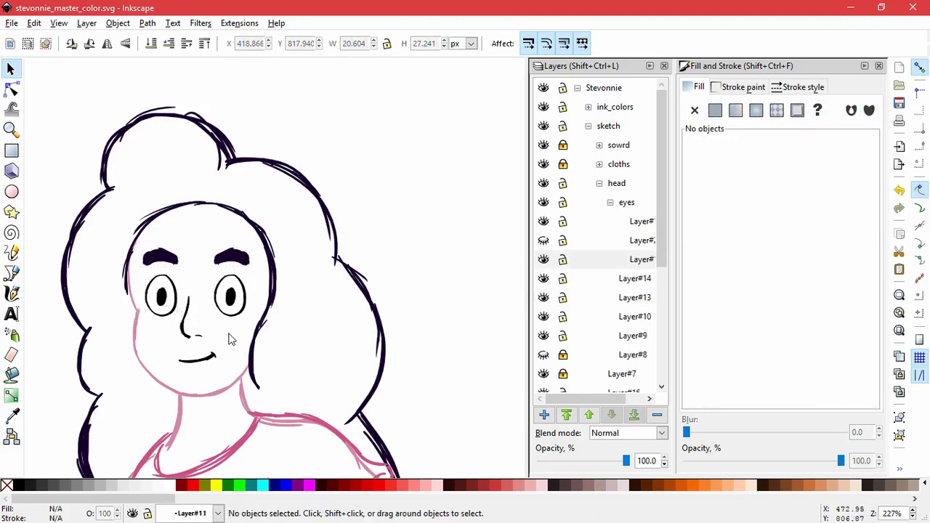
Ungroup the dark hair outline into its separate strokes.
left_click(208, 205)
left_click(118, 23)
left_click(138, 92)
key("Escape")
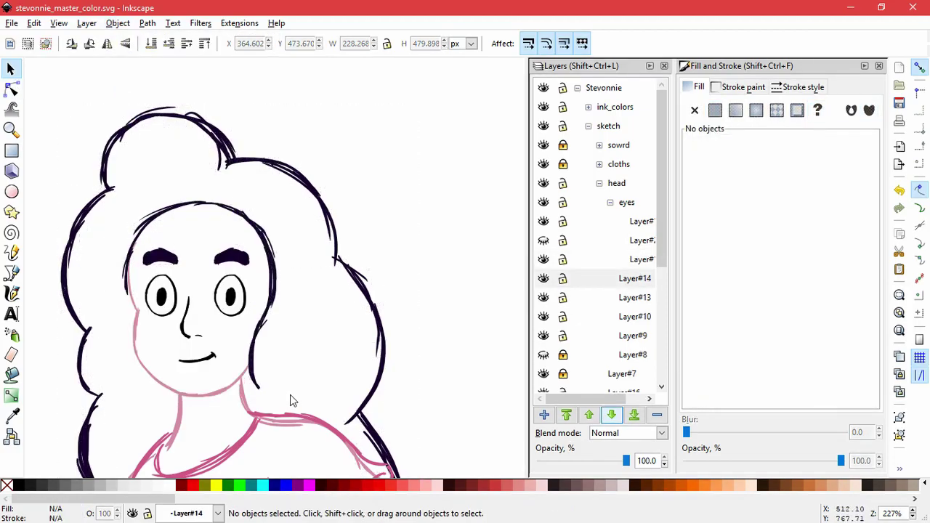
key("Tab")
Lock the eye, eyebrow, nose and mouth layers, leaving the hair strokes' Layer#14 editable.
left_click(560, 273)
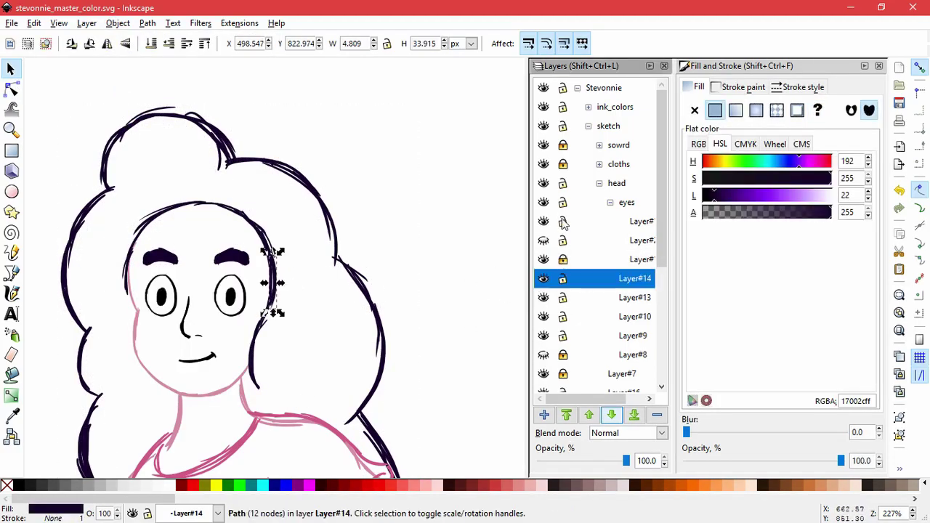
scroll(587, 342, "down", 5)
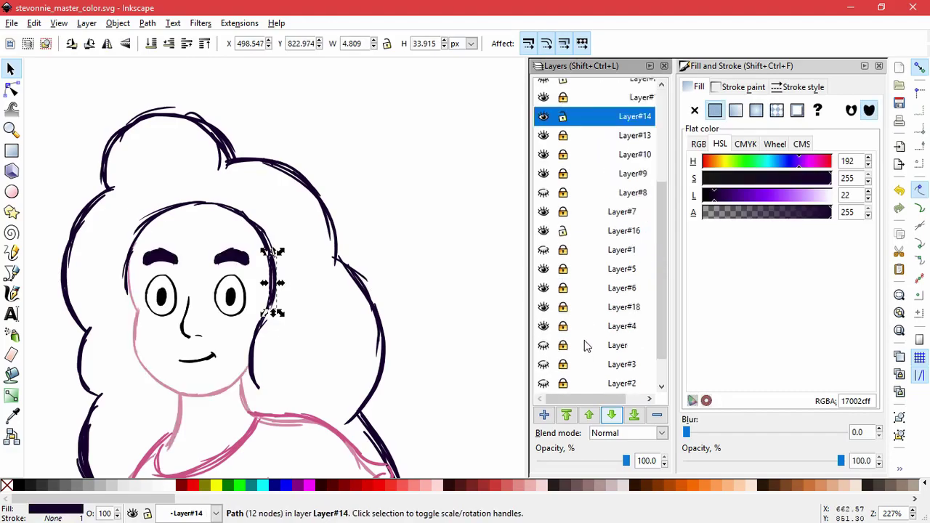
scroll(587, 342, "up", 5)
Select all hair strokes framing the face and scale them down to about 93.6 by 114.9 px.
left_click_drag(120, 195, 280, 399)
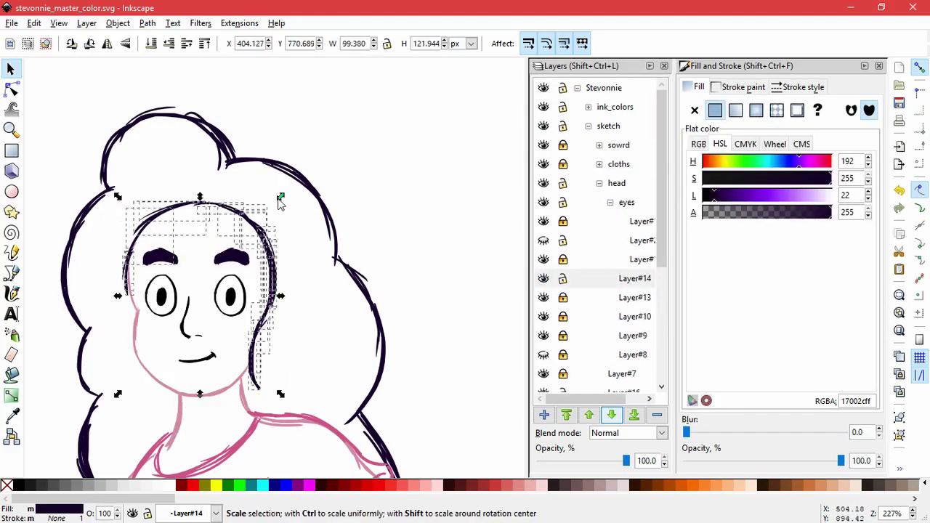
left_click_drag(280, 201, 277, 215)
left_click(317, 357)
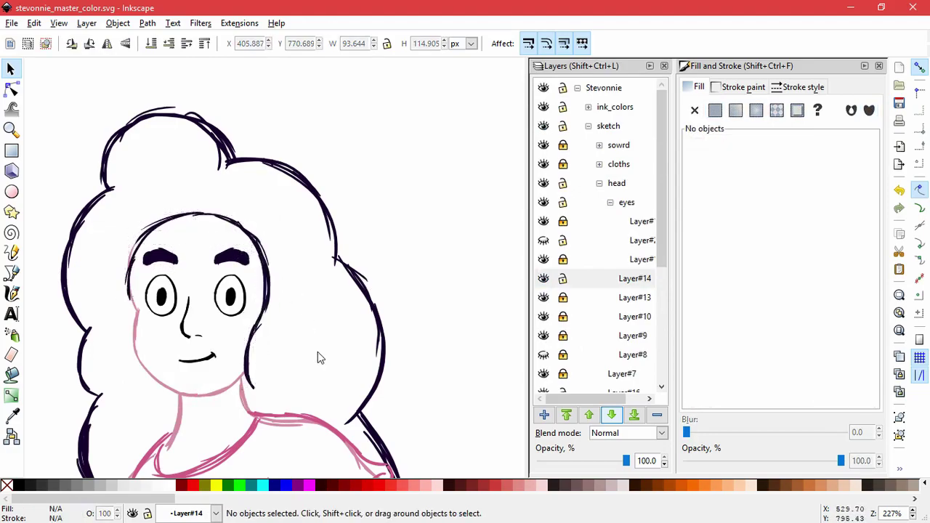
Touch-select the outer hair strokes around the head and squash them from the top to about 193 px high.
scroll(372, 367, "down", 4, "ctrl")
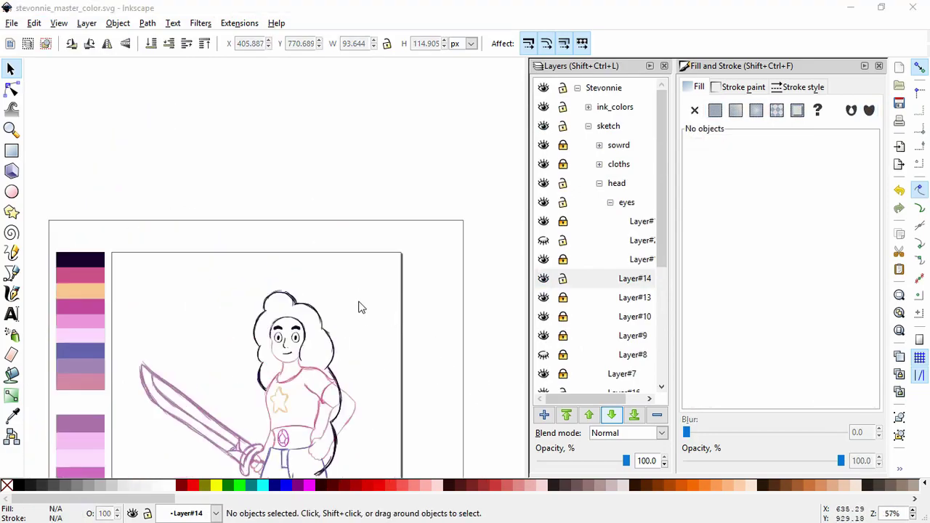
left_click(336, 326)
scroll(341, 330, "up", 2, "ctrl")
scroll(380, 353, "down", 5)
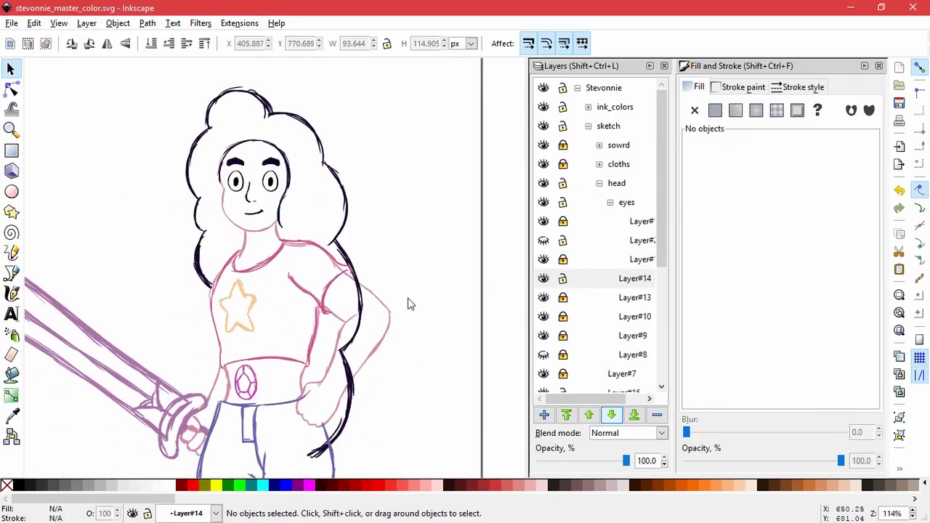
scroll(421, 340, "up", 4)
scroll(421, 340, "left", 2)
scroll(402, 263, "up", 2, "ctrl")
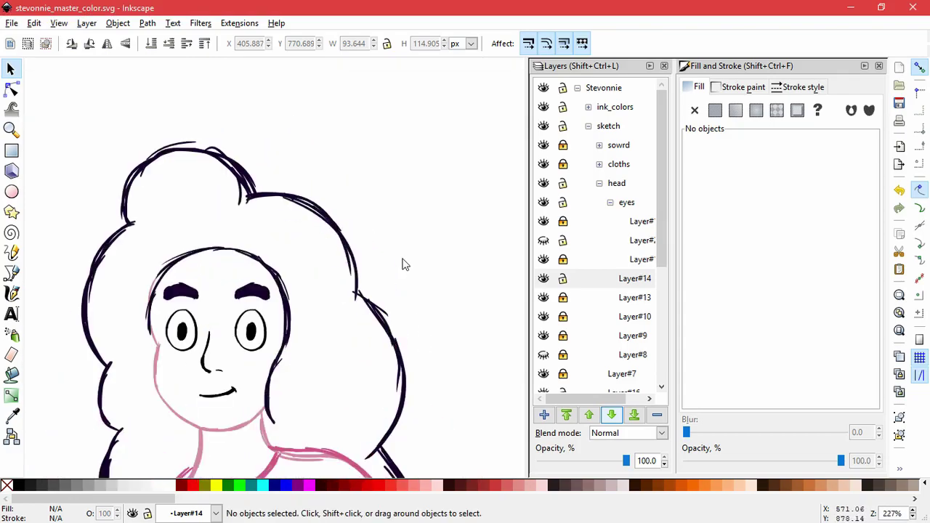
scroll(405, 265, "down", 1, "ctrl")
left_click_drag(204, 348, 184, 388, "alt")
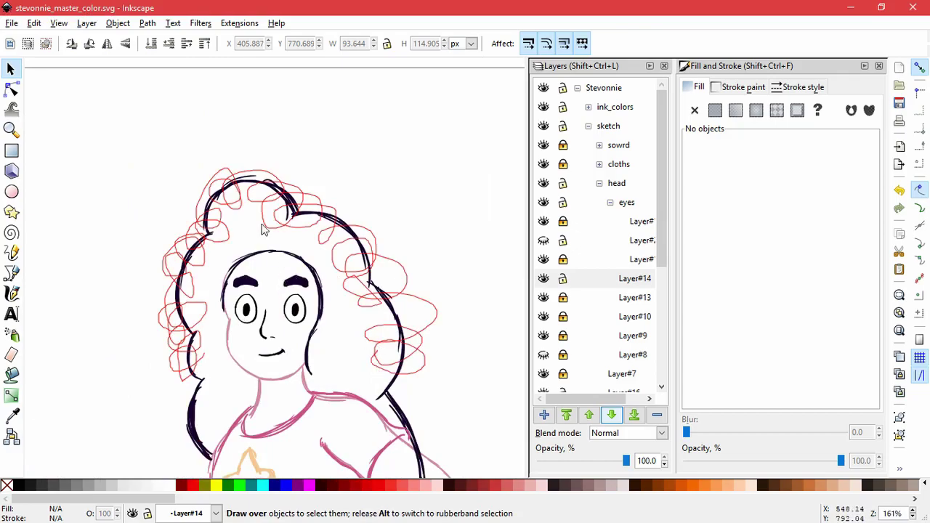
left_click_drag(263, 227, 265, 218, "alt")
left_click_drag(290, 168, 289, 184)
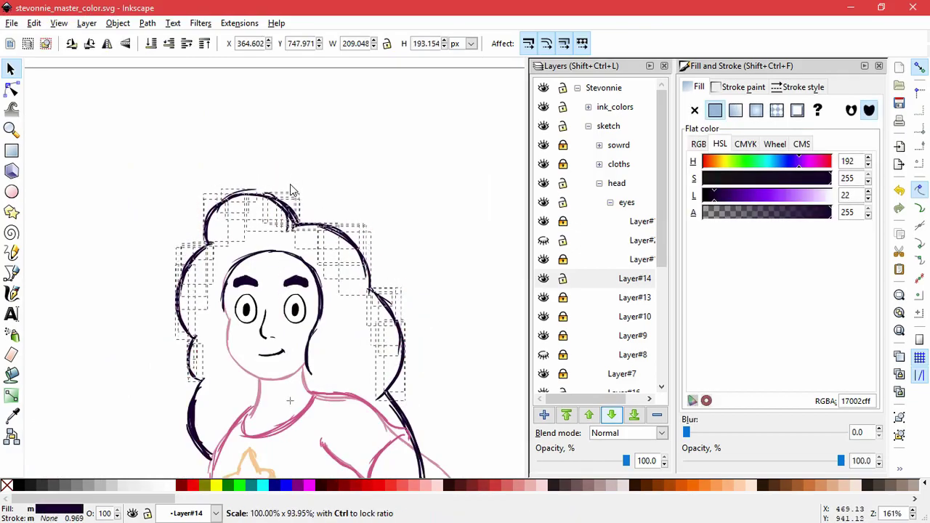
key("Delete")
Remove the loose hair strand beside the cheek and the overlapping stroke at the outer notch of the right-hand hair.
scroll(470, 331, "down", 3, "ctrl")
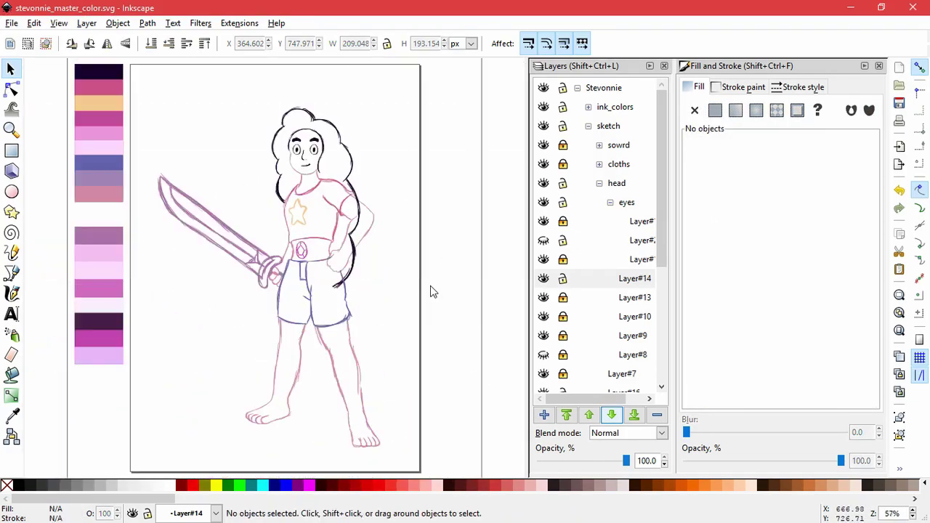
scroll(361, 180, "up", 4, "ctrl")
scroll(445, 263, "down", 1, "ctrl")
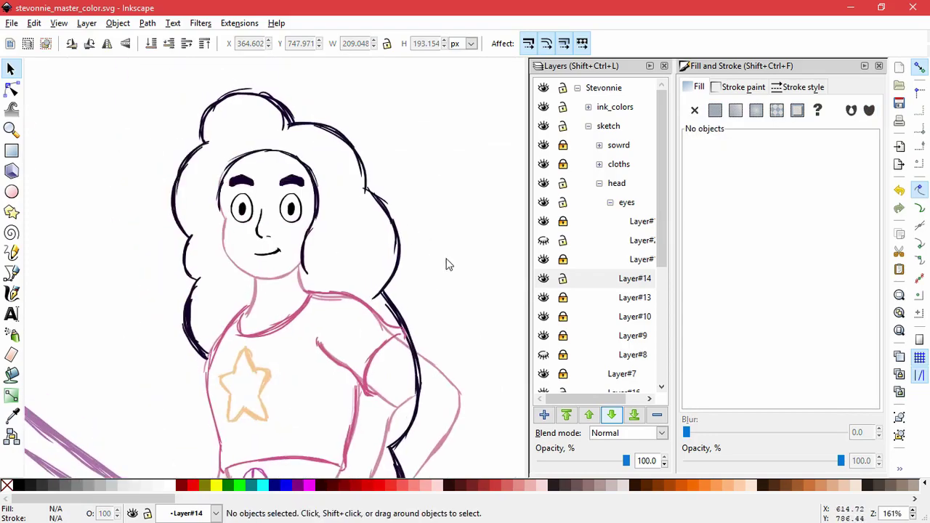
scroll(316, 230, "up", 1, "ctrl")
left_click(353, 264)
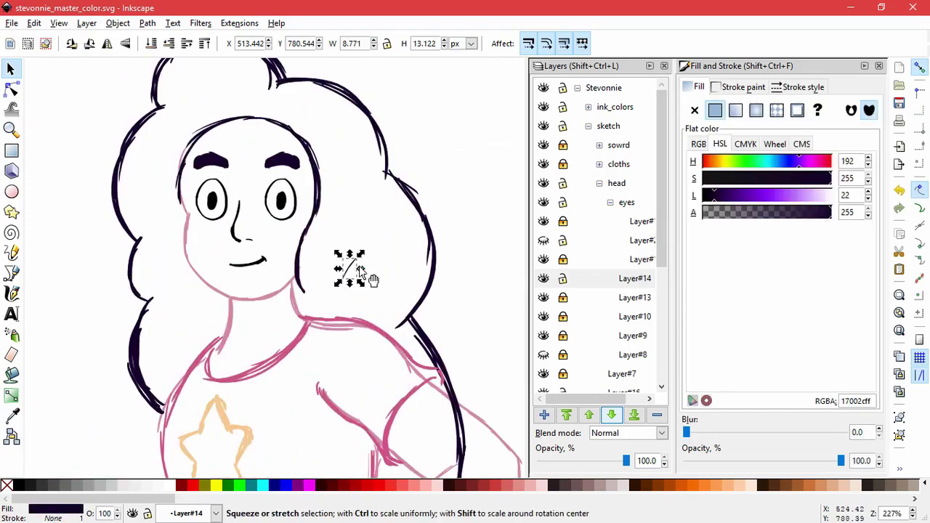
left_click_drag(353, 264, 469, 155)
key("Escape")
mouse_move(387, 222)
left_mouse_down()
mouse_move(426, 214)
mouse_move(452, 257)
mouse_move(457, 160)
mouse_move(349, 158)
left_mouse_up()
key("Escape")
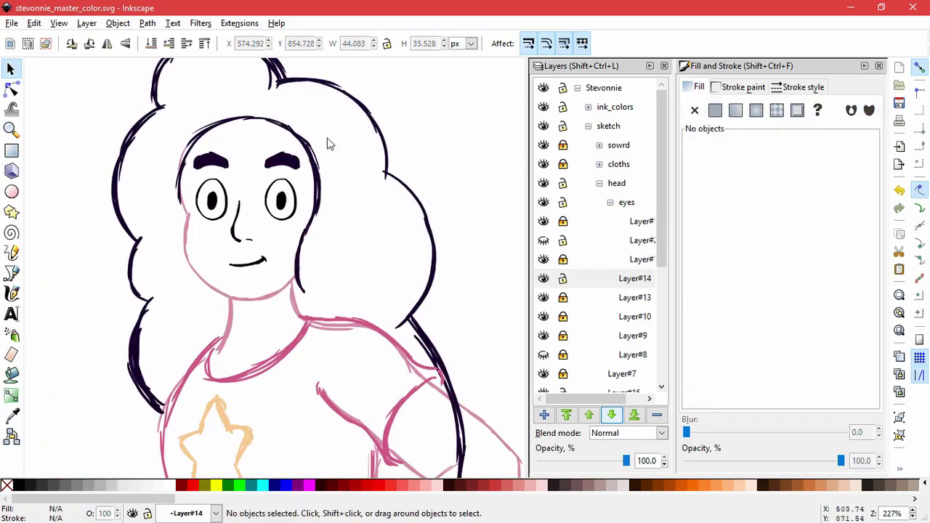
Remove the overlapping strokes around the hair's top curl and the notch where it meets the right-hand hair.
scroll(284, 201, "up", 3)
left_click(284, 201)
left_click_drag(253, 125, 231, 110)
left_click_drag(290, 131, 311, 150)
key("Escape")
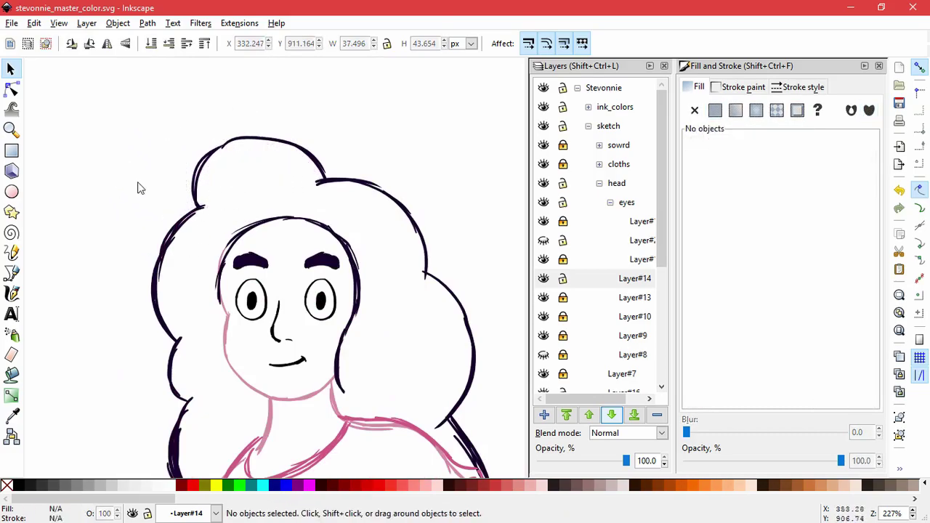
left_click(209, 179)
left_click_drag(233, 192, 228, 141)
key("Escape")
Remove the duplicate strokes from the large upper curl on the left side of the hair.
left_click(187, 287)
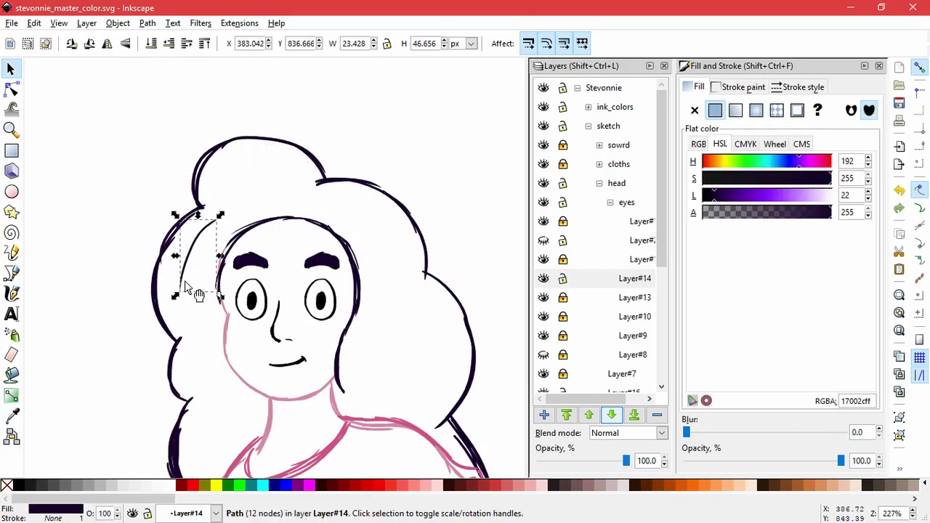
key("Tab")
key("Tab")
key("Tab")
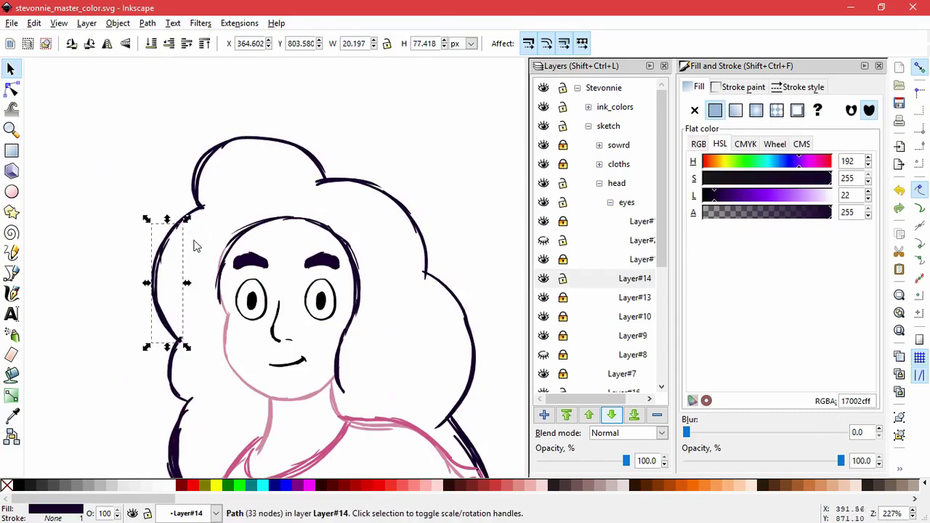
left_click(178, 250)
left_click(207, 242)
left_click(207, 366)
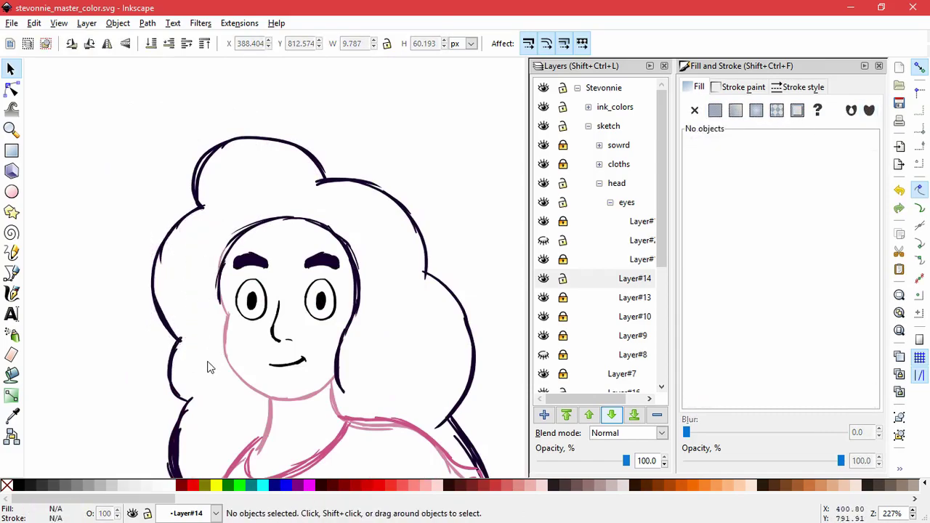
Remove the overlapping strokes and the loose end piece from the lowest left-hand curl above the shoulder.
scroll(208, 367, "down", 3)
left_click_drag(185, 391, 207, 324)
key("Escape")
left_click(173, 434)
left_click(209, 429)
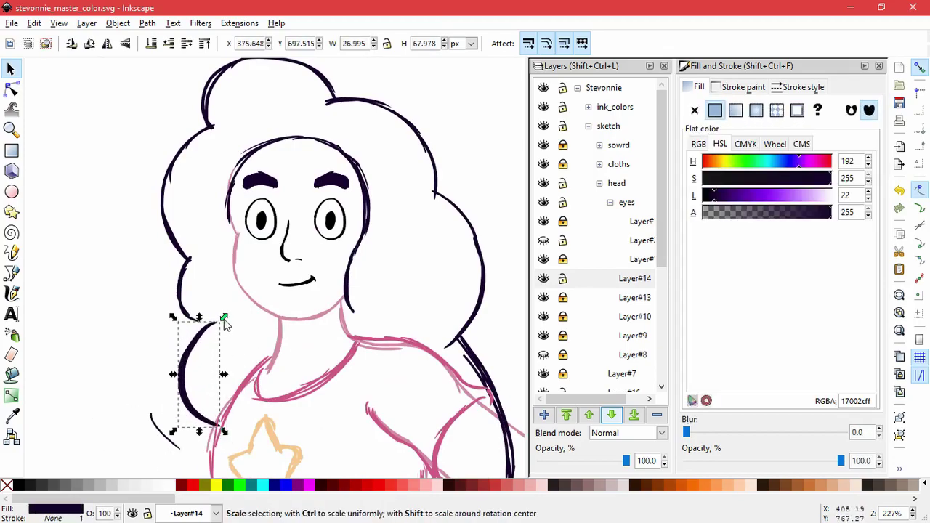
left_click_drag(224, 317, 190, 418)
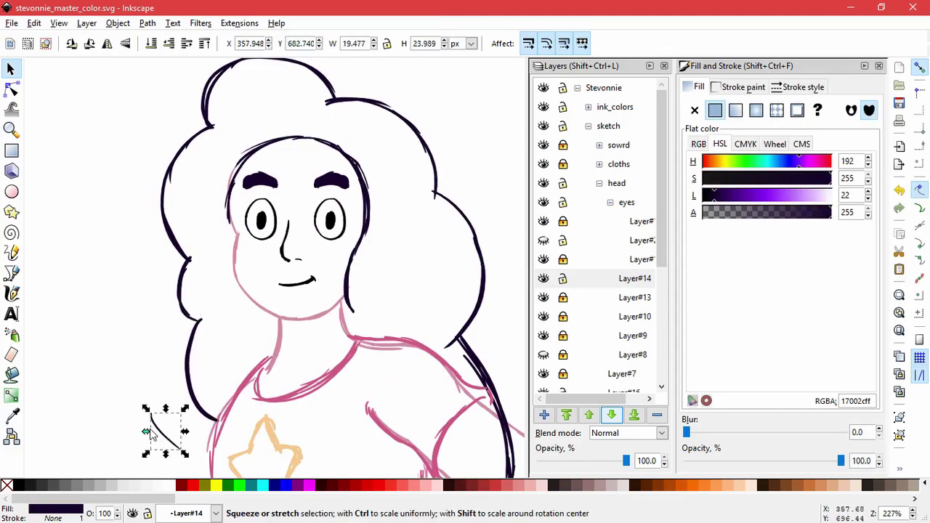
key("Escape")
Touch-select the top and upper-left hair strokes and squash them from the top to about 113.4 by 140.2 px.
key("minus")
key("minus")
key("minus")
scroll(278, 358, "down", 1)
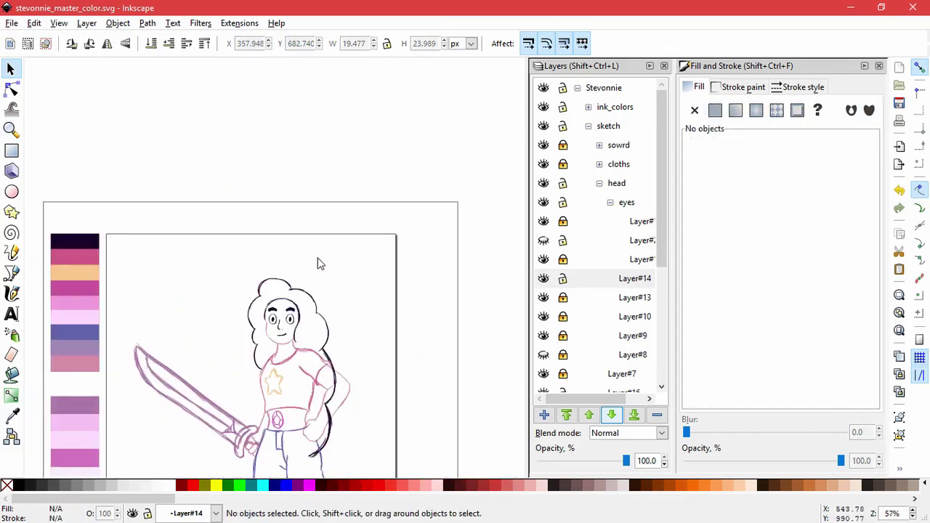
scroll(239, 302, "up", 3)
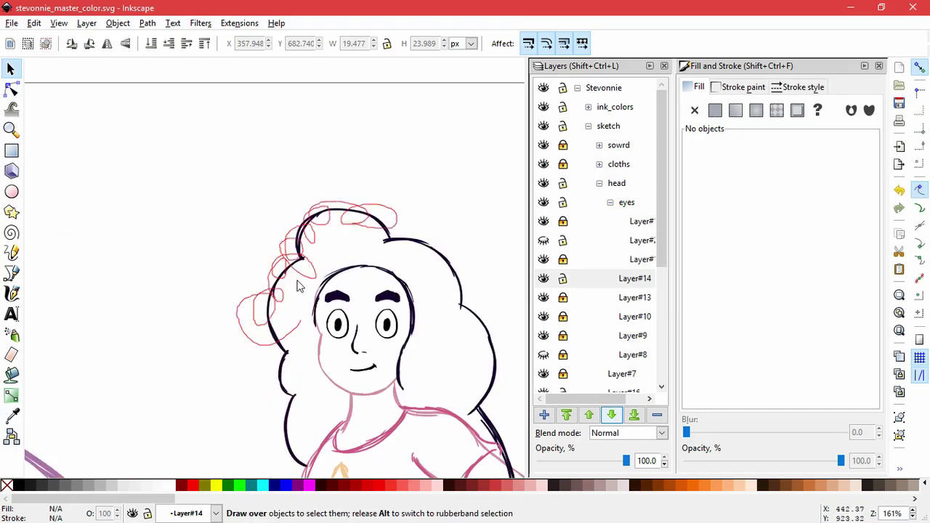
mouse_move(298, 286)
left_mouse_down()
mouse_move(283, 320)
mouse_move(320, 371)
mouse_move(301, 384)
left_mouse_up()
key("Escape")
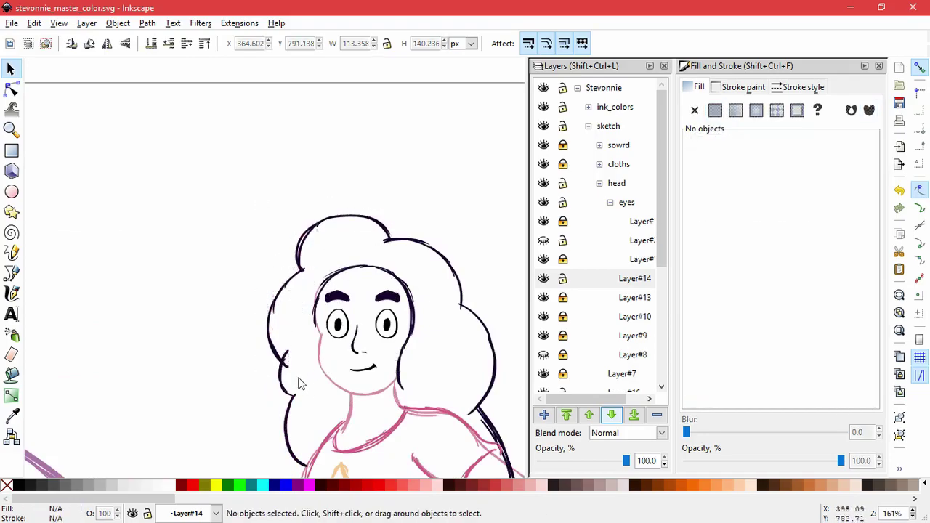
Squash the lower left-hand curls from the top and reduce the small middle curl to one stroke about 17.0 by 33.9 px.
left_click_drag(304, 447, 316, 382)
key("Escape")
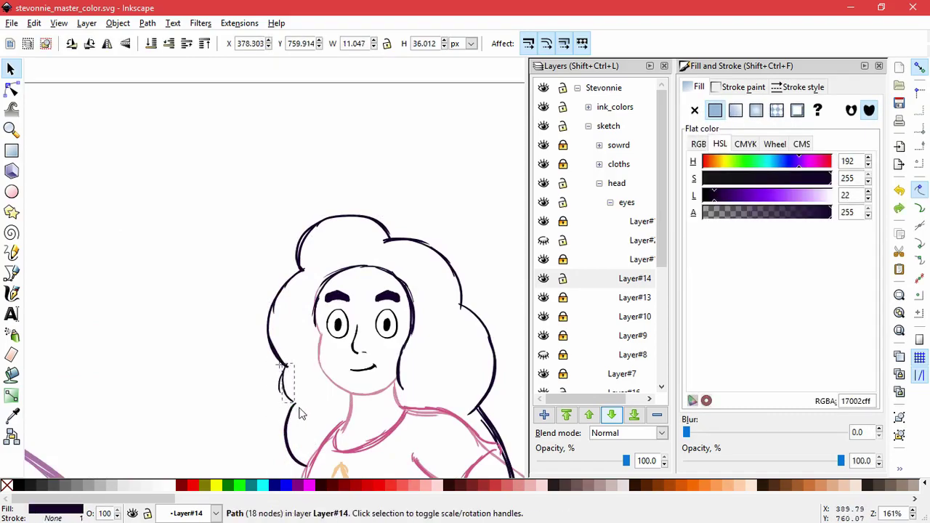
left_click(292, 412)
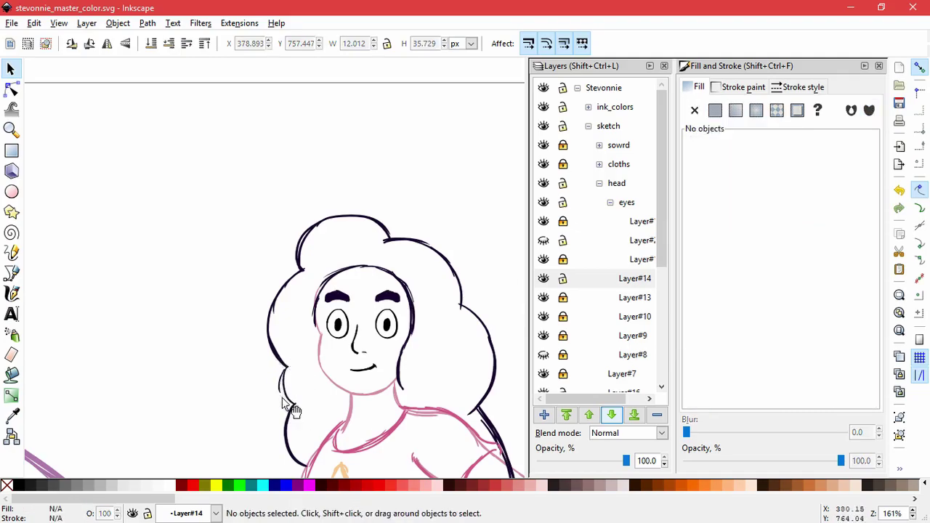
left_click(285, 403)
left_click(280, 395)
left_click(294, 369)
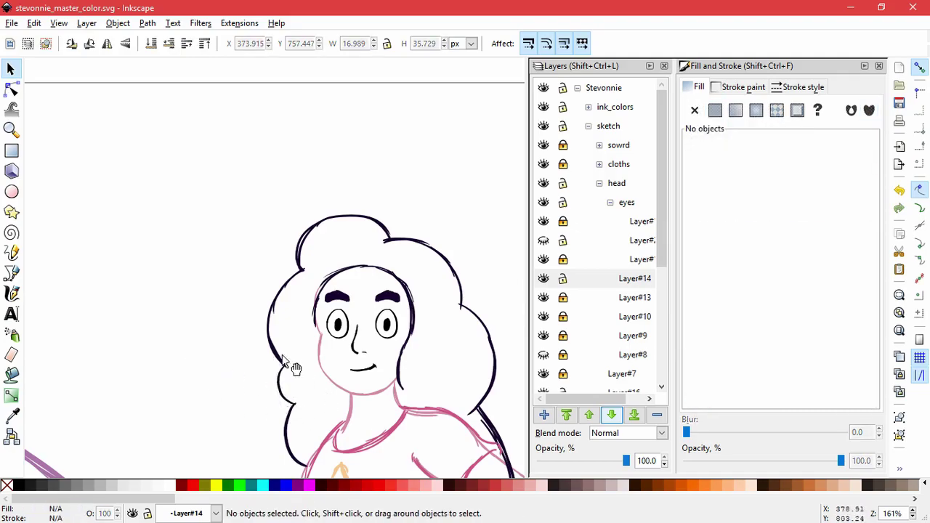
left_click(289, 396)
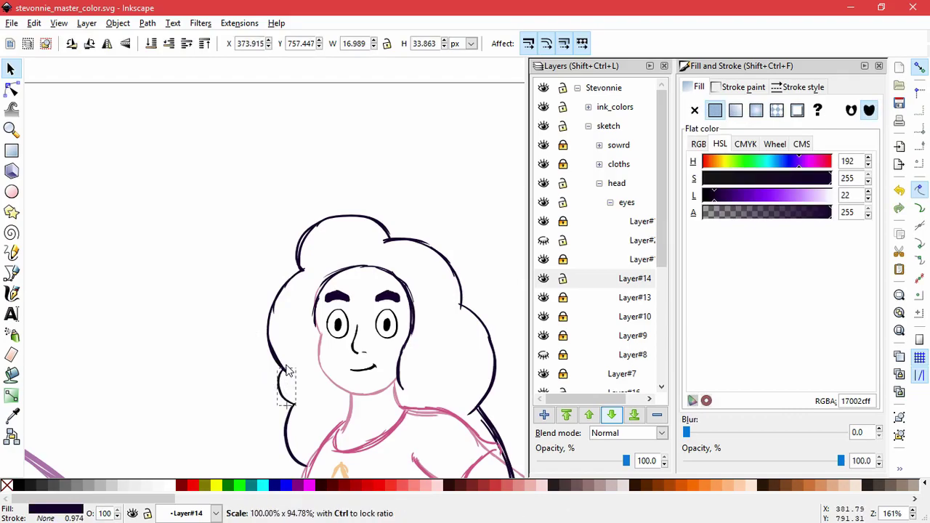
Remove the overlapping stroke from the large left-hand curl and stretch its main stroke to about 20.2 by 82.2 px.
left_click(280, 315)
left_click(300, 342)
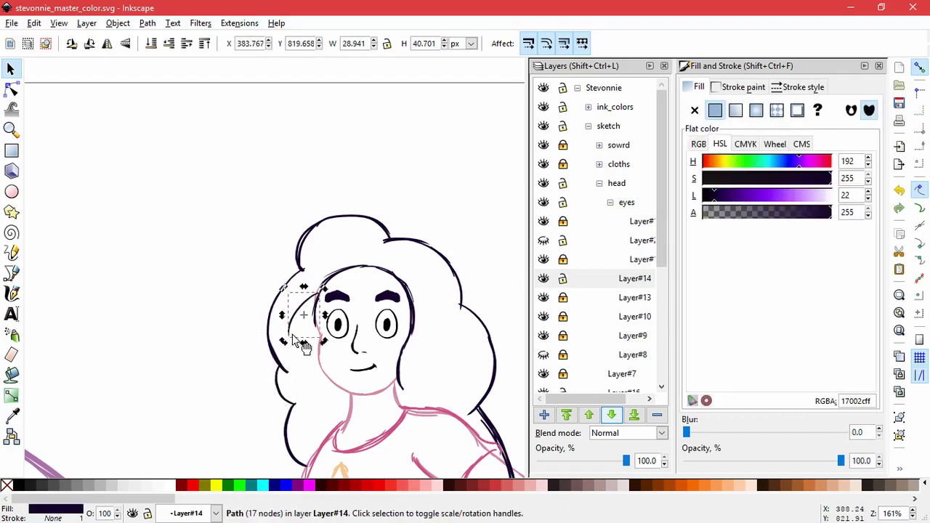
left_click(281, 297)
mouse_move(303, 282)
left_mouse_down()
mouse_move(307, 270)
mouse_move(297, 293)
left_mouse_up()
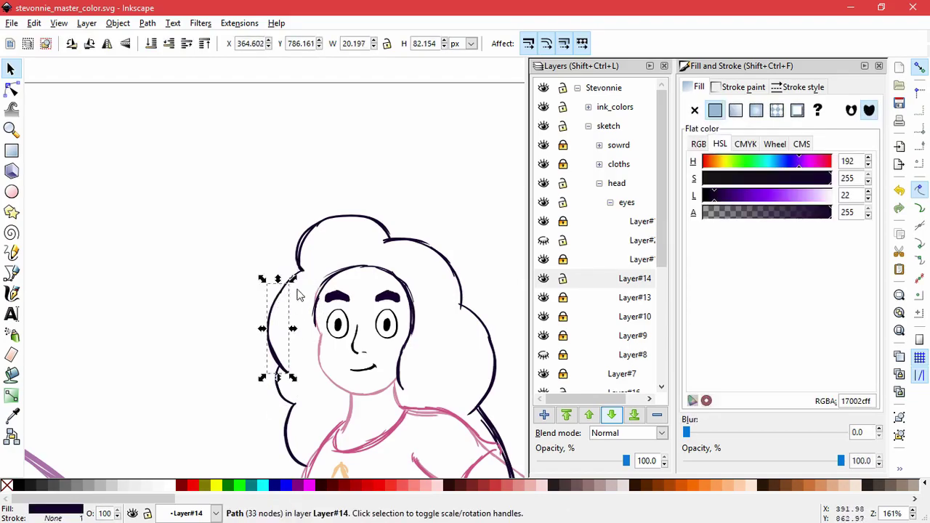
Try to lower the left stroke of the top curl by about 8.9 px over the notch.
key("plus")
key("plus")
key("plus")
key("plus")
left_click_drag(366, 255, 364, 253)
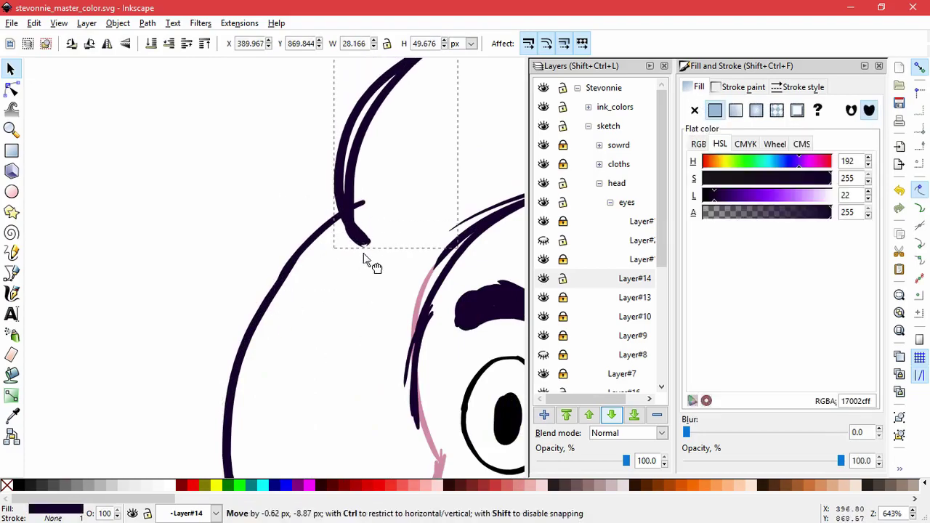
key("minus")
key("minus")
key("minus")
key("minus")
key("minus")
key("minus")
left_click(387, 253)
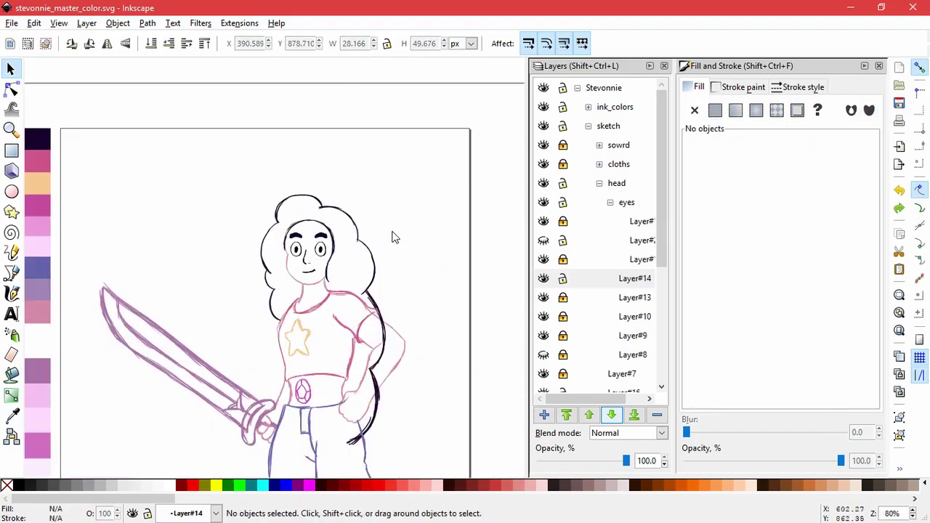
Clean up the upper-left hairline above the forehead, fitting its stroke to about 44.2 by 20.9 px.
key("5")
scroll(311, 185, "up", 4)
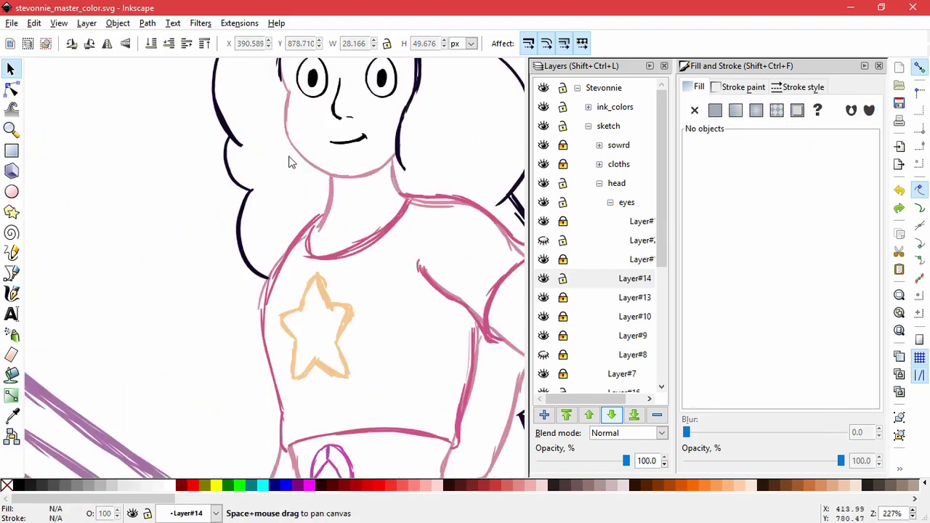
scroll(290, 159, "up", 2)
left_click(332, 100)
left_click(328, 143)
left_click(327, 109)
left_click_drag(332, 112, 326, 149)
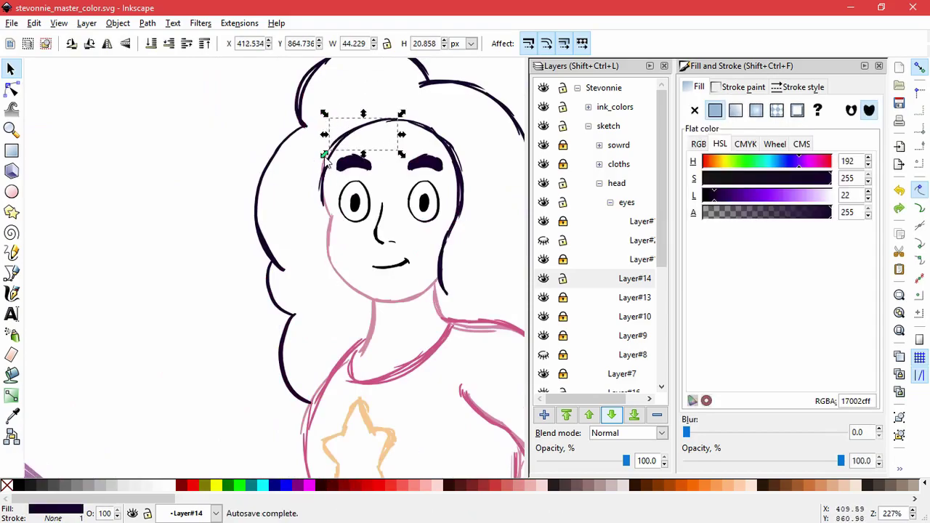
Remove the overlapping strokes from the centre and right part of the hairline above the forehead.
left_click(473, 122)
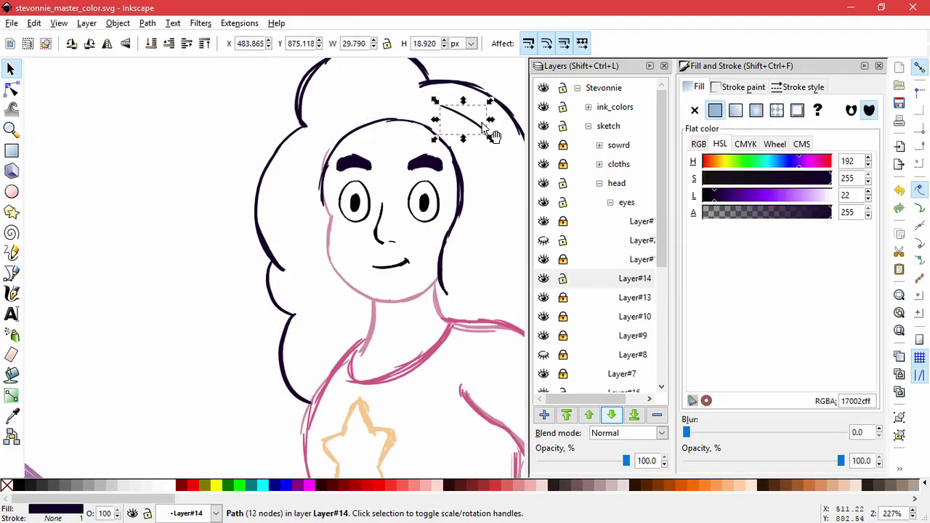
left_click(405, 124)
left_click_drag(378, 136, 382, 149)
left_click(380, 146)
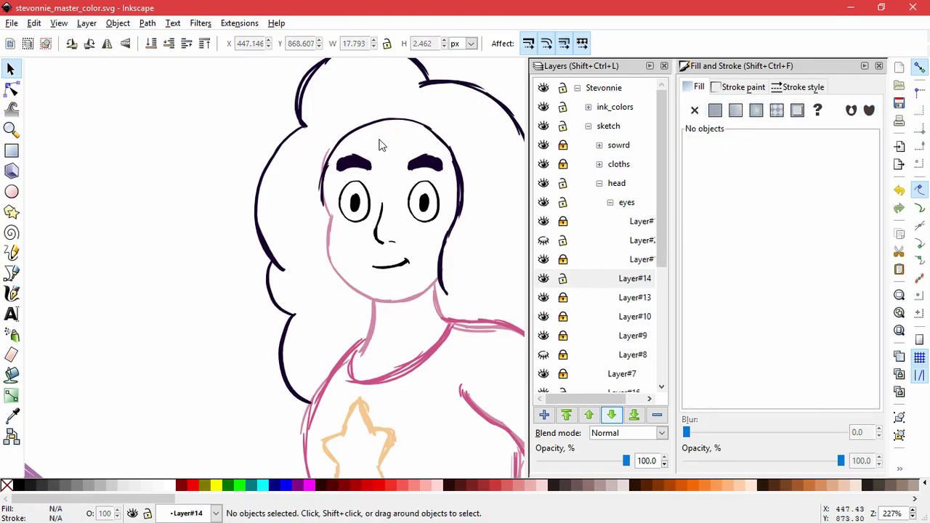
Delete the duplicate hair stroke running down the right-hand side of the face.
left_click(329, 205)
left_click(378, 183)
key("Tab")
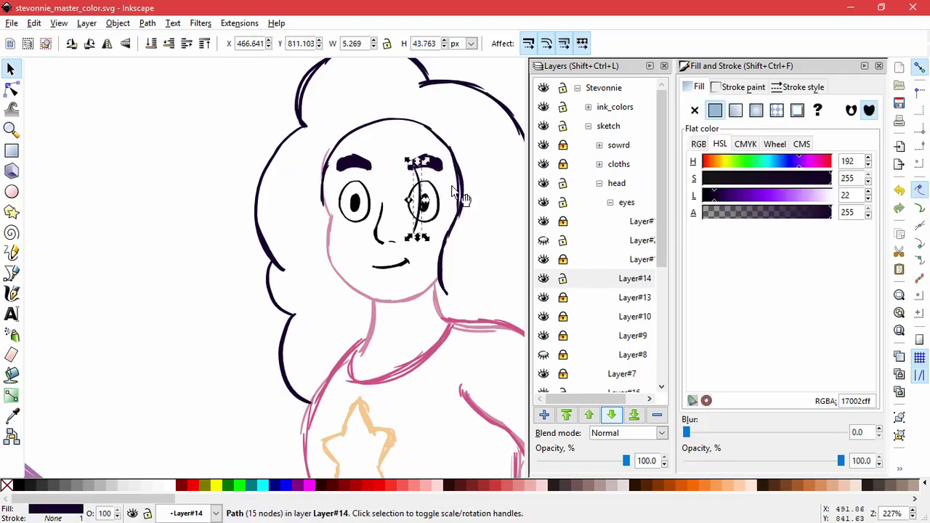
key("Delete")
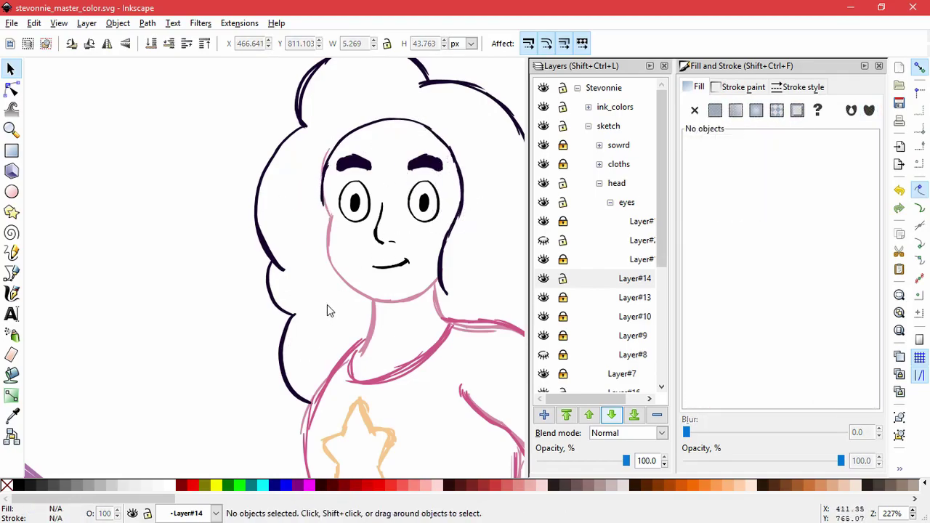
Touch-select the four outer strokes of the left-hand hair and narrow them to about 33.7 px wide.
left_click_drag(309, 378, 289, 262)
left_click_drag(302, 145, 266, 312)
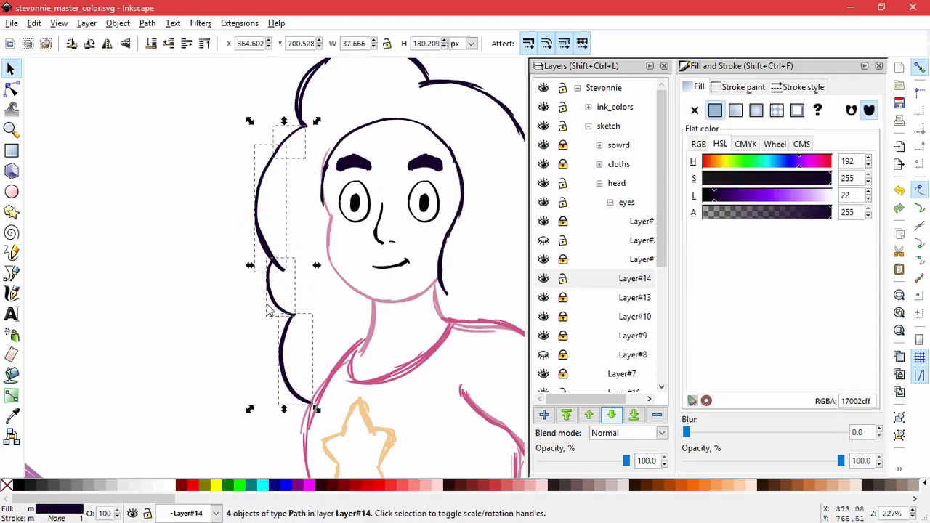
key("Delete")
Remove the overlapping strokes from the long hair section that crosses the shoulder and upper arm.
scroll(201, 307, "down", 2)
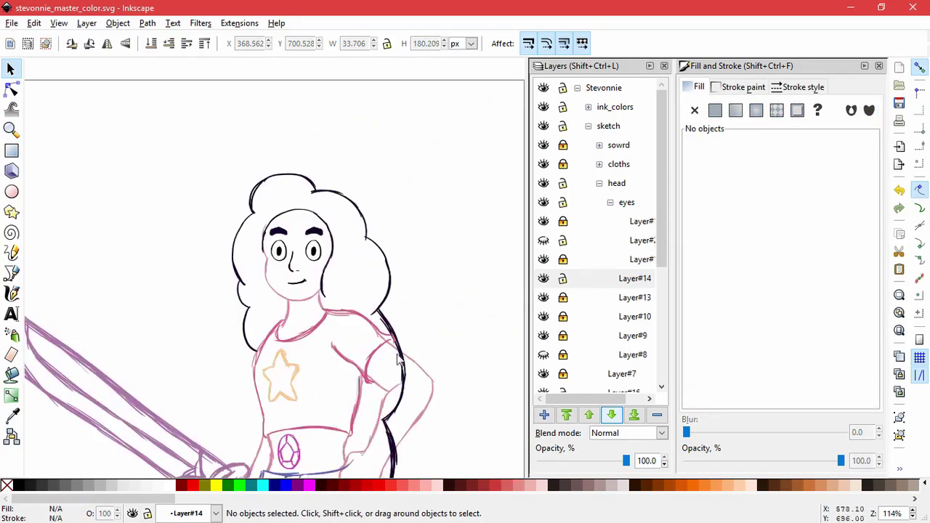
left_click(371, 327)
left_click(353, 369)
mouse_move(399, 381)
left_mouse_down()
mouse_move(375, 382)
mouse_move(351, 360)
left_mouse_up()
left_click(335, 361)
left_click(355, 369)
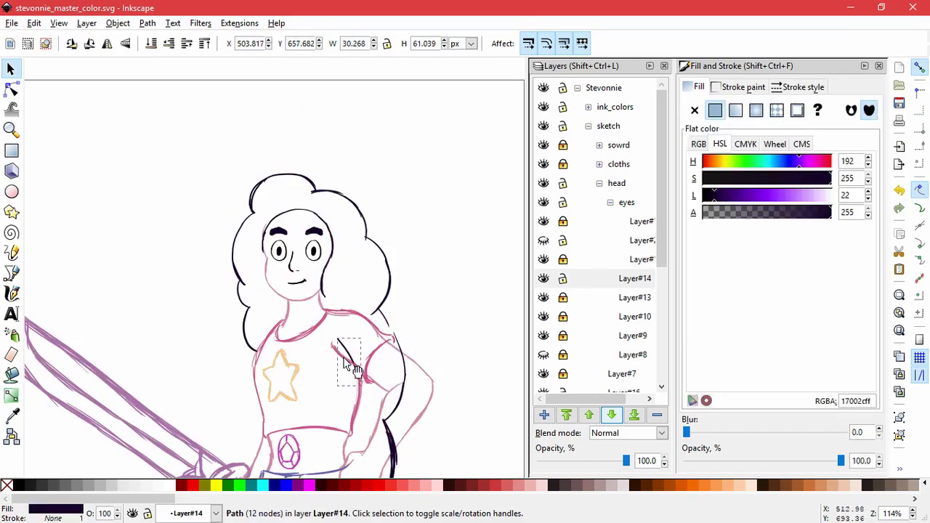
key("Escape")
Stretch the remaining hair stroke over the arm up to the curl's notch, making it about 32.7 by 93.2 px.
scroll(393, 335, "up", 1)
left_click(393, 336)
left_click_drag(389, 338, 379, 333)
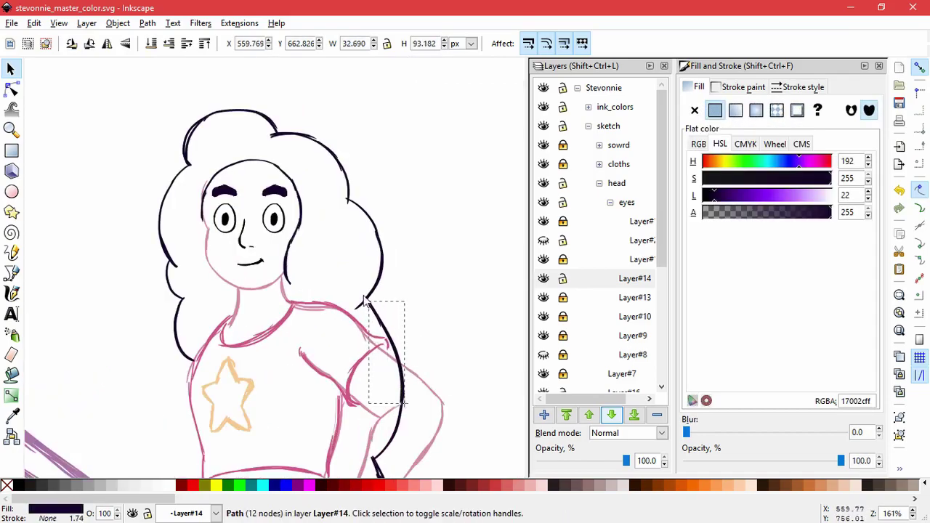
key("Escape")
left_click(334, 355)
left_click_drag(334, 356, 402, 361)
key("Escape")
Remove the duplicate strokes from the lower hair section beside the forearm and hand.
scroll(436, 322, "down", 3)
left_click_drag(436, 322, 376, 385)
key("Escape")
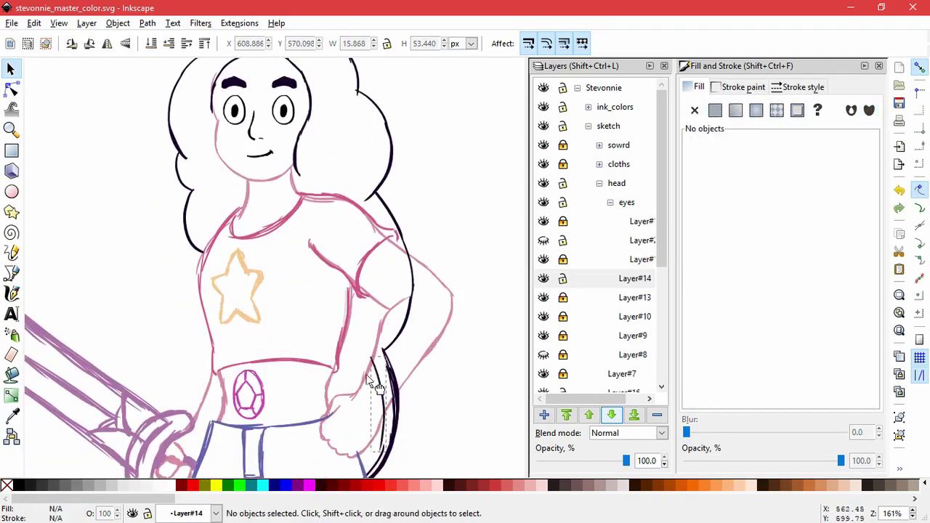
left_click(314, 389)
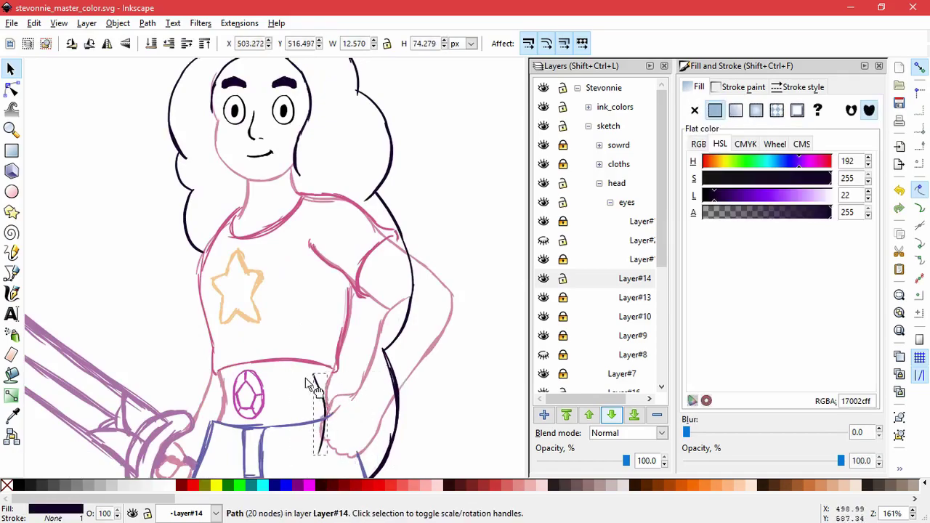
key("Escape")
Remove the overlapping strokes at the bottom tip of the hair behind the shorts.
scroll(440, 386, "down", 1)
left_click(356, 437)
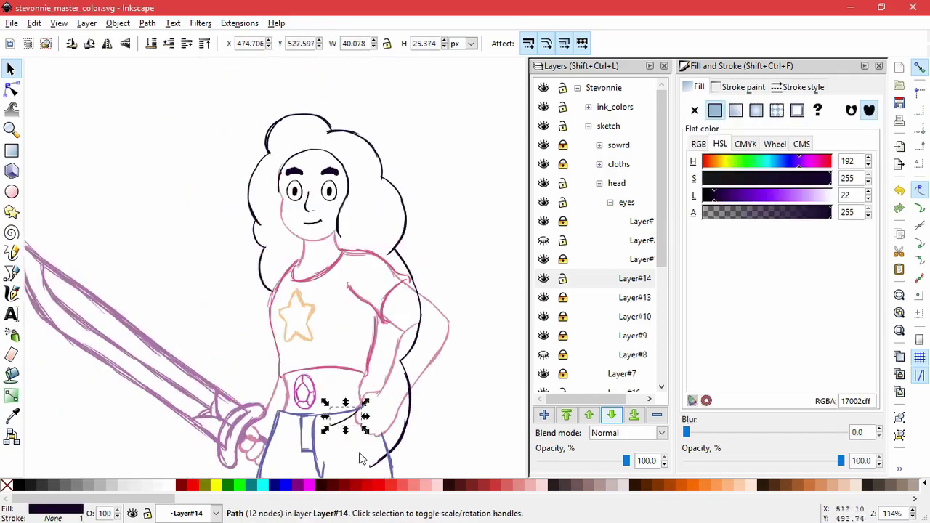
key("Escape")
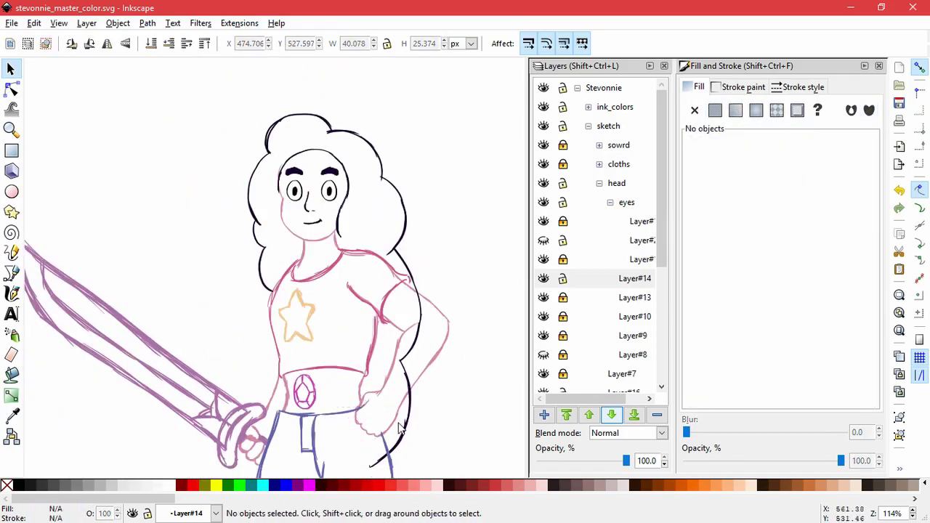
left_click(401, 424)
key("Escape")
Remove the overlapping stroke from the right-hand arc of the hair's top curl.
scroll(468, 306, "down", 1)
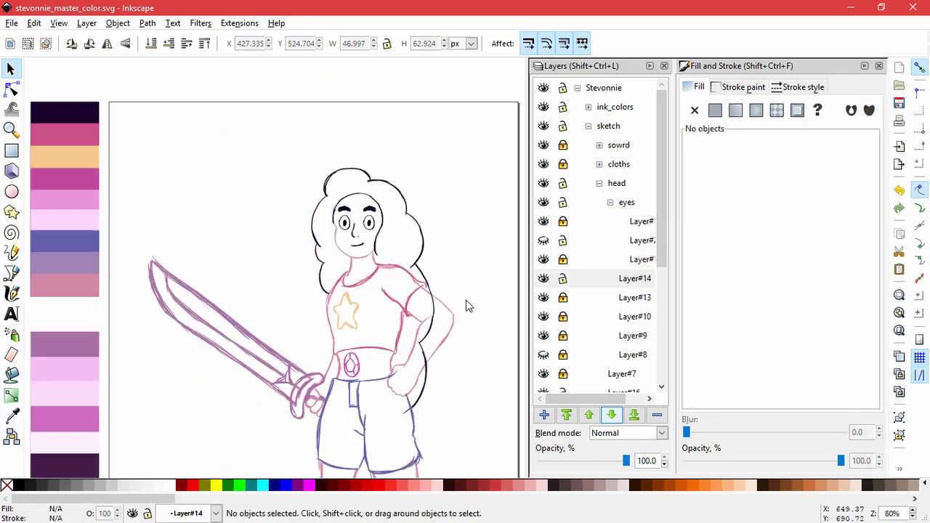
scroll(469, 306, "down", 1)
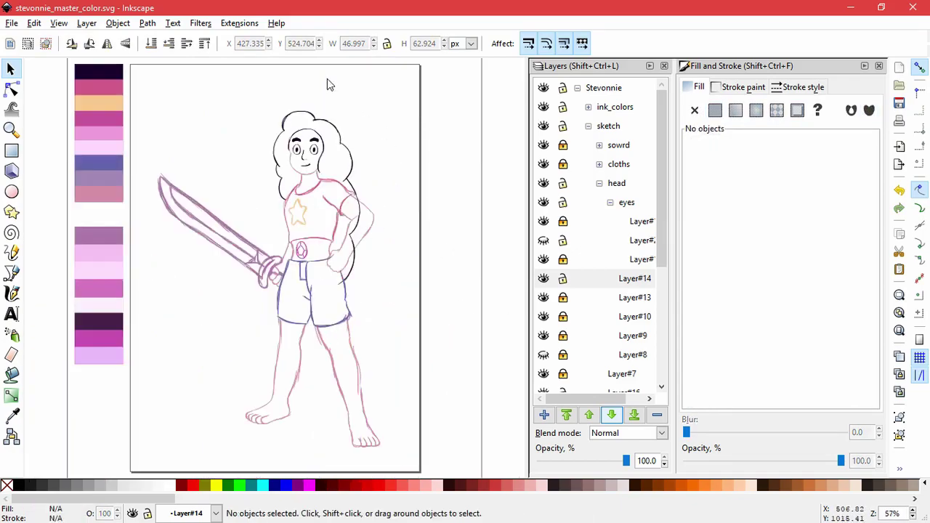
scroll(310, 92, "up", 5)
left_click(248, 234)
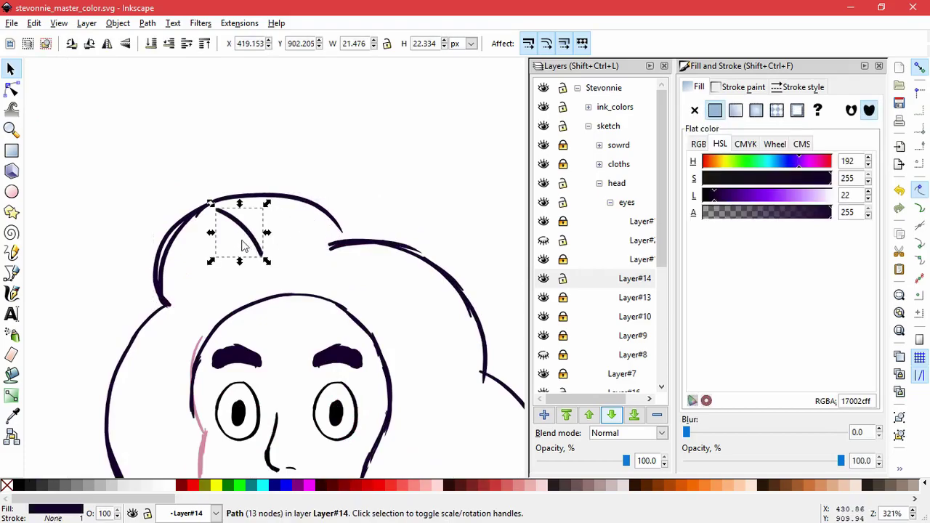
key("Tab")
key("Escape")
Touch-select the strokes of the hair's top curl and resize them together to about 85.5 by 52.7 px.
mouse_move(388, 181)
left_mouse_down()
mouse_move(295, 257)
mouse_move(256, 197)
mouse_move(210, 202)
mouse_move(249, 201)
left_mouse_up()
key("Escape")
scroll(448, 328, "down", 5)
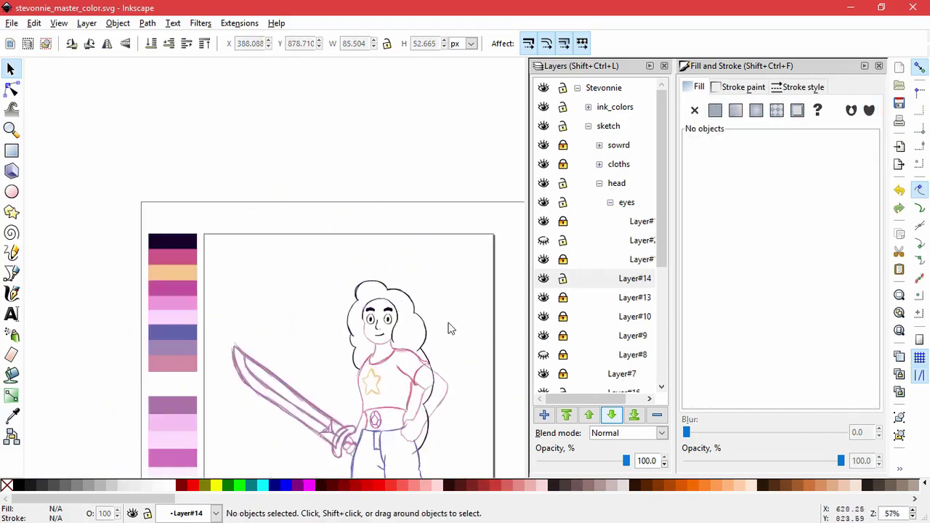
Make the hair's top curl taller, resizing its strokes together to about 85.6 by 56.9 px.
scroll(443, 306, "down", 2)
scroll(349, 253, "up", 4)
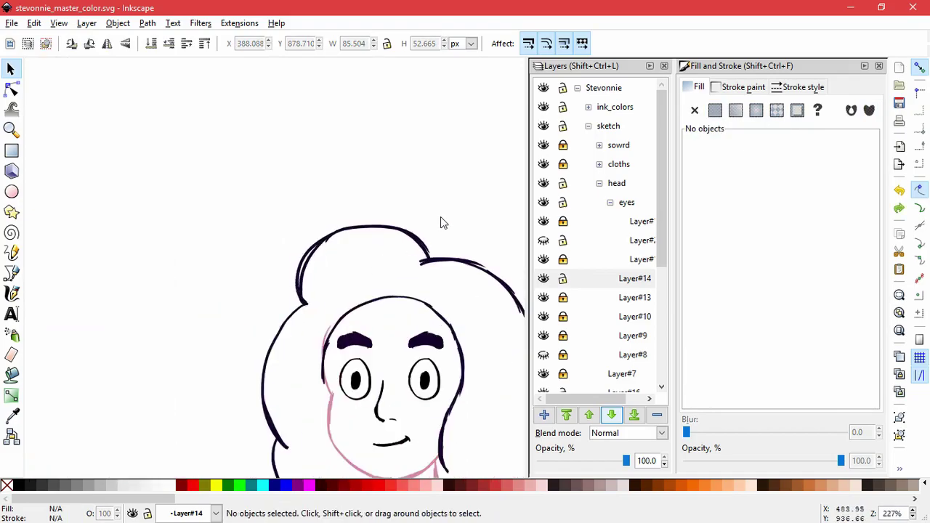
mouse_move(440, 218)
left_mouse_down()
mouse_move(319, 247)
mouse_move(366, 242)
mouse_move(357, 210)
left_mouse_up()
left_click(366, 242)
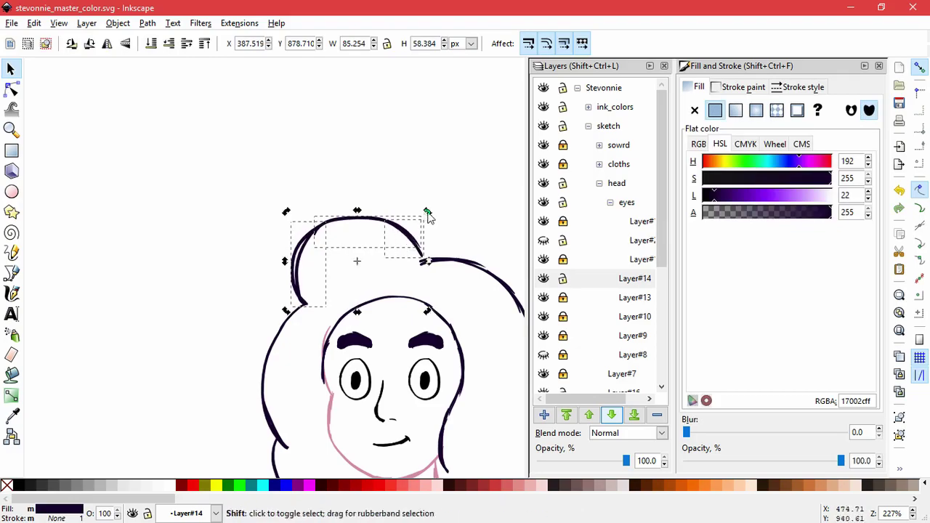
key("Escape")
key("5")
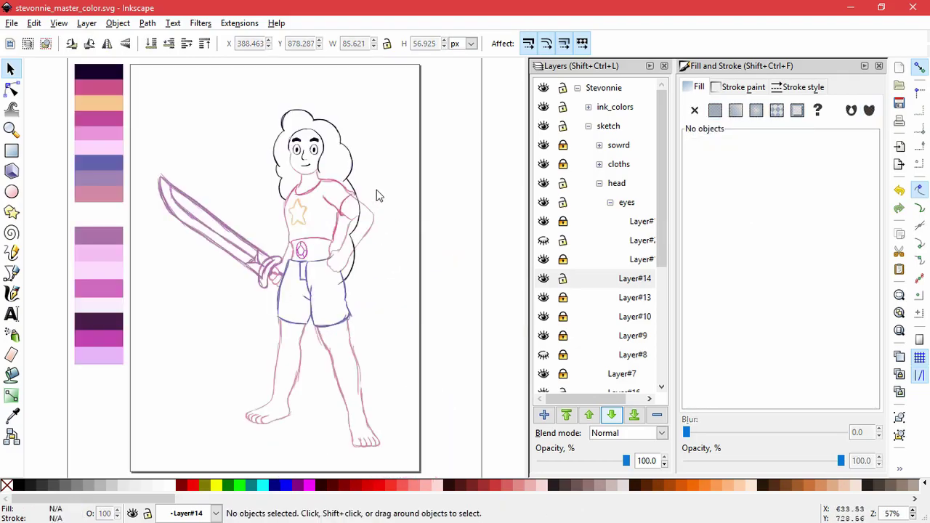
Touch-select the hairline strokes across the forehead and adjust them to about 92.1 by 63.9 px.
scroll(316, 140, "up", 4)
left_click_drag(378, 133, 233, 98, "alt")
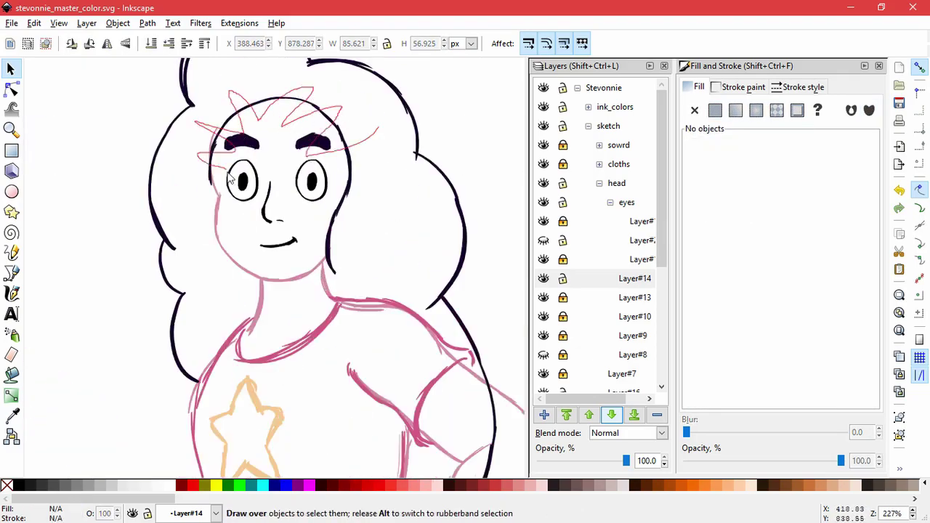
left_click_drag(230, 179, 230, 178, "alt")
left_click(301, 108)
left_click_drag(280, 95, 279, 93)
key("Escape")
scroll(376, 223, "down", 2)
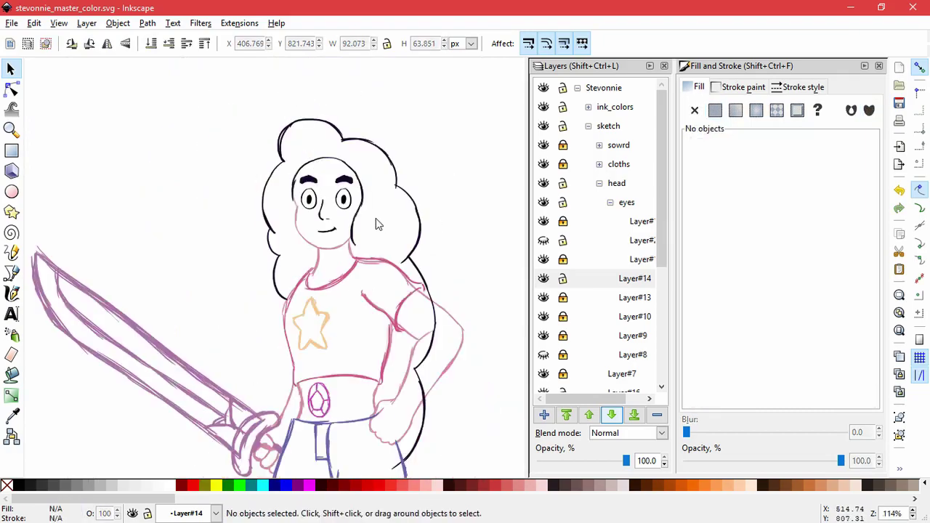
Select the hairline strokes around the face, stretch them to about 85.6 by 128.1 px and realign them with the head.
scroll(376, 224, "down", 2)
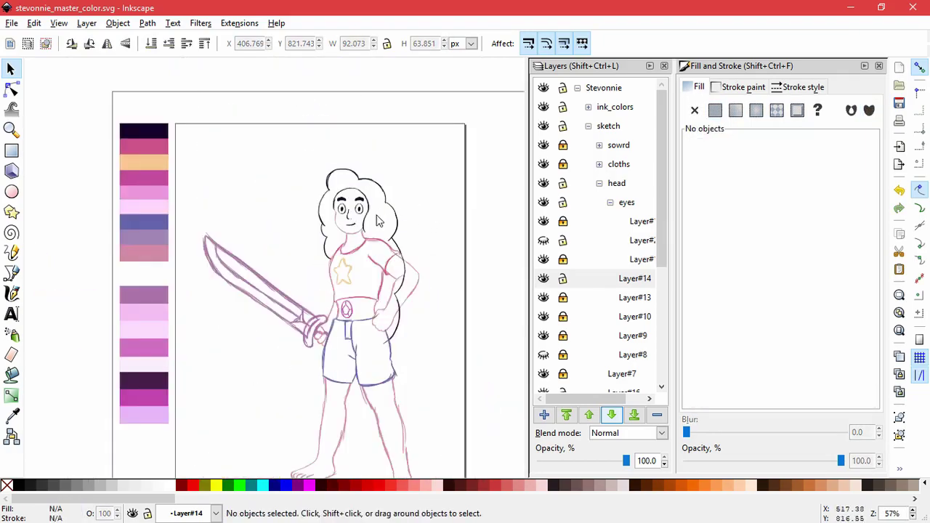
scroll(377, 221, "up", 4)
left_click_drag(369, 303, 270, 118)
left_click(305, 119, "shift")
left_click(343, 241, "shift")
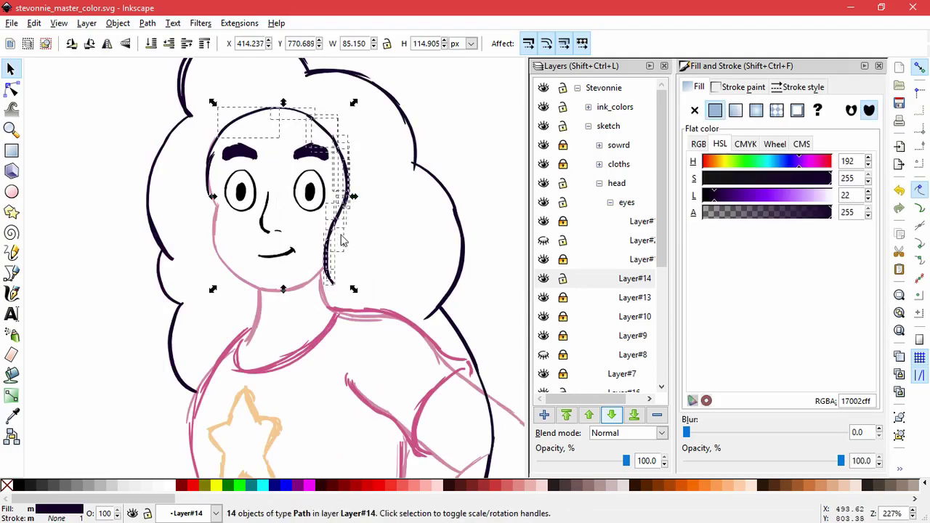
left_click_drag(283, 288, 284, 315)
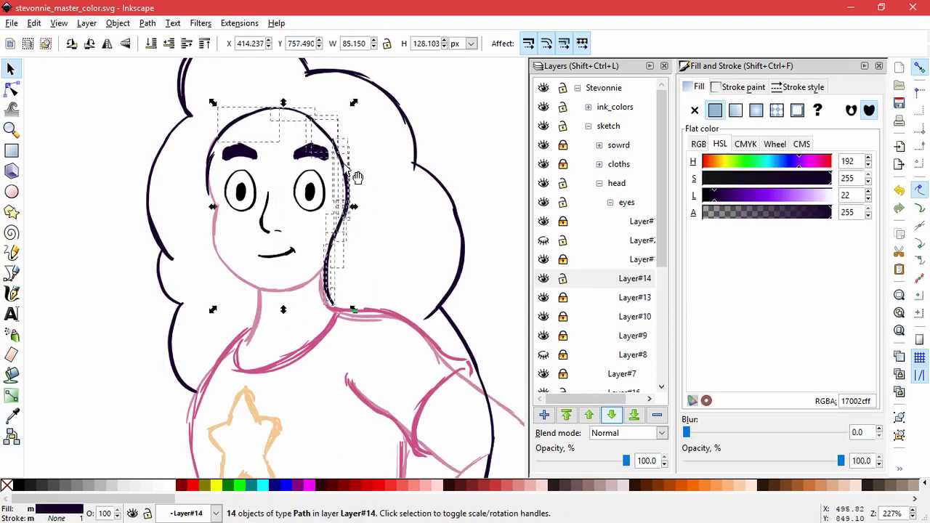
left_click_drag(357, 177, 355, 173)
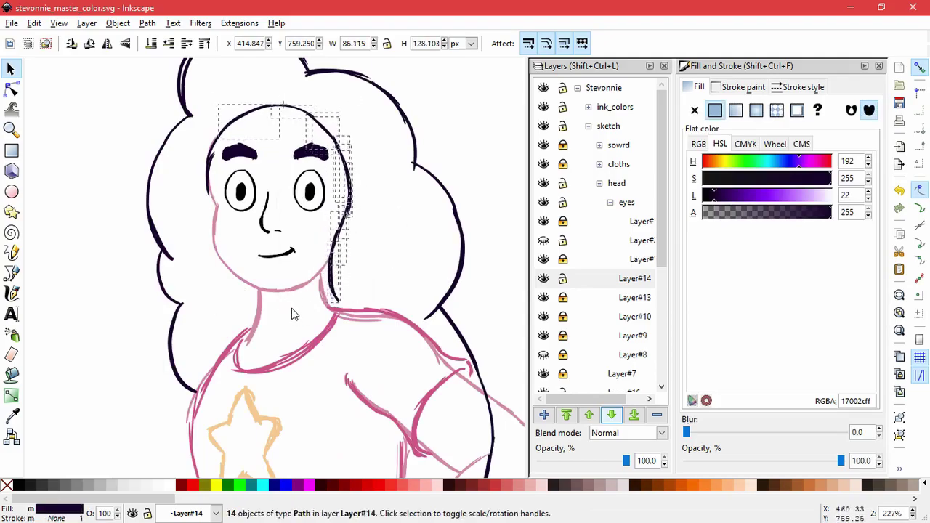
left_click_drag(290, 311, 289, 313)
key("Escape")
key("5")
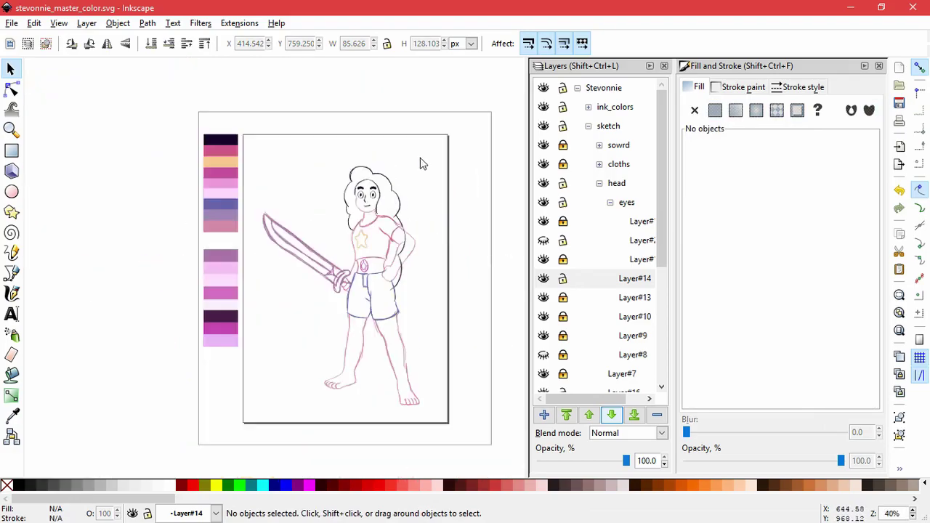
Group all the hair and hairline strokes in Layer#14.
scroll(423, 235, "up", 2, "ctrl")
left_click_drag(418, 363, 217, 77)
key("ctrl+g")
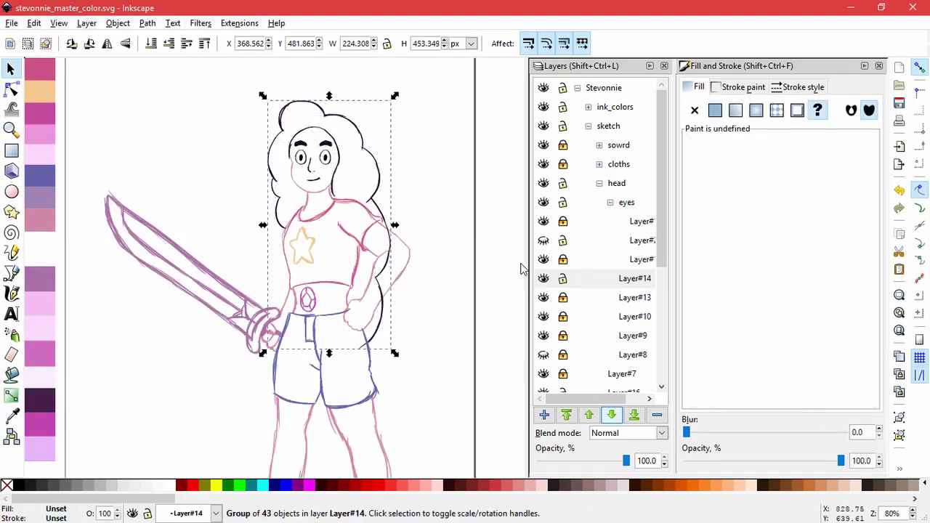
key("Escape")
left_click_drag(388, 225, 336, 208)
key("Escape")
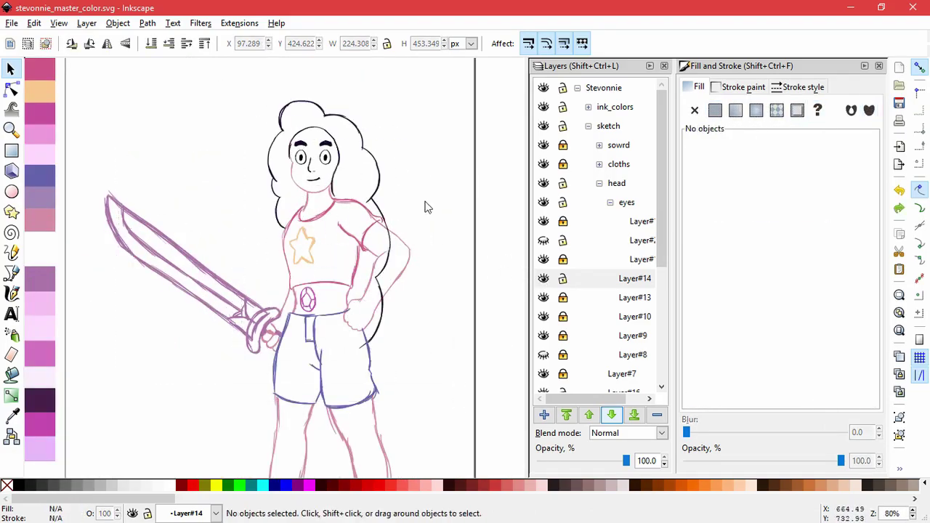
Draw a closed straight-sided shape around the visible hair, cutting inward along the forearm, elbow and sleeve.
left_click(294, 132)
left_click(118, 23)
left_click(320, 146)
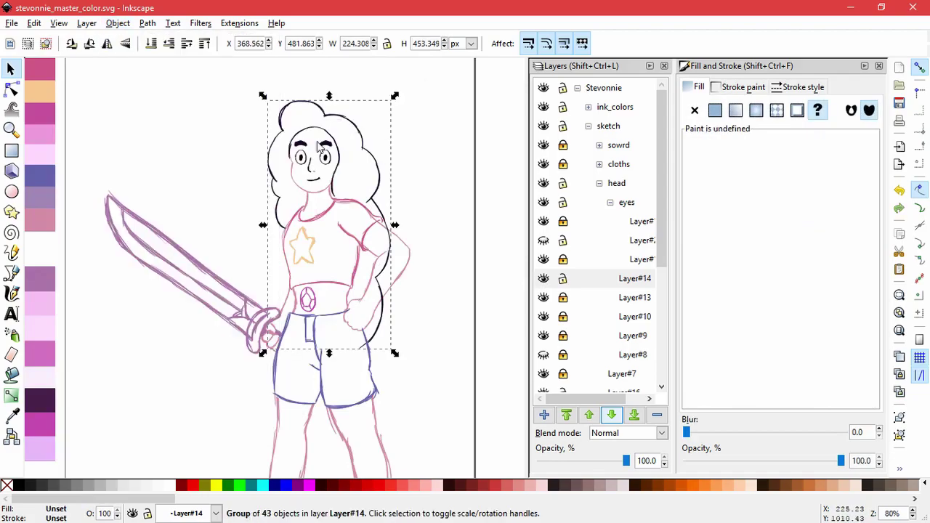
left_click(13, 274)
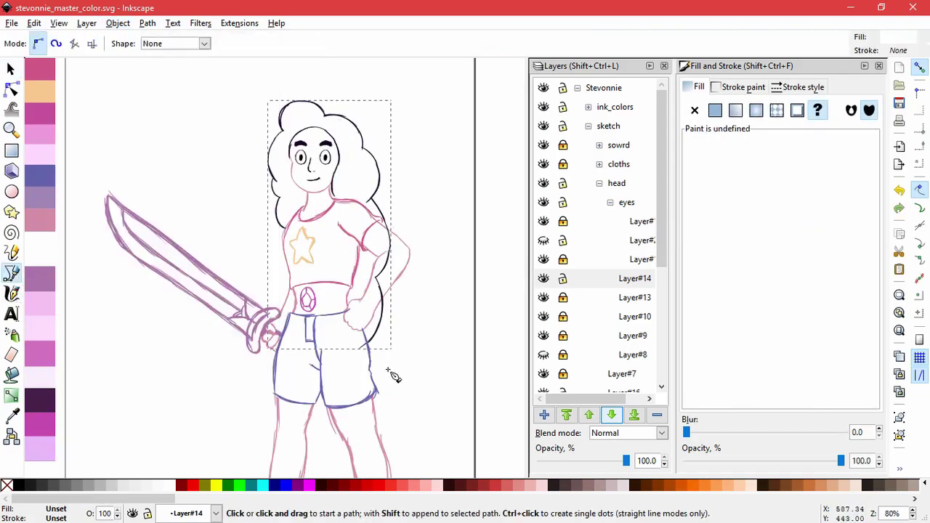
left_click(362, 329)
left_click(410, 251)
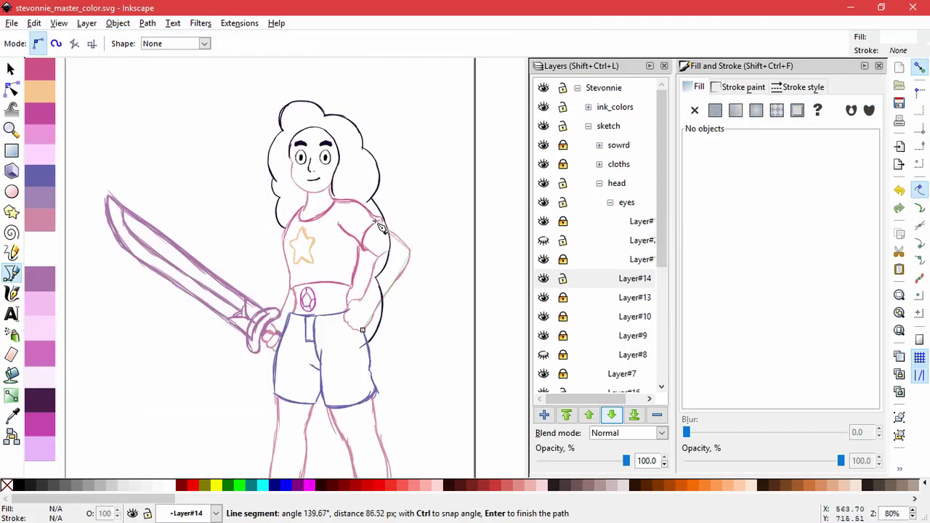
left_click(372, 218)
left_click(279, 236)
left_click(242, 158)
left_click(248, 63)
left_click(371, 86)
left_click(467, 226)
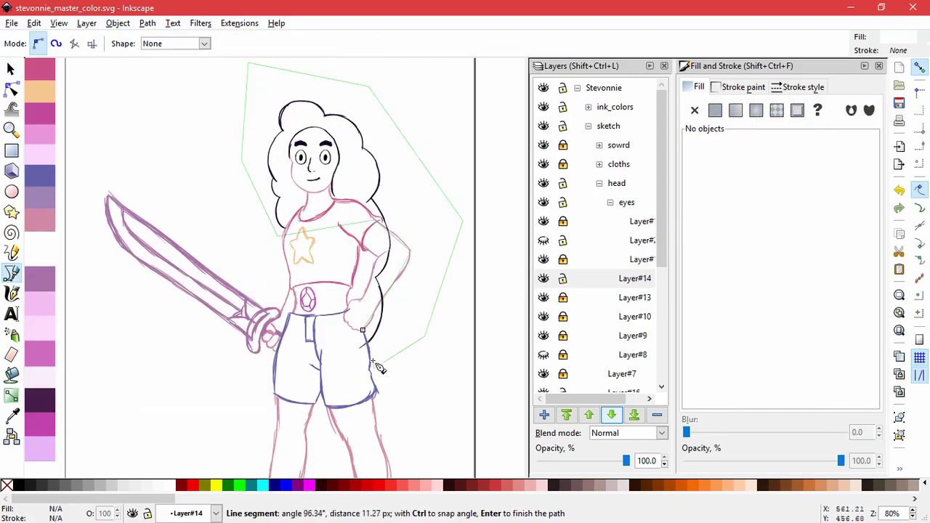
left_click(362, 330)
Mask the hair group with the closed shape drawn around it.
key("s")
key("ctrl+a")
left_click(114, 24)
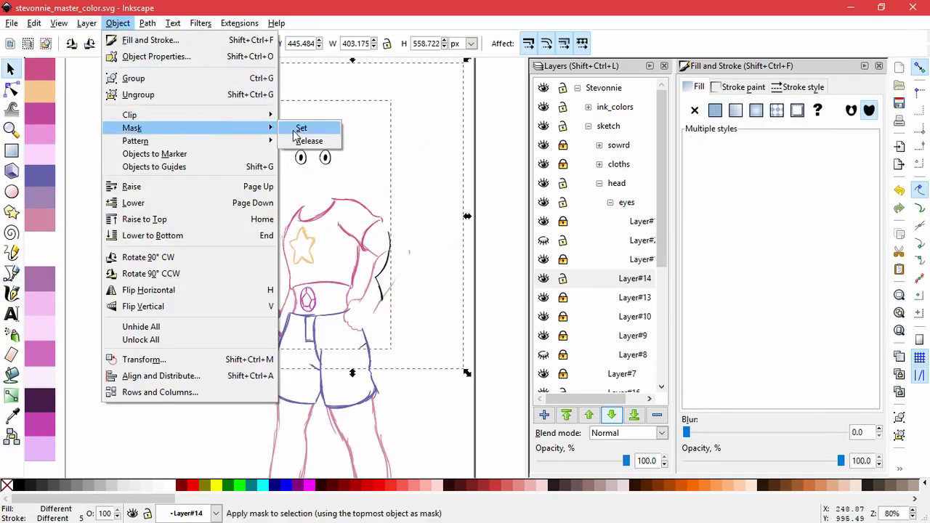
left_click(303, 127)
Adjust the hair mask's nodes along the bent arm so the hair is hidden between the sleeve and the forearm.
key("n")
scroll(398, 229, "up", 5)
mouse_move(465, 354)
left_mouse_down()
mouse_move(481, 363)
mouse_move(393, 262)
left_mouse_up()
scroll(348, 290, "down", 10)
key("Escape")
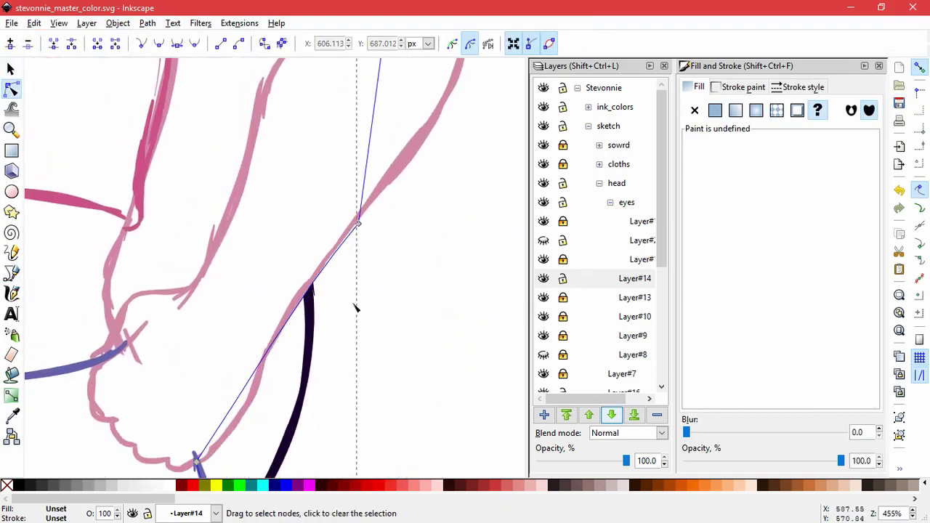
scroll(392, 319, "down", 5)
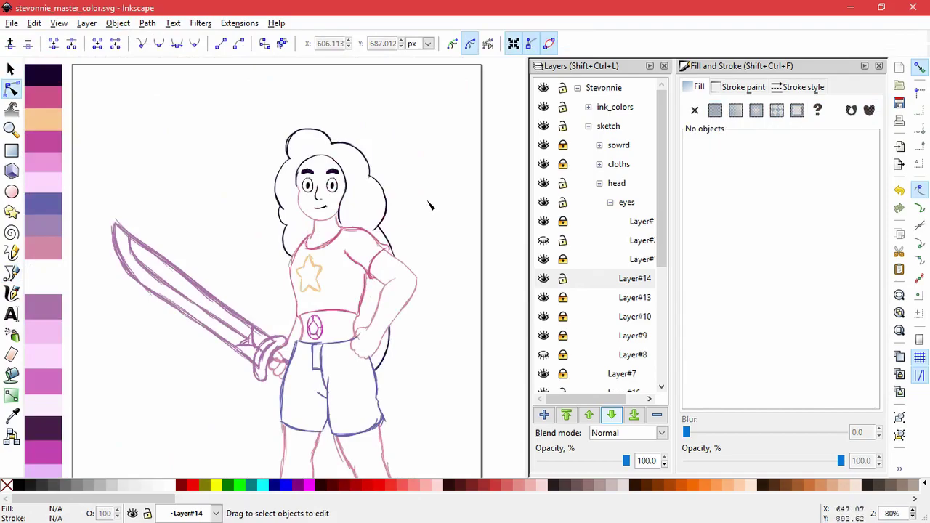
scroll(429, 206, "down", 1)
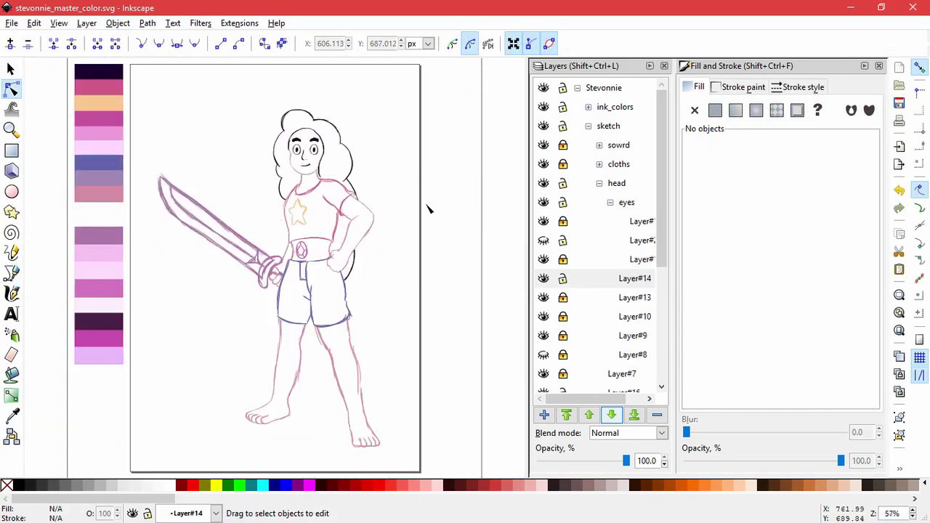
Collapse the eyes layer group and delete Layer#8 from the head group.
left_click(610, 203)
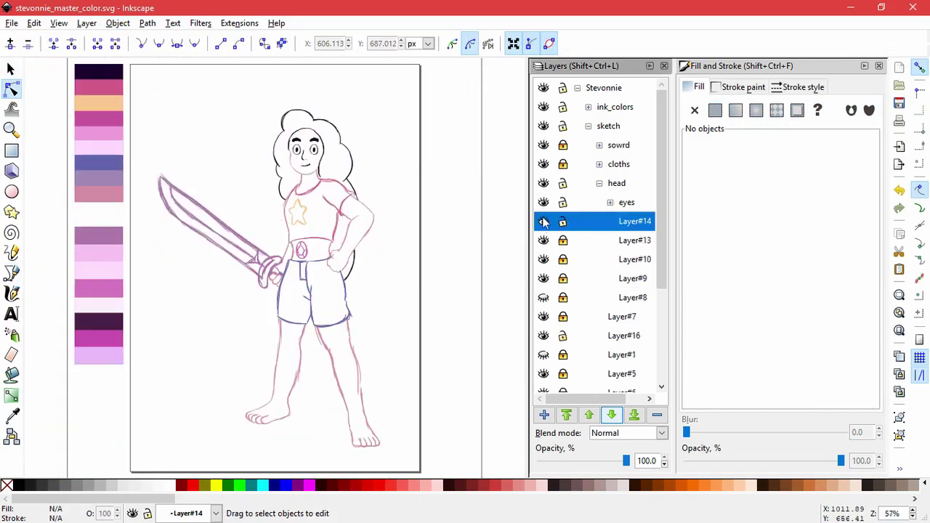
left_click(543, 298)
key("Delete")
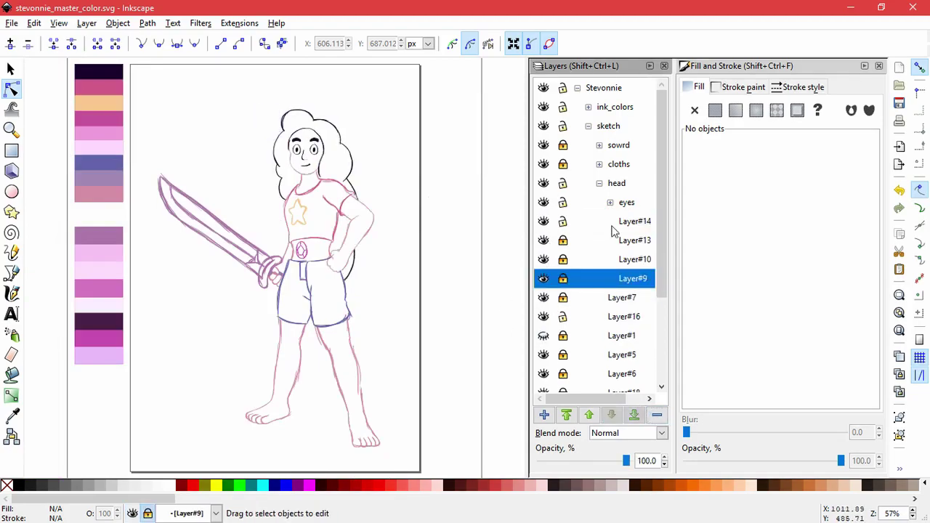
Collapse the head layer group, unlock Layer#7 and select its bent-arm drawing.
left_click(599, 184)
left_click(592, 204)
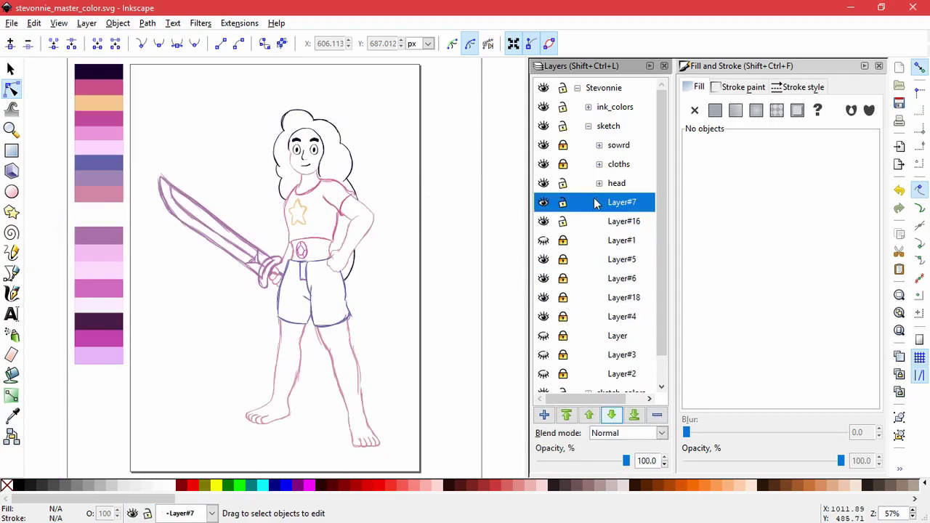
scroll(387, 217, "up", 3)
key("s")
mouse_move(325, 180)
left_mouse_down()
mouse_move(442, 176)
mouse_move(324, 179)
left_mouse_up()
key("n")
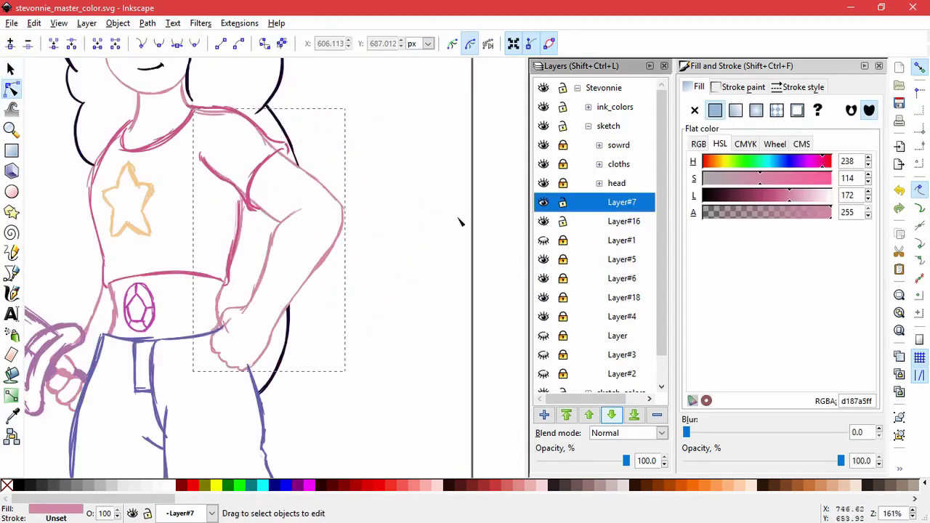
key("s")
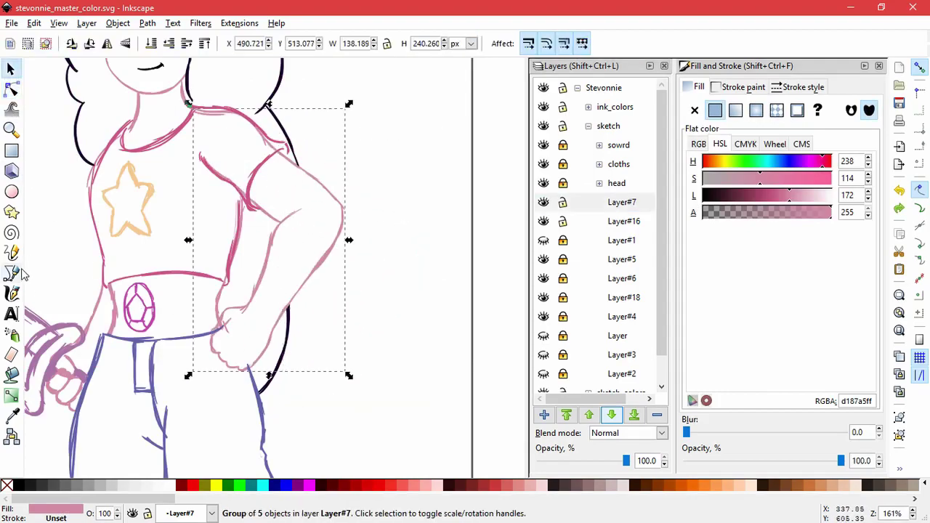
Try to outline the bent arm with a closed straight-sided shape around the sleeve, elbow and hand.
left_click(13, 272)
left_click(247, 202)
left_click(297, 158)
left_click(343, 180)
left_click(391, 259)
left_click(294, 331)
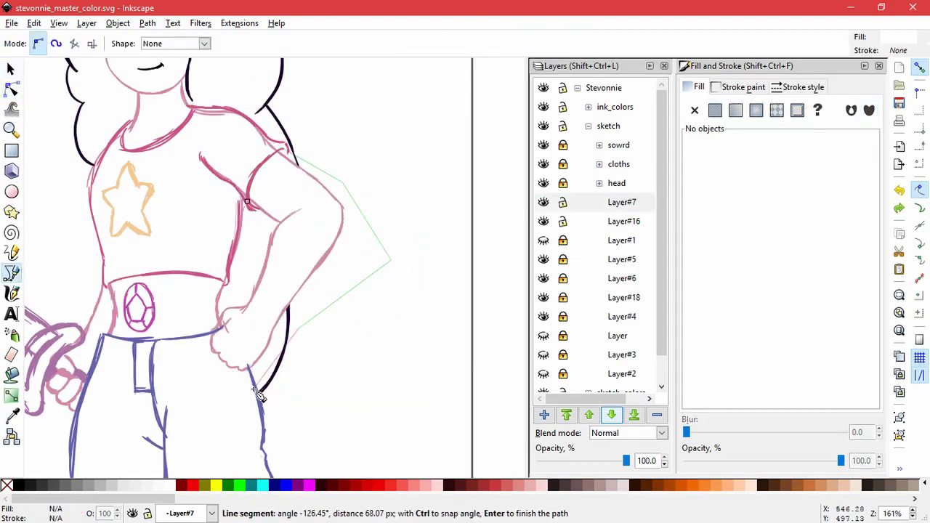
left_click(260, 395)
left_click(197, 322)
left_click(247, 202)
key("Delete")
key("s")
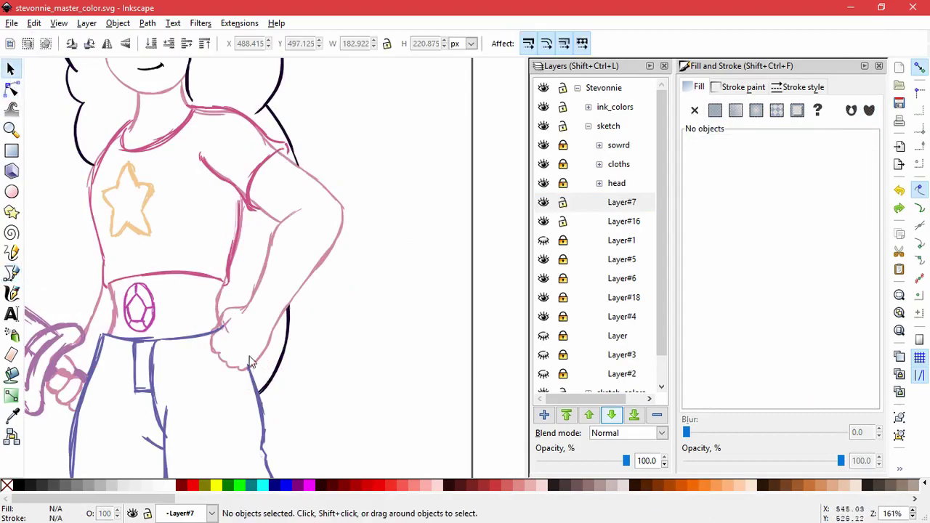
Try to recolour the bent-arm drawing dark red, and undo the change.
left_click(249, 361)
left_click(170, 485)
key("Escape")
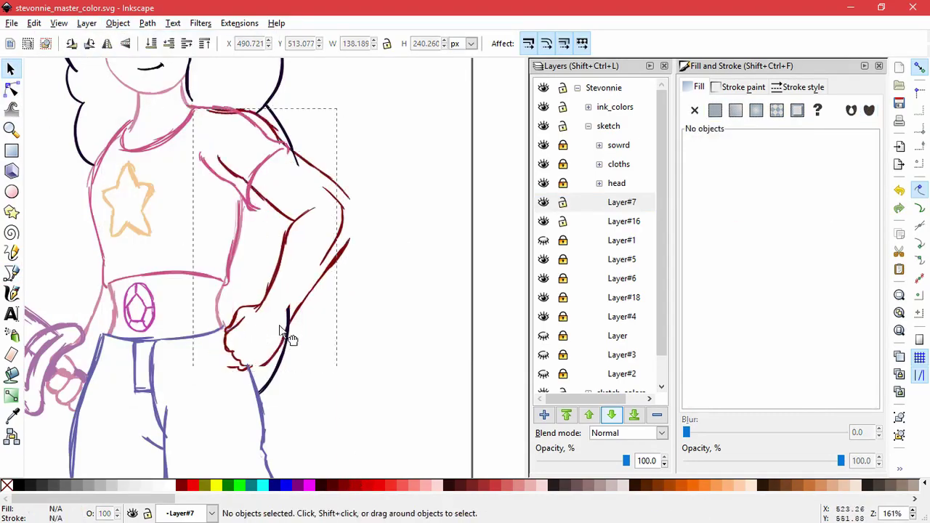
key("ctrl+z")
Ungroup the bent-arm drawing into separate strokes and pick out the short stroke at the wrist.
left_click(118, 23)
left_click(139, 94)
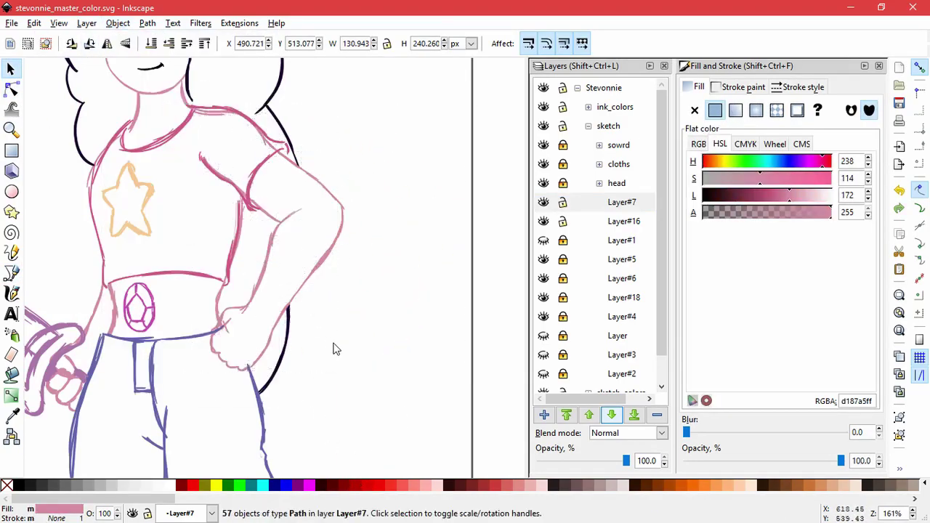
left_click(274, 329)
scroll(280, 332, "up", 2, "ctrl")
mouse_move(282, 329)
left_mouse_down()
mouse_move(250, 313)
mouse_move(236, 275)
left_mouse_up()
key("Escape")
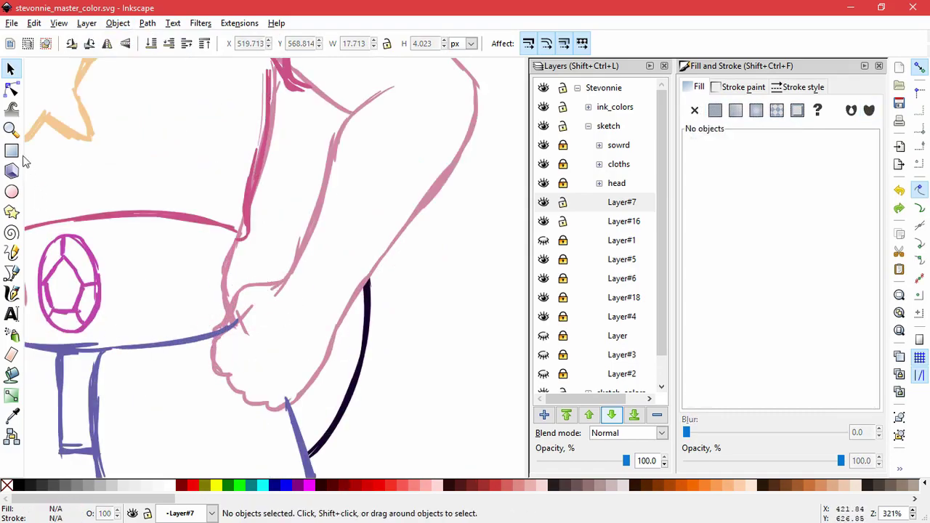
Remove the overlapping stroke from the forearm's outer edge.
key("n")
key("s")
left_click(374, 245)
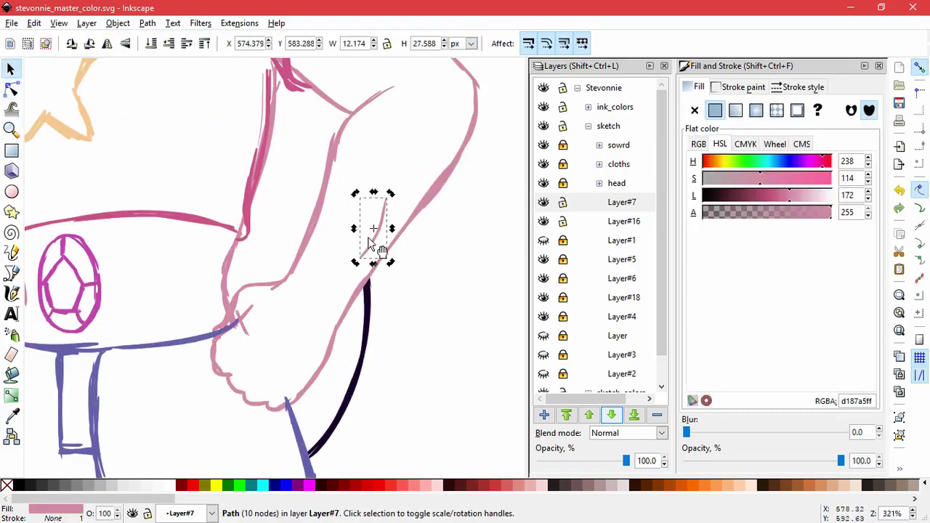
key("Escape")
Remove the overlapping stroke from the forearm's inner edge below the elbow bend.
mouse_move(339, 138)
left_mouse_down()
mouse_move(259, 139)
mouse_move(344, 131)
left_mouse_up()
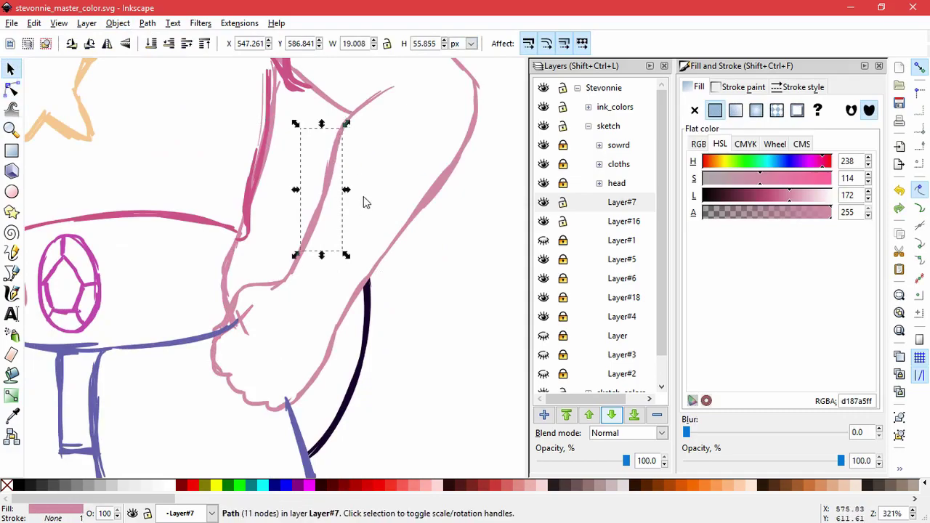
key("Escape")
key("ctrl+z")
key("Escape")
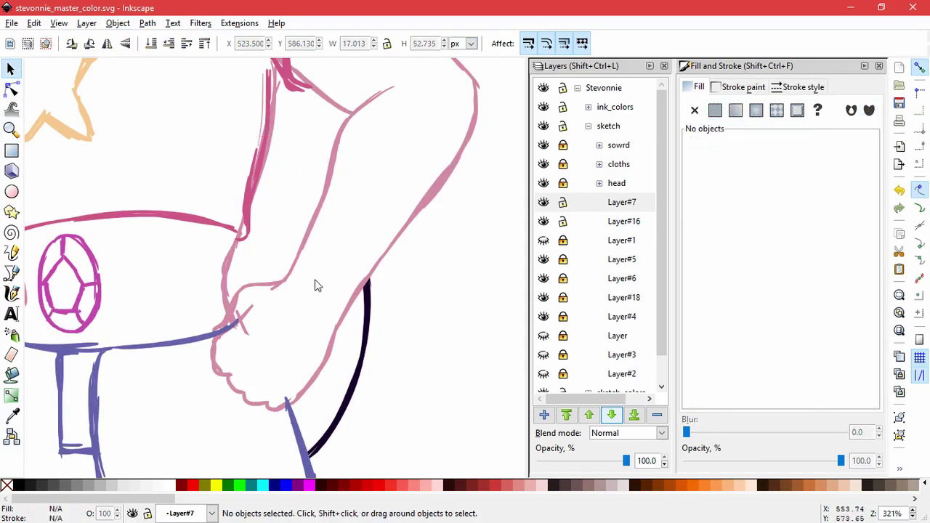
Stretch the upper arm's outer stroke to meet the elbow and delete the spare stroke beside it.
left_click(314, 427)
key("ctrl+z")
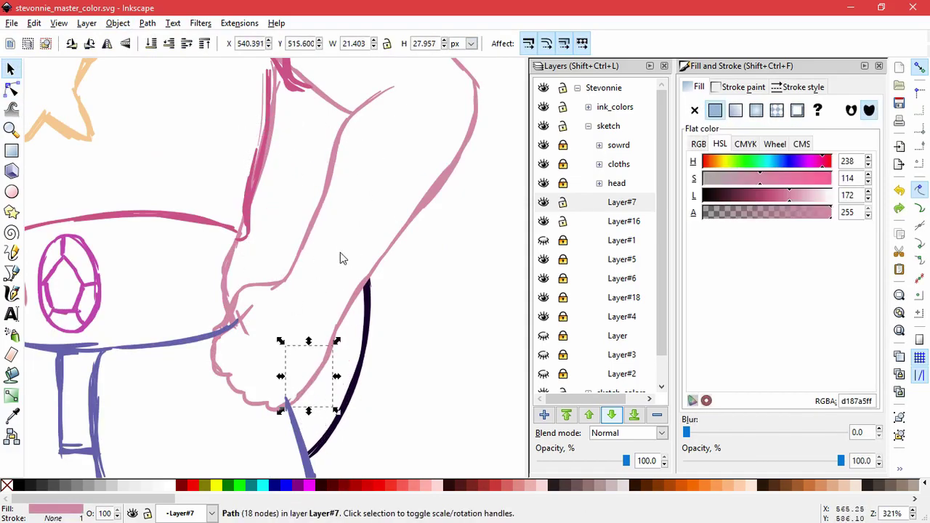
scroll(340, 252, "up", 5)
mouse_move(482, 237)
left_mouse_down()
mouse_move(499, 197)
mouse_move(467, 220)
mouse_move(476, 238)
left_mouse_up()
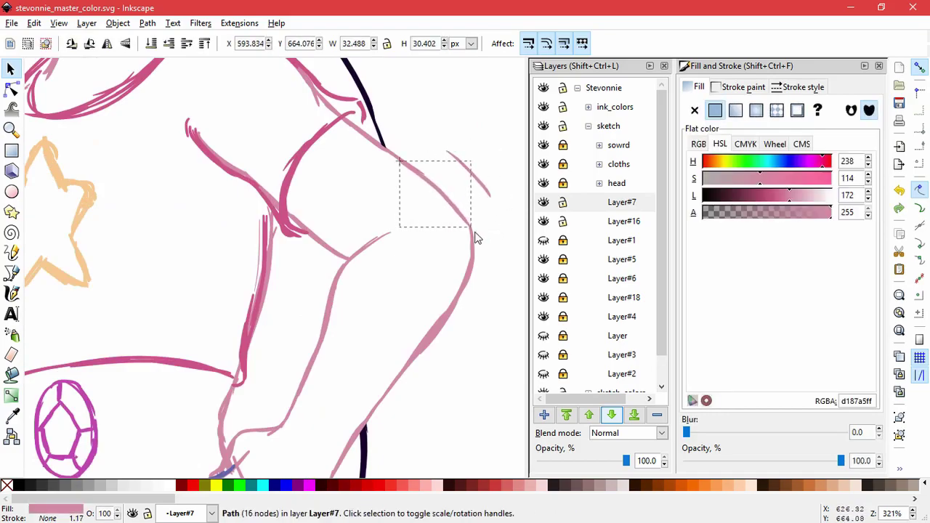
left_click(489, 192)
key("Delete")
Group all the separate strokes of the bent arm into one object.
scroll(393, 286, "down", 2)
left_click_drag(475, 460, 266, 138)
mouse_move(369, 149)
left_mouse_down()
mouse_move(453, 143)
mouse_move(372, 157)
left_mouse_up()
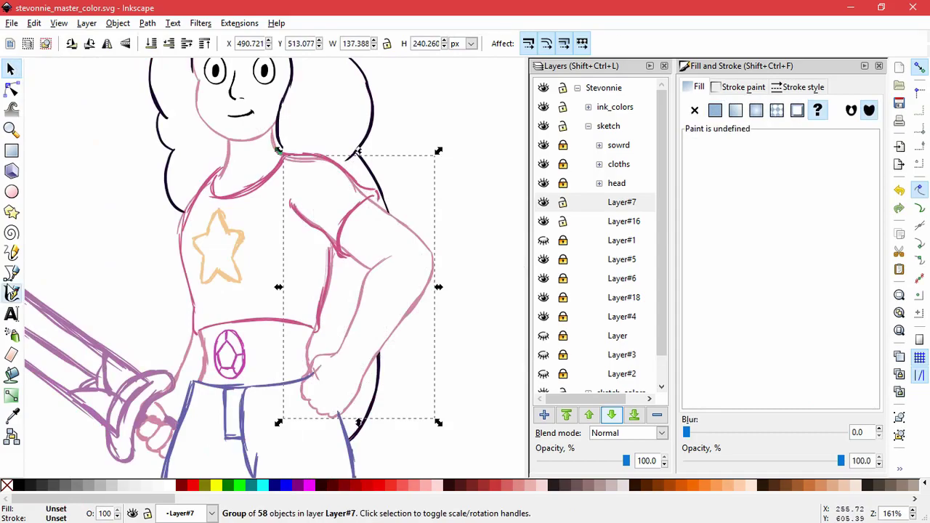
Draw a closed shape around the bent arm starting at the sleeve edge and fill it white.
left_click(11, 293)
left_click(11, 272)
left_click(381, 194)
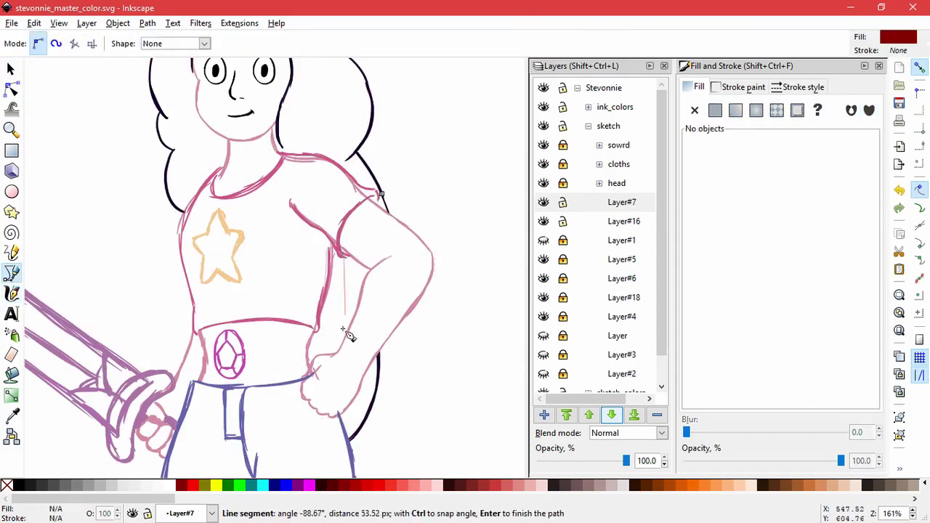
left_click(381, 194)
left_click_drag(788, 191, 701, 191)
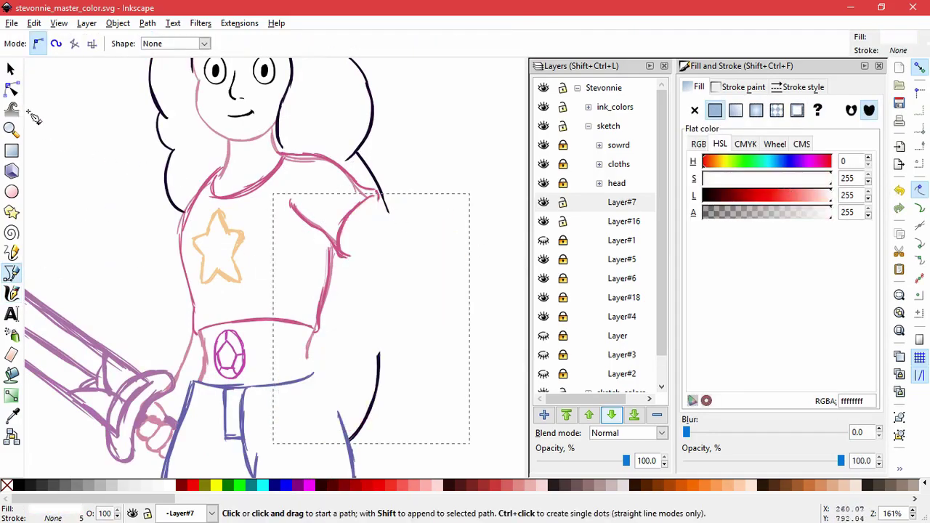
Mask the bent-arm group with the white shape so the arm is cut off at the sleeve edge.
key("s")
left_click(363, 196, "shift")
left_click(117, 23)
left_click(298, 128)
left_click(496, 220)
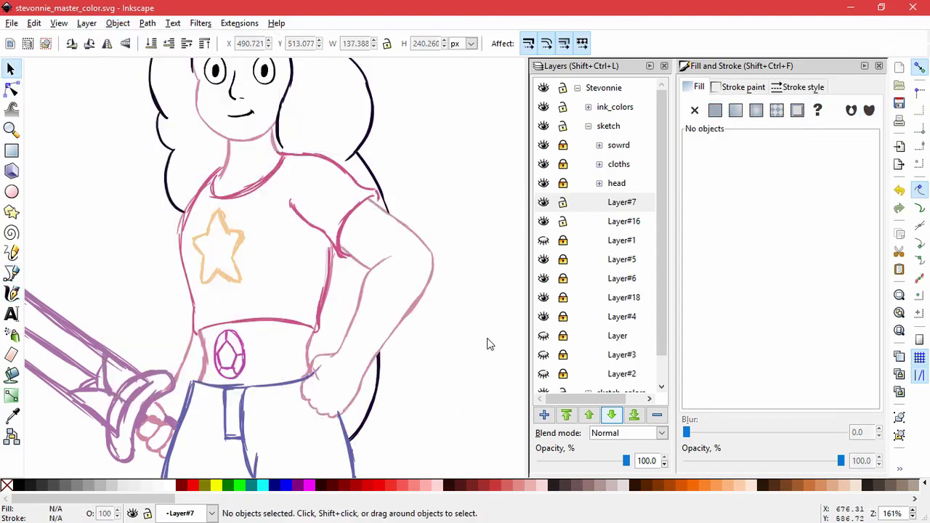
Lock Layer#7 and delete Layer#16 and Layer#1.
left_click(562, 203)
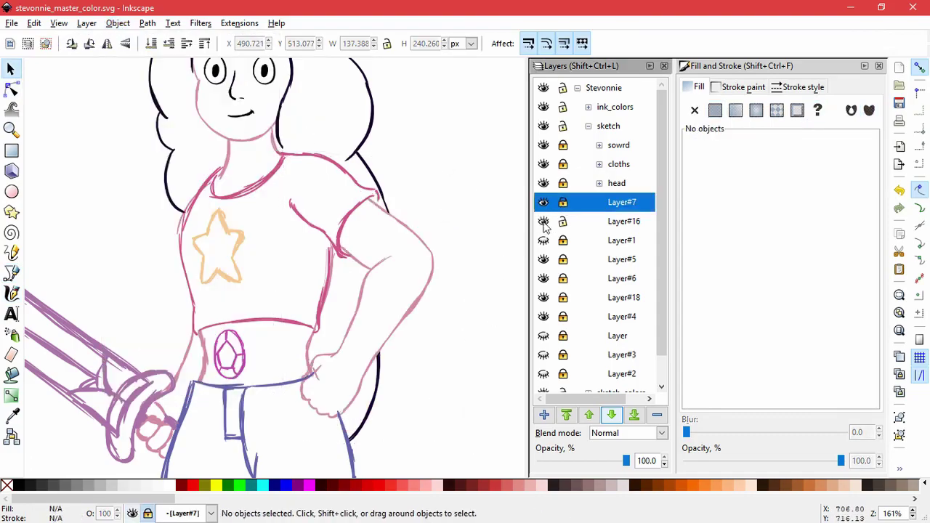
scroll(458, 257, "down", 3, "ctrl")
left_click(550, 228)
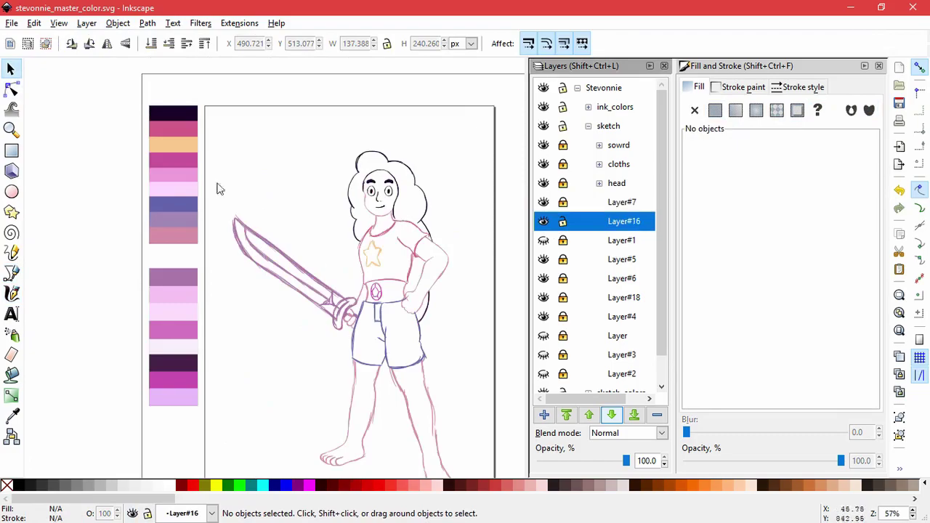
scroll(457, 469, "right", 1)
scroll(457, 469, "down", 2)
scroll(477, 260, "up", 3)
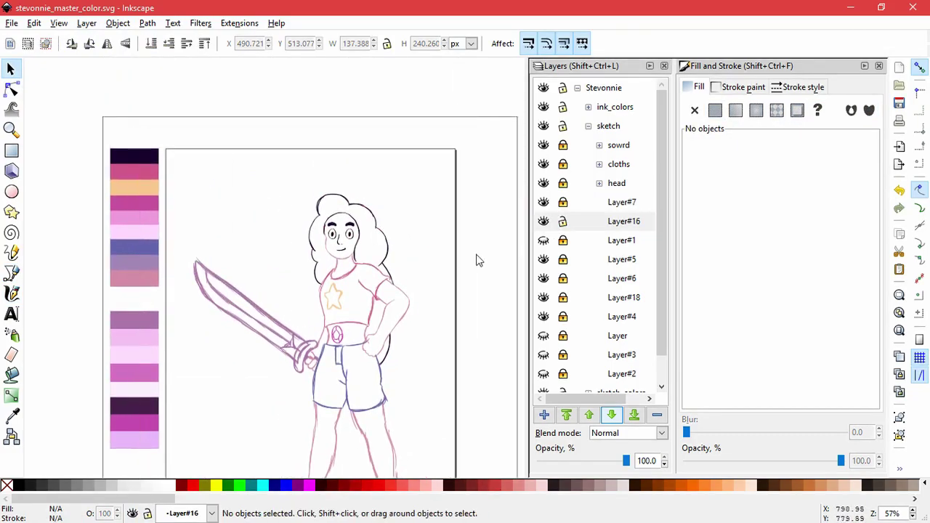
left_click(656, 415)
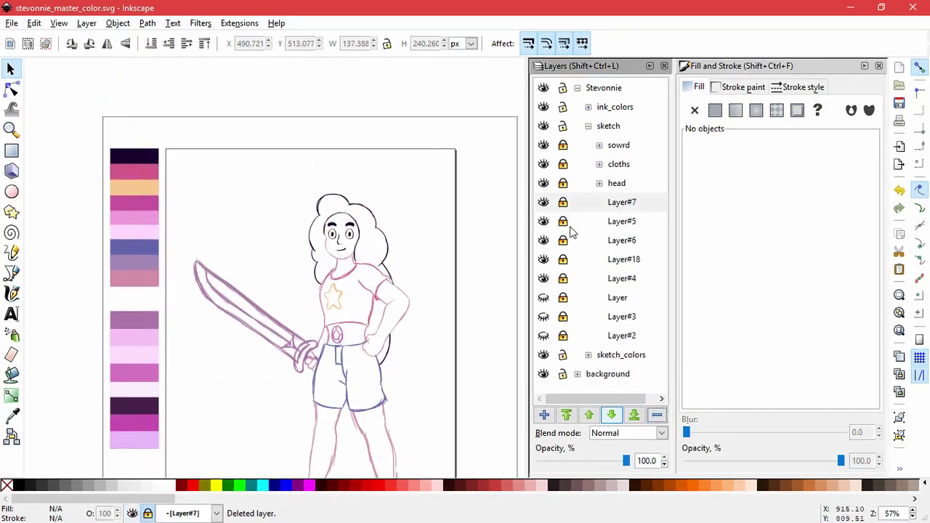
Unlock Layer#6 and Layer#4 and select the grouped lower part of the leg below the bent arm.
scroll(470, 230, "down", 3)
scroll(469, 230, "right", 1)
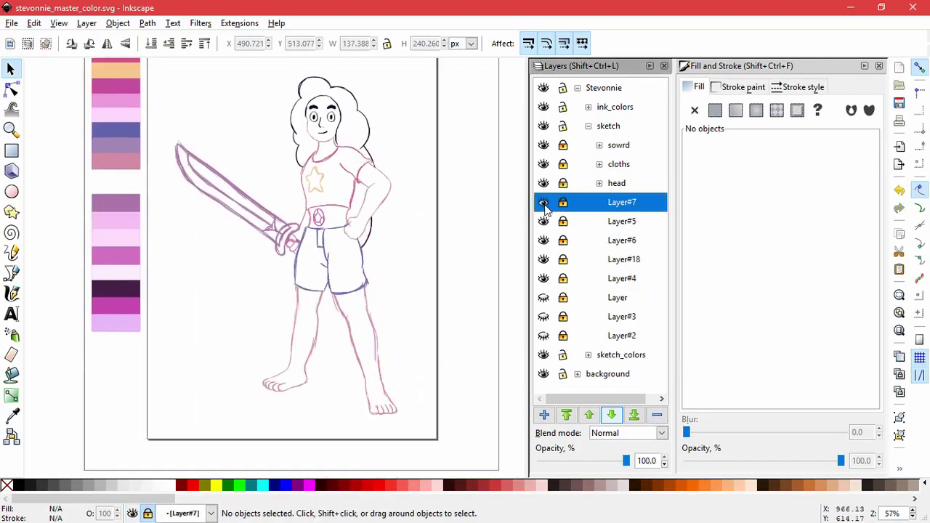
left_click(543, 241)
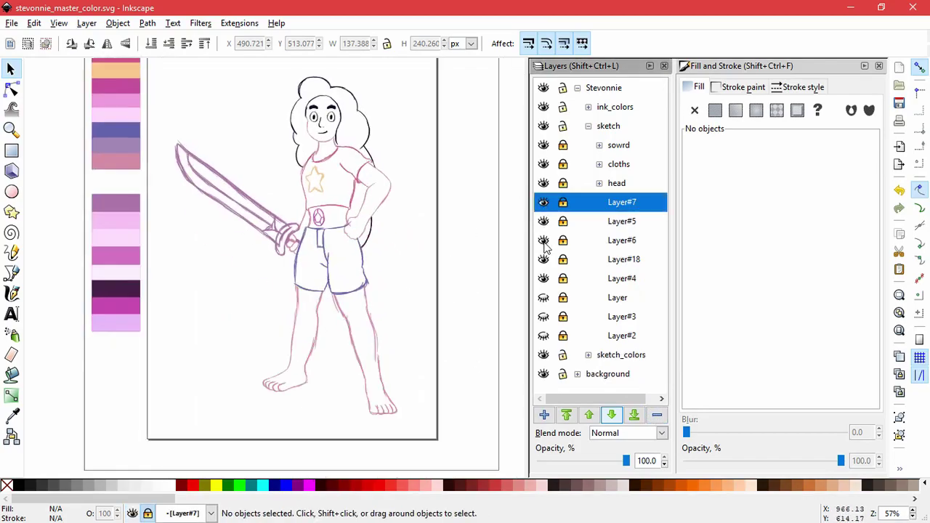
left_click(378, 352)
left_click(384, 380)
left_click(385, 381)
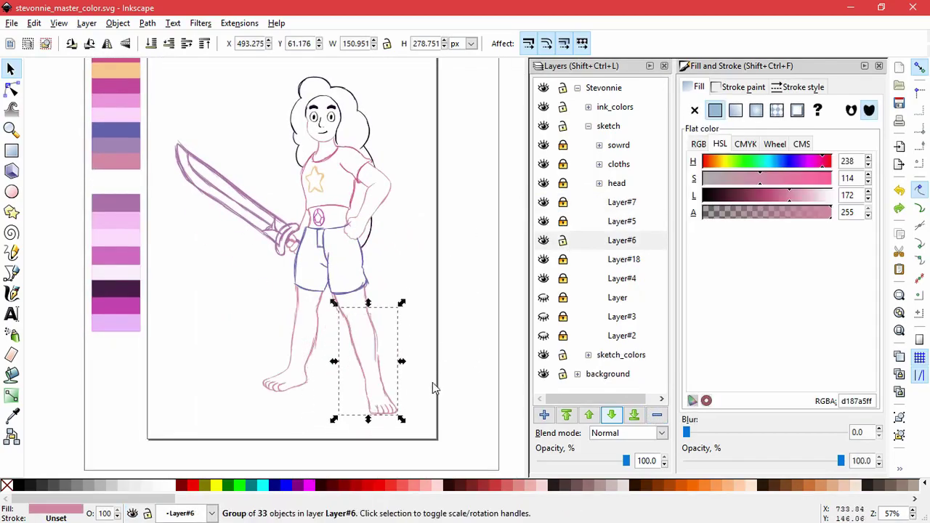
left_click(551, 240)
scroll(374, 335, "up", 2)
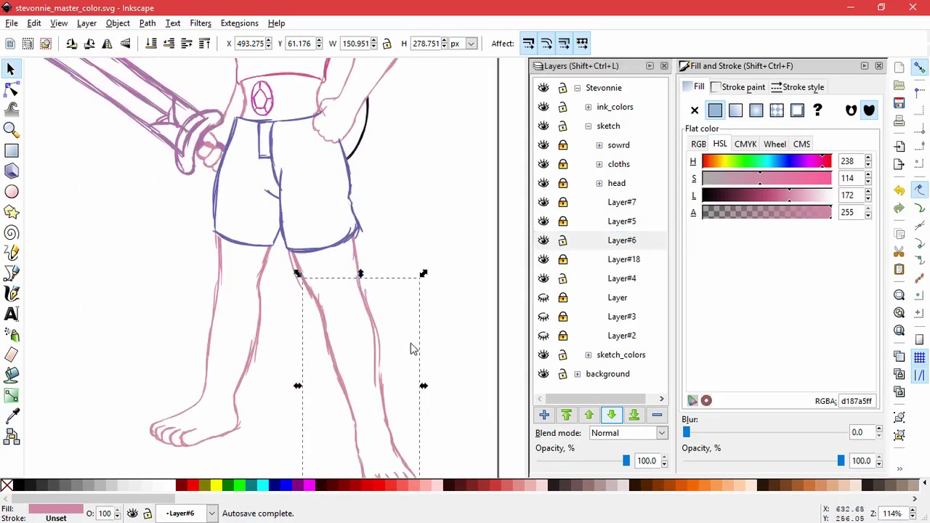
Try to move the right-hand lower leg and its outer stroke aside, and undo the changes.
left_click(334, 356)
left_click_drag(387, 292, 436, 271)
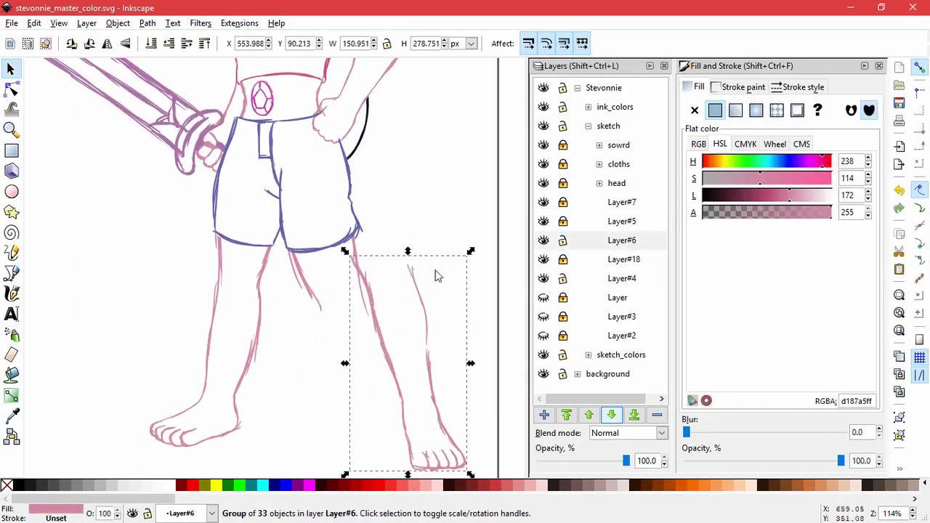
key("ctrl+z")
left_click(118, 24)
left_click(139, 95)
left_click(399, 276)
left_click(436, 305)
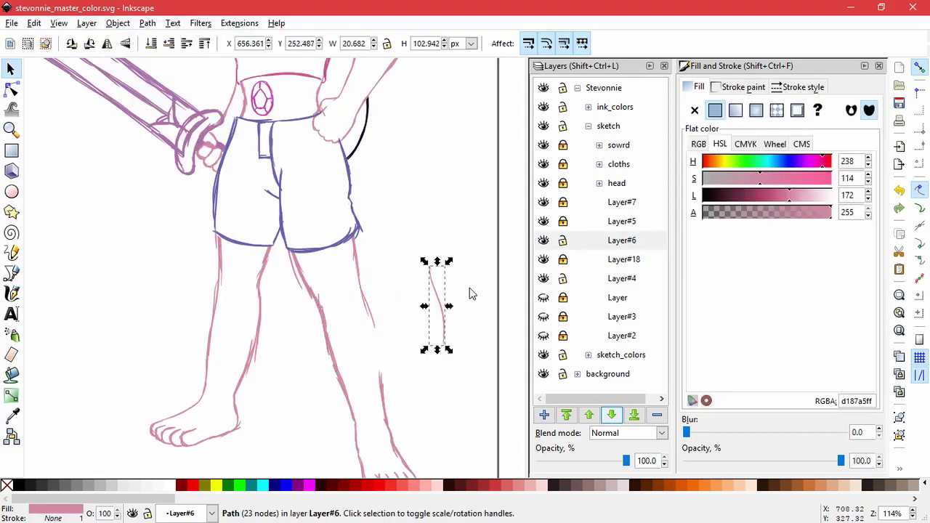
left_click(472, 307)
Ungroup the right-hand lower leg and pull the overlapping stroke off its outer edge.
left_click(401, 364)
left_click(118, 24)
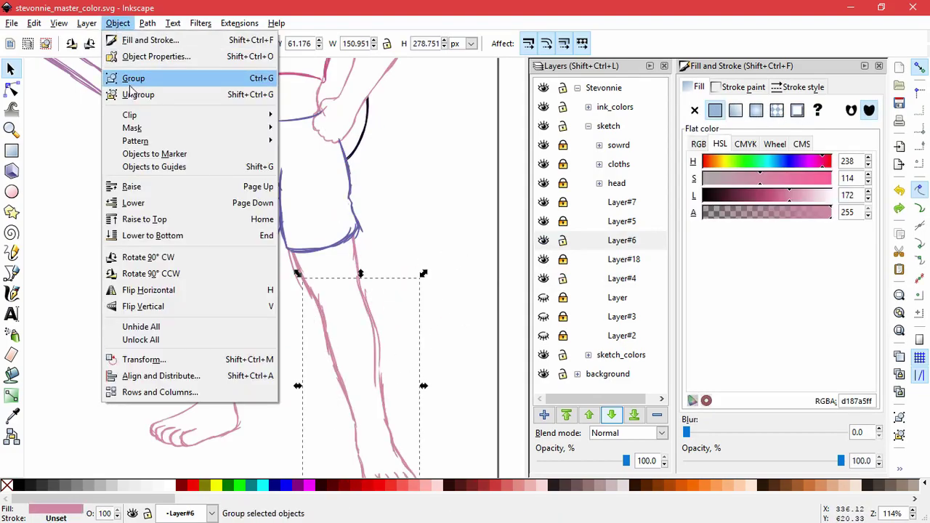
left_click(373, 362)
left_click(447, 309)
Stretch the right-hand leg's outer thigh stroke down to meet the calf stroke.
left_click(376, 379)
left_click_drag(380, 390, 387, 404)
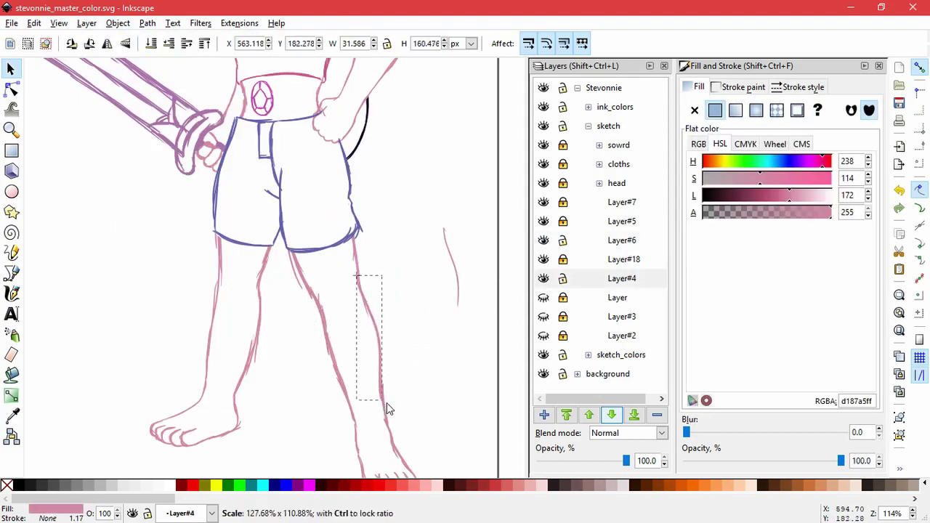
left_click(392, 422)
Ungroup the right-hand foot into separate strokes.
scroll(411, 301, "down", 4)
left_click(393, 353)
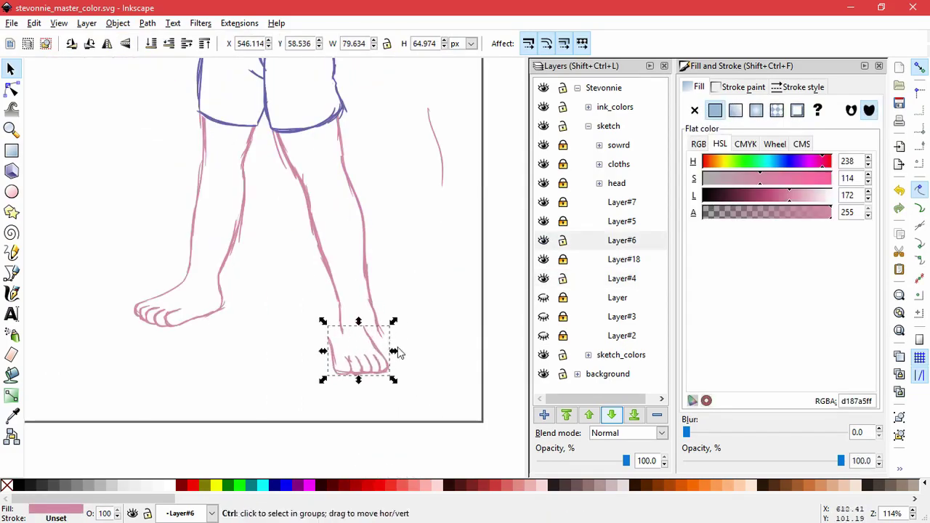
left_click(392, 353, "ctrl")
left_click(117, 23)
left_click(138, 94)
Remove the overlapping stroke from beneath the toes of the right-hand foot.
left_click(292, 361)
scroll(367, 315, "up", 1, "ctrl")
left_click(224, 339)
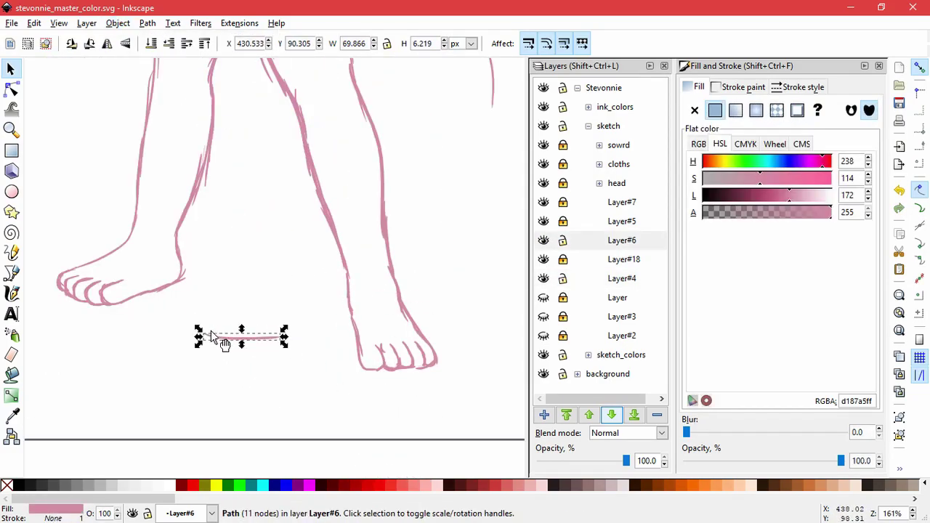
left_click(384, 314)
Remove the short overlapping stroke from the right-hand ankle's outer edge.
mouse_move(452, 285)
left_mouse_down()
mouse_move(363, 360)
mouse_move(385, 304)
left_mouse_up()
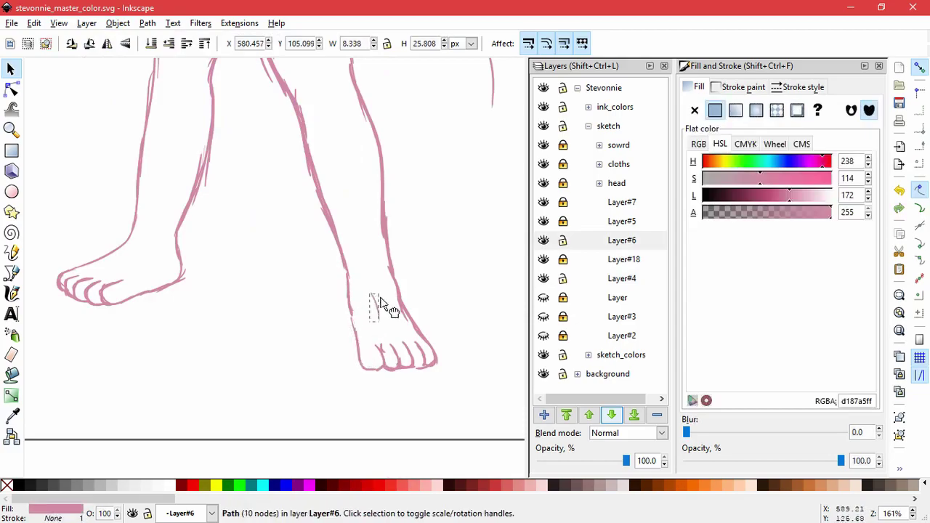
left_click(386, 361)
scroll(382, 371, "up", 3, "ctrl")
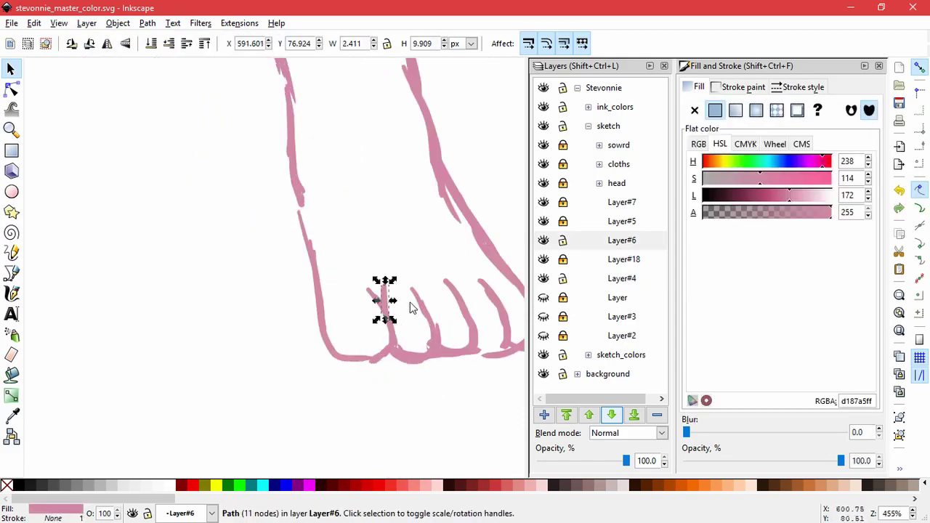
key("Escape")
Remove the remaining overlapping strokes where the right-hand ankle joins the foot.
left_click(310, 204)
left_click(377, 210)
left_click(356, 205)
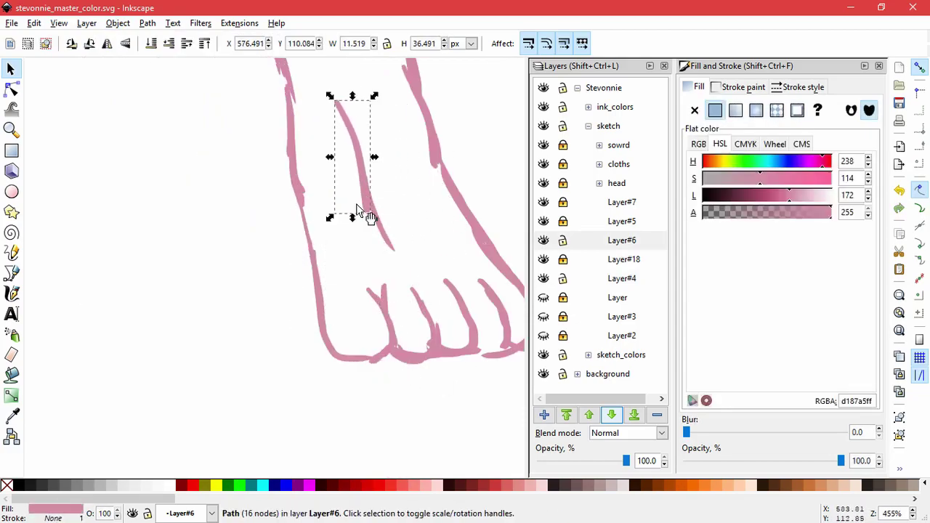
key("Escape")
Delete the spare stroke lying beside the right-hand leg.
scroll(373, 207, "down", 5, "ctrl")
left_click(416, 190)
left_click(429, 90)
left_click(430, 271)
scroll(430, 270, "up", 3)
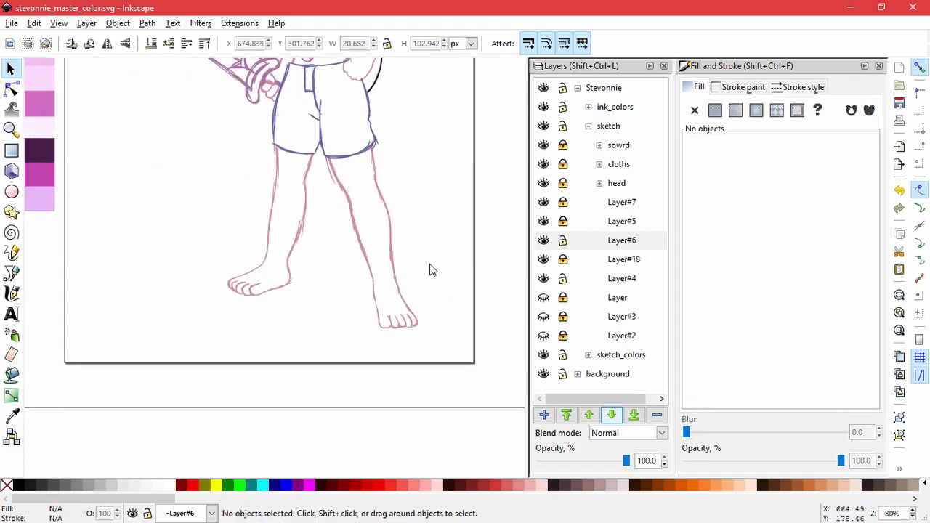
Remove the overlapping strokes from the inner calf of the sword-side leg.
scroll(430, 270, "up", 3)
left_click_drag(355, 417, 367, 311)
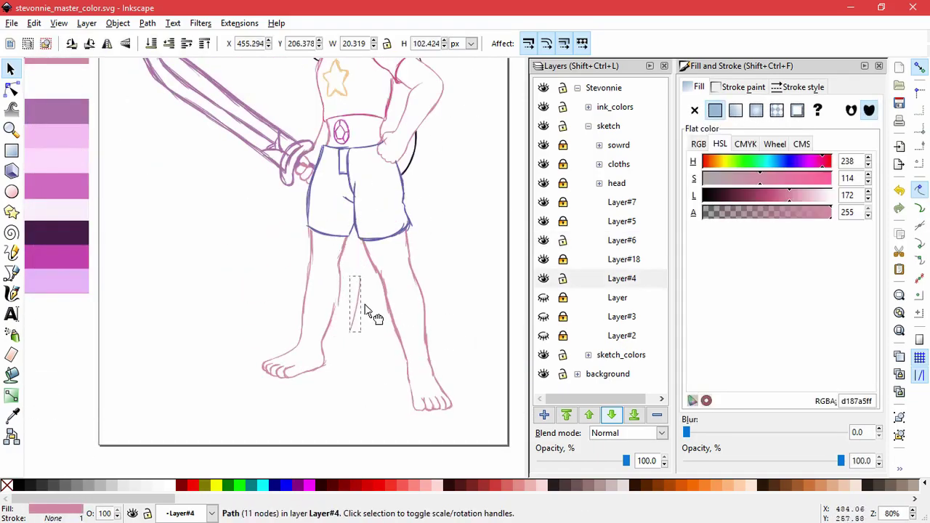
key("Escape")
scroll(349, 320, "up", 4, "ctrl")
left_click(389, 353)
key("Delete")
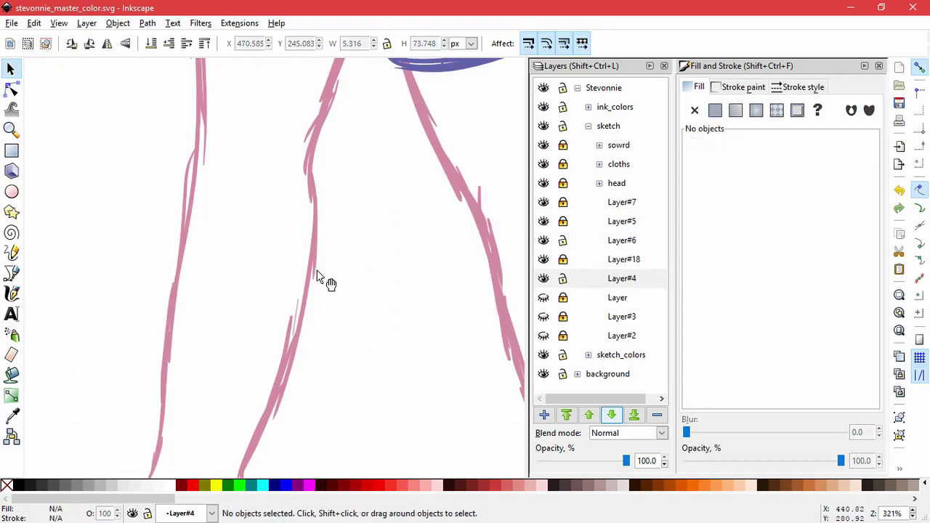
Pull the overlapping stroke off the sword-side leg's inner edge above the ankle.
left_click(315, 200)
left_click_drag(245, 395, 305, 415)
left_click(370, 423)
left_click(224, 350)
scroll(341, 284, "down", 4)
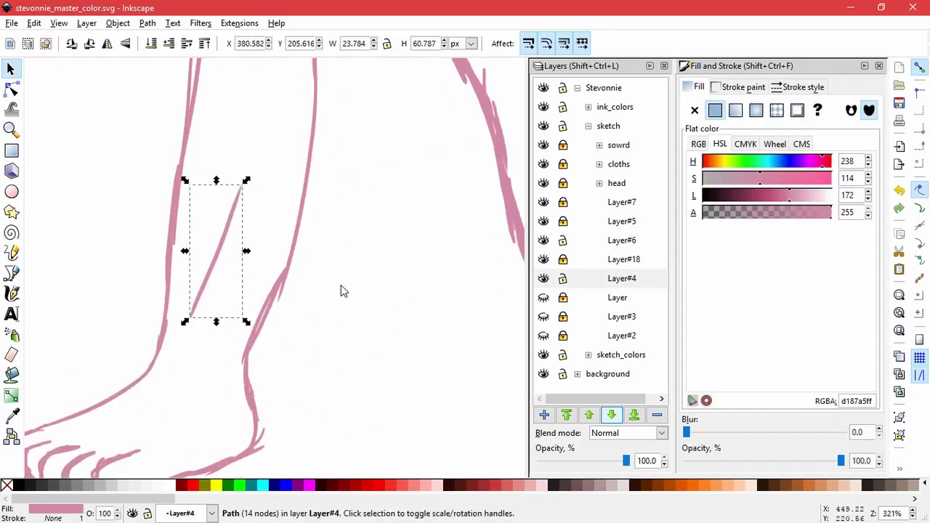
Scale the sword-side leg's inner calf stroke to meet the ankle stroke and discard the spare strokes.
key("Tab")
key("Tab")
key("Tab")
left_click_drag(321, 307, 320, 290)
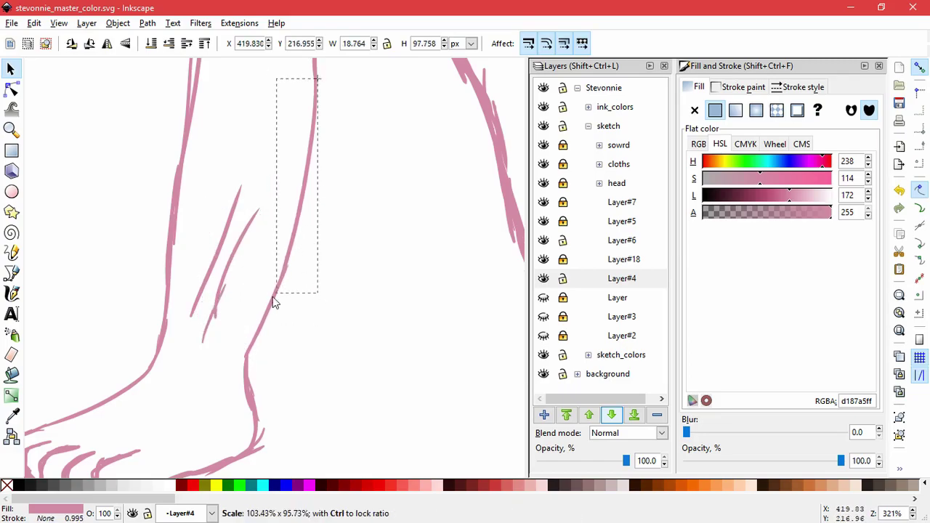
left_click(232, 273)
key("Escape")
Remove the two overlapping strokes from the heel and sole of the sword-side foot.
scroll(291, 450, "down", 3)
left_click_drag(356, 372, 407, 424)
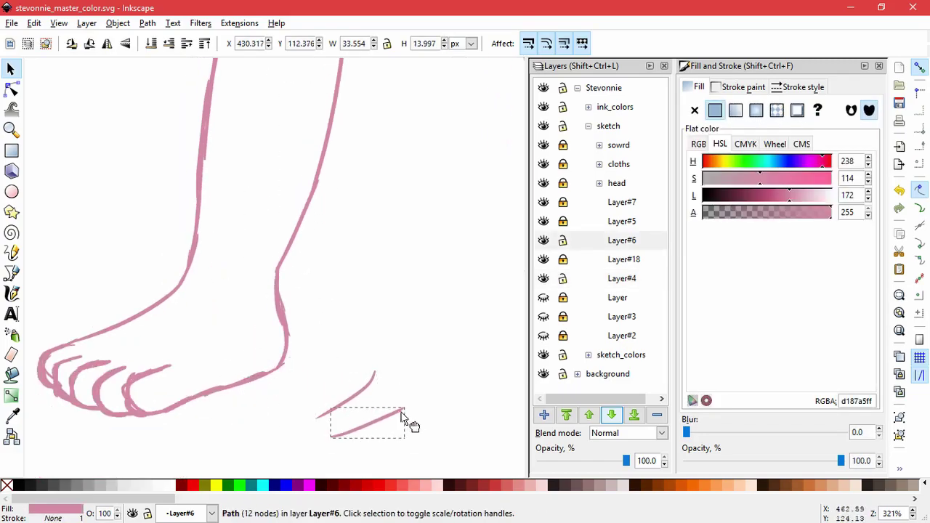
left_click(382, 402)
Try to move the curved strokes of the sword-side foot's big toe aside, and undo the moves.
left_click_drag(153, 418, 209, 359)
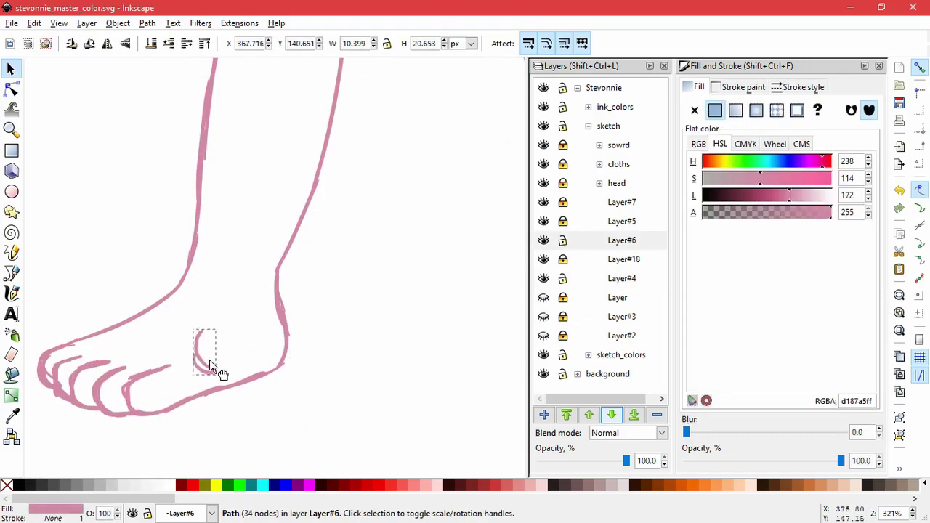
key("ctrl+z")
left_click_drag(154, 390, 181, 319)
key("ctrl+z")
Remove the duplicate curved strokes from the front of the sword-side foot's big toe.
left_click(123, 407)
left_click(137, 399)
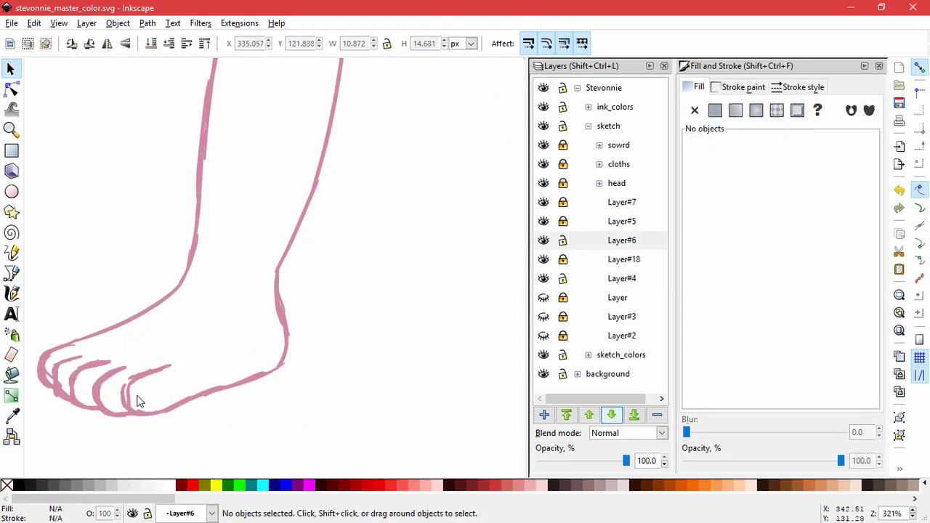
left_click(165, 404)
left_click(167, 412)
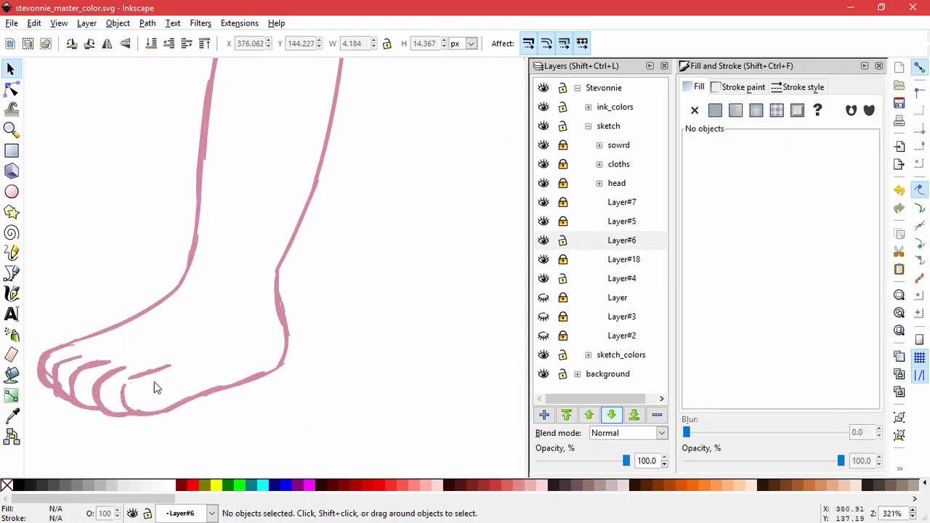
Reduce the upper edge of the sword-side foot's big toe to a single stroke joined to its curve.
left_click(154, 383)
left_click(166, 395)
left_click_drag(153, 383, 141, 384)
key("Delete")
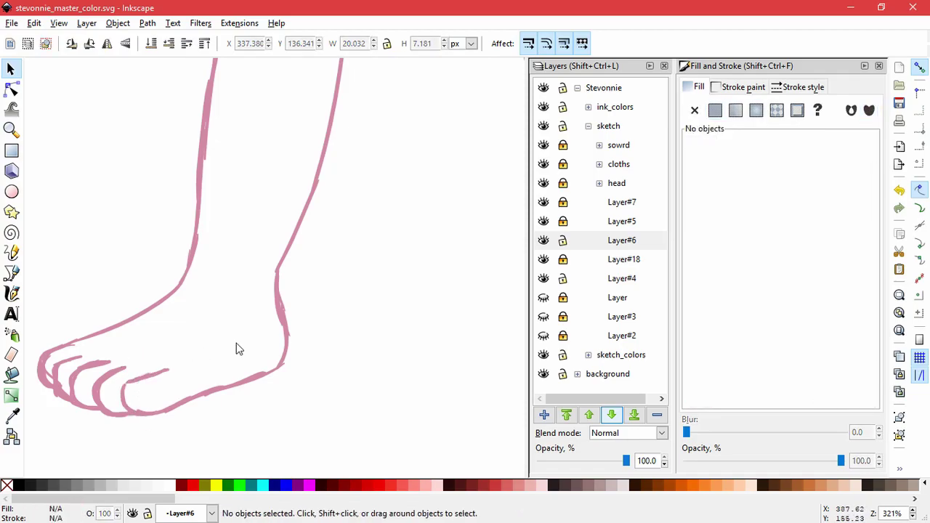
Try to move the overlapping curved strokes of the sword-side foot's little toe aside, and undo the moves.
scroll(234, 348, "down", 3)
scroll(239, 349, "up", 4)
left_click_drag(120, 386, 184, 380)
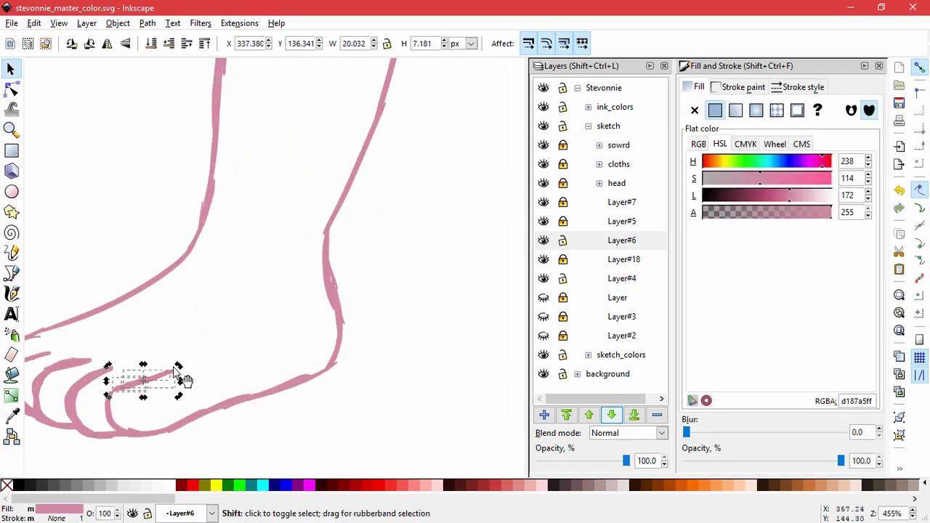
scroll(279, 444, "down", 2)
key("Escape")
left_click(178, 372)
scroll(174, 382, "up", 4)
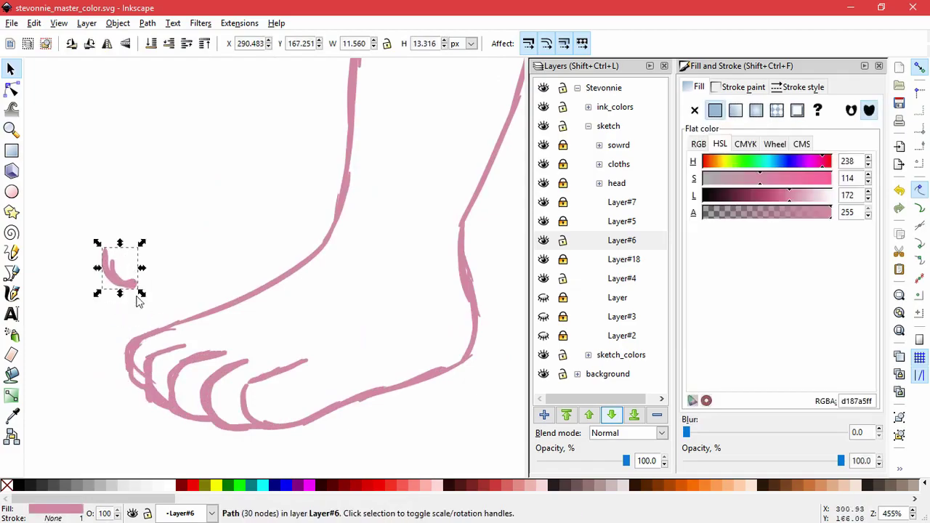
key("ctrl+z")
key("ctrl+z")
key("ctrl+z")
key("ctrl+z")
key("ctrl+z")
key("ctrl+z")
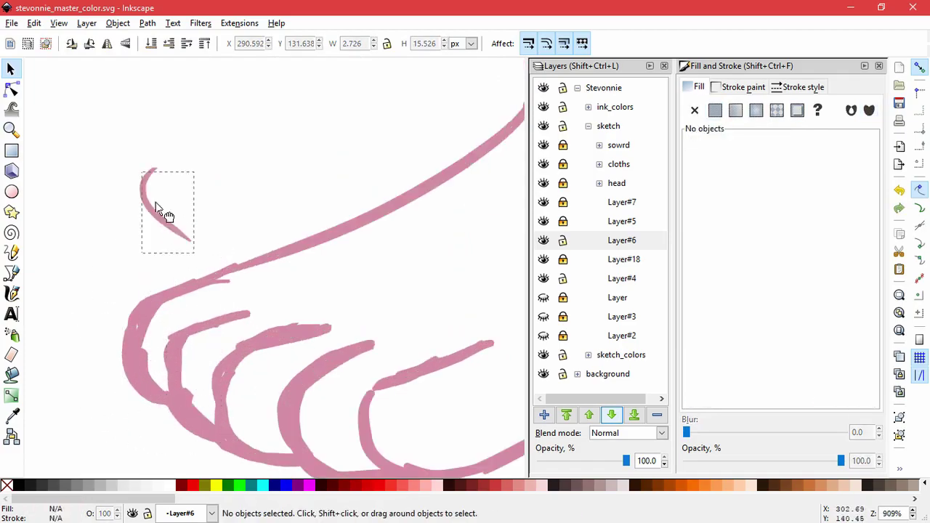
Move the duplicate strokes of the sword-side foot's little toe and its neighbouring toe off the outline.
mouse_move(143, 205)
left_mouse_down()
mouse_move(208, 322)
mouse_move(162, 332)
left_mouse_up()
left_click_drag(218, 269, 211, 185)
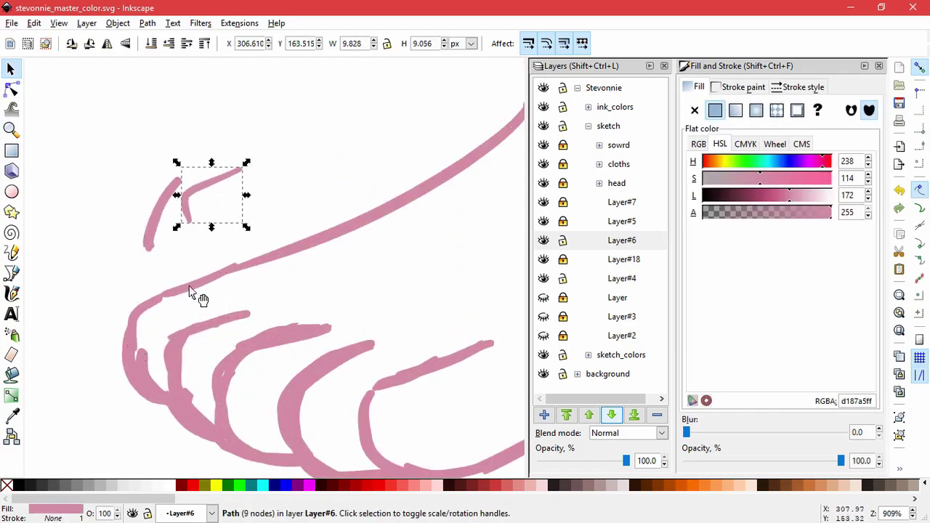
mouse_move(195, 291)
left_mouse_down()
mouse_move(102, 211)
mouse_move(187, 297)
left_mouse_up()
left_click(296, 305)
mouse_move(175, 334)
left_mouse_down()
mouse_move(124, 266)
mouse_move(209, 371)
mouse_move(75, 307)
left_mouse_up()
key("Escape")
left_click(169, 359)
Move the overlapping strokes off the sword-side foot's middle toe, keeping one curved stroke as its outline.
left_click_drag(213, 442, 230, 448)
left_click_drag(218, 374, 343, 286)
mouse_move(300, 334)
left_mouse_down()
mouse_move(307, 286)
mouse_move(462, 274)
left_mouse_up()
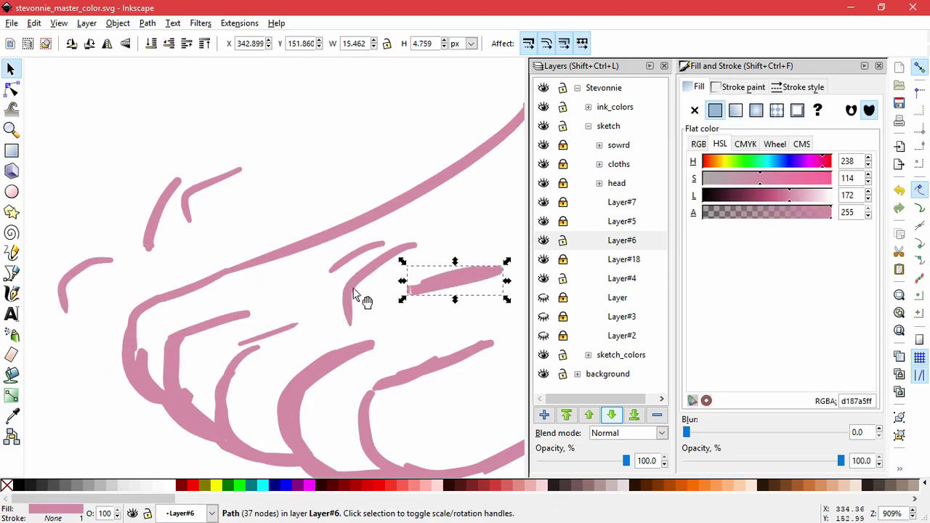
left_click_drag(364, 300, 217, 384)
left_click(312, 329)
left_click_drag(218, 420, 301, 305)
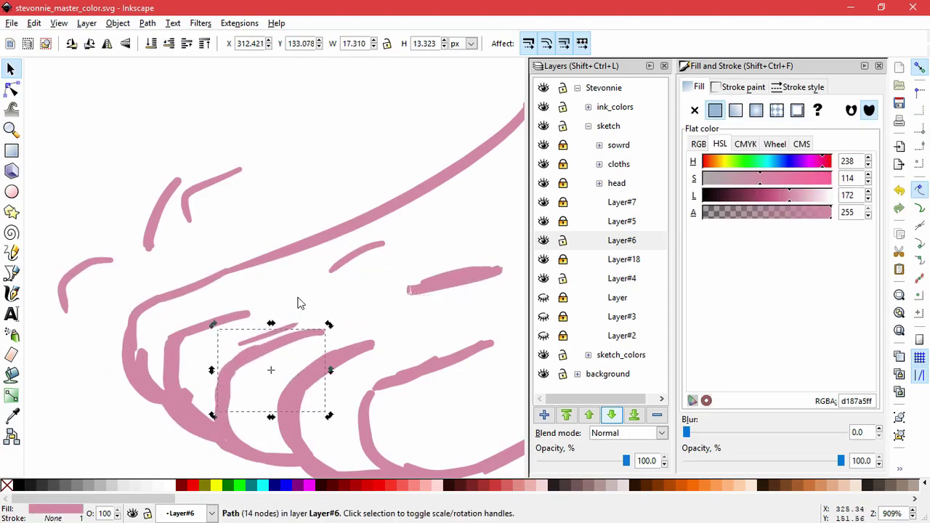
Delete the toe strokes set aside above the sword-side foot and the extra inner stroke of its little toe.
left_click(363, 253)
key("Delete")
left_click(450, 289)
key("Delete")
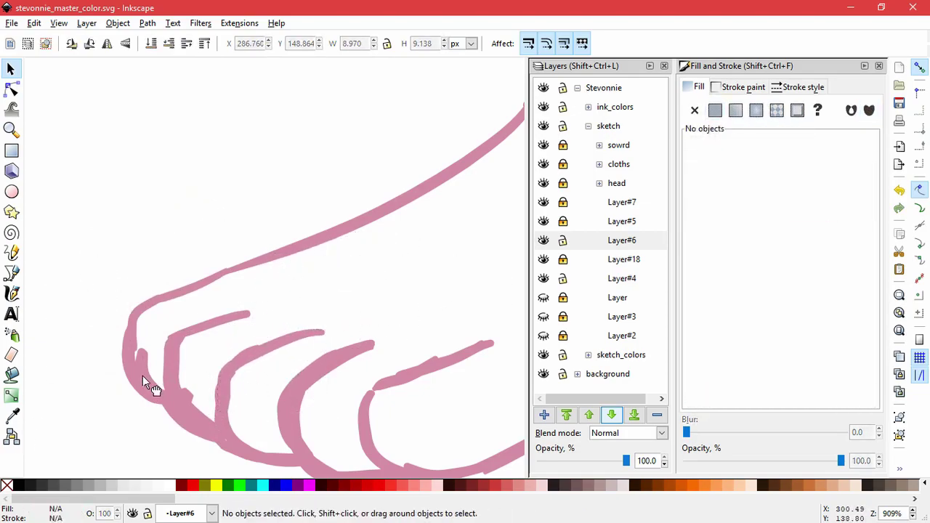
left_click(142, 376)
left_click(119, 327)
key("Delete")
scroll(406, 331, "down", 6, "ctrl")
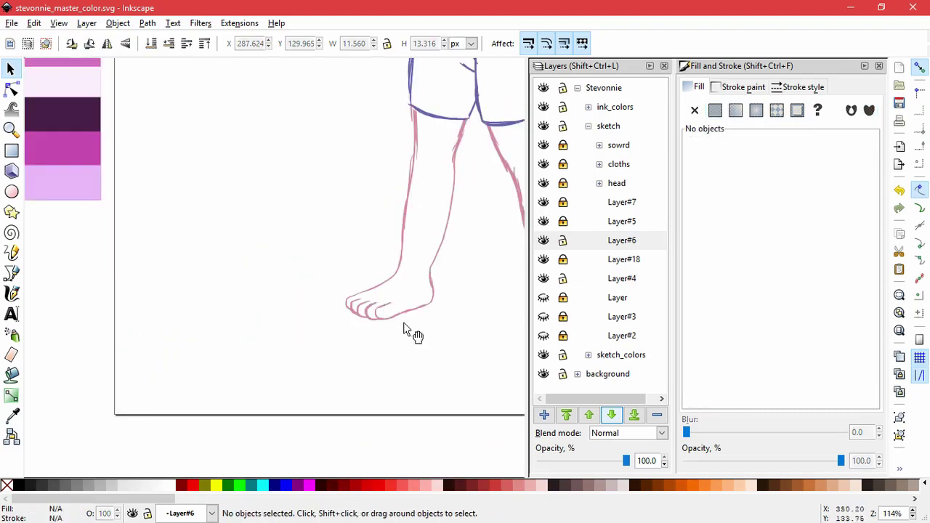
Remove the duplicate strokes from the toe beside the sword-side foot's big toe, keeping one curve and one upper stroke.
scroll(407, 330, "down", 3, "ctrl")
scroll(407, 323, "up", 7, "ctrl")
left_click(394, 336)
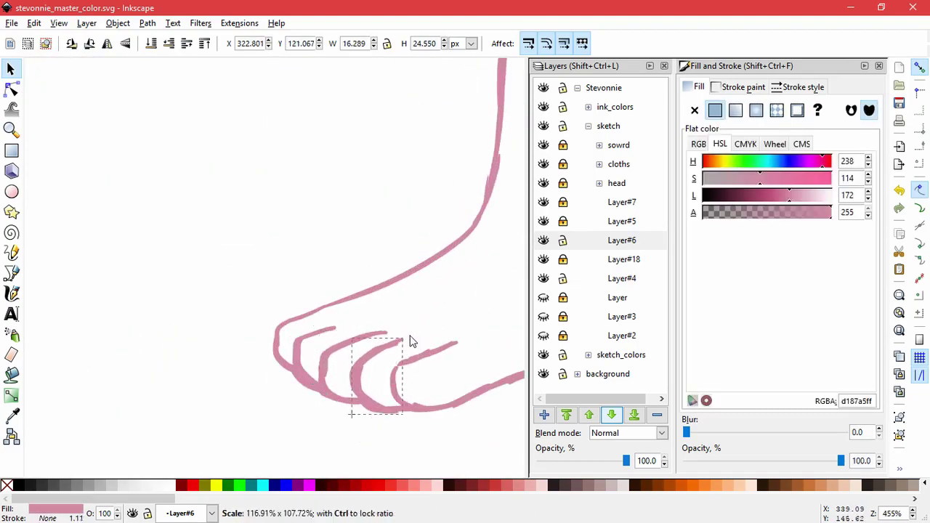
key("Delete")
left_click(418, 340)
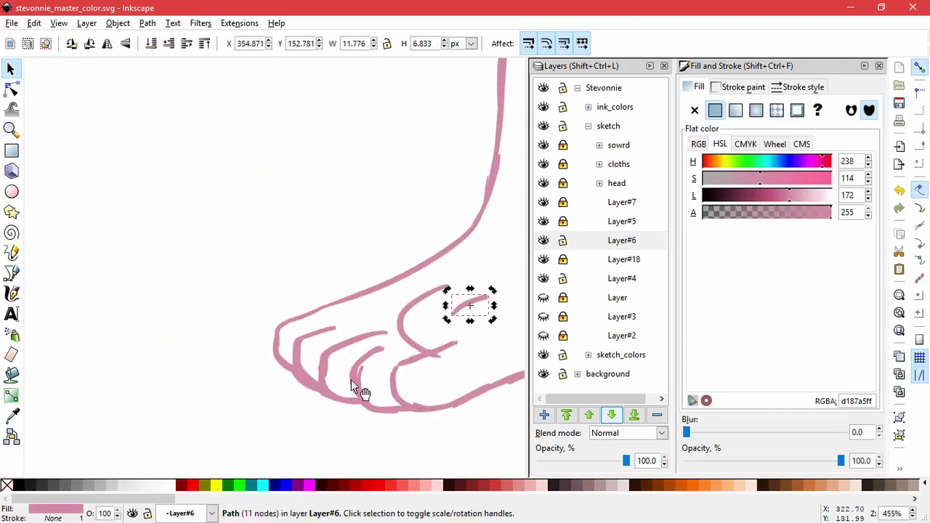
left_click_drag(372, 372, 271, 420)
key("Delete")
Stretch the upper strokes of the toes beside the big toe and beside the little toe to join their curves.
left_click(363, 356)
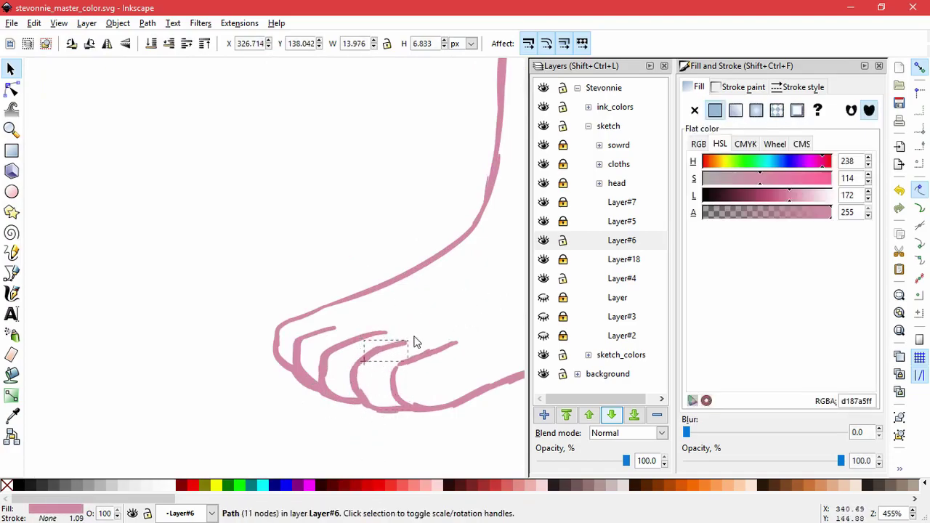
key("Delete")
left_click(356, 324)
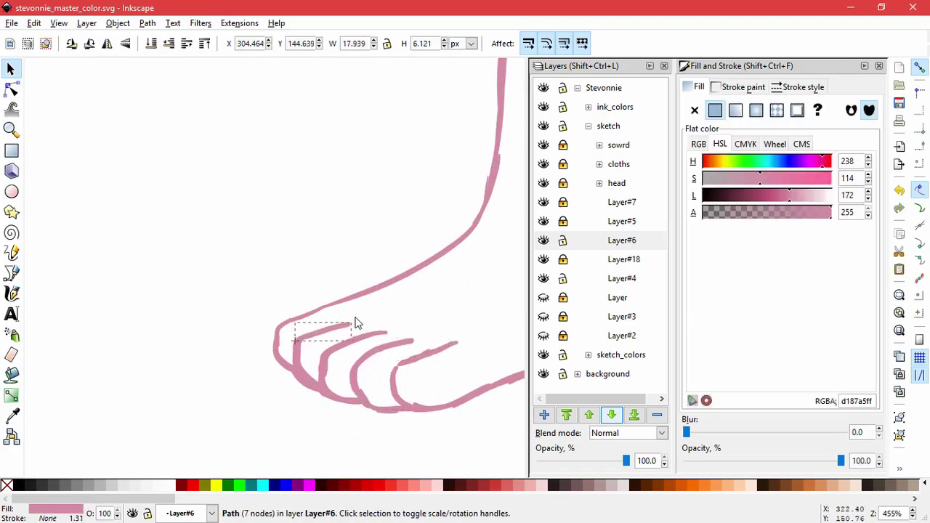
key("Delete")
Remove the duplicate strokes from both edges of the sword-side leg below the shorts.
scroll(463, 379, "down", 6)
scroll(262, 337, "up", 4)
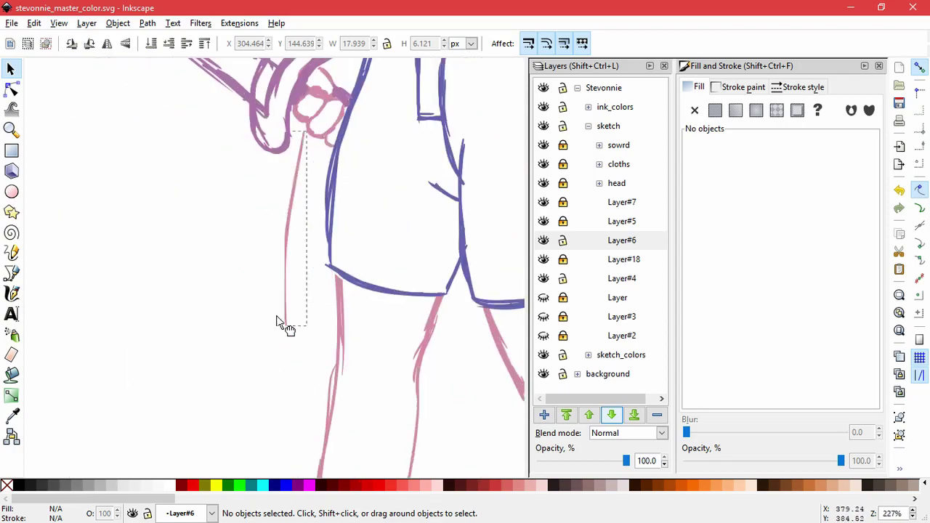
left_click(466, 338)
key("Delete")
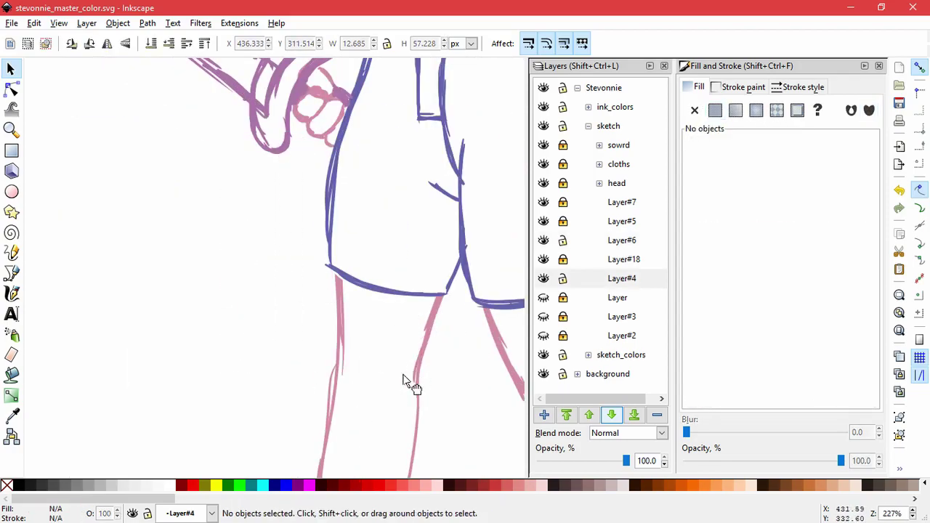
left_click(353, 348)
key("Delete")
left_click(312, 381)
scroll(375, 421, "down", 4)
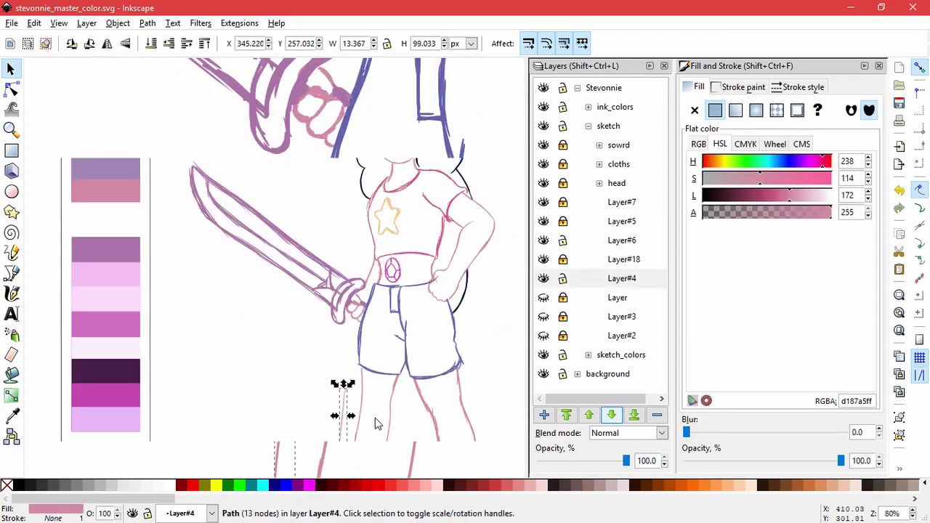
key("Delete")
Reduce the outer thigh edge of the leg opposite the sword to a single line by deleting its duplicate strokes.
scroll(414, 344, "up", 3)
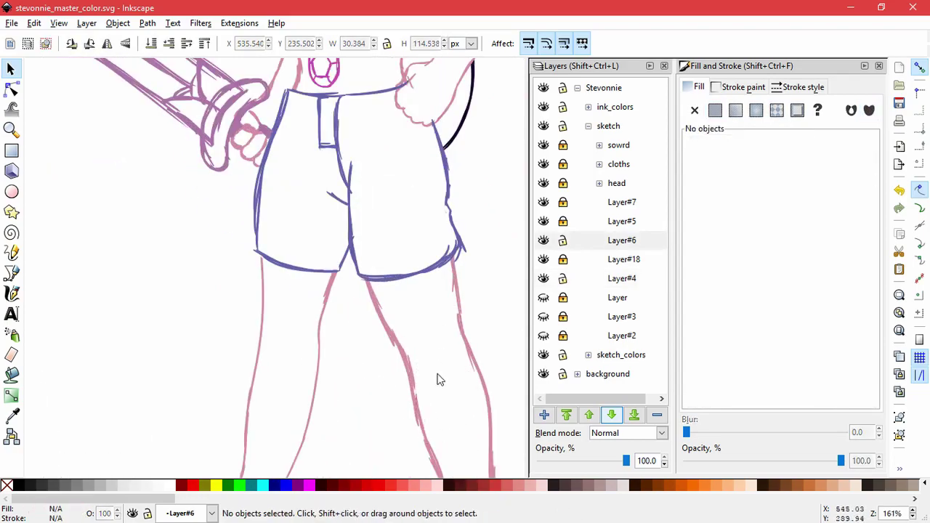
left_click(413, 369)
key("Delete")
left_click(449, 371)
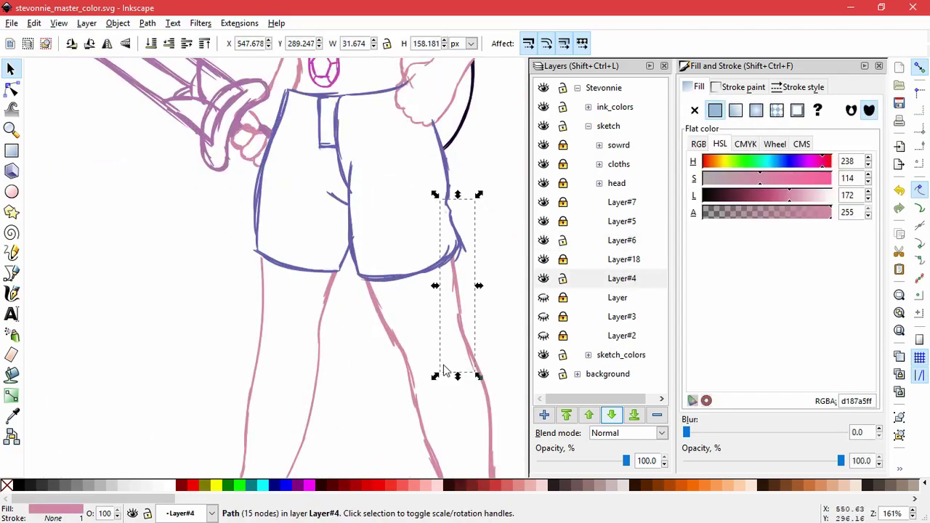
left_click(454, 356)
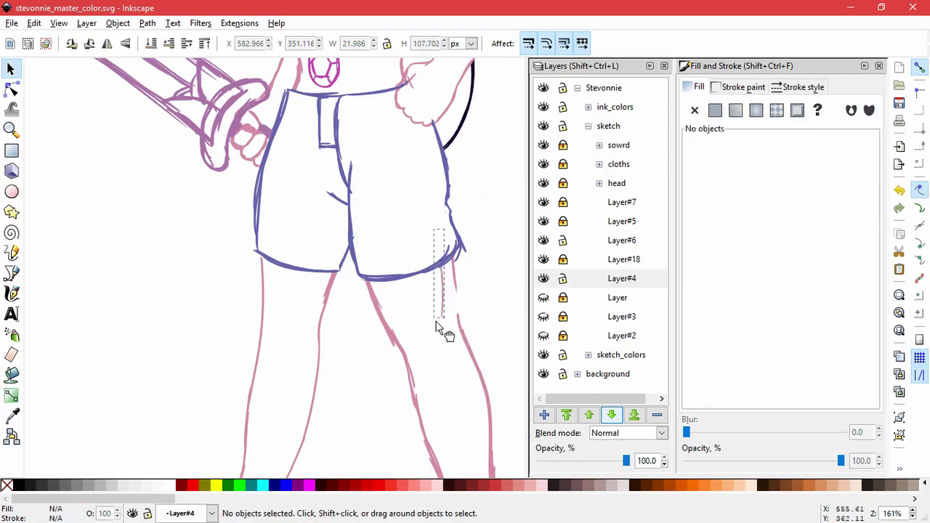
left_click(438, 324)
key("Delete")
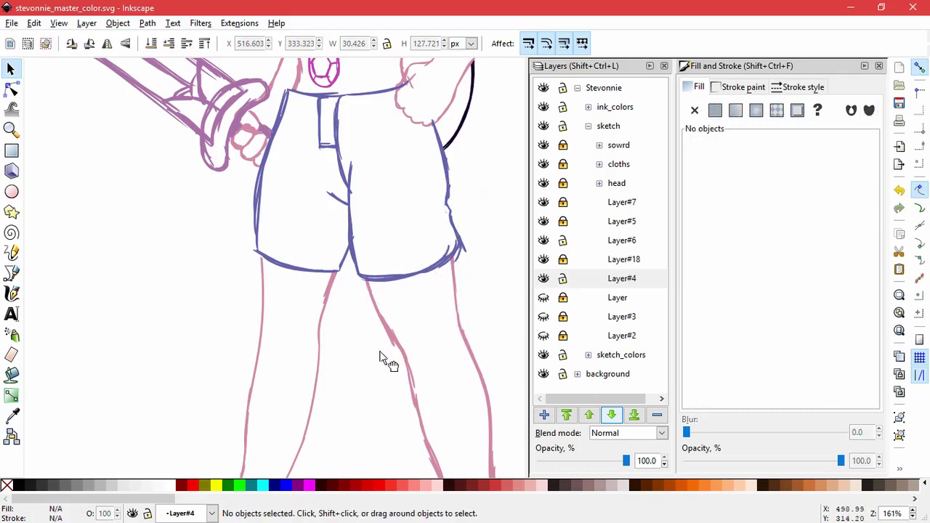
Remove the overlapping strokes from the inner thigh and knee edge of the leg opposite the sword.
left_click(414, 367)
key("Delete")
left_click(392, 343)
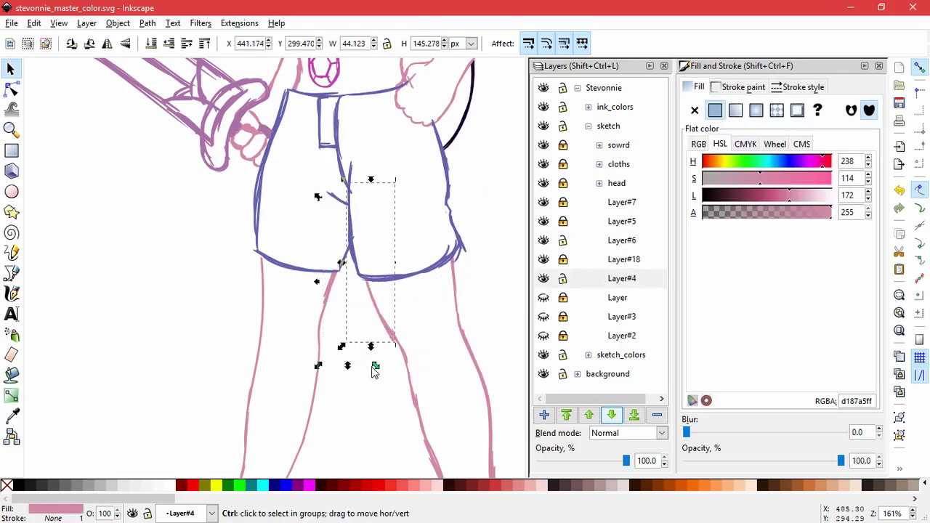
left_click(374, 291)
left_click(398, 341)
left_click(356, 352)
key("Delete")
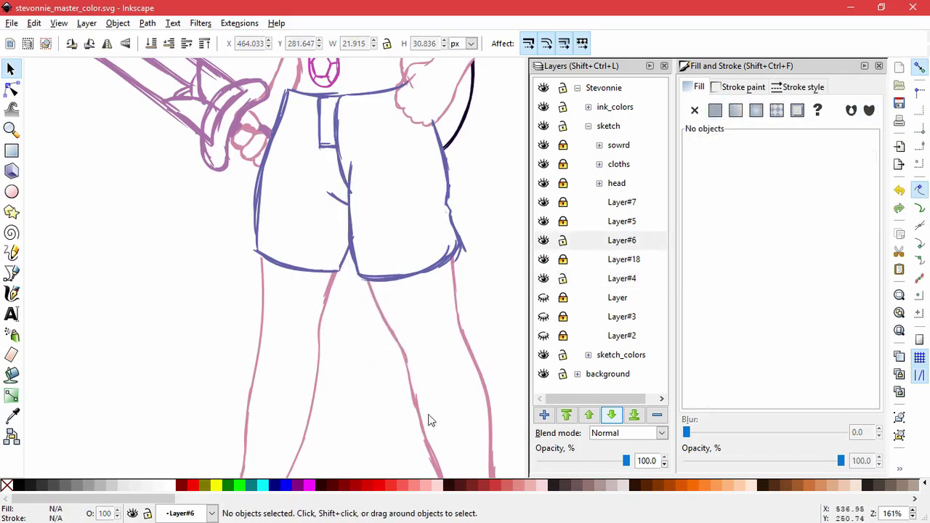
Move the duplicate strokes off the inner shin edge of the leg opposite the sword.
scroll(429, 352, "down", 5)
left_click(371, 354)
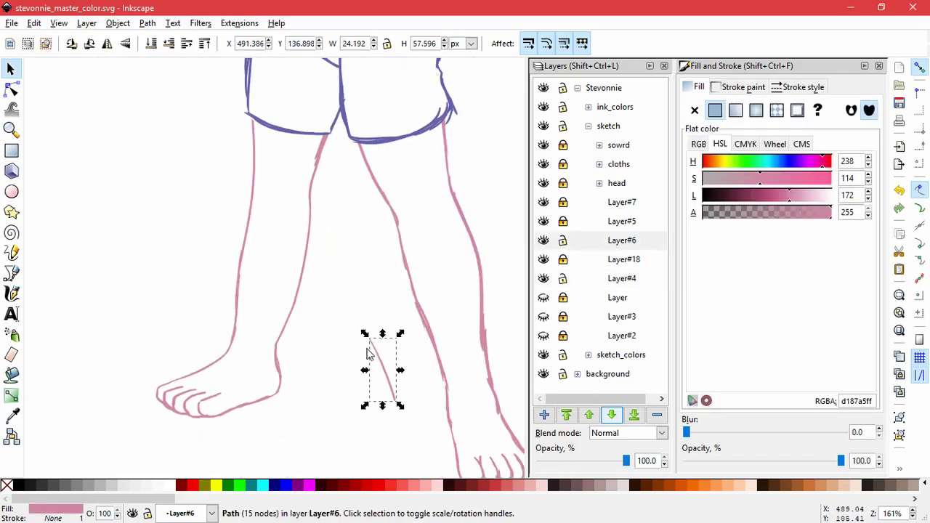
left_click(369, 342)
left_click(365, 330)
key("Delete")
mouse_move(429, 324)
left_mouse_down()
mouse_move(409, 368)
mouse_move(453, 400)
left_mouse_up()
left_click_drag(405, 276, 404, 264)
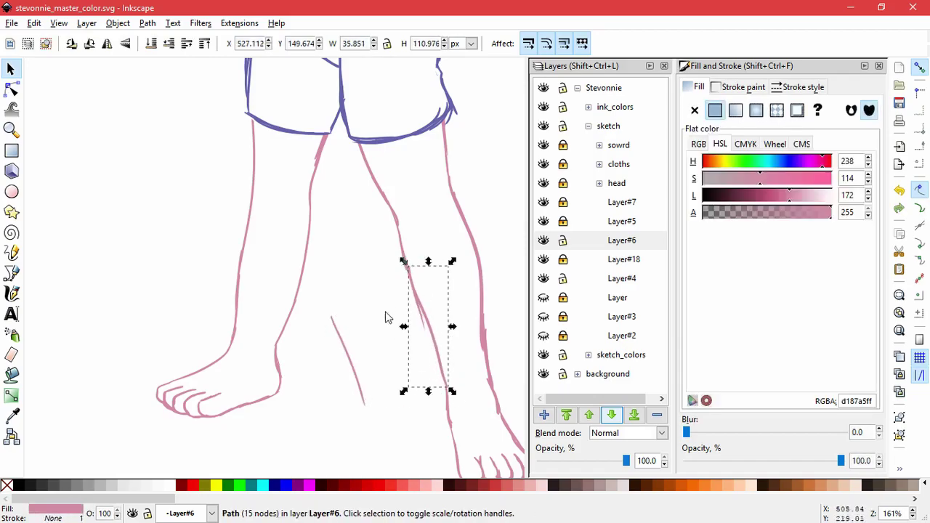
Resize the lower inner shin stroke of the leg opposite the sword so it joins the stroke above without overlapping.
left_click(353, 346)
mouse_move(353, 346)
left_mouse_down()
mouse_move(411, 323)
mouse_move(363, 332)
left_mouse_up()
left_click(422, 320)
left_click_drag(408, 268, 391, 217)
key("ctrl+z")
key("ctrl+z")
left_click_drag(404, 270, 421, 313)
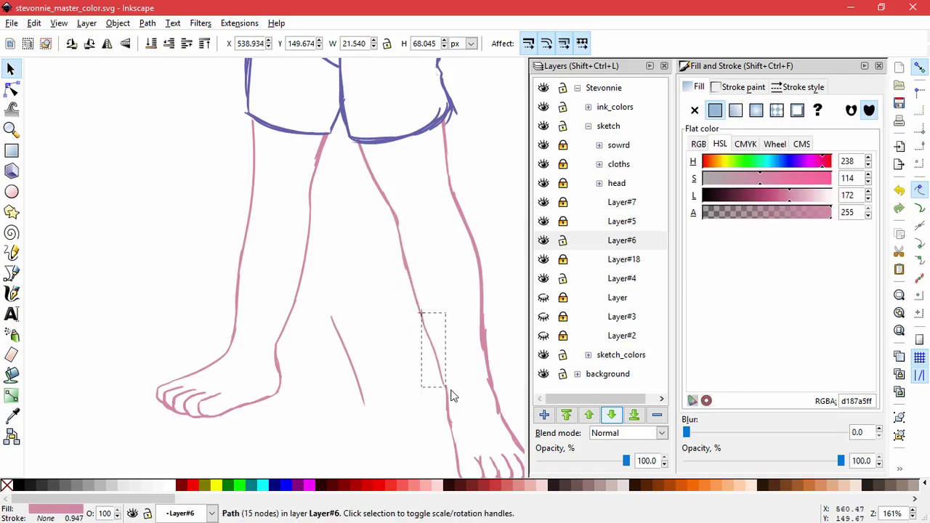
Remove the overlapping strokes from the outer knee and shin edge of the leg opposite the sword.
key("Escape")
left_click_drag(479, 349, 435, 309)
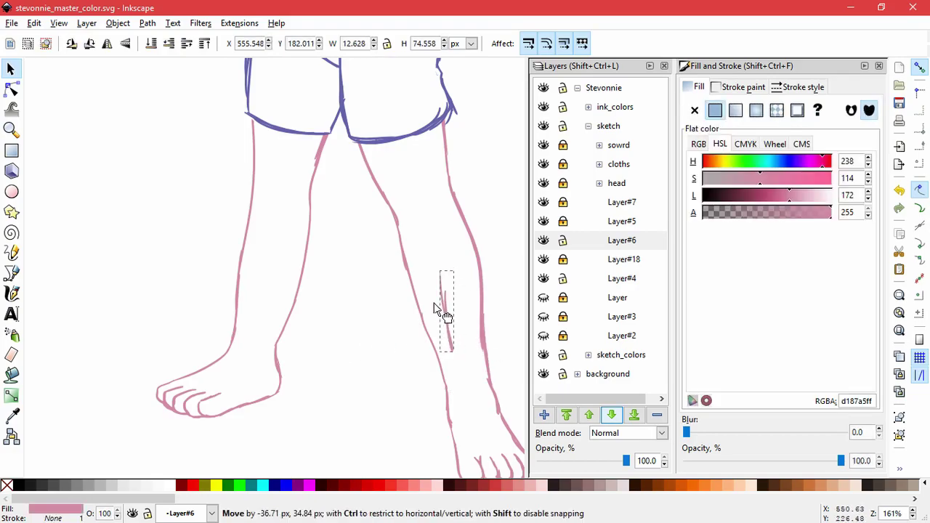
key("Escape")
left_click(481, 312)
left_click_drag(483, 290, 492, 363)
key("Escape")
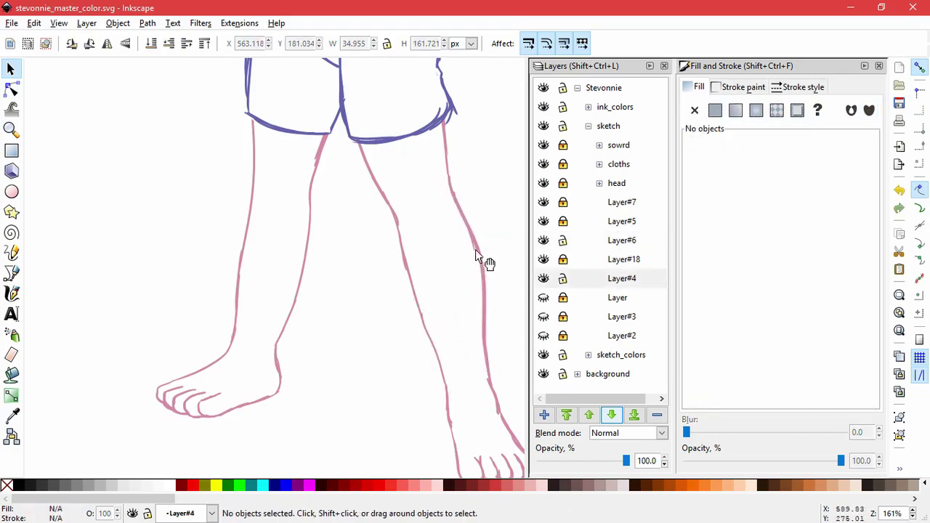
left_click(444, 305)
key("Escape")
Try to select the whole leg opposite the sword by drawing over its strokes, and drop the selection.
key("5")
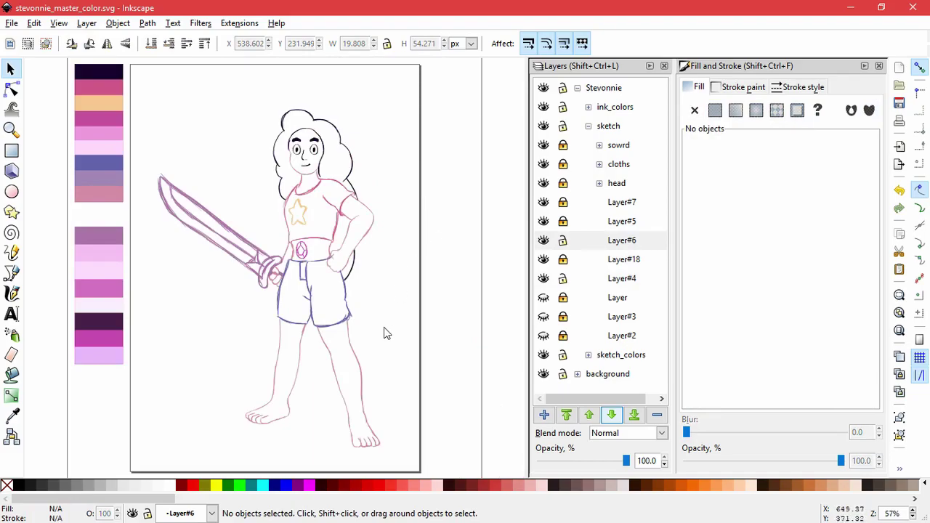
left_click_drag(383, 327, 309, 462)
left_click_drag(393, 309, 333, 337, "alt")
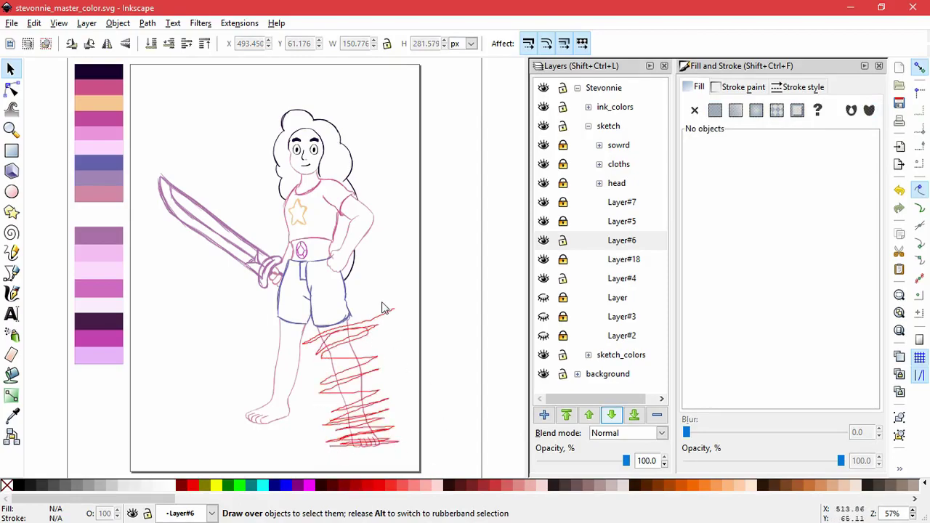
left_click_drag(384, 307, 384, 309, "alt")
scroll(380, 326, "up", 3)
scroll(446, 278, "down", 2)
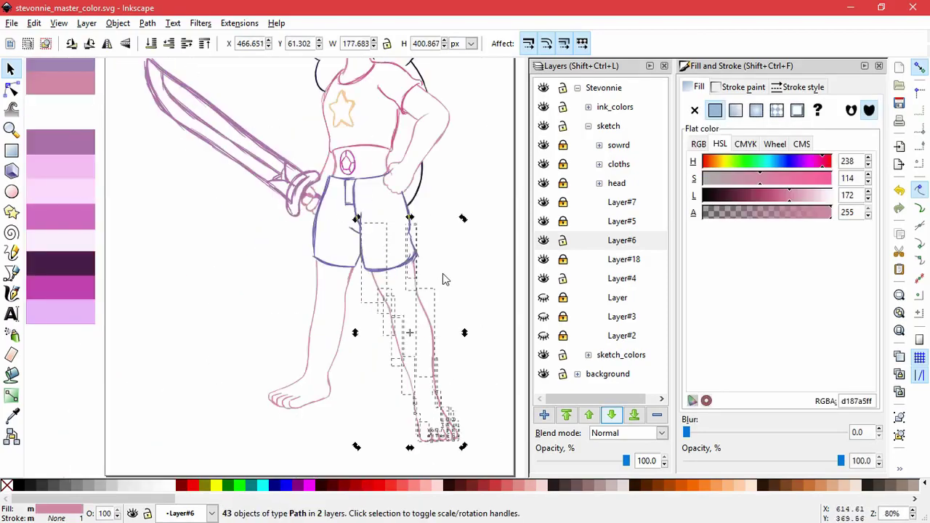
scroll(444, 278, "down", 1)
left_click(430, 311)
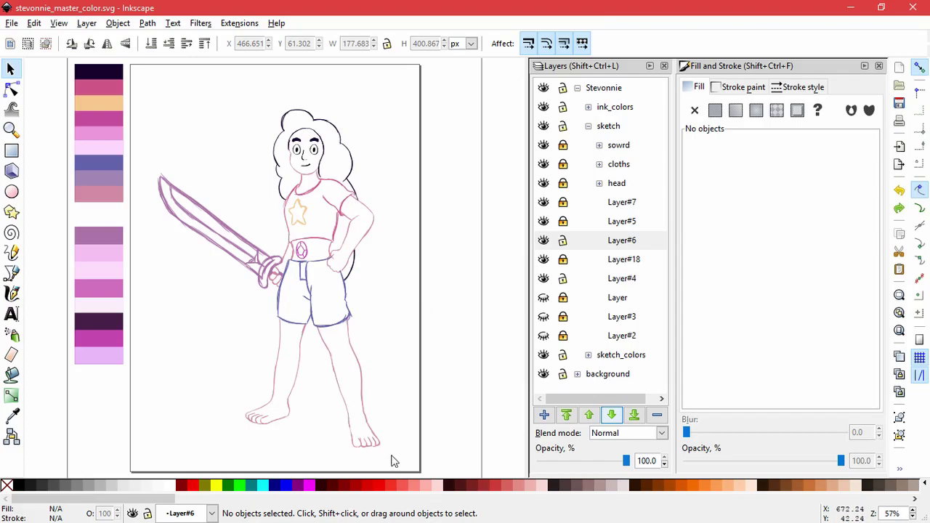
Try again to select the strokes of the leg opposite the sword from foot to shorts, and clear the selection.
left_click_drag(392, 460, 320, 336)
scroll(349, 335, "up", 4)
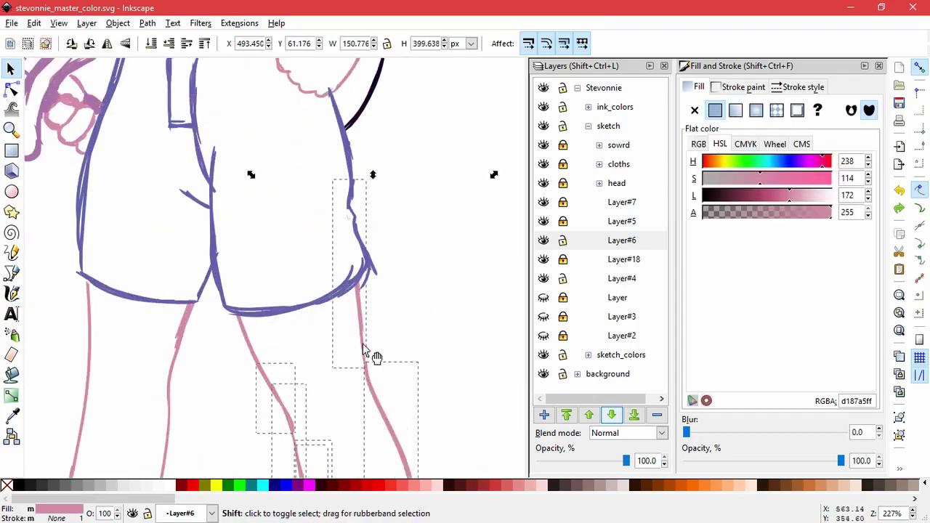
key("Escape")
scroll(435, 342, "down", 4)
scroll(386, 249, "up", 1)
Select all strokes of the leg opposite the sword by drawing over them, and nudge them 2 px right and 2 px up.
left_click_drag(386, 249, 369, 280)
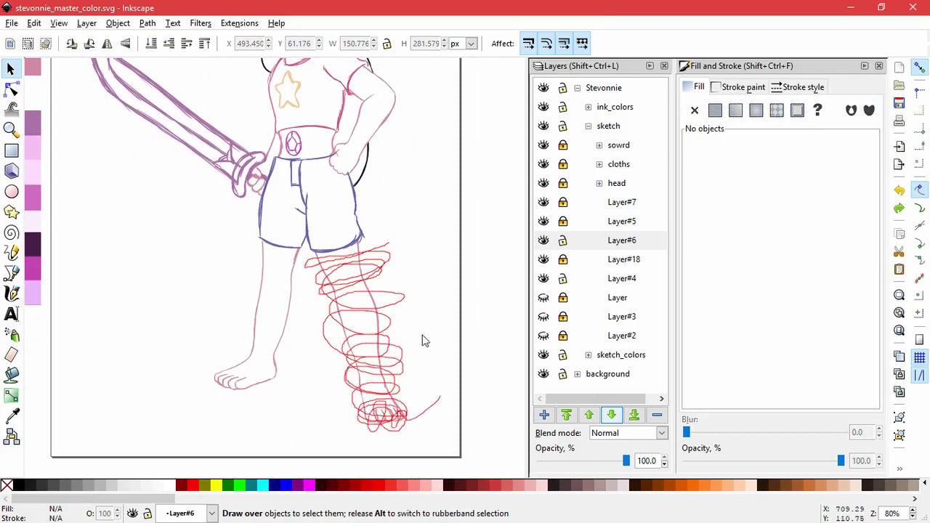
left_click_drag(427, 288, 424, 237)
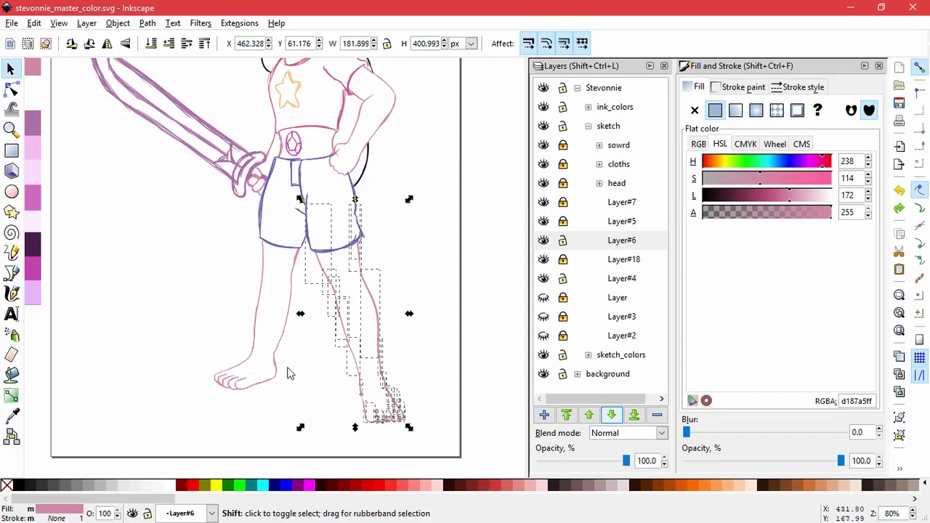
left_click_drag(286, 374, 438, 343)
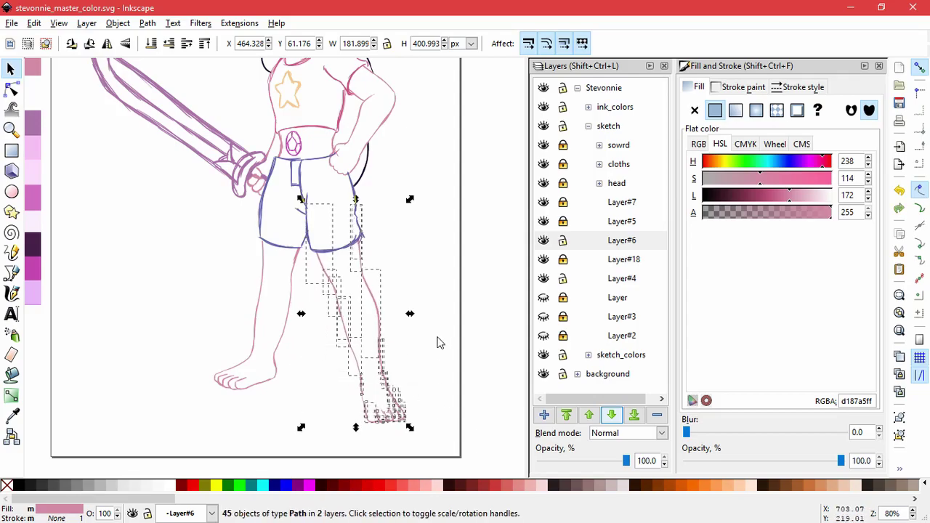
key("Up")
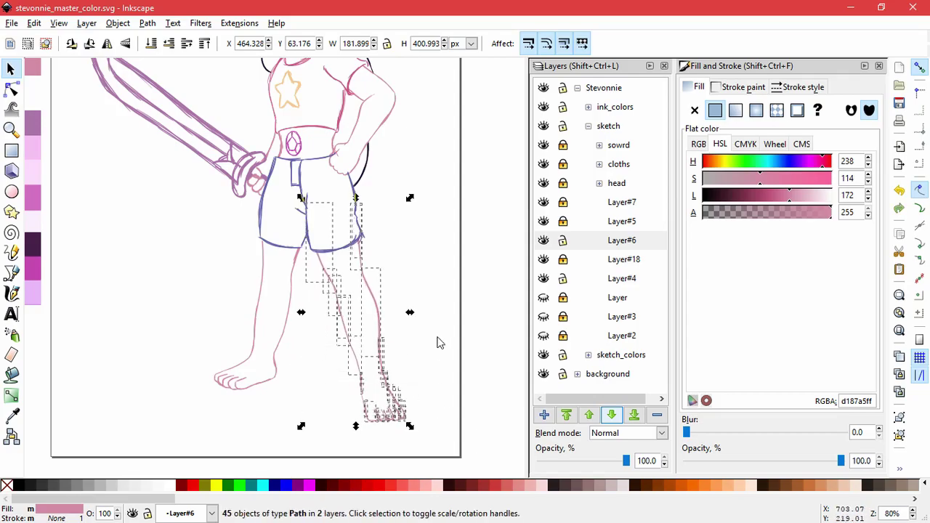
Tidy the doubled toe strokes on the foot opposite the sword, leaving single lines between the toes.
key("Escape")
scroll(435, 283, "down", 2)
key("5")
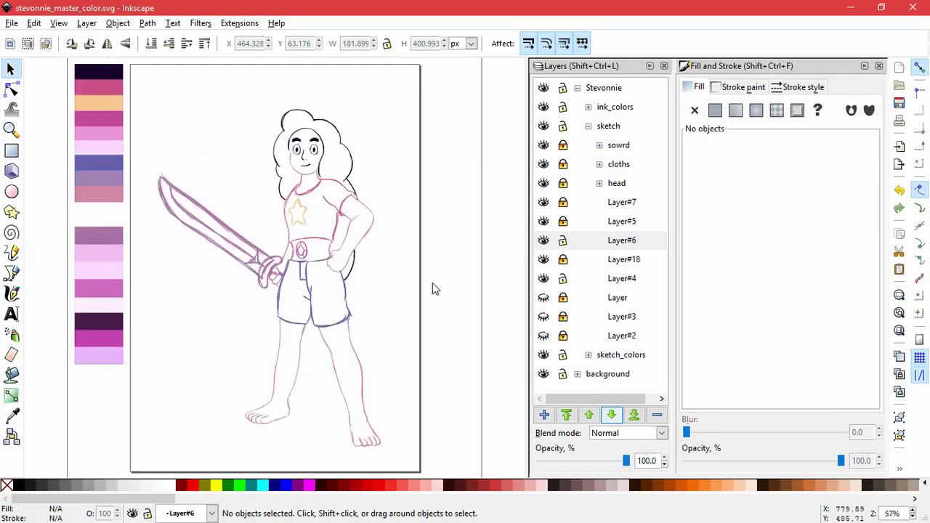
scroll(357, 441, "up", 4)
left_click(301, 425)
key("Escape")
scroll(427, 443, "down", 3)
scroll(423, 439, "up", 5)
left_click(350, 266)
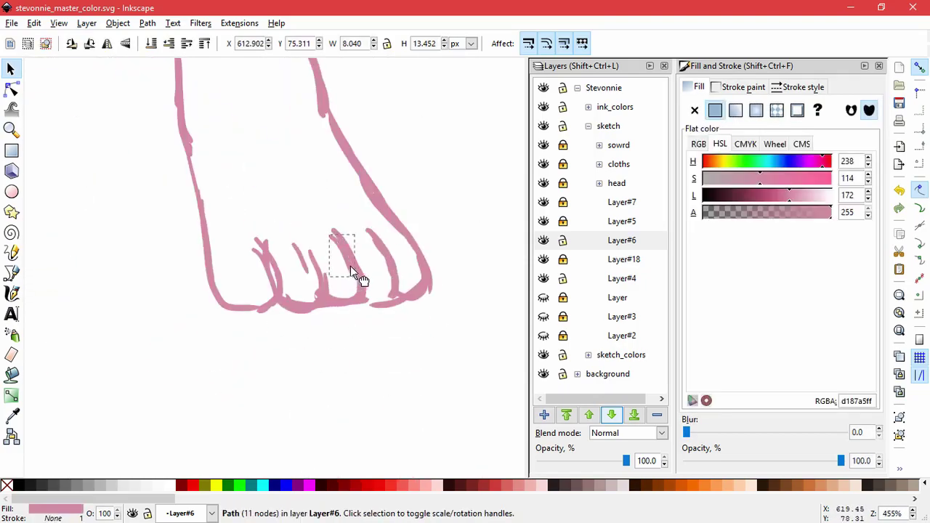
key("Escape")
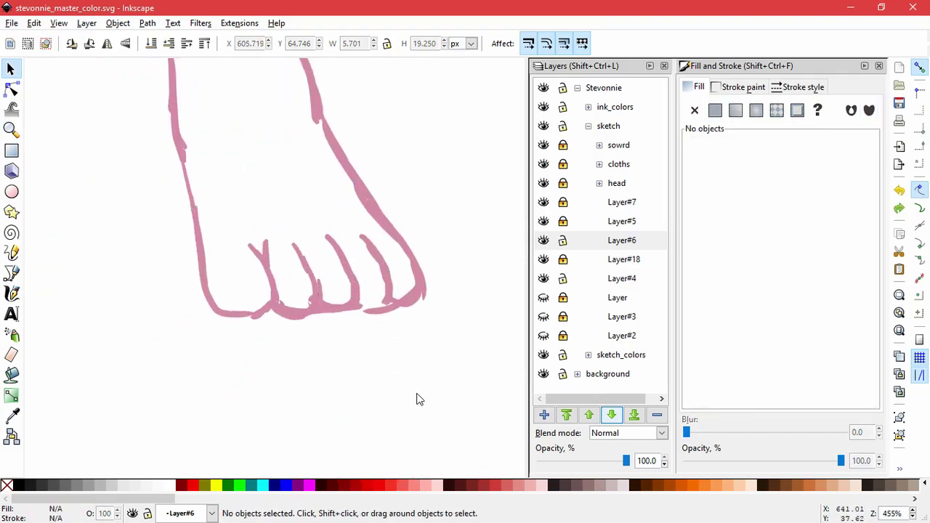
scroll(413, 339, "down", 5)
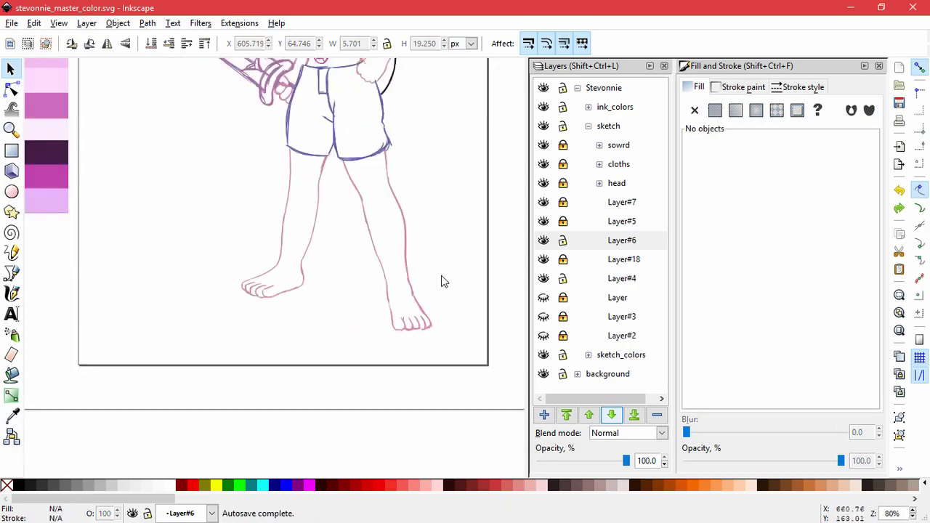
Select all strokes of the leg opposite the sword, group them, and nudge the group 4 px right.
left_click_drag(430, 382, 374, 350)
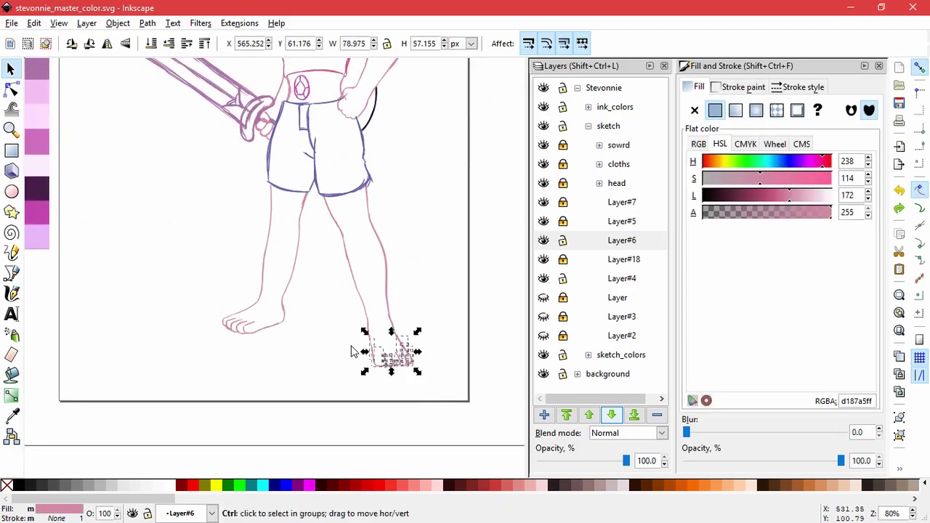
left_click(441, 387)
left_click_drag(305, 195, 379, 203)
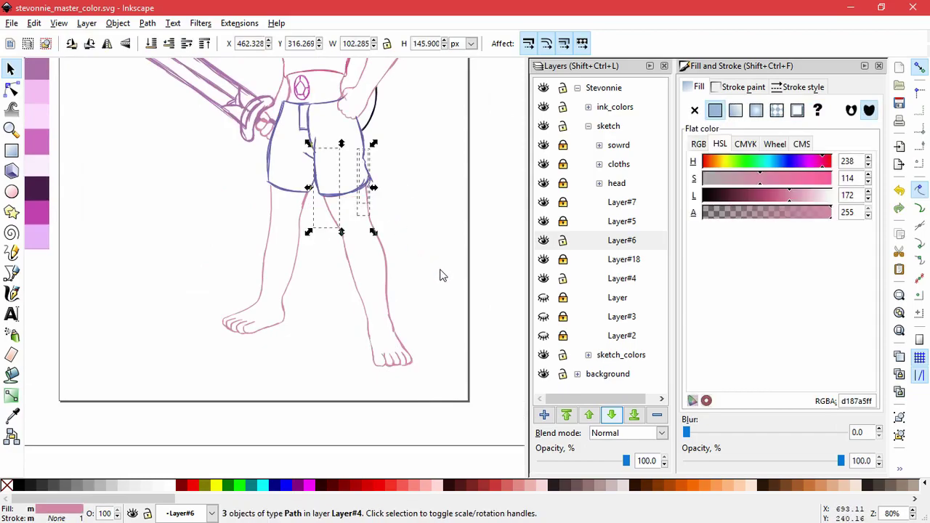
left_click_drag(438, 393, 369, 210)
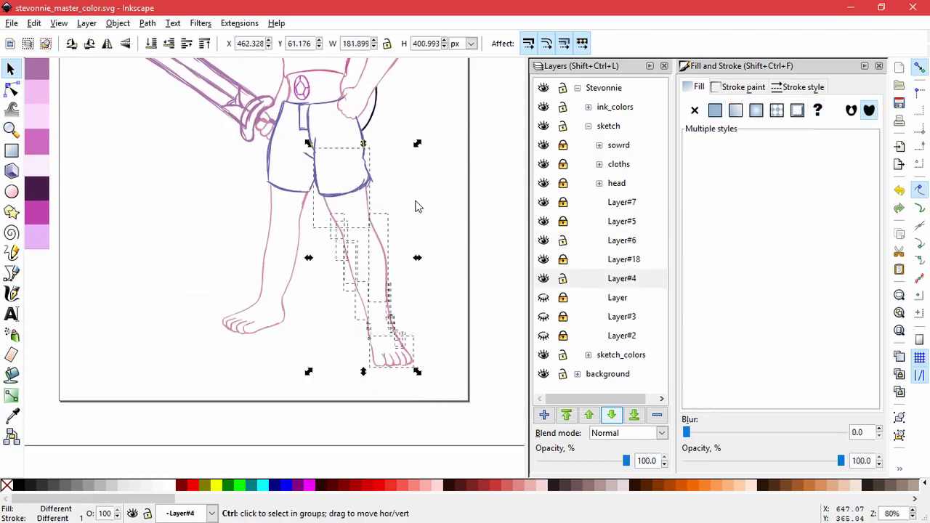
key("ctrl+g")
key("Right")
key("Right")
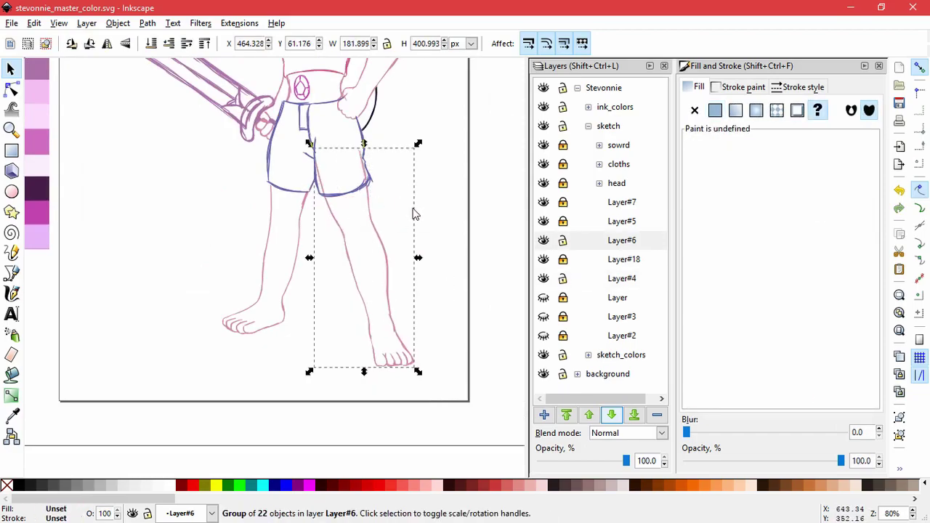
key("Escape")
scroll(376, 168, "up", 3)
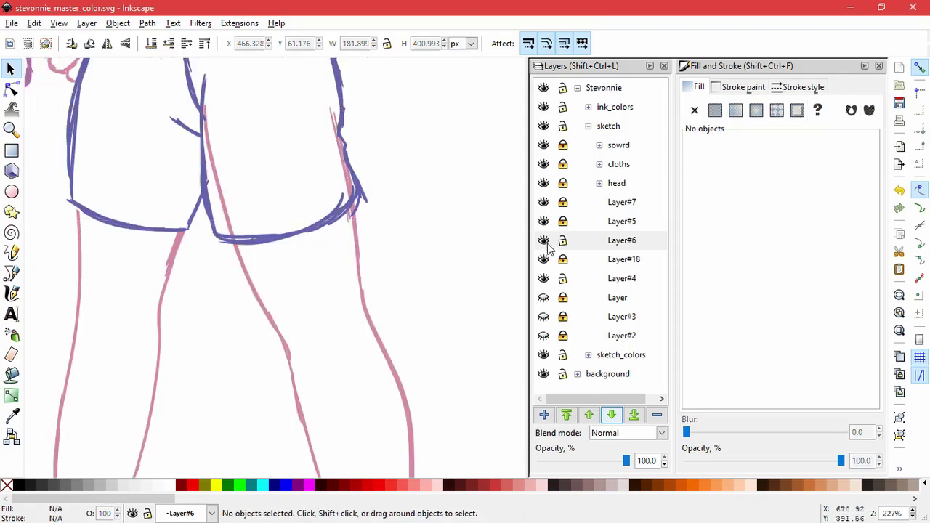
Check which strokes belong to Layer#18 and Layer#4 by toggling the visibility of each layer.
left_click_drag(326, 267, 326, 207)
left_click(340, 230)
left_click(546, 278)
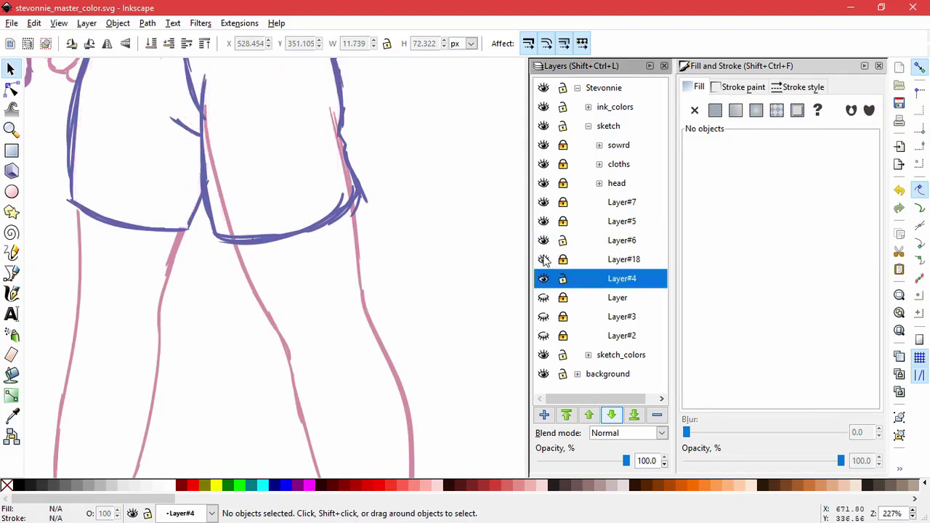
left_click(544, 259)
left_click(544, 260)
left_click(545, 260)
left_click(545, 259)
left_click(544, 278)
left_click(543, 279)
left_click(543, 278)
left_click(543, 278)
Lower Layer#6 by one level in the layer order so it sits below Layer#18.
left_click(604, 242)
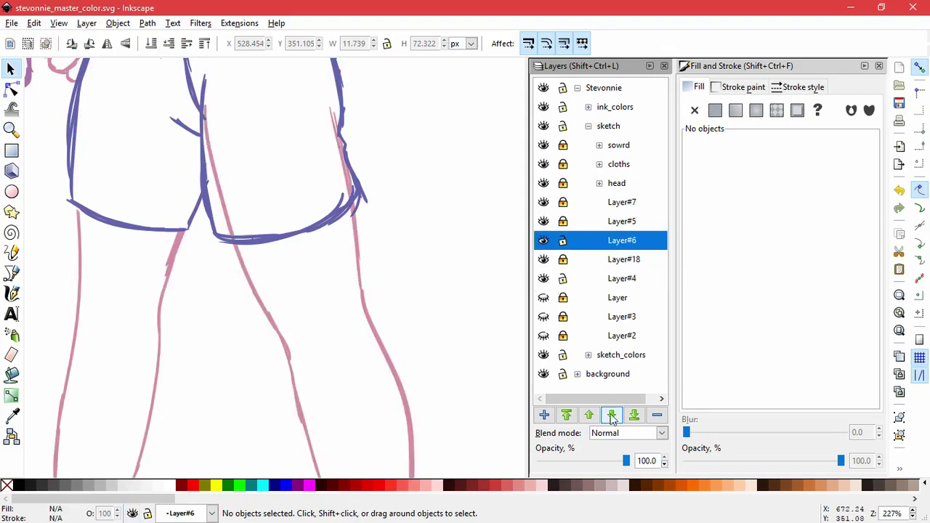
left_click(612, 415)
scroll(433, 244, "down", 3)
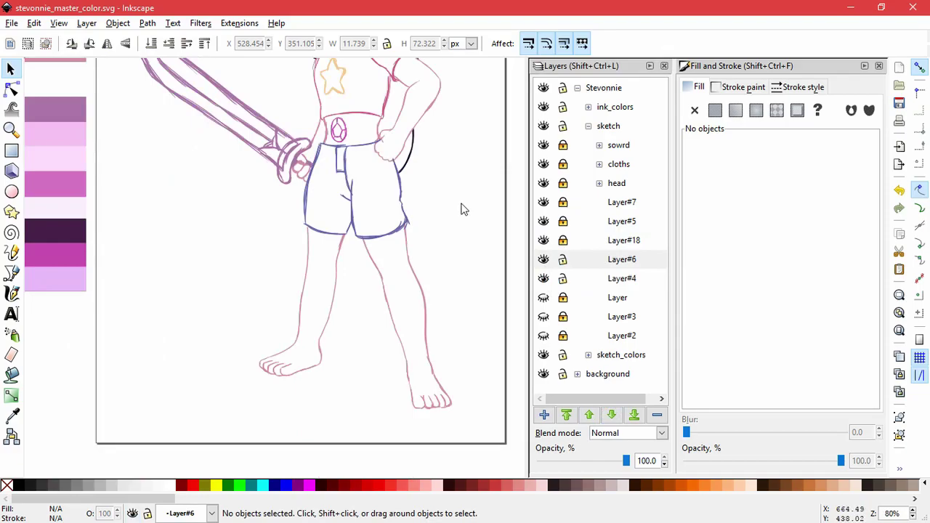
scroll(465, 191, "down", 2)
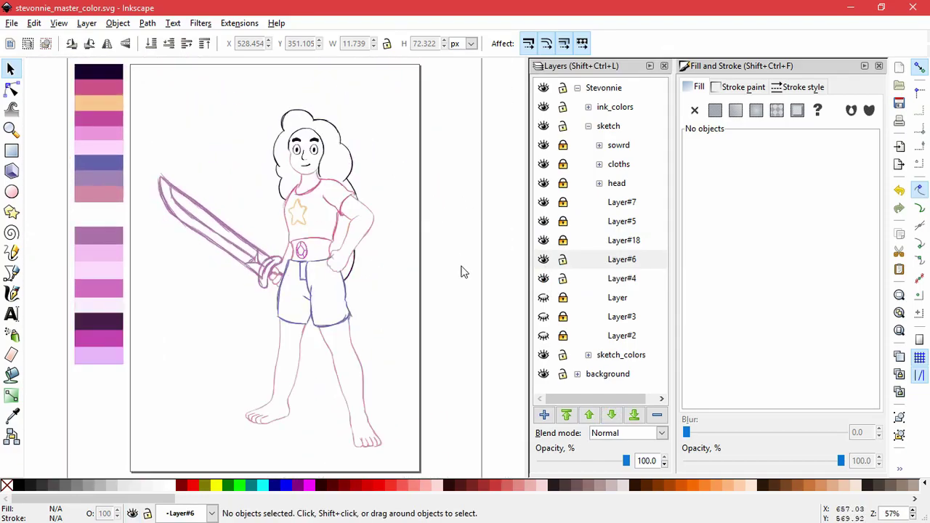
Lock Layer#6 and make Layer#4 with the arm strokes the active layer.
scroll(346, 260, "up", 4)
left_click(546, 259)
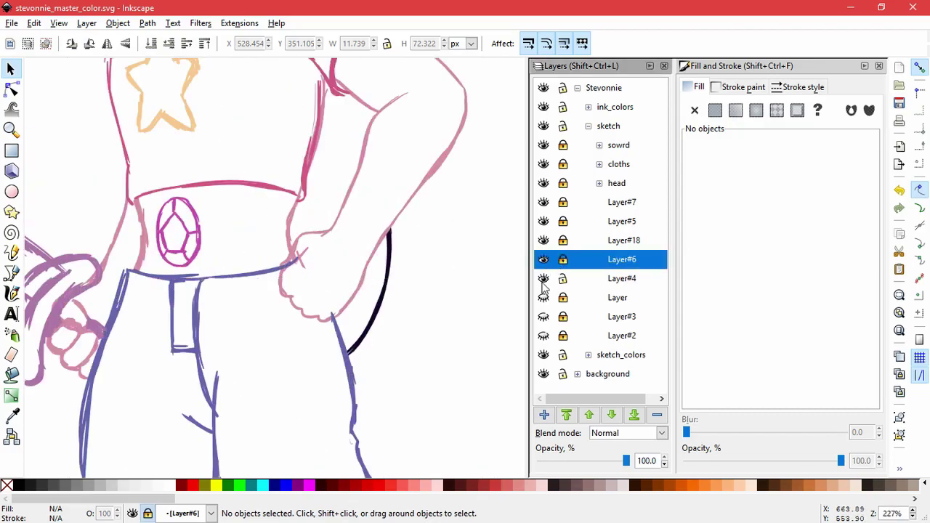
left_click(387, 269)
left_click(436, 266)
Remove the overlapping strokes where the waist outline meets the hand resting on the hip.
scroll(297, 256, "up", 5)
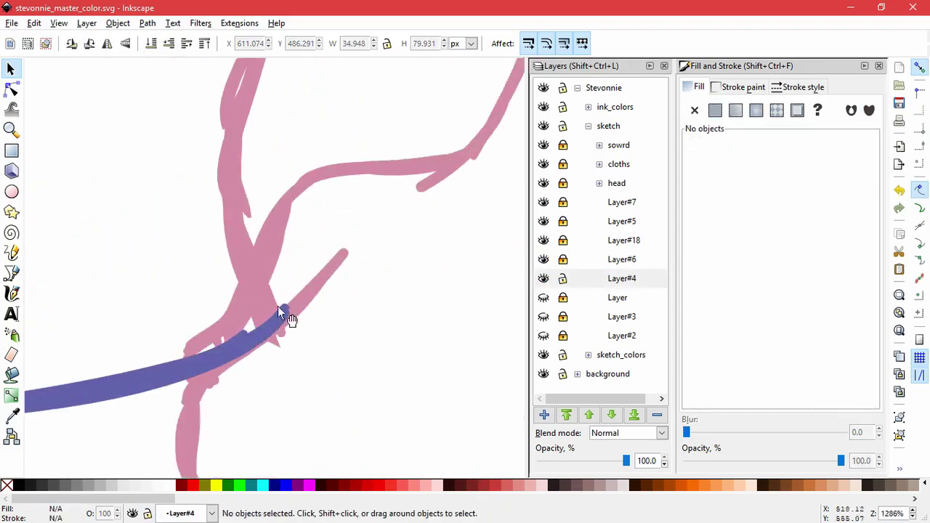
left_click_drag(336, 273, 321, 328)
key("Escape")
scroll(322, 182, "down", 1)
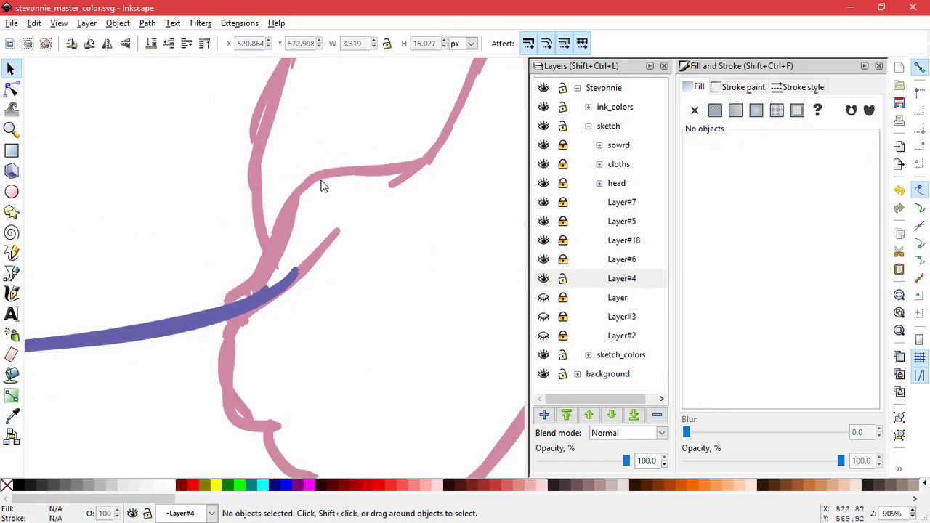
scroll(241, 250, "up", 2)
key("ctrl+z")
key("ctrl+shift+z")
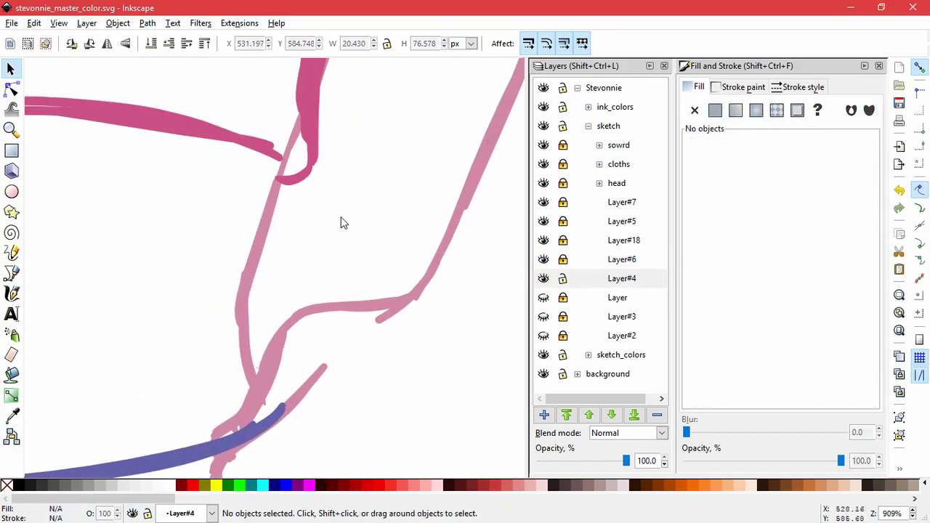
Extend the long waist stroke from the shirt hem down to the hip hand and delete the short duplicate stroke beside it.
scroll(342, 222, "down", 5)
scroll(340, 206, "up", 5)
left_click(322, 199)
left_click_drag(322, 199, 363, 187)
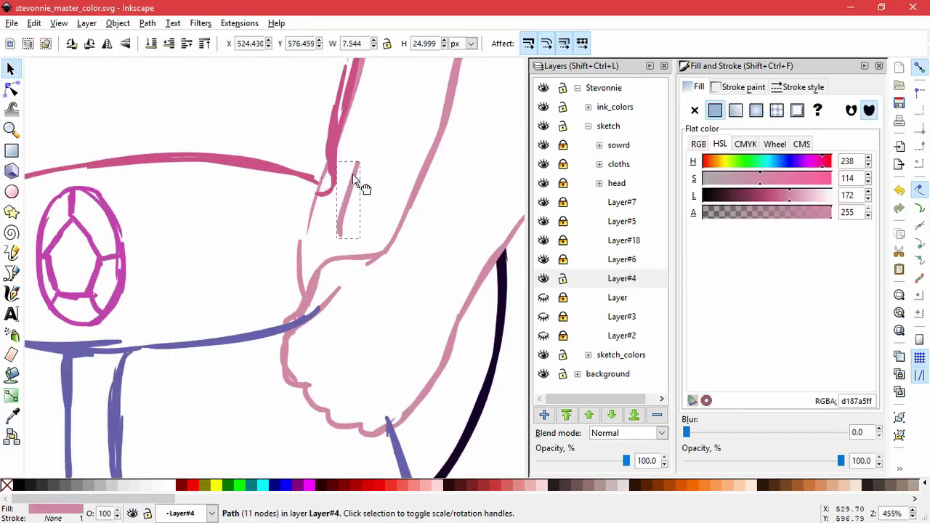
left_click(318, 246)
left_click_drag(301, 240, 298, 251)
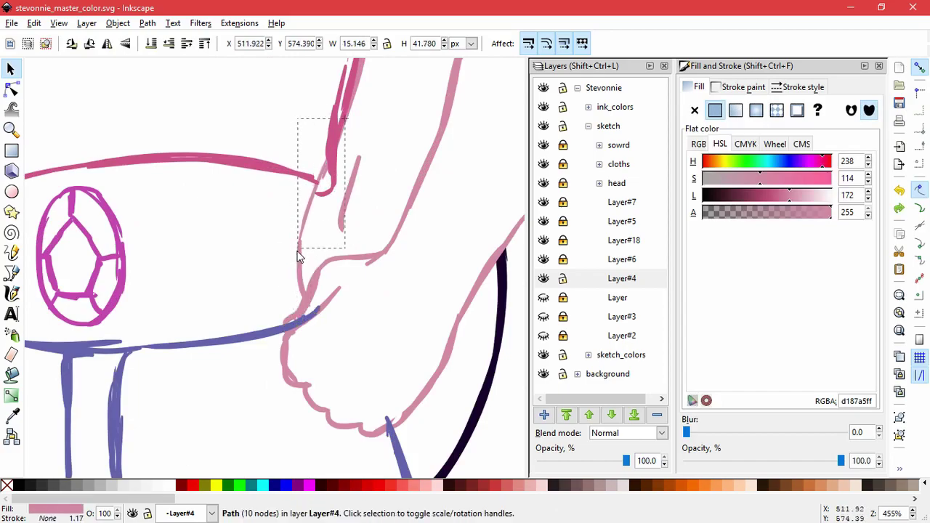
key("Escape")
scroll(330, 221, "down", 4)
scroll(290, 242, "up", 5)
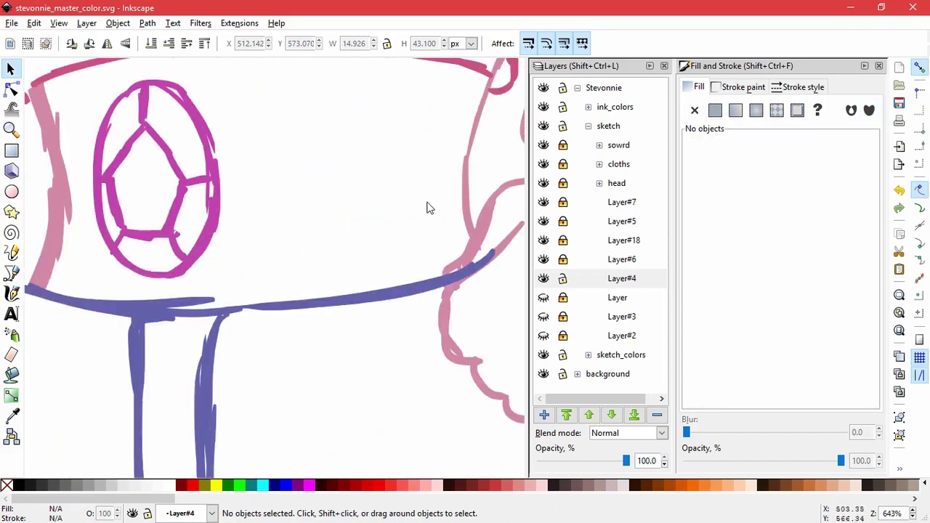
scroll(332, 249, "down", 1)
left_click_drag(385, 295, 353, 194)
key("Escape")
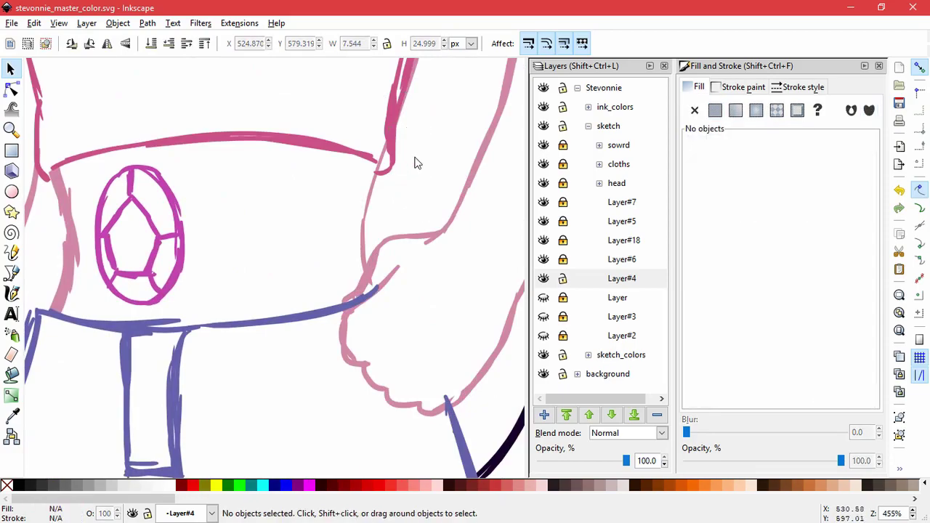
Release the mask from the group of sword-side waist strokes beside the gem and ungroup them.
scroll(415, 176, "down", 5)
scroll(317, 202, "up", 6)
left_click(317, 201)
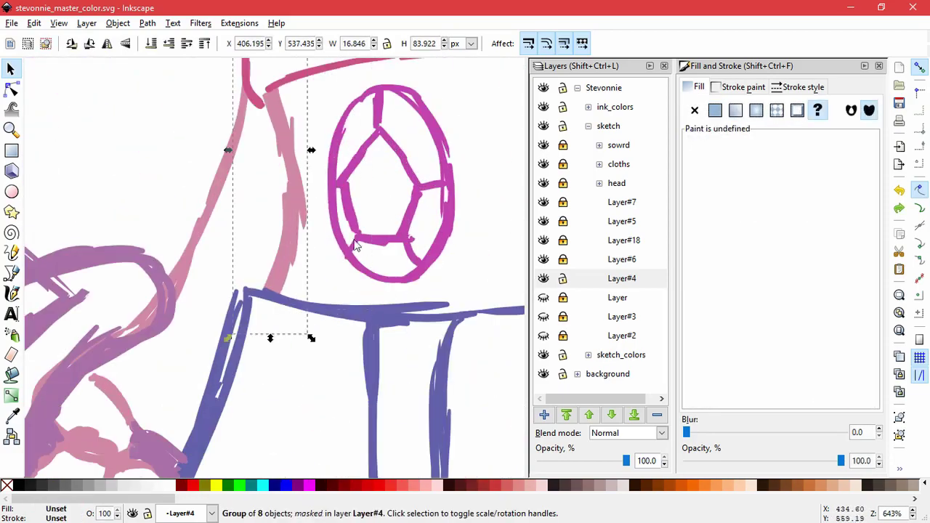
key("Escape")
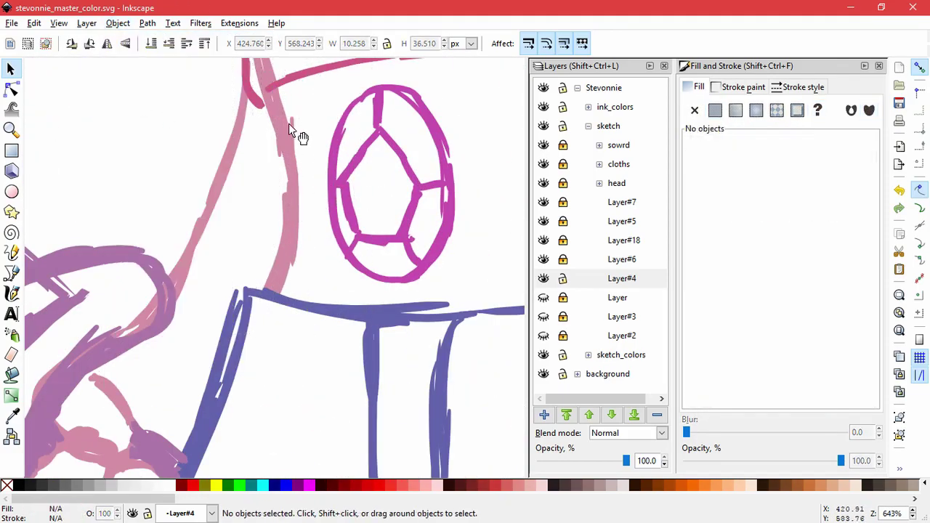
Reposition the long lower stroke of the sword-side waist outline and remove the duplicate strokes next to it.
left_click_drag(270, 207, 279, 152)
key("bracketleft")
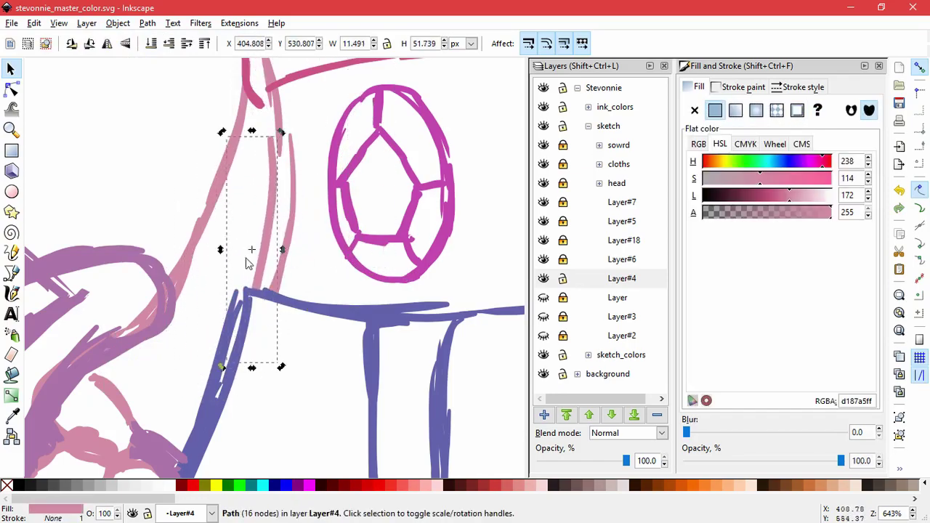
left_click_drag(285, 191, 294, 190)
left_click(313, 279)
scroll(315, 151, "down", 5)
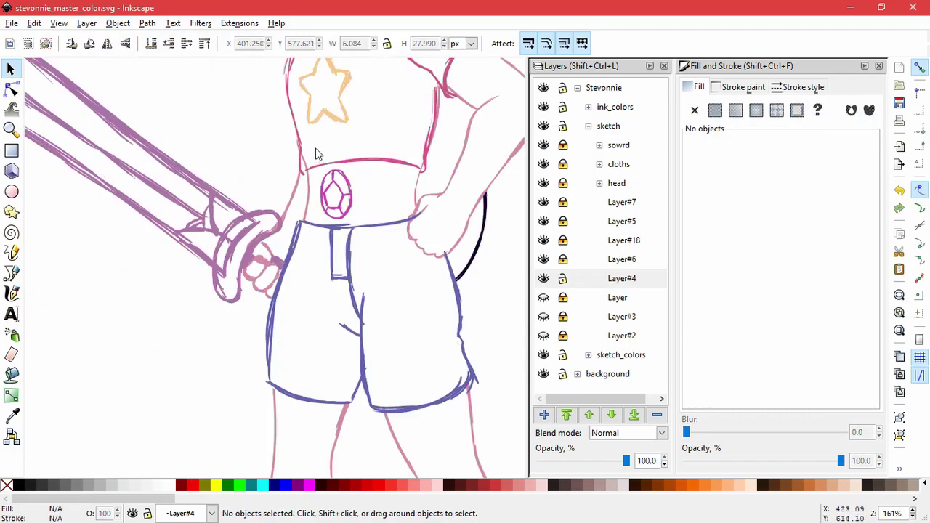
Fit the upper sword-side waist stroke under the shirt hem to the lower stroke so both form one continuous line.
scroll(313, 161, "up", 5)
left_click(281, 155)
left_click_drag(268, 320, 269, 347)
left_click(325, 240)
scroll(326, 252, "down", 2)
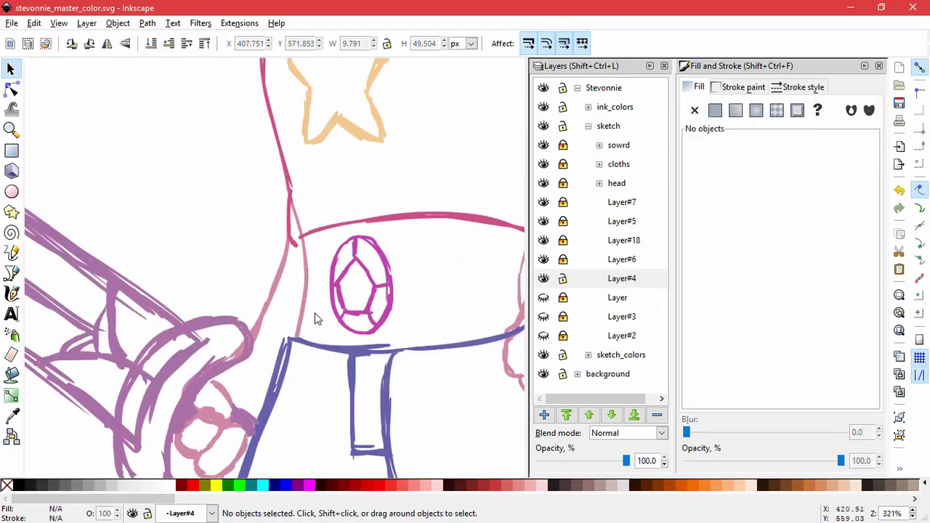
Group the two sword-side waist strokes and draw a closed straight-edged outline around their part between shirt hem and shorts.
left_click_drag(308, 290, 308, 292)
key("ctrl+g")
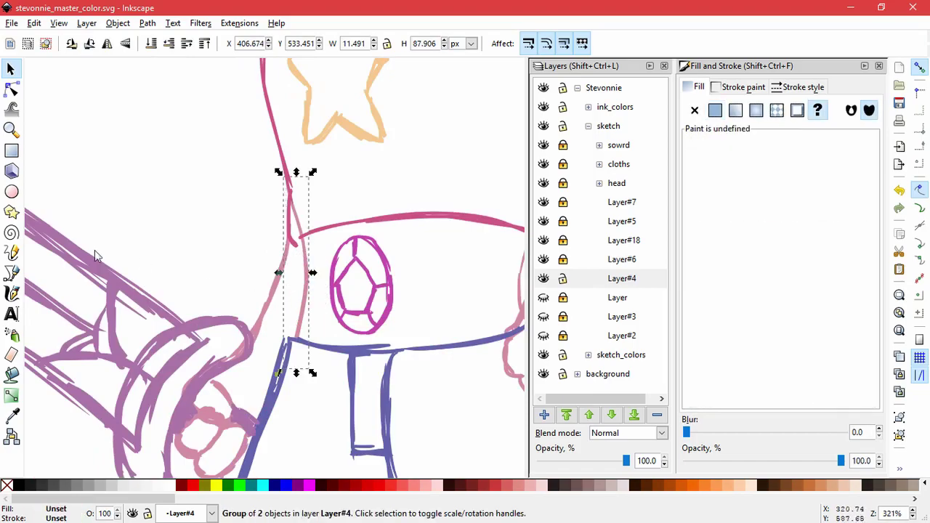
left_click(11, 272)
left_click(290, 243)
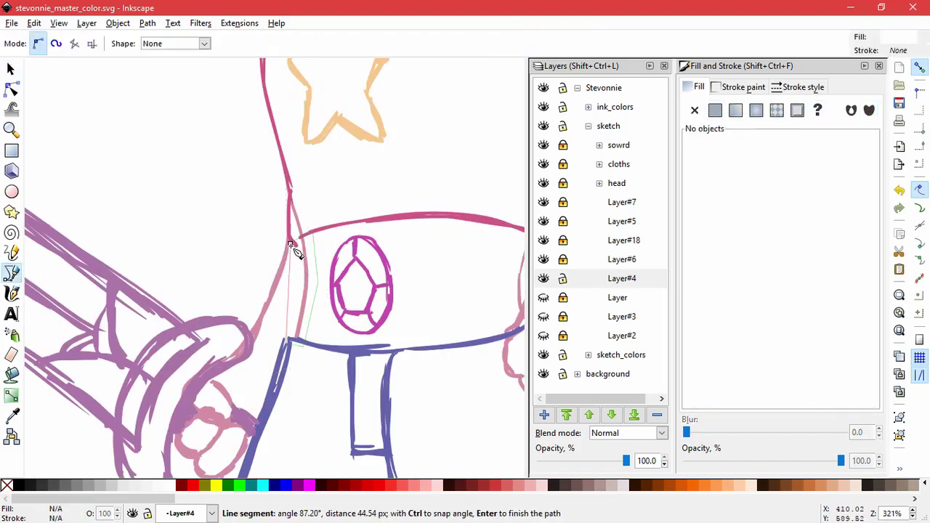
left_click(290, 243)
Crop the grouped sword-side waist strokes to the drawn outline, hiding the part above the shirt hem.
left_click(11, 68)
key("ctrl+a")
left_click(118, 22)
mouse_move(129, 127)
left_click(301, 128)
left_click(443, 192)
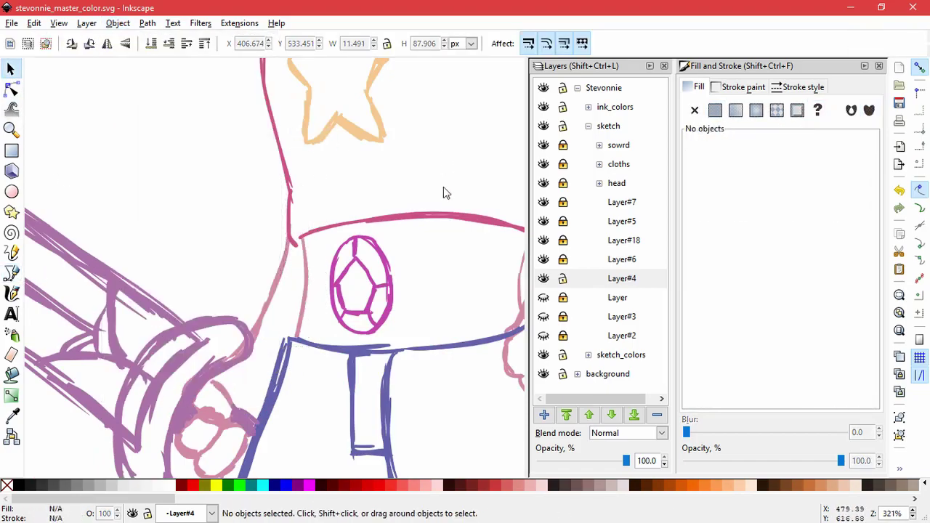
Lock Layer#4, expand the cloths layer, and unlock cloths and its Layer#15 for editing.
key("5")
key("grave")
left_click(562, 279)
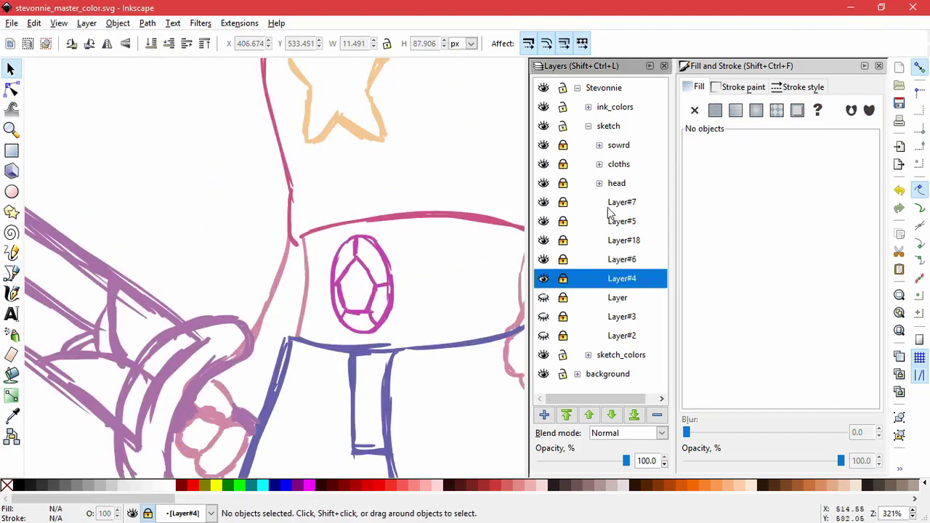
left_click(598, 164)
left_click(543, 202)
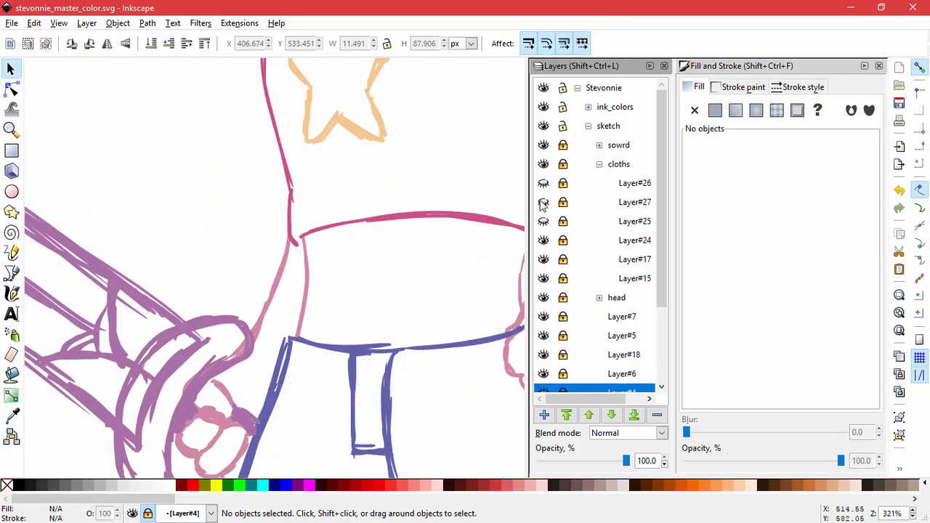
left_click(543, 202)
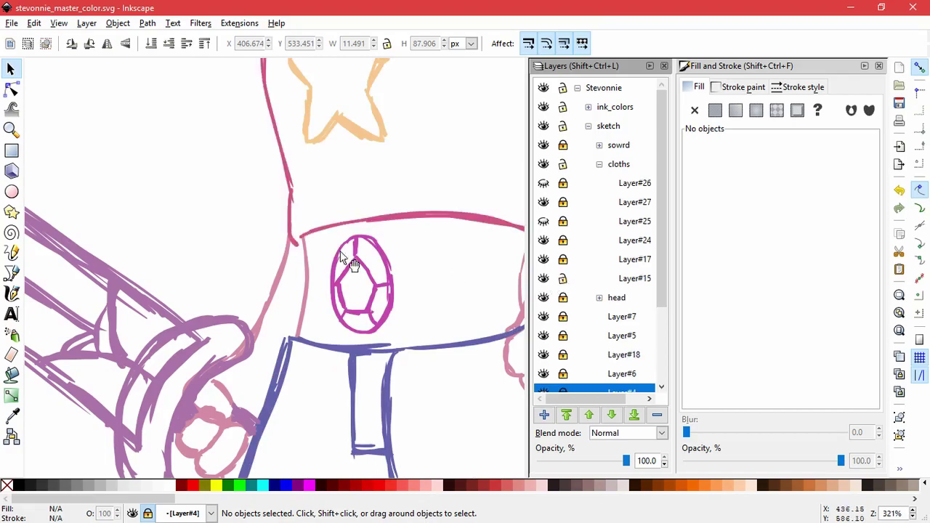
Reposition the overlapping strokes along the shirt's sword-side edge above the hem to form a single line.
left_click(290, 226)
scroll(290, 226, "up", 4)
scroll(383, 152, "down", 2)
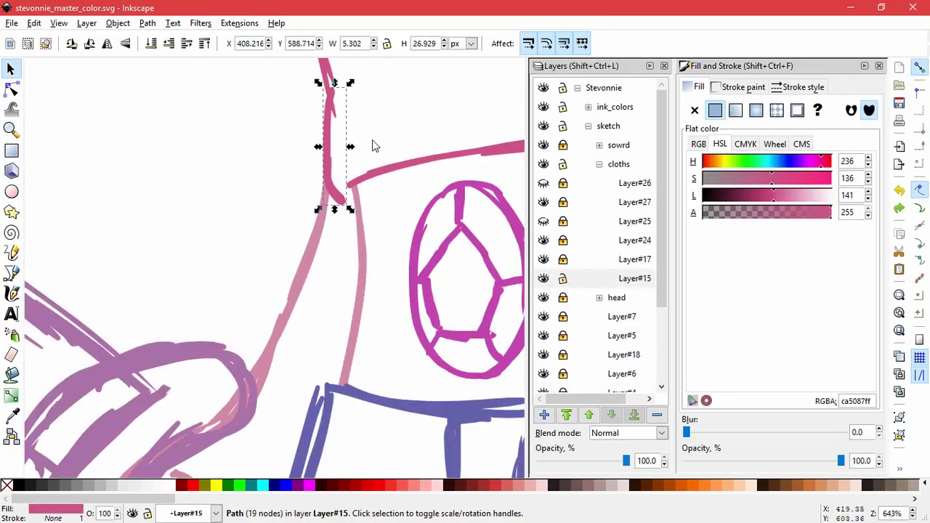
left_click_drag(372, 145, 380, 156)
scroll(369, 169, "down", 4)
scroll(432, 124, "up", 5)
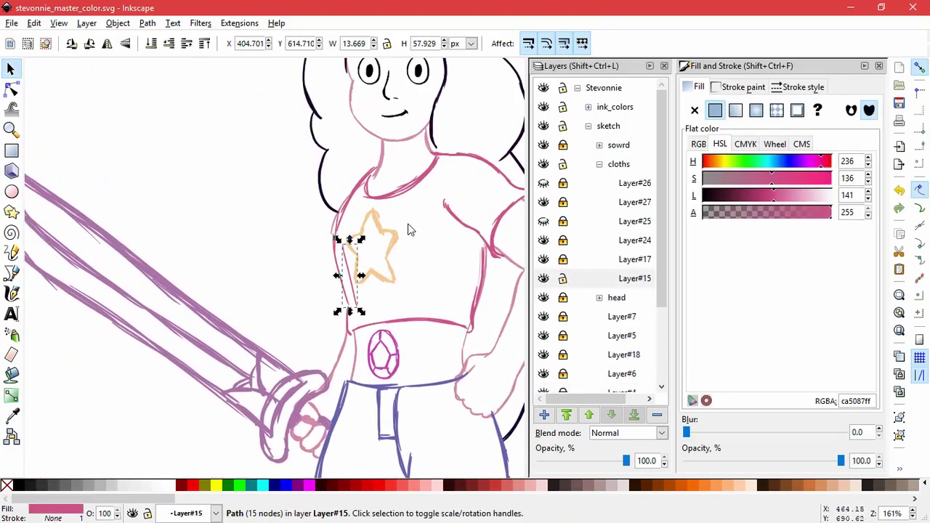
Shift the sword-side shoulder strokes to meet the top of the shirt's side line.
scroll(407, 230, "up", 2)
left_click(322, 235)
left_click(282, 243)
left_click(260, 240)
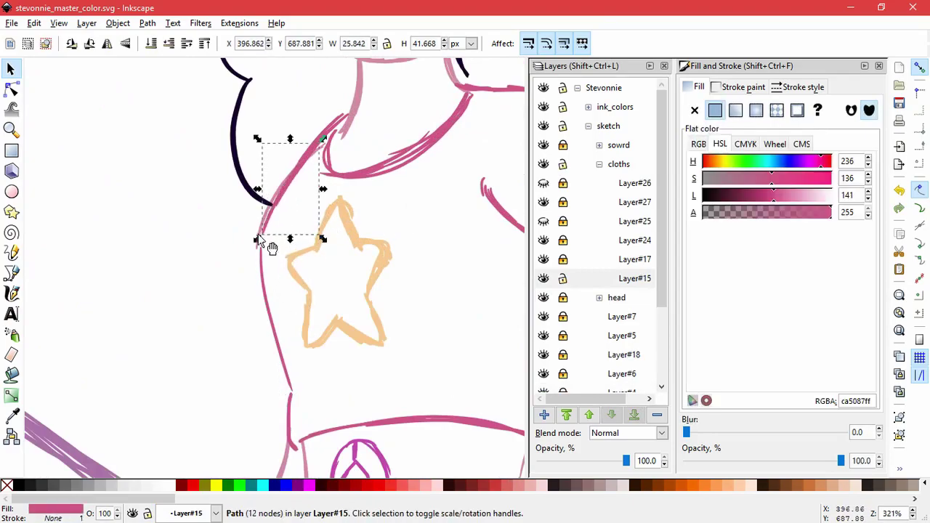
left_click_drag(259, 240, 254, 259)
key("ctrl+z")
left_click_drag(315, 209, 315, 122)
key("ctrl+z")
key("Escape")
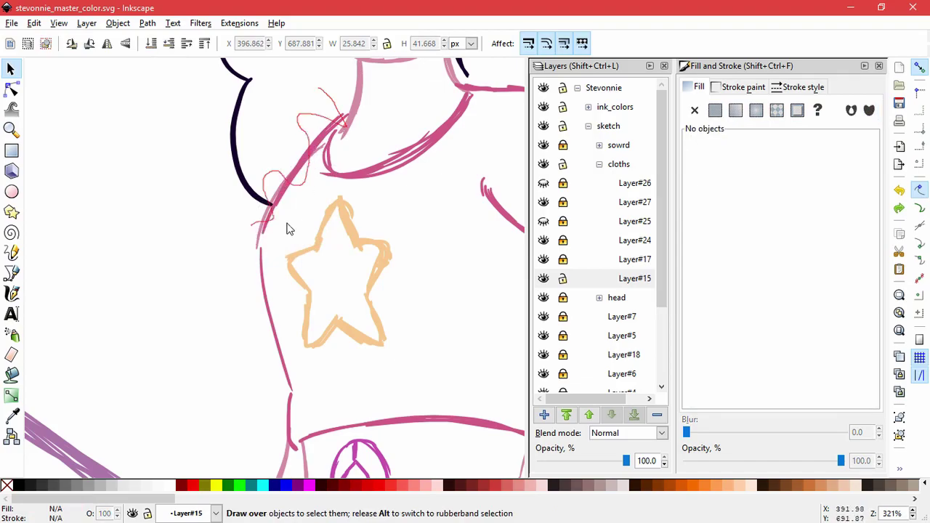
left_click_drag(287, 228, 258, 260)
key("w")
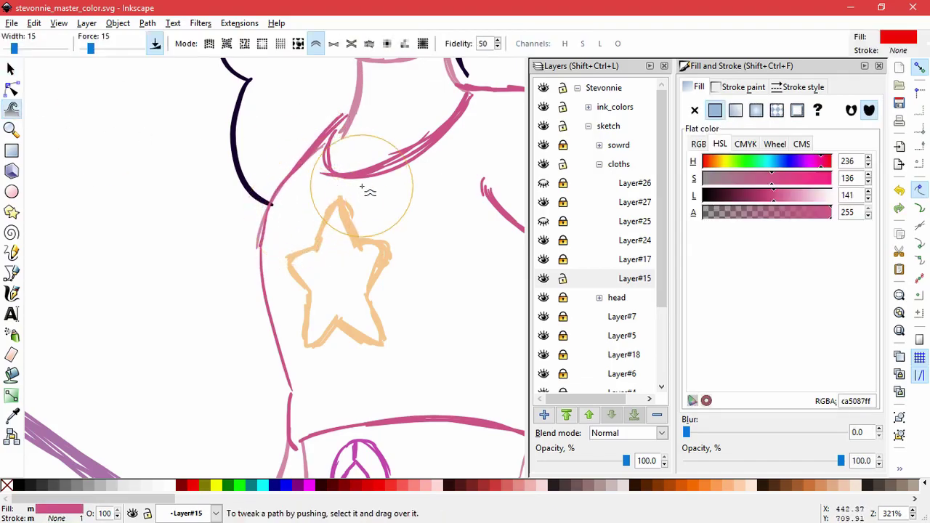
mouse_move(361, 187)
left_mouse_down()
mouse_move(388, 262)
mouse_move(345, 234)
left_mouse_up()
key("ctrl+z")
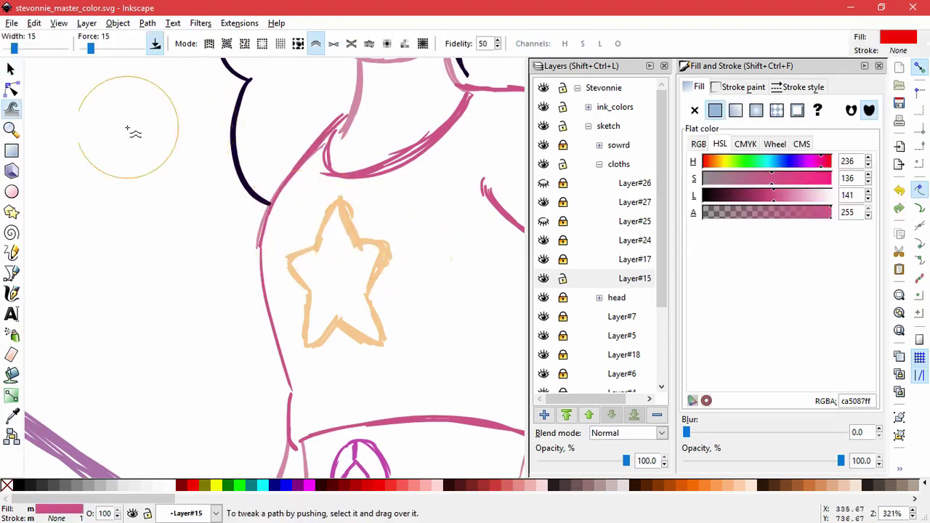
Reposition and rotate the overlapping sword-side shoulder strokes to form a single line from the collar to the shirt's side.
key("s")
left_click(409, 212)
left_click_drag(346, 113, 349, 103)
scroll(350, 103, "up", 2)
left_click(310, 193)
left_click(417, 317)
left_click(275, 270)
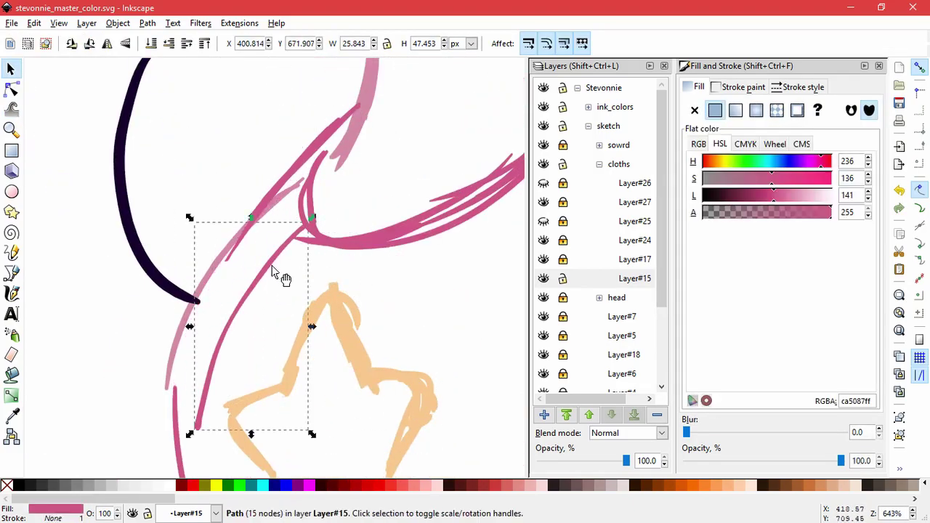
left_click_drag(275, 270, 330, 349)
key("bracketright")
key("bracketright")
key("bracketright")
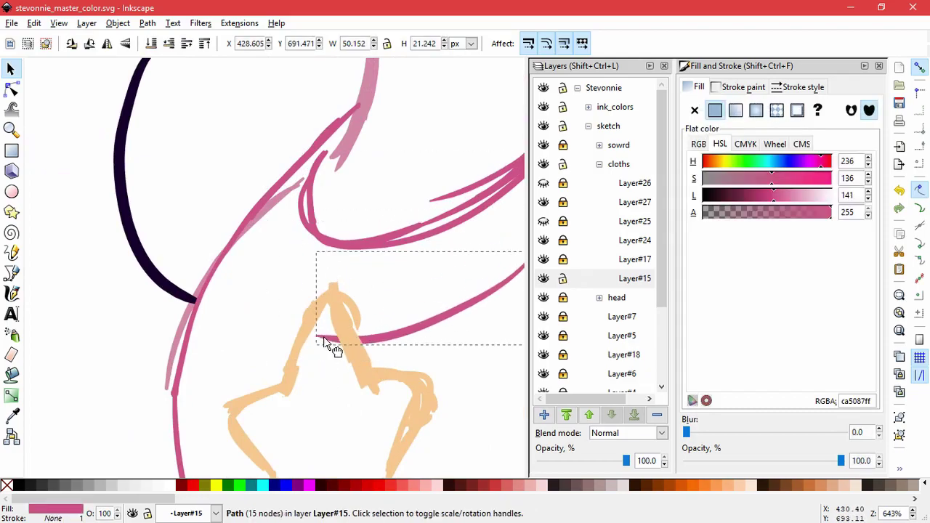
Delete the surplus strokes along the sword-side curve of the neckline.
key("Delete")
left_click(385, 232)
key("Delete")
left_click(373, 194)
key("Delete")
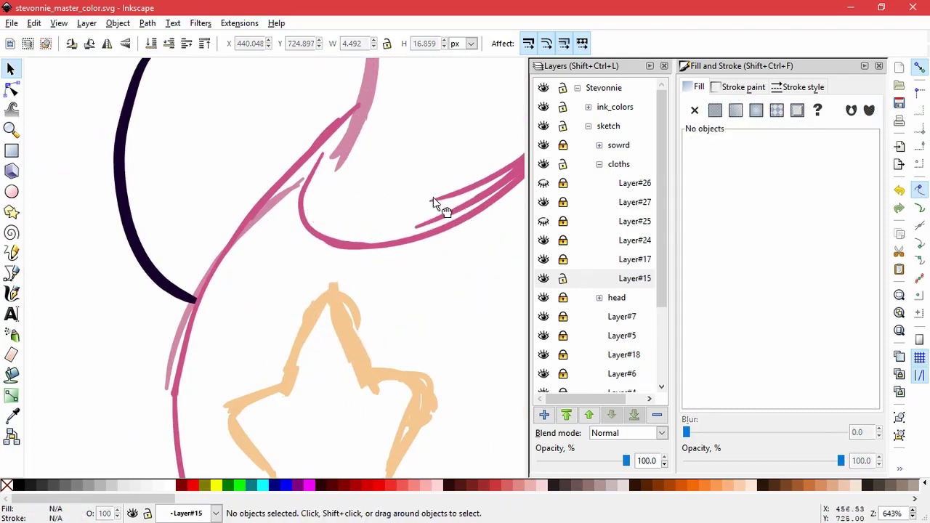
Reposition the remaining neckline strokes toward the bent-arm side so the collar becomes one continuous line.
left_click_drag(433, 197, 255, 226)
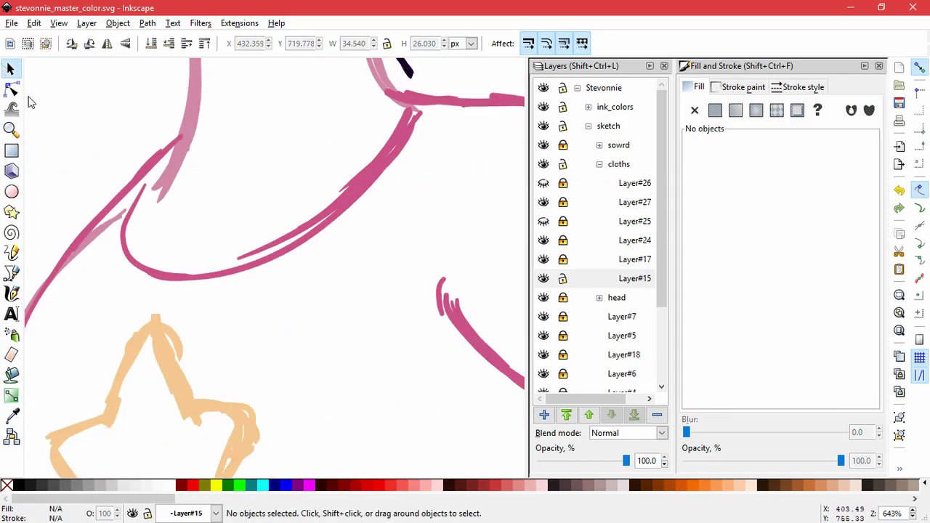
left_click_drag(298, 248, 288, 247)
left_click(321, 243)
left_click(348, 207)
left_click_drag(347, 207, 347, 211)
left_click(347, 210)
left_click_drag(433, 100, 429, 109)
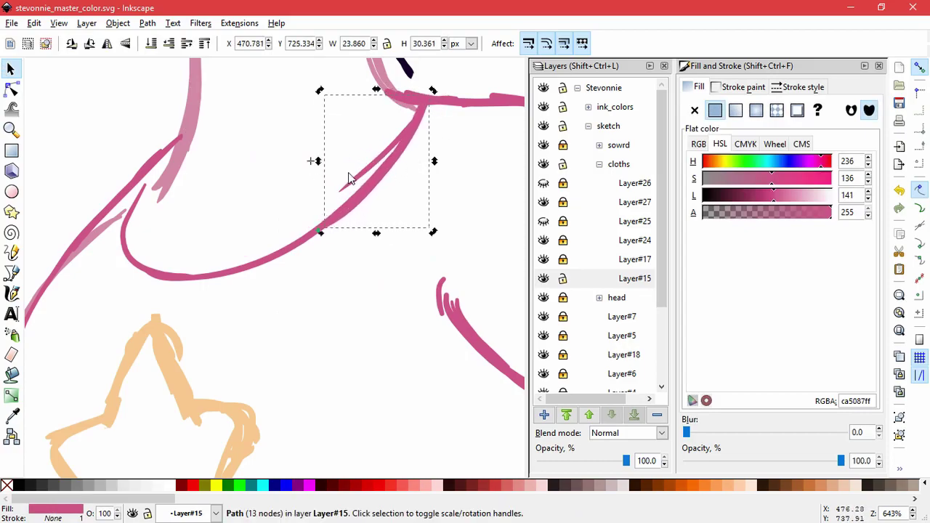
key("ctrl+z")
key("Escape")
key("5")
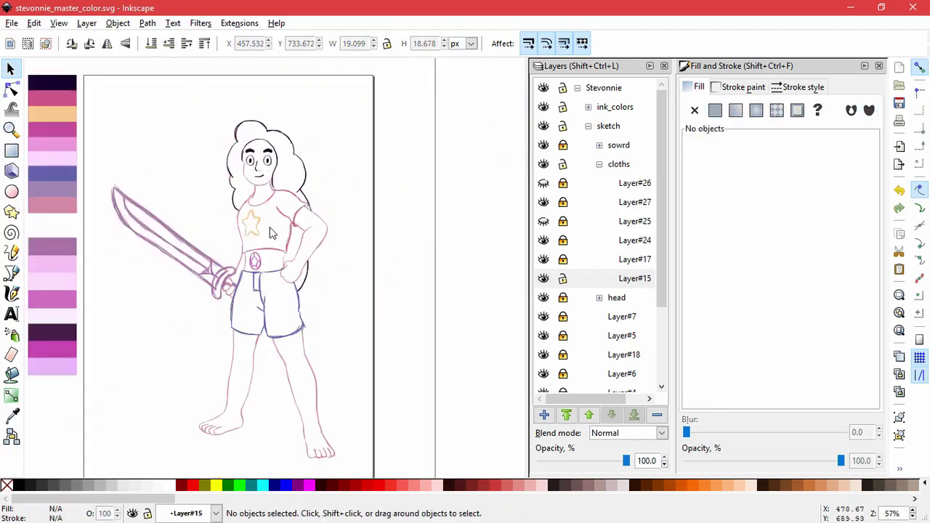
Reduce the overlapping strokes of the bent-arm sleeve opening to a single line at its armpit corner.
scroll(294, 215, "up", 4, "ctrl")
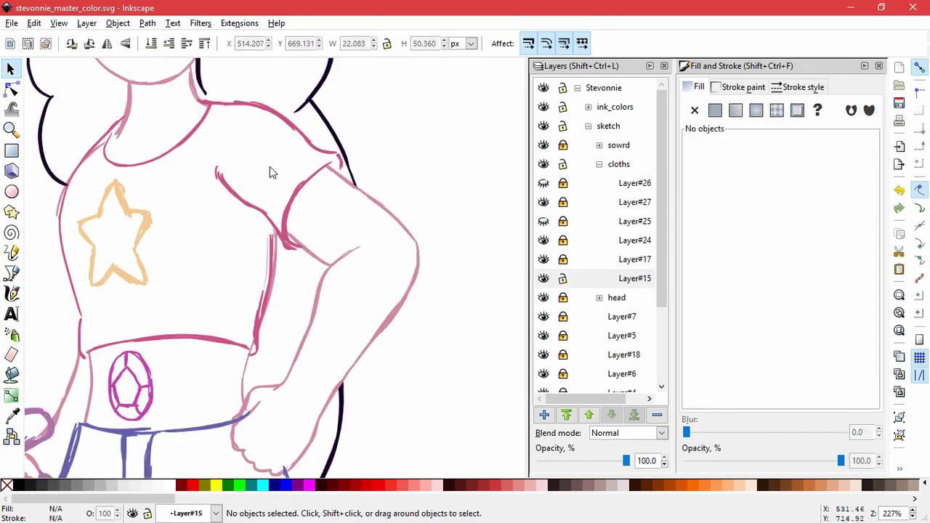
left_click(294, 222)
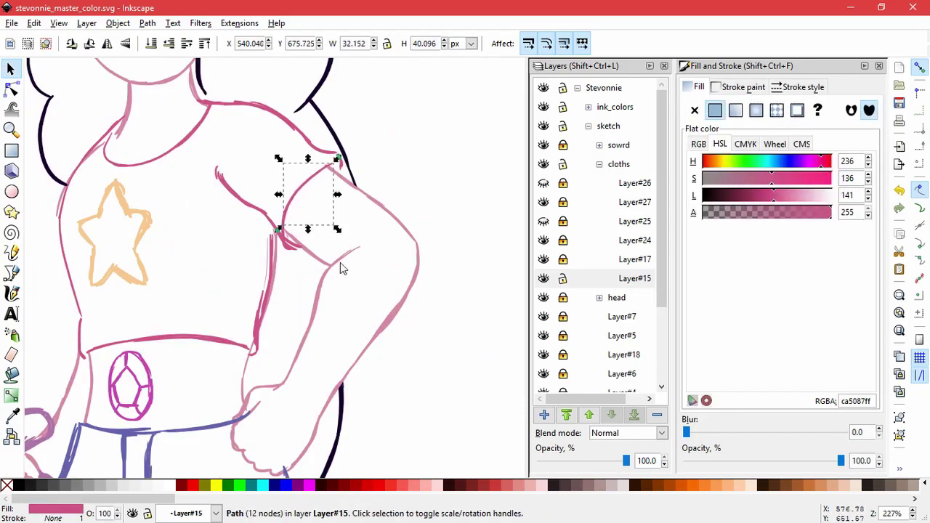
left_click(356, 225)
left_click(286, 222)
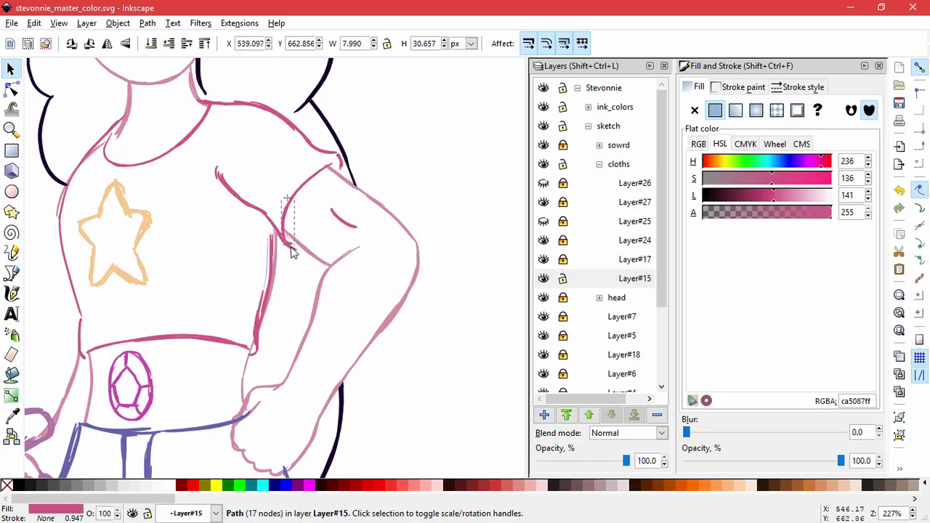
mouse_move(293, 251)
left_mouse_down()
mouse_move(307, 260)
mouse_move(291, 254)
left_mouse_up()
key("Escape")
left_click(282, 239)
key("Escape")
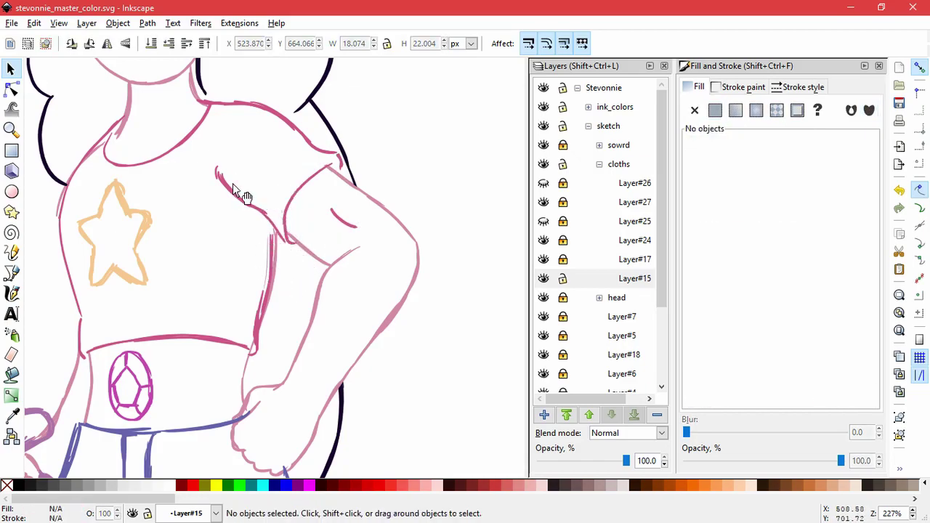
Remove the surplus strokes from the armpit fold and from the bent-arm side edge near the shirt hem.
left_click(331, 222)
key("Escape")
mouse_move(273, 309)
left_mouse_down()
mouse_move(225, 276)
mouse_move(279, 327)
left_mouse_up()
key("Escape")
left_click(264, 335)
key("Escape")
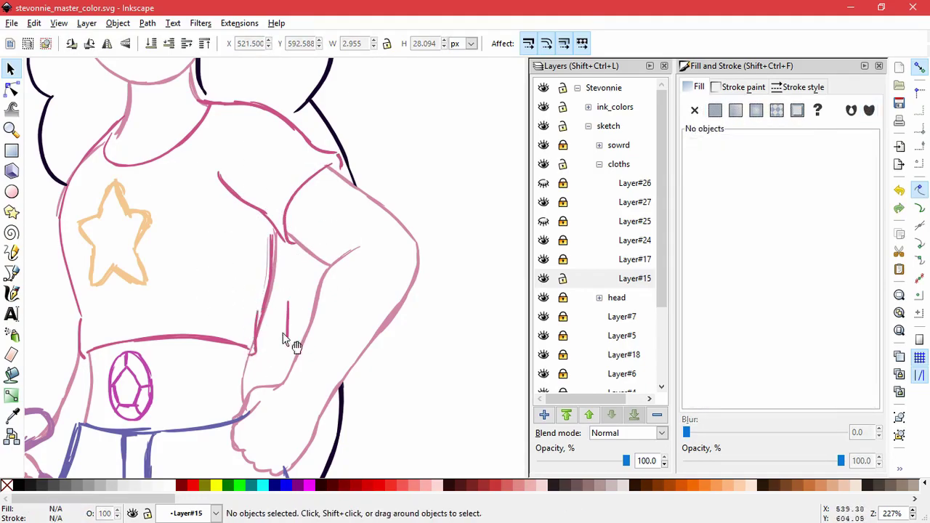
Reposition the strokes on the shirt's bent-arm side edge below the armpit to form a single line.
left_click(290, 262)
key("Tab")
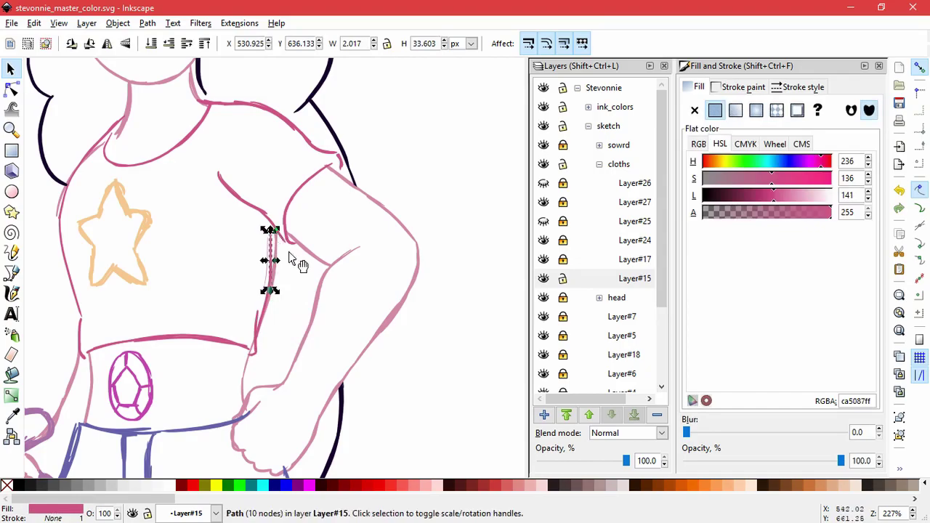
key("plus")
key("plus")
left_click_drag(249, 172, 260, 162)
key("Escape")
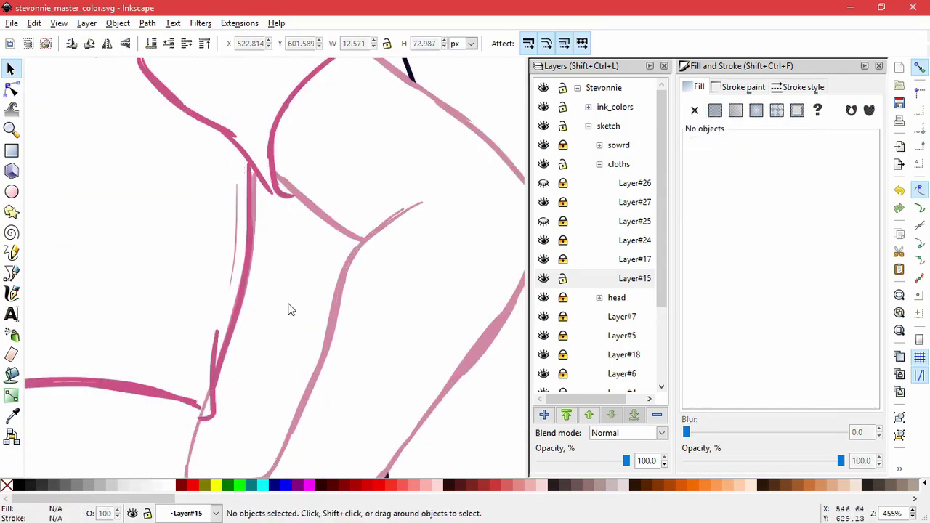
key("minus")
key("minus")
key("minus")
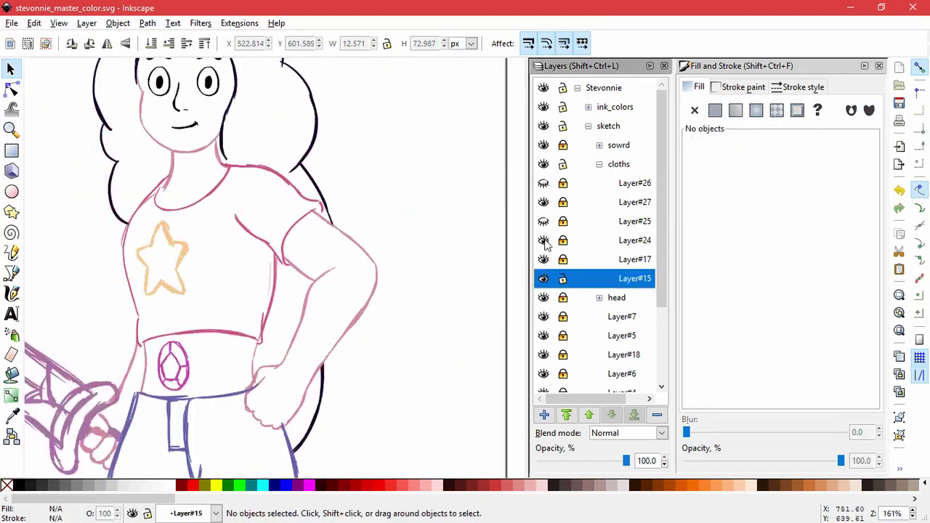
Lock Layer#24, unlock Layer#15, and adjust the bent-arm shoulder strokes to meet the sleeve opening.
left_click(235, 270)
left_click(222, 301)
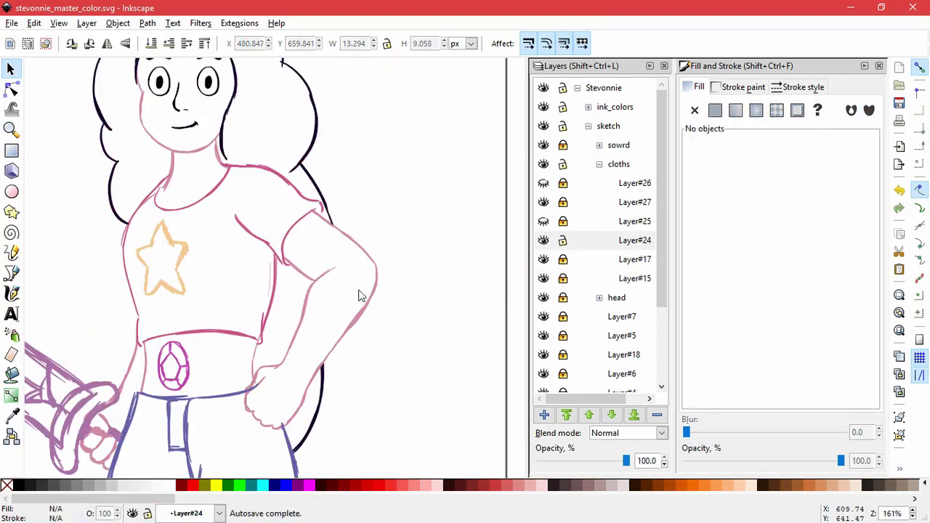
left_click(561, 242)
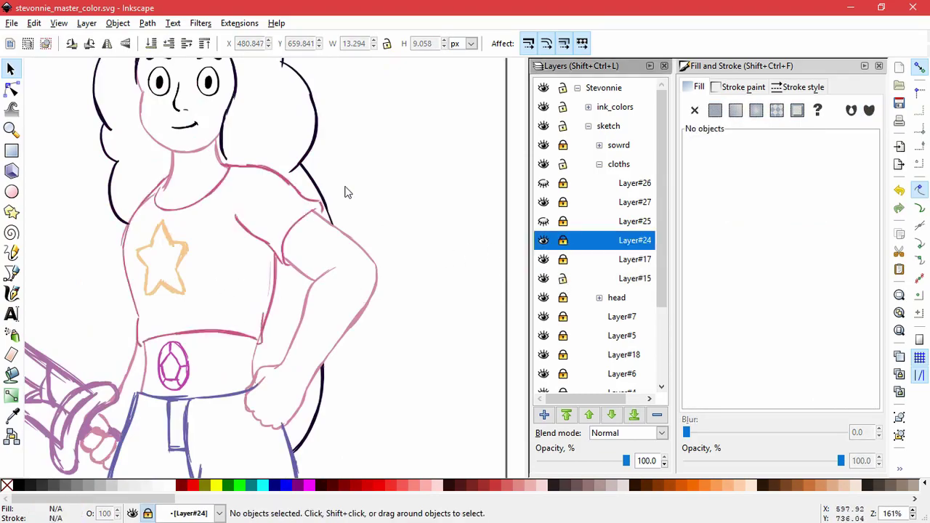
mouse_move(353, 212)
left_mouse_down()
mouse_move(306, 207)
mouse_move(326, 209)
left_mouse_up()
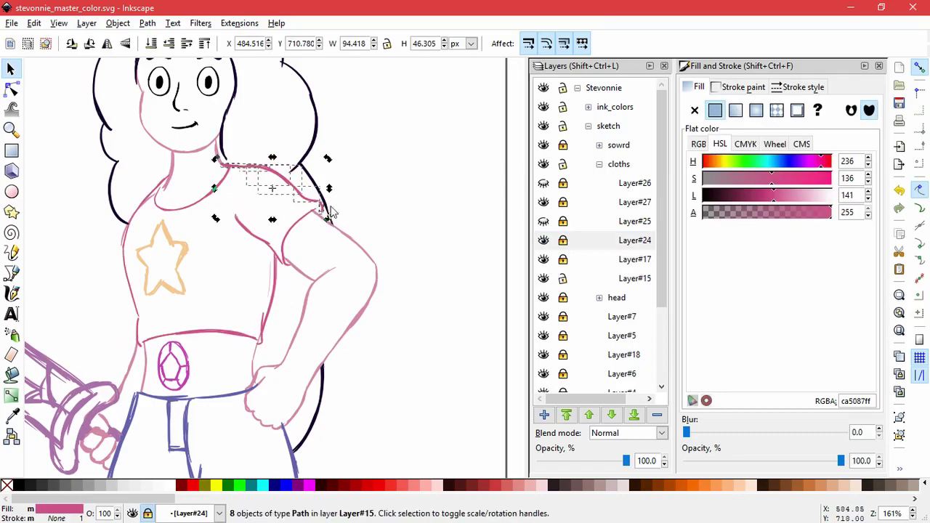
left_click(242, 271)
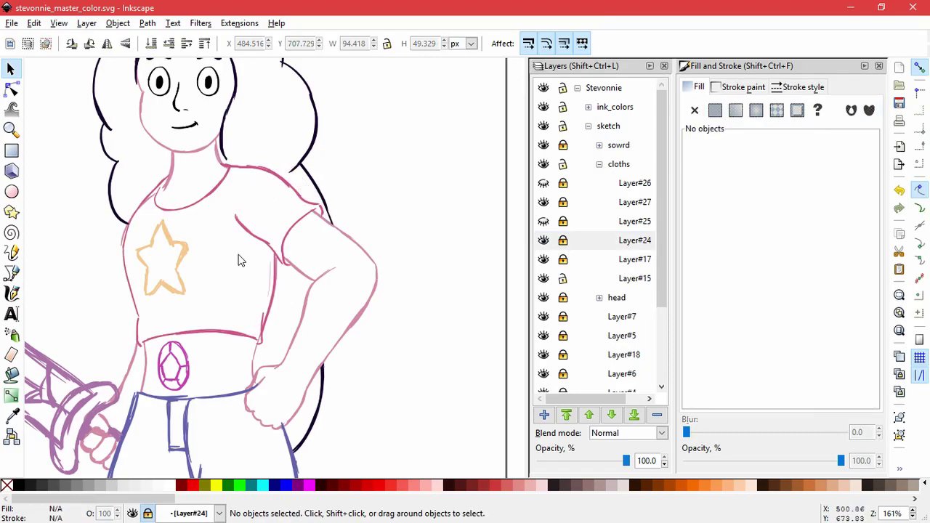
Switch editing from Layer#15 to Layer#4 and delete its stray skin strokes at the sword-side shoulder and inside the bent-arm shirt edge.
left_click(563, 280)
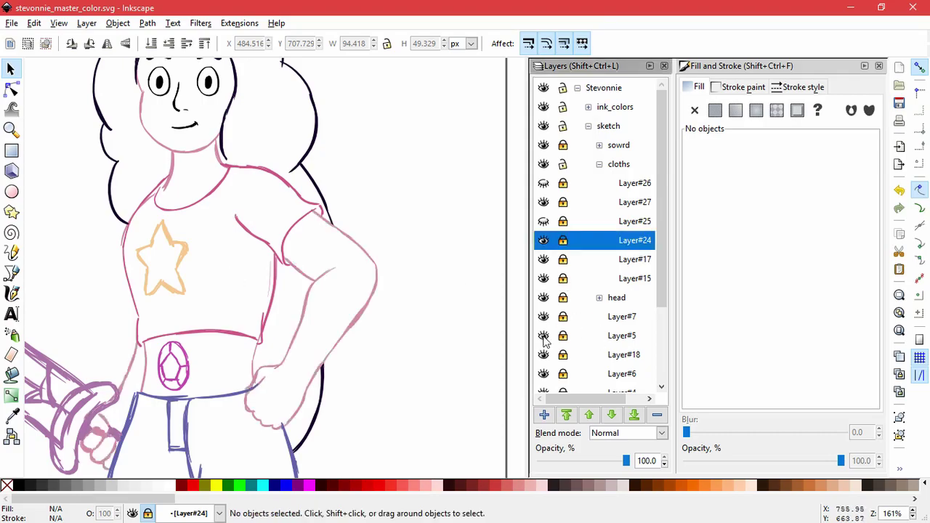
left_click(598, 165)
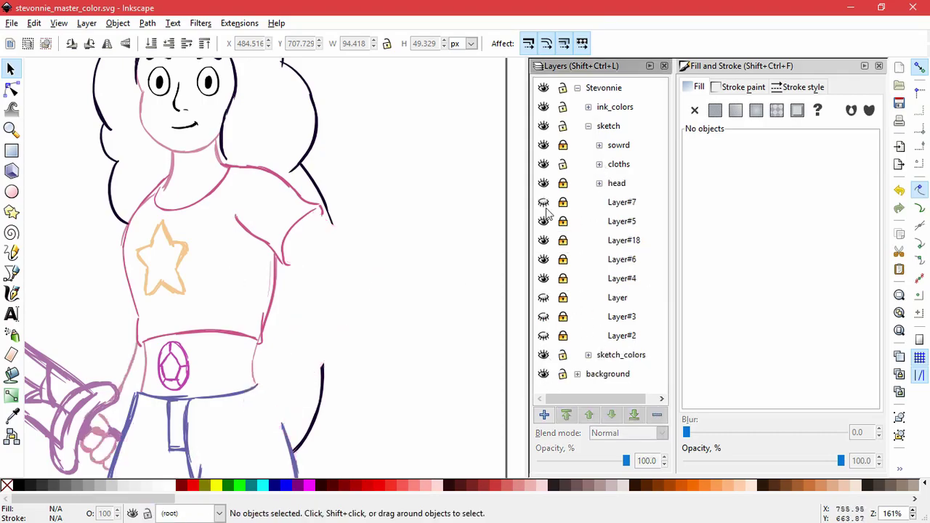
left_click(83, 238)
left_click(149, 261)
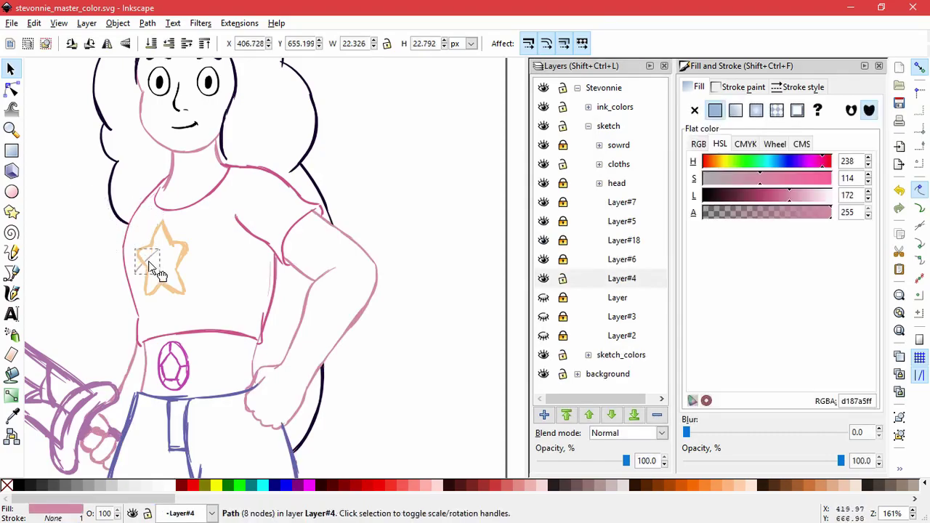
left_click(197, 305)
left_click_drag(280, 272, 295, 293)
left_click(294, 308)
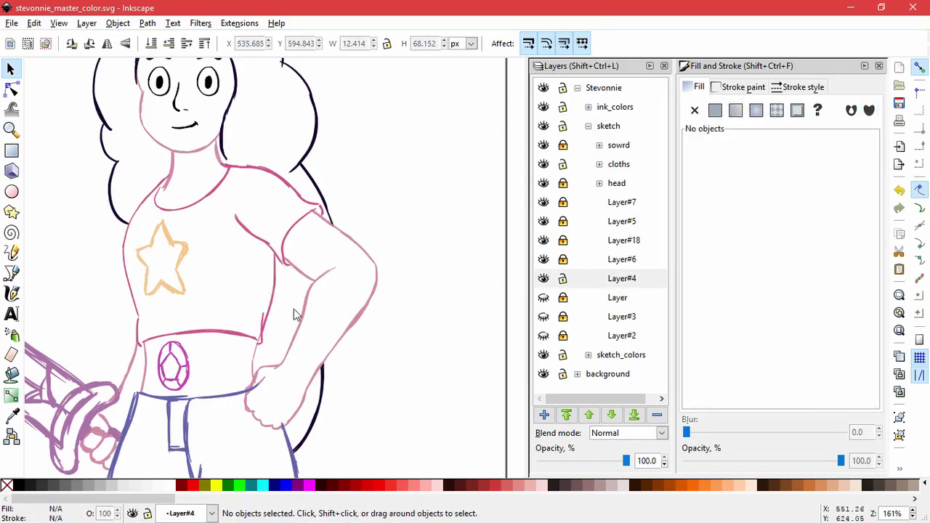
Lock Layer#4, expand the cloths layer, and unlock its Layer#26, Layer#27 and Layer#15.
left_click(562, 281)
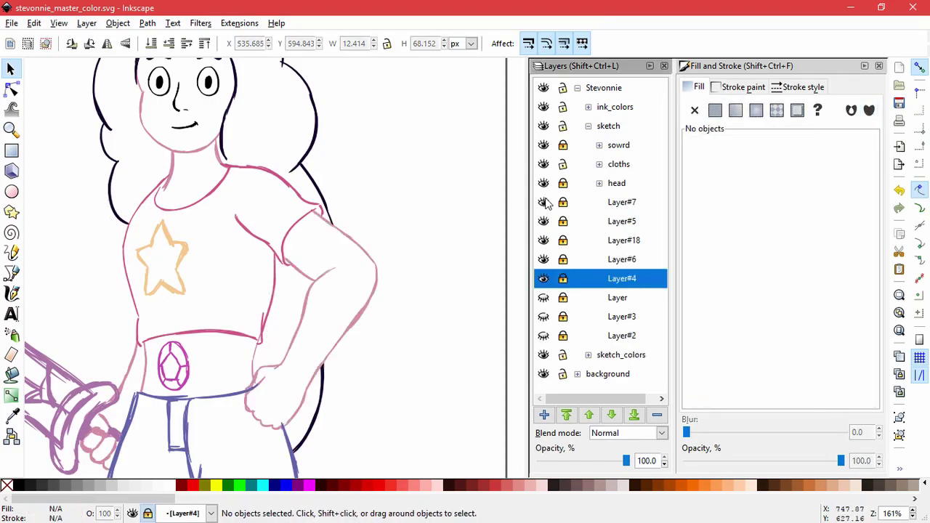
left_click(600, 165)
left_click(544, 183)
left_click(543, 183)
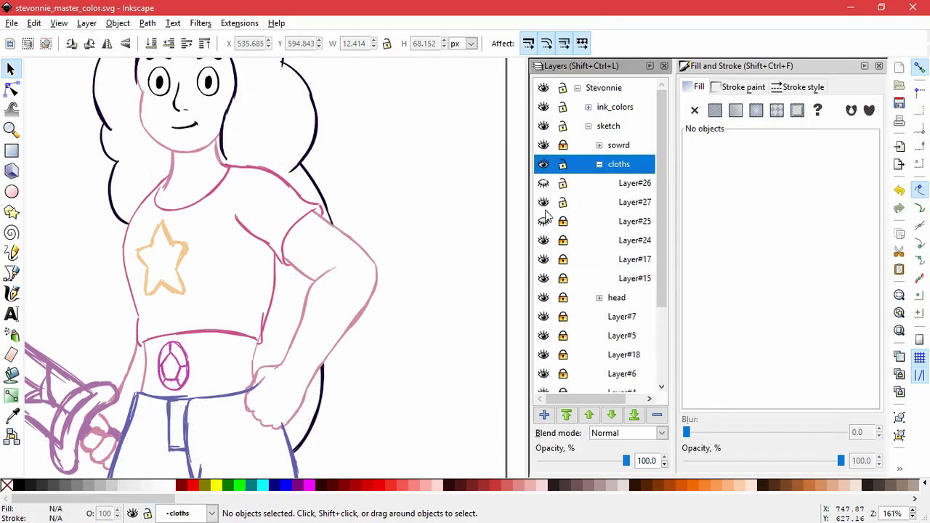
left_click(543, 221)
Reposition the short stroke at the shirt's sword-side hem corner and push its curve into shape with the Tweak tool.
scroll(156, 335, "up", 3)
left_click(178, 328)
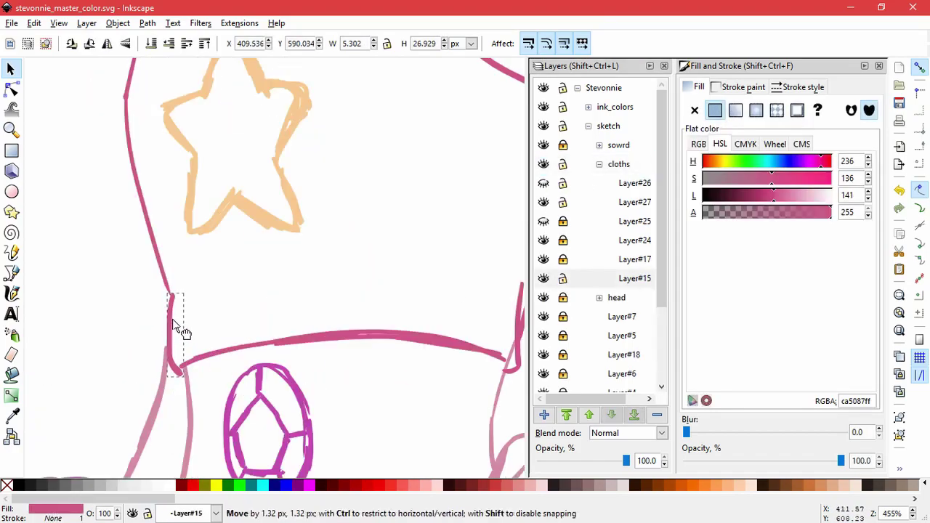
left_click_drag(180, 393, 188, 393)
key("w")
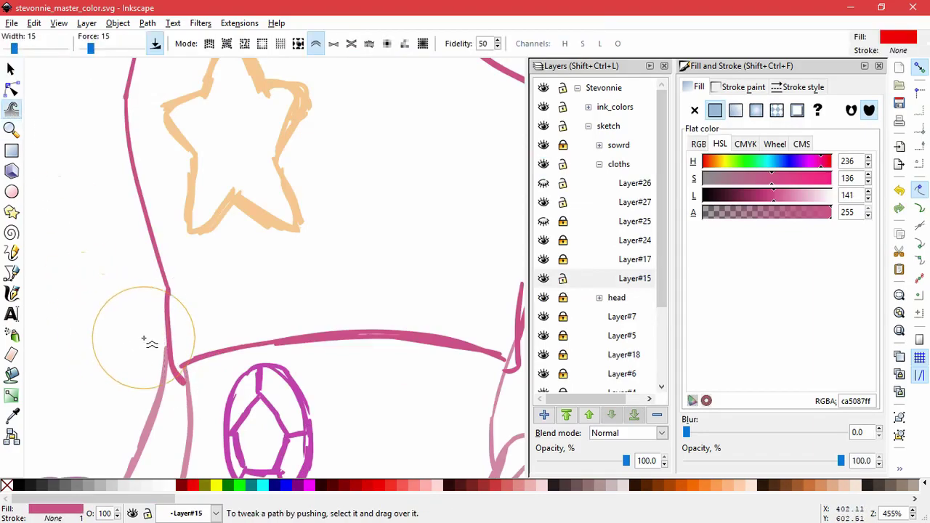
mouse_move(117, 331)
left_mouse_down()
mouse_move(145, 315)
mouse_move(137, 332)
left_mouse_up()
key("s")
key("5")
key("Escape")
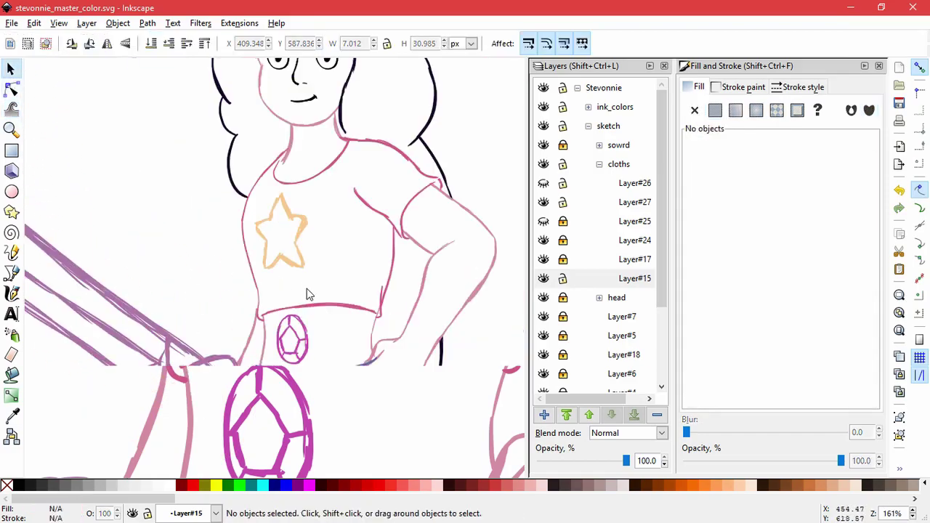
Edit the nodes of the sword-side hem corner stroke so it flows smoothly from the shirt's side line.
scroll(272, 301, "up", 3)
left_click(285, 253)
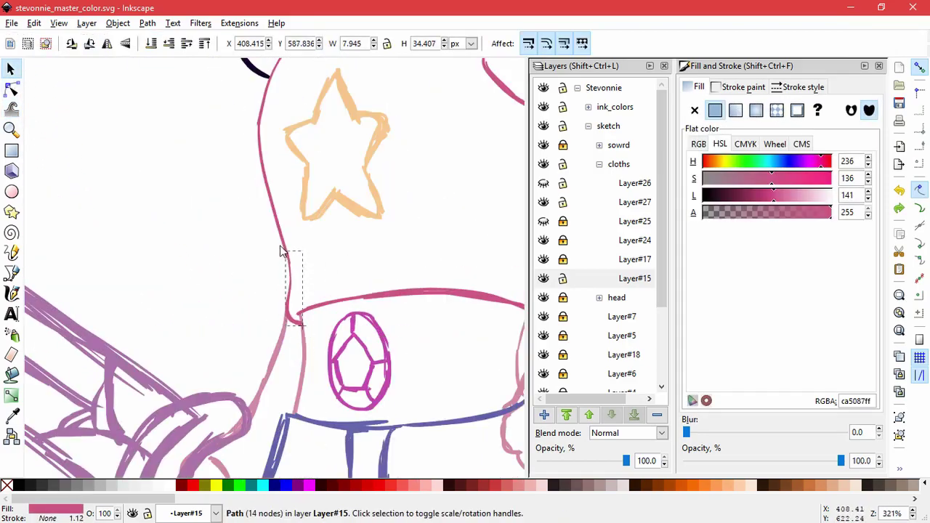
key("Escape")
left_click(11, 87)
scroll(373, 298, "up", 3)
left_click(482, 316)
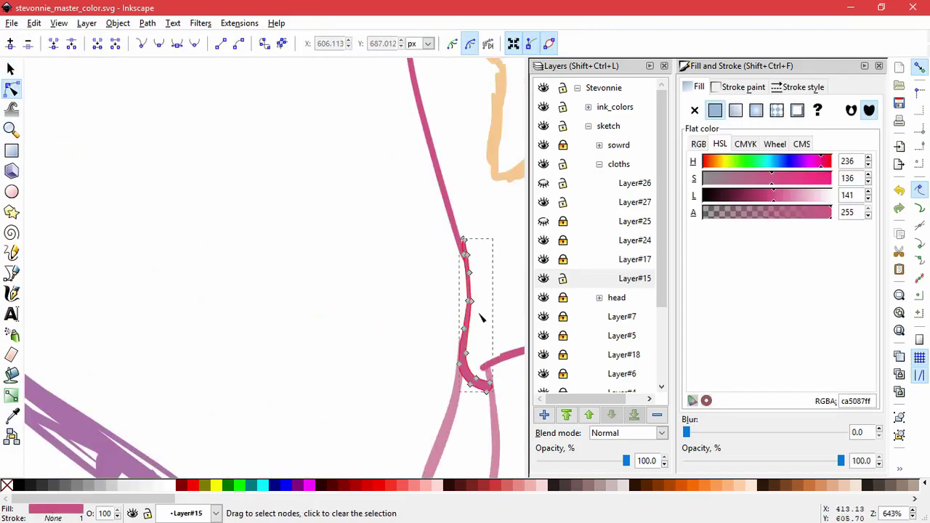
scroll(436, 312, "up", 2)
left_click_drag(377, 305, 376, 307)
left_click(453, 338)
scroll(470, 326, "down", 8)
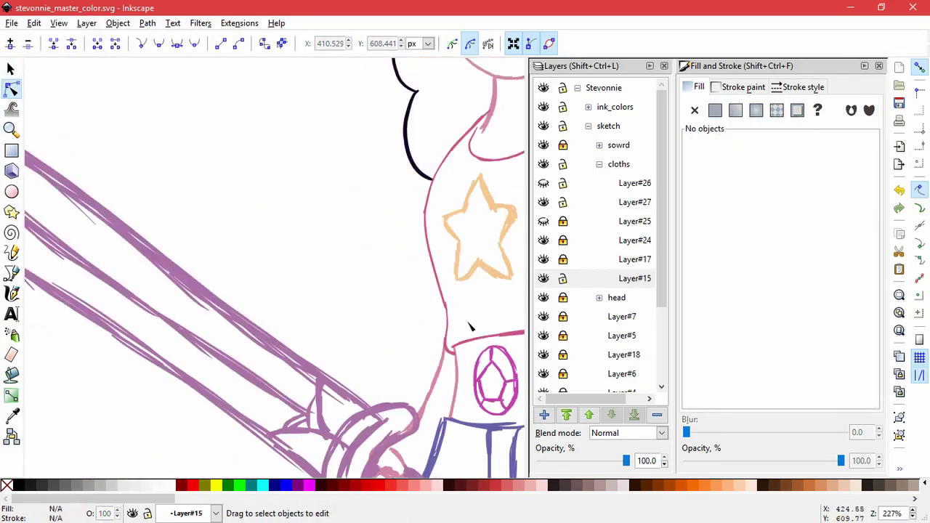
key("s")
scroll(342, 279, "up", 1)
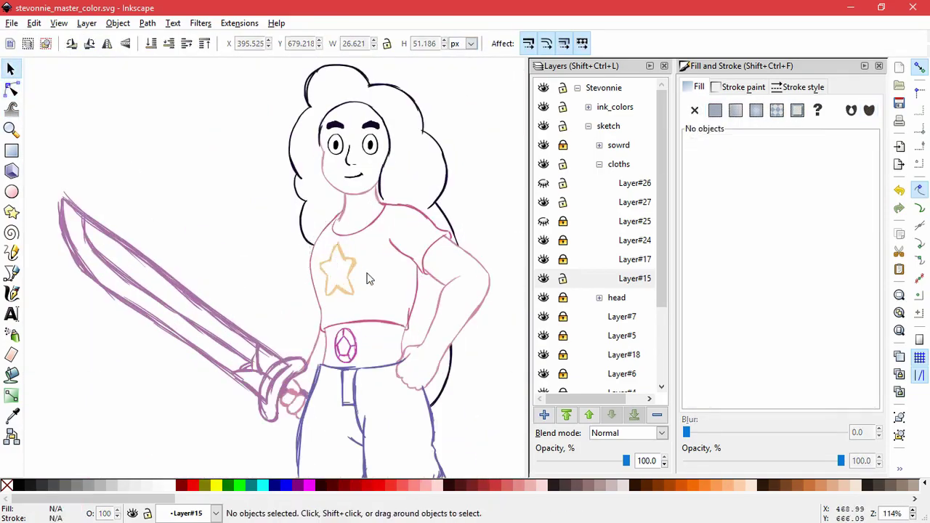
Select the strokes along the shirt's sword-side edge together and shift them slightly to refit the side line.
left_click_drag(297, 228, 357, 305)
key("Escape")
scroll(297, 225, "up", 1)
left_click_drag(366, 223, 336, 224)
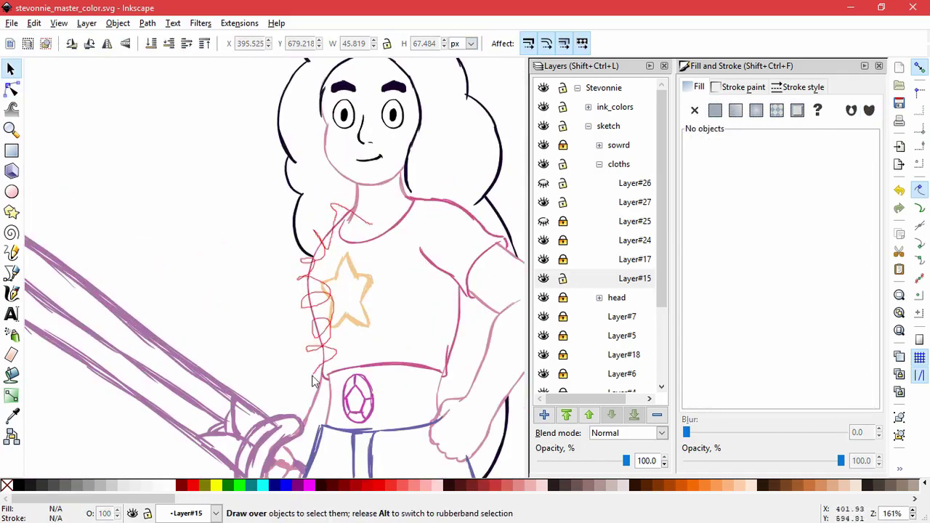
left_click_drag(266, 302, 298, 298)
key("Escape")
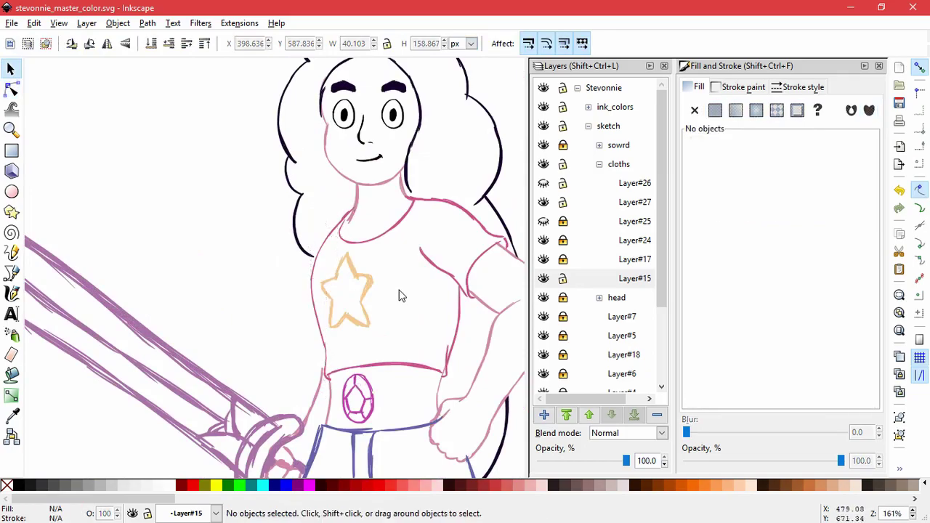
scroll(401, 295, "down", 3)
scroll(402, 295, "up", 3)
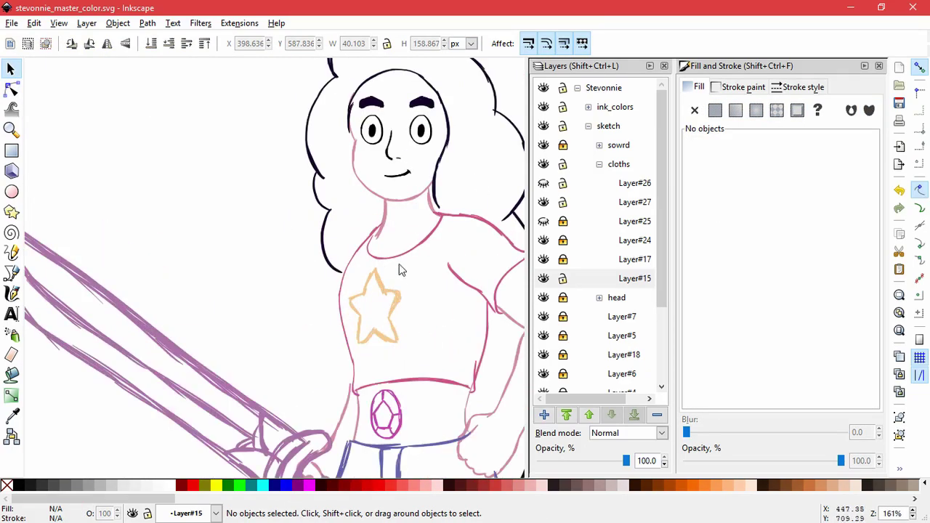
Select the three neckline strokes together and skew them to refit the shirt collar's curve.
mouse_move(399, 263)
left_mouse_down()
mouse_move(425, 252)
mouse_move(378, 251)
left_mouse_up()
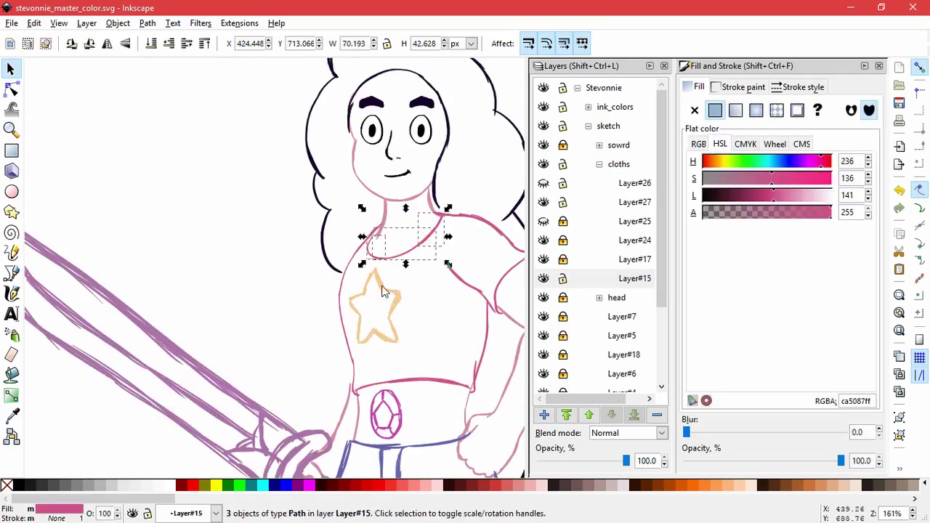
key("Escape")
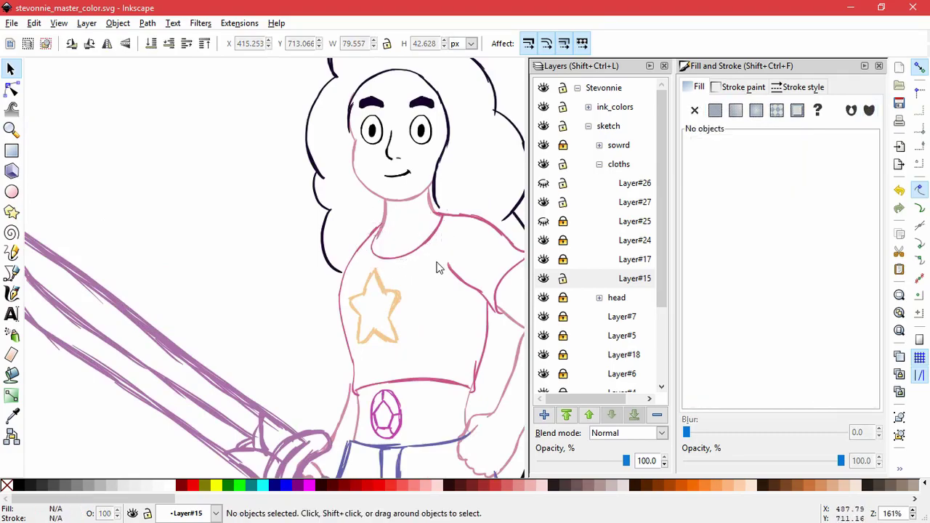
left_click(34, 22)
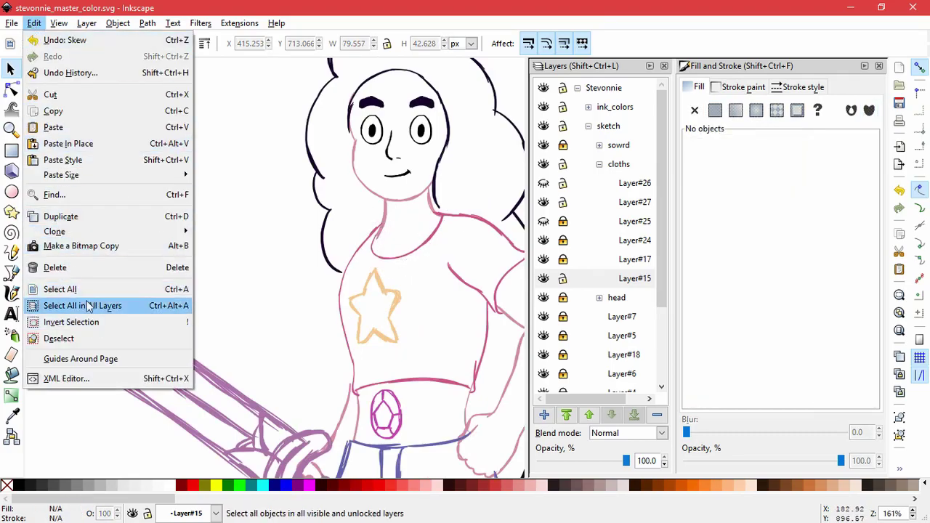
key("alt")
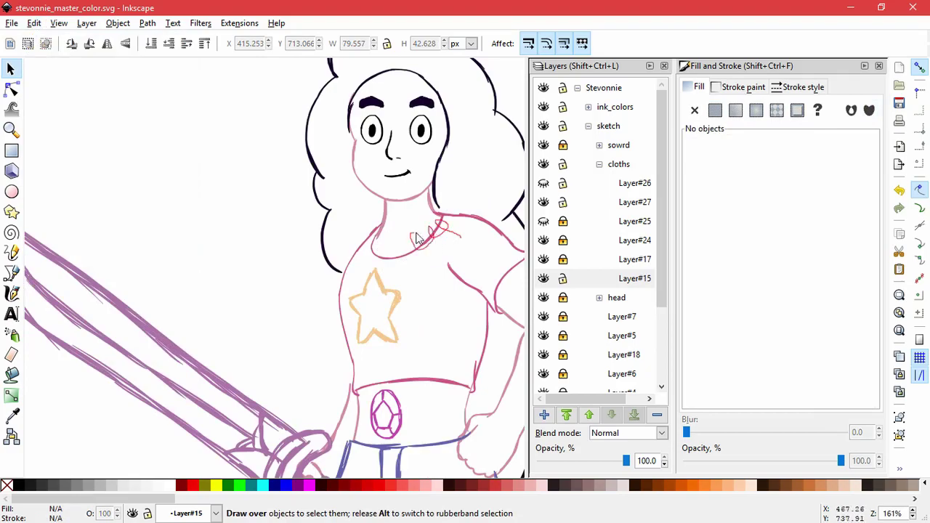
Group the three neckline strokes and reduce the group's height to about 38 px.
left_click_drag(385, 249, 409, 233)
left_click(409, 233)
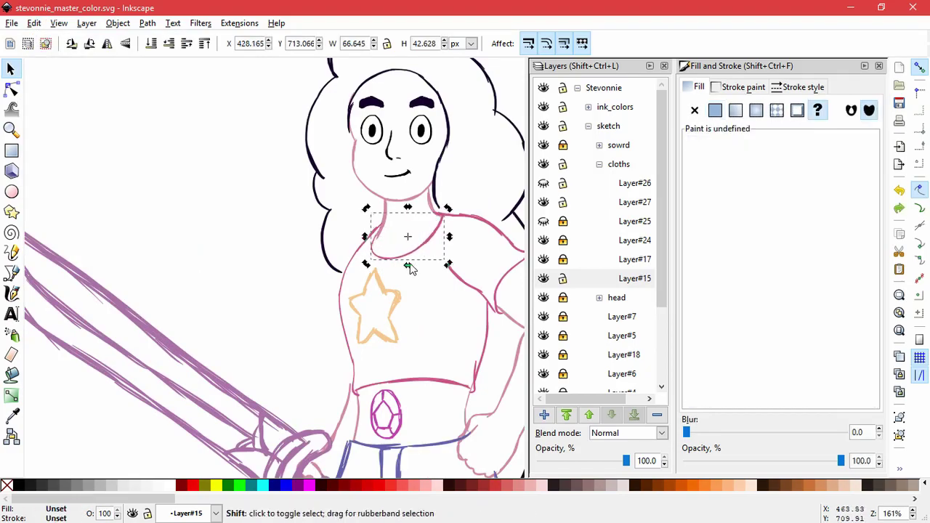
left_click_drag(411, 261, 449, 249)
left_click(428, 282)
scroll(429, 281, "down", 2, "ctrl")
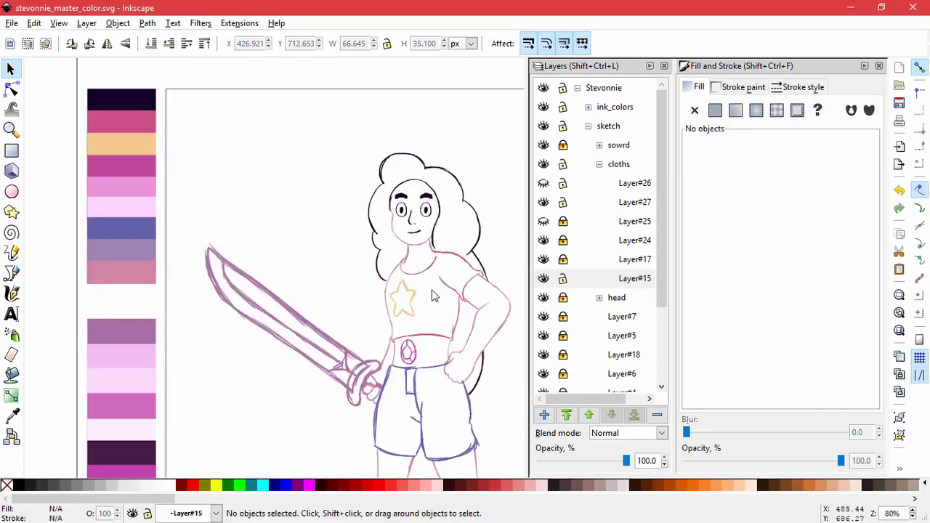
scroll(429, 283, "up", 4)
left_click(316, 214)
left_click(353, 249)
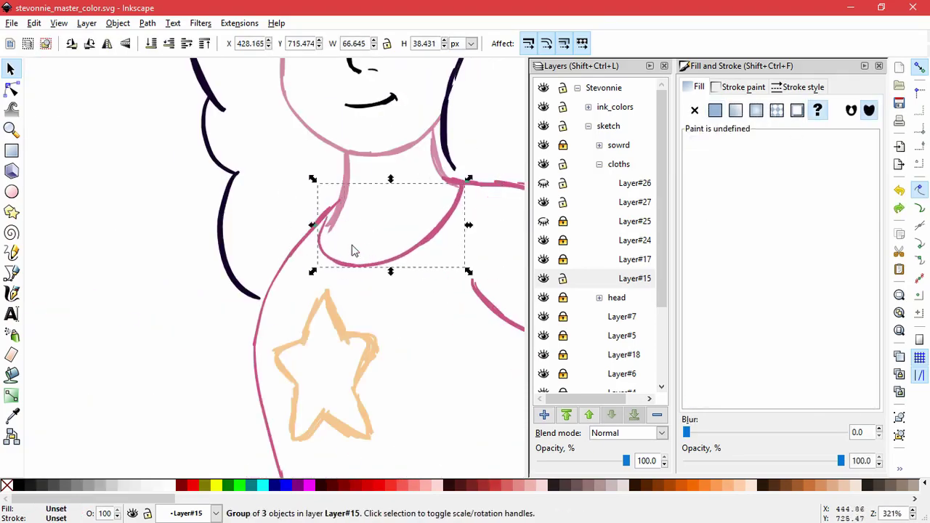
Ungroup the neckline strokes and adjust the short stroke at the collar's sword-side end.
left_click(118, 22)
left_click(146, 95)
left_click(333, 218)
left_click(10, 109)
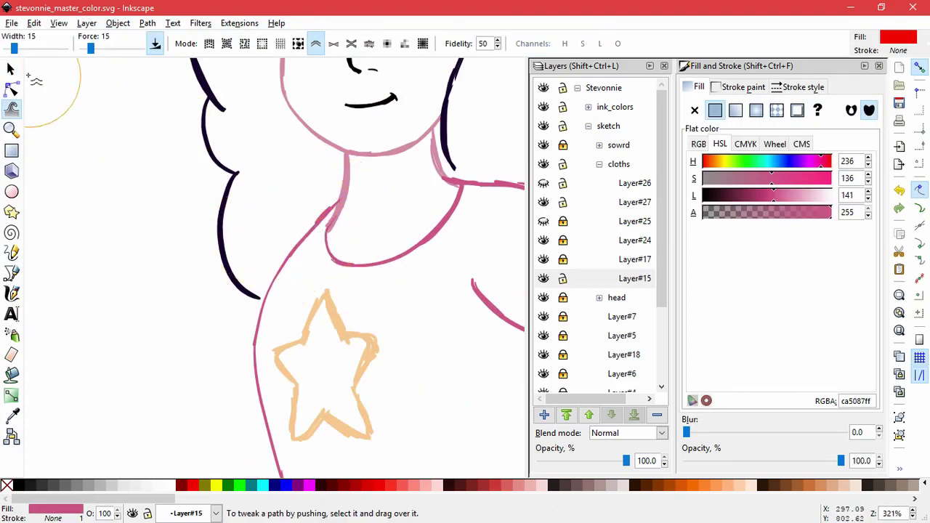
left_click(10, 69)
left_click(395, 297)
scroll(409, 326, "down", 3)
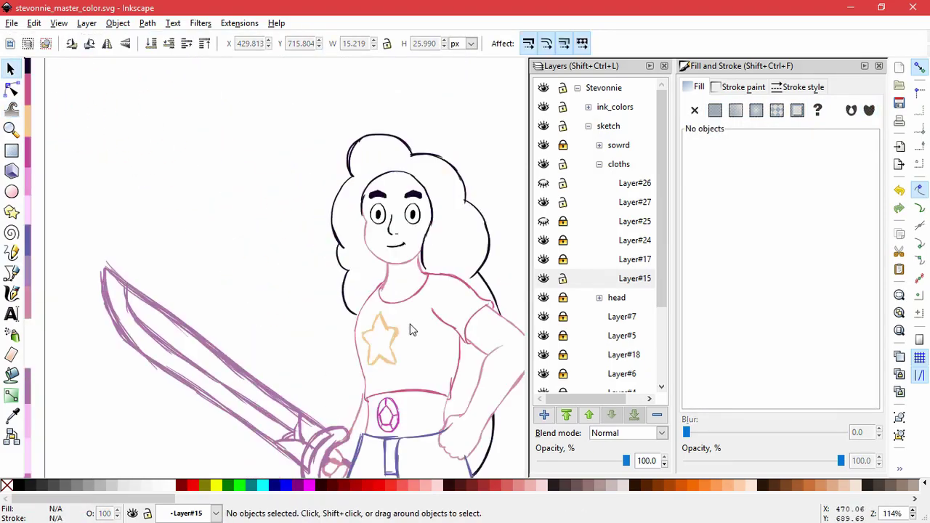
Reposition and rotate the short sword-side shoulder stroke so it runs from the neck toward the shirt's side line.
scroll(387, 316, "up", 3)
left_click(384, 286)
key("Escape")
left_click(357, 244)
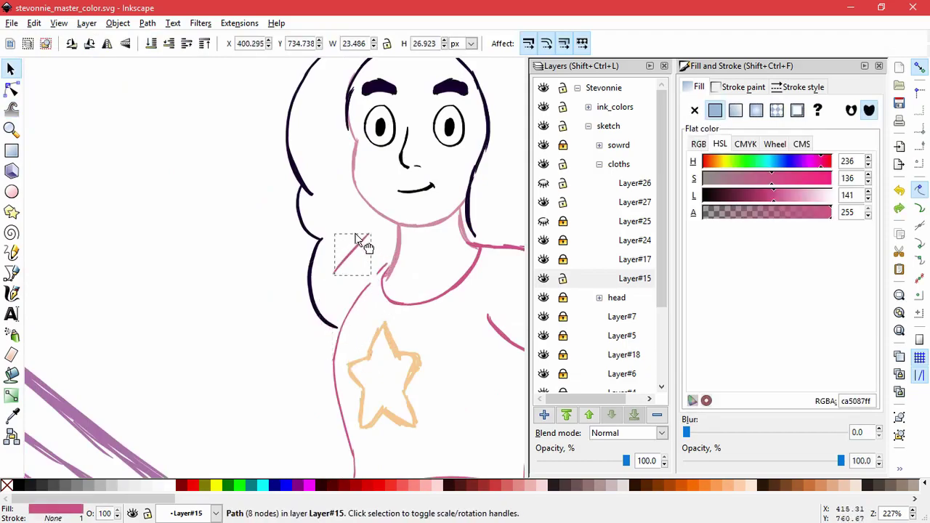
left_click(383, 239)
key("Escape")
left_click_drag(353, 245, 349, 294)
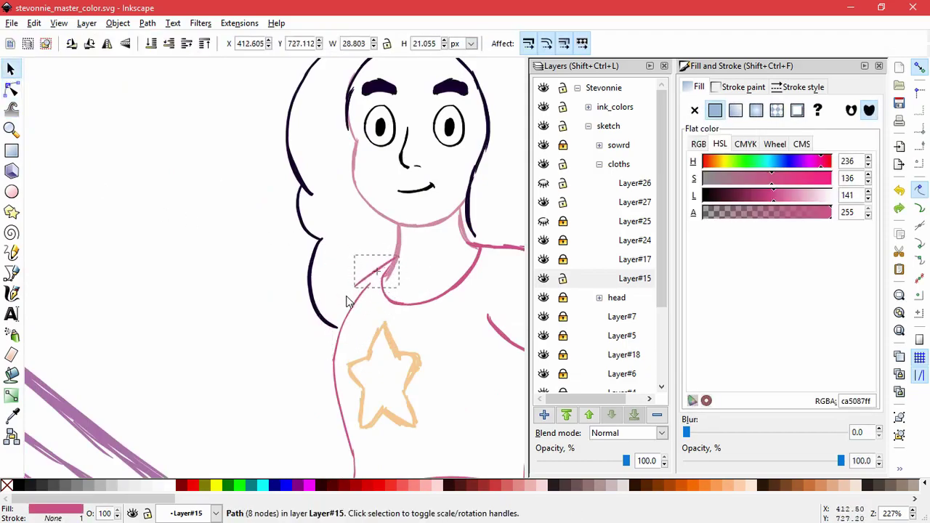
scroll(357, 309, "down", 3)
key("Escape")
scroll(415, 338, "up", 4)
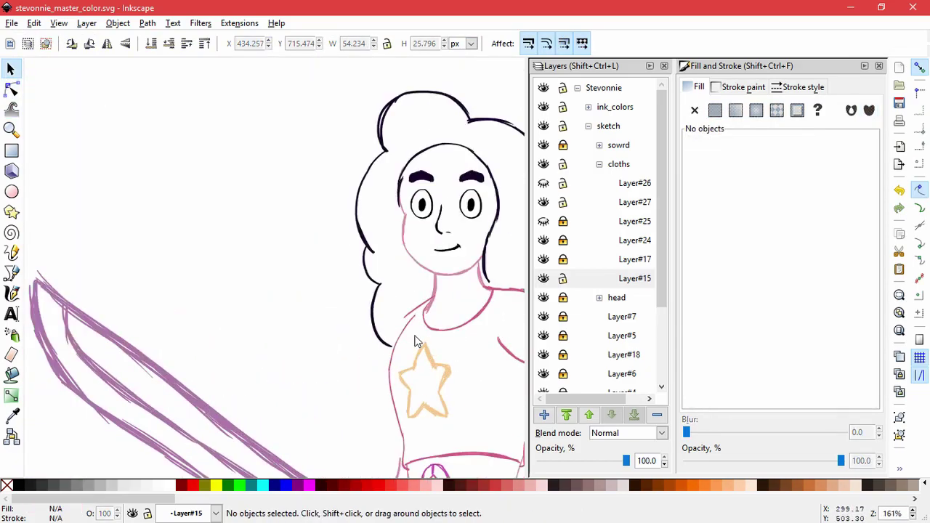
Adjust the upper strokes of the shirt's sword-side edge to meet the short shoulder stroke.
left_click(405, 314)
scroll(393, 341, "down", 3)
left_click(385, 374, "shift")
left_click(415, 395, "shift")
scroll(410, 305, "up", 2)
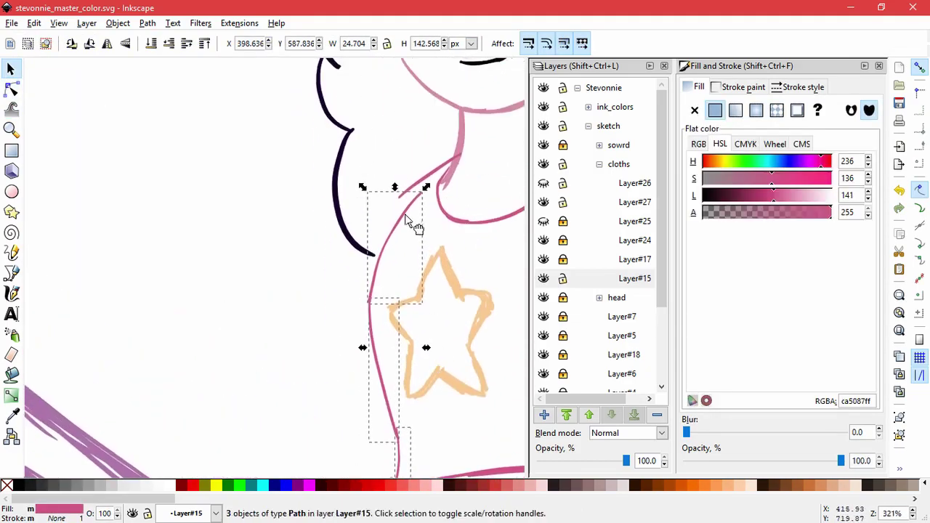
left_click(386, 376)
left_click(371, 318)
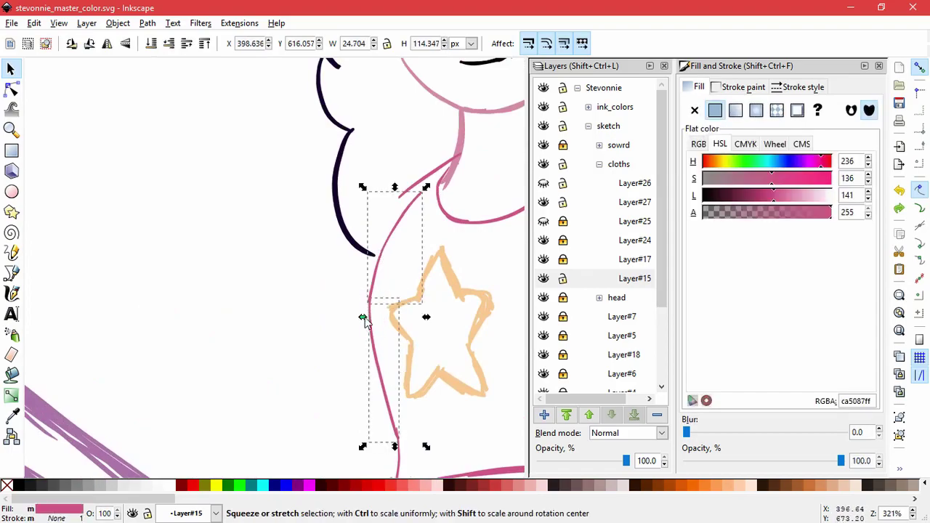
left_click(426, 196)
left_click(427, 191)
left_click_drag(426, 194, 358, 288)
key("ctrl+z")
key("Escape")
key("5")
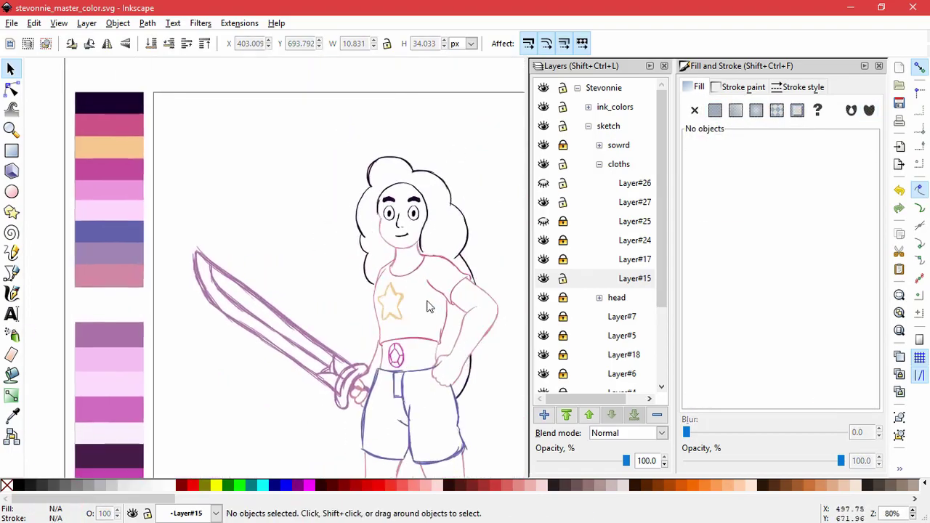
Save the drawing, then switch from the cloths layer to the sowrd layer and unlock its Layer#19 through Layer#23.
key("ctrl+s")
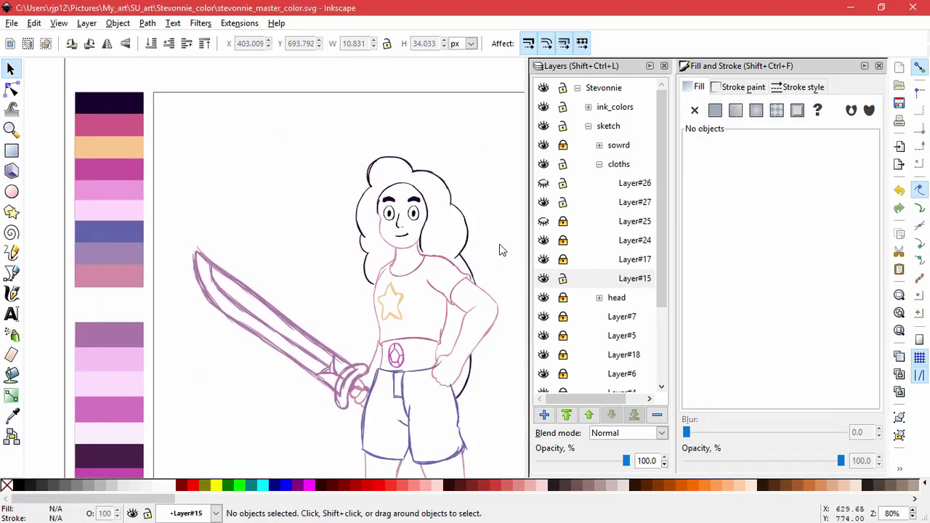
key("5")
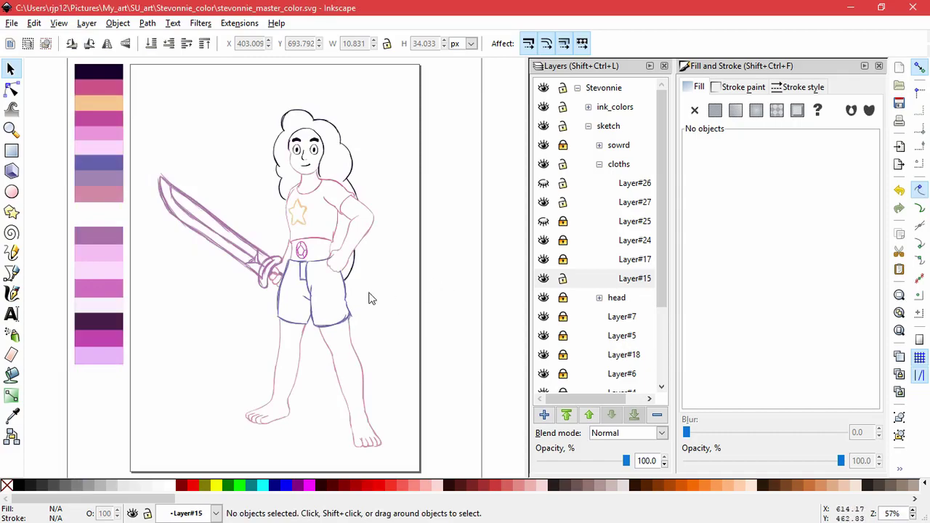
left_click(599, 164)
left_click(598, 144)
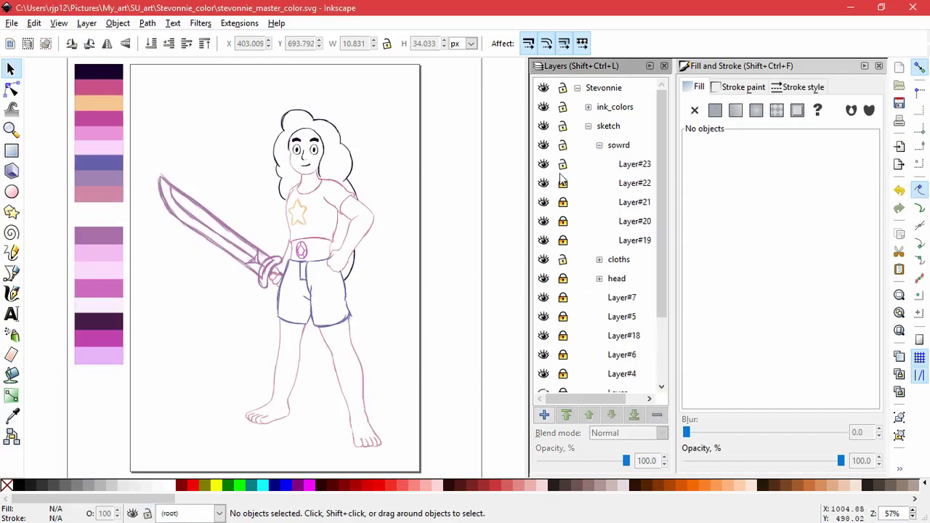
Select all the sword's sketch strokes and ungroup them into individual paths.
scroll(209, 281, "up", 3)
left_click(251, 270)
left_click(252, 259, "alt")
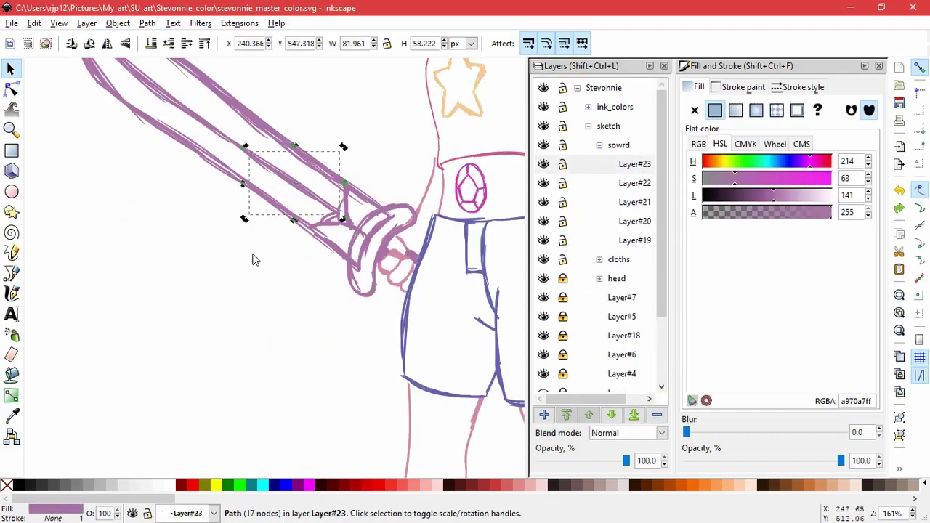
left_click(275, 305)
scroll(291, 283, "up", 4)
scroll(290, 283, "left", 2)
left_click(118, 23)
left_click(129, 94)
key("Escape")
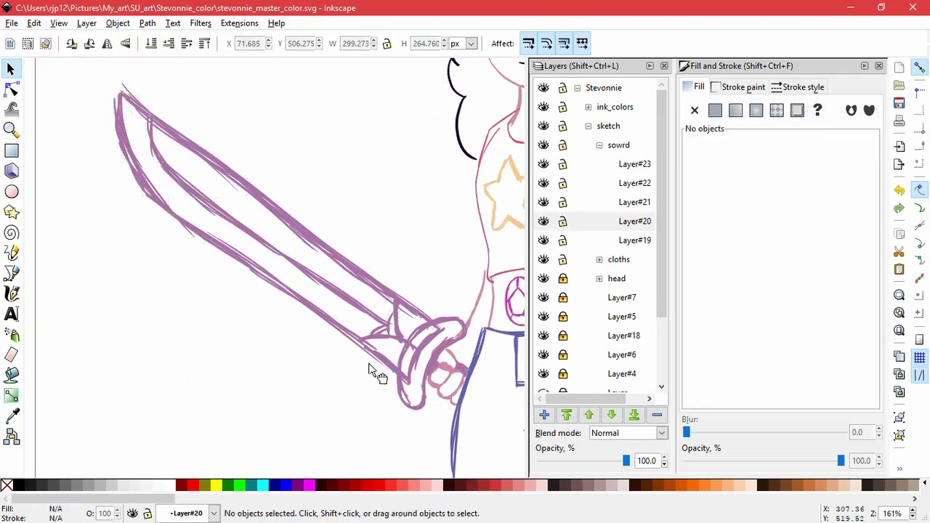
Delete the duplicate strokes along the blade's lower edge on Layer#20 and refit the remaining stroke near the guard.
left_click(301, 415)
left_click_drag(124, 270, 191, 339)
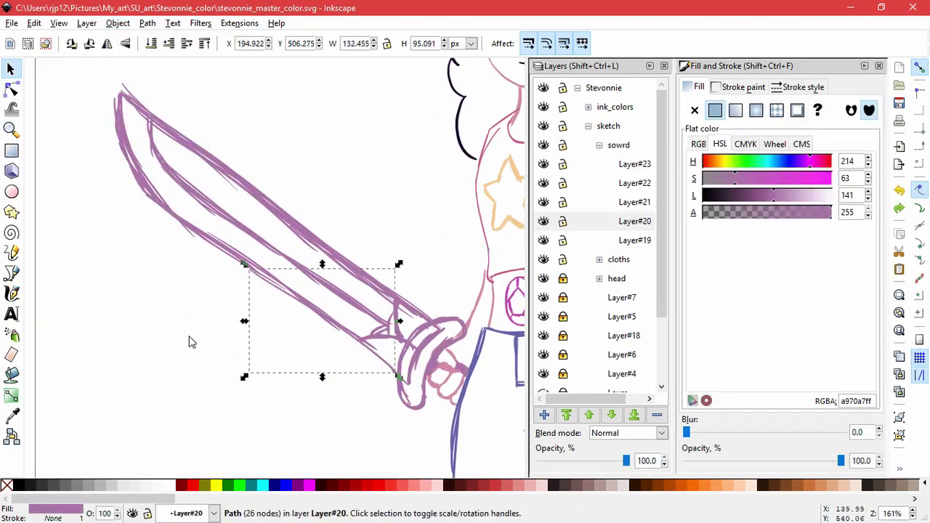
left_click_drag(274, 393, 245, 384)
key("Delete")
left_click(276, 290)
left_click_drag(276, 290, 258, 285)
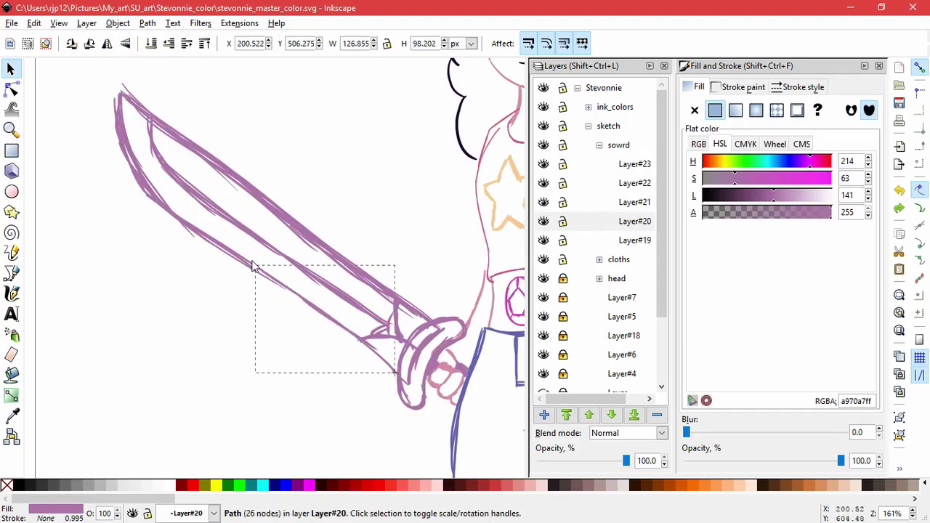
key("Escape")
left_click(201, 352)
key("Escape")
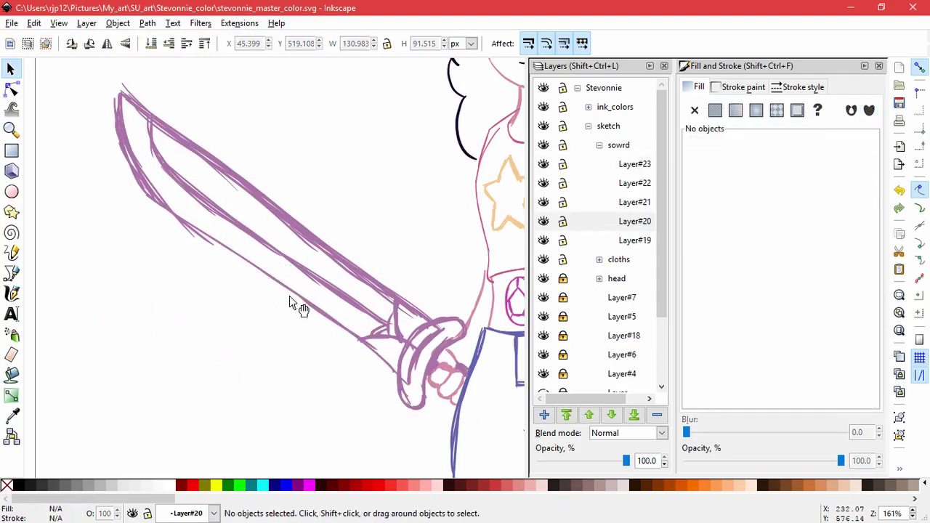
Stretch the lower blade edge stroke to meet the guard and pull the overlapping strokes off that edge.
left_click(378, 356)
key("Escape")
left_click(385, 370)
key("Escape")
left_click(394, 372)
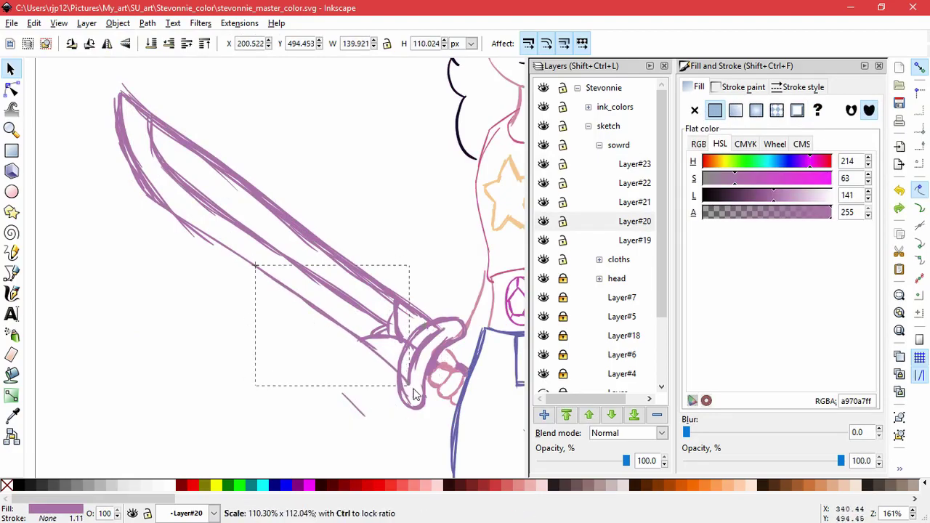
left_click(252, 276)
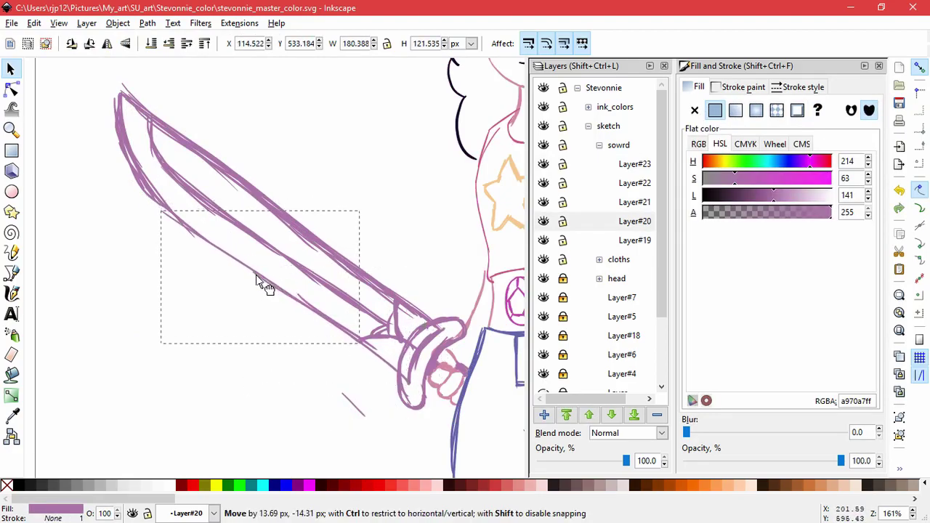
left_click_drag(255, 275, 258, 280)
key("Escape")
left_click(253, 271)
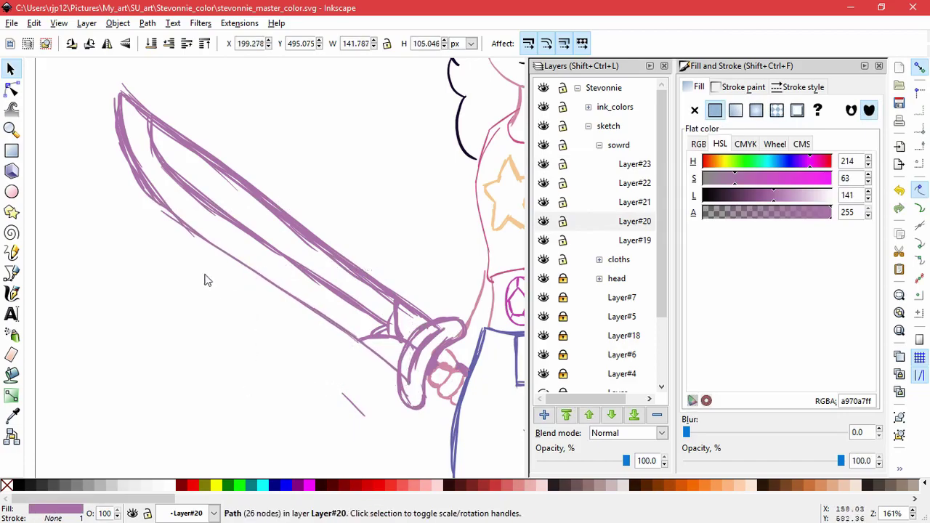
Clear the stray strokes below the guard and where the blade's lower edge starts curving toward the tip.
left_click_drag(164, 222, 156, 309)
left_click(176, 227)
left_click_drag(155, 206, 188, 231)
key("Escape")
Remove overlapping strokes from the blade's inner ridge line and upper edge.
left_click(353, 297)
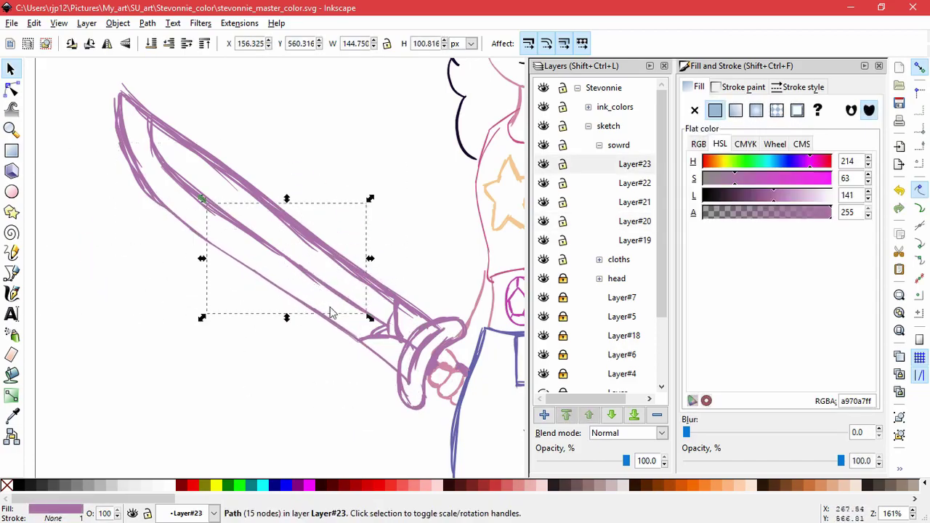
key("Escape")
left_click_drag(319, 295, 265, 370)
key("ctrl+z")
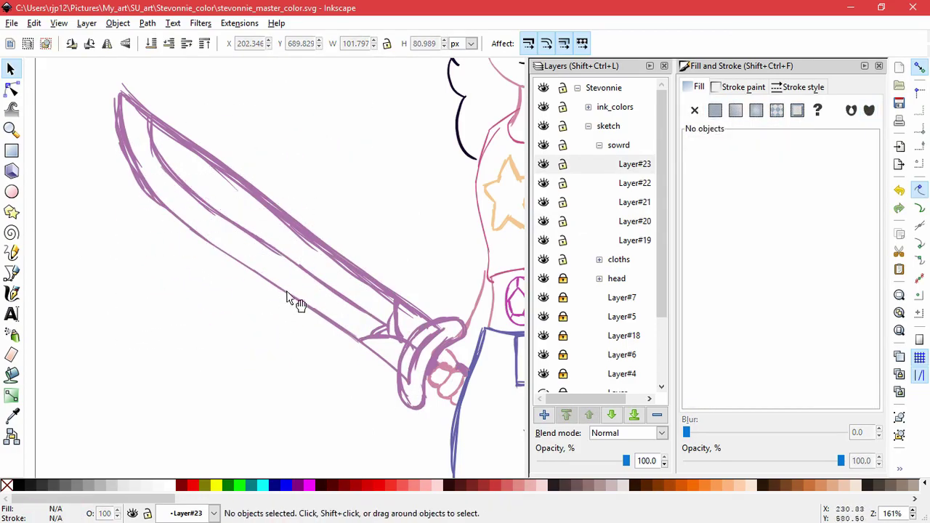
mouse_move(290, 301)
left_mouse_down()
mouse_move(328, 169)
mouse_move(272, 207)
left_mouse_up()
key("ctrl+z")
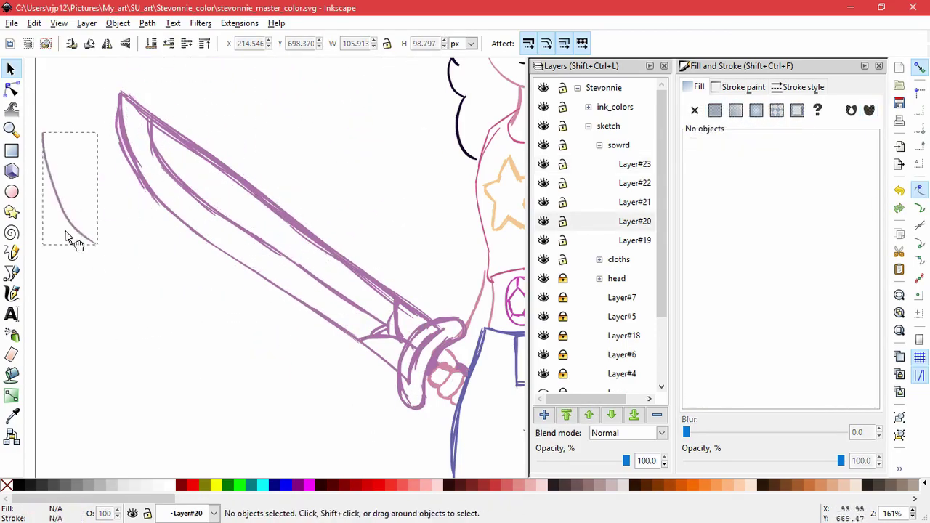
Pull the duplicate curved strokes off the blade's outer tip edge and remove them, leaving a single line.
left_click_drag(72, 239, 73, 236)
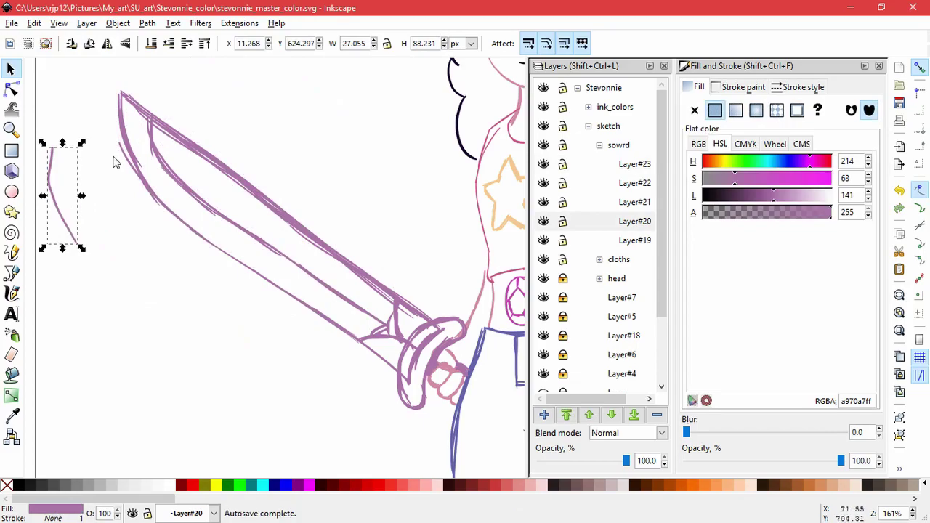
left_click(104, 218)
left_click_drag(104, 218, 134, 225)
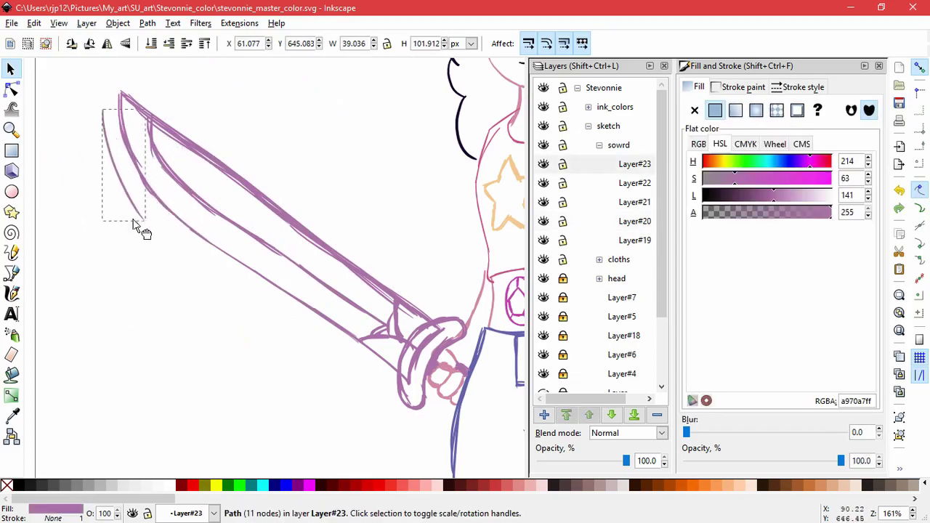
left_click(112, 234)
left_click(211, 90)
left_click(138, 109)
key("Escape")
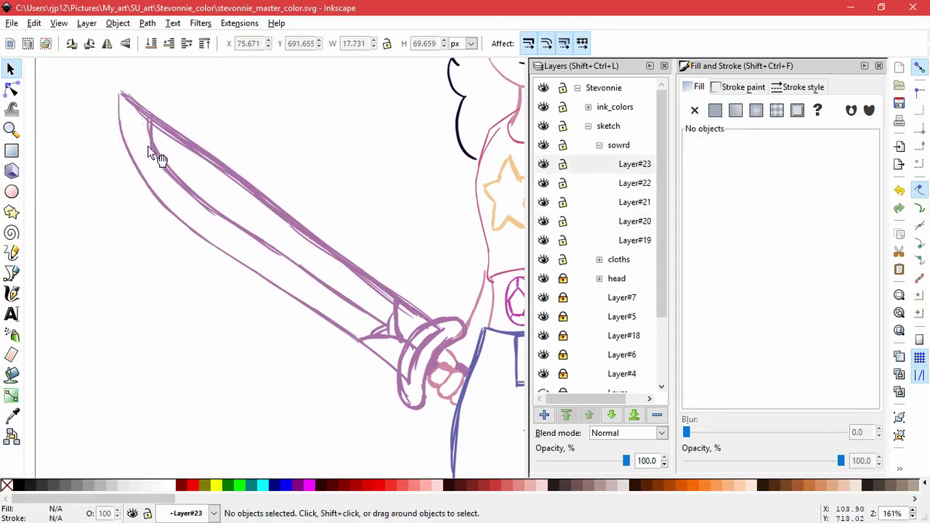
Pull the overlapping strokes off the blade's inner tip curve and upper edge and remove them.
left_click(149, 149)
left_click(124, 150)
key("Escape")
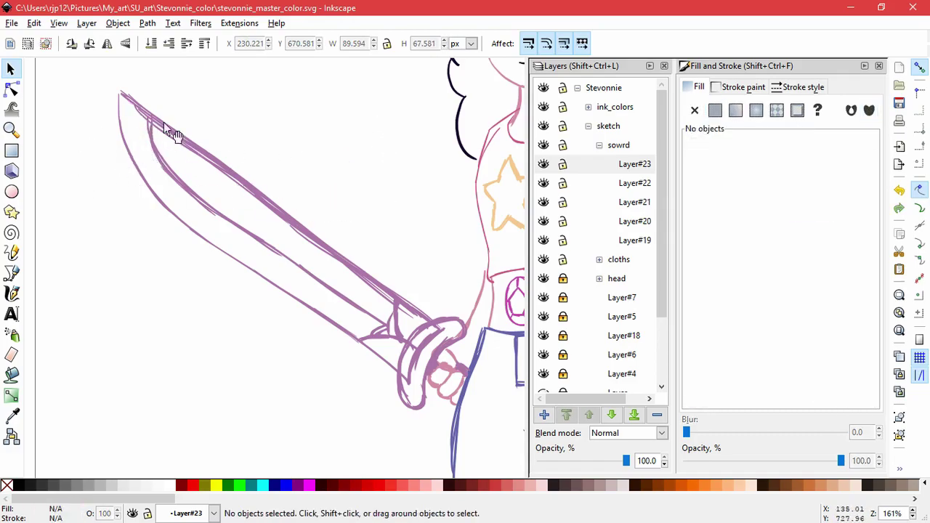
left_click(270, 208)
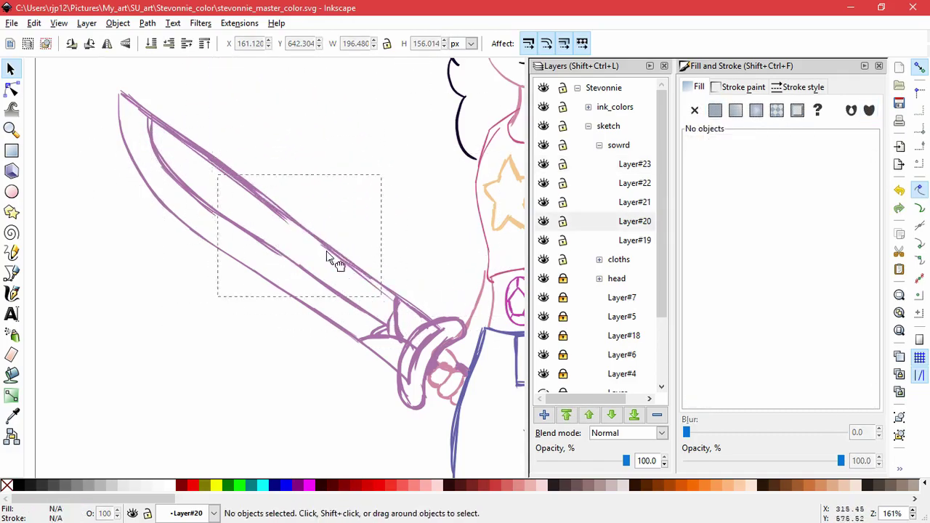
left_click(357, 175)
key("Escape")
Remove the duplicate strokes lying along the half of the blade's upper edge nearer the guard.
left_click(363, 312)
scroll(356, 298, "up", 4)
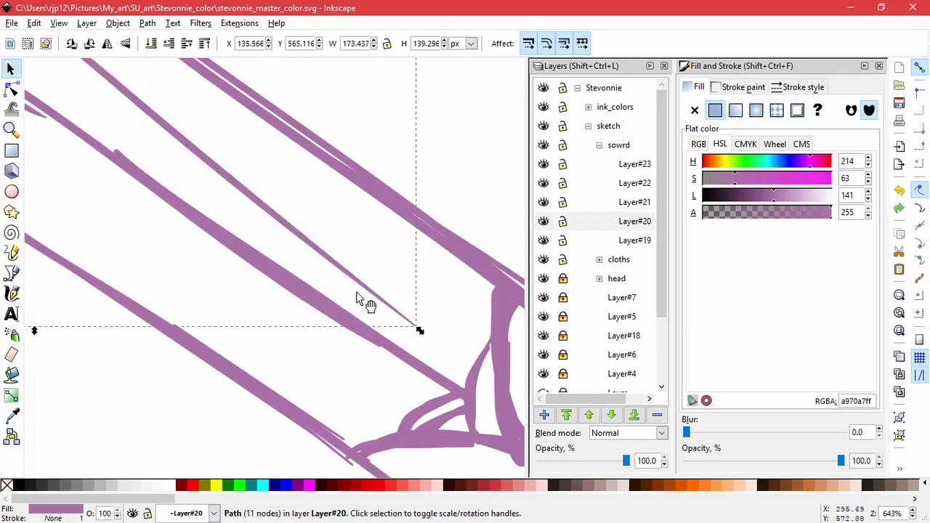
key("Escape")
scroll(356, 298, "down", 3)
left_click(426, 186)
key("Escape")
Pull the duplicate strokes off the inner ridge line and fit the remaining stroke's end to the guard detail.
left_click(240, 247)
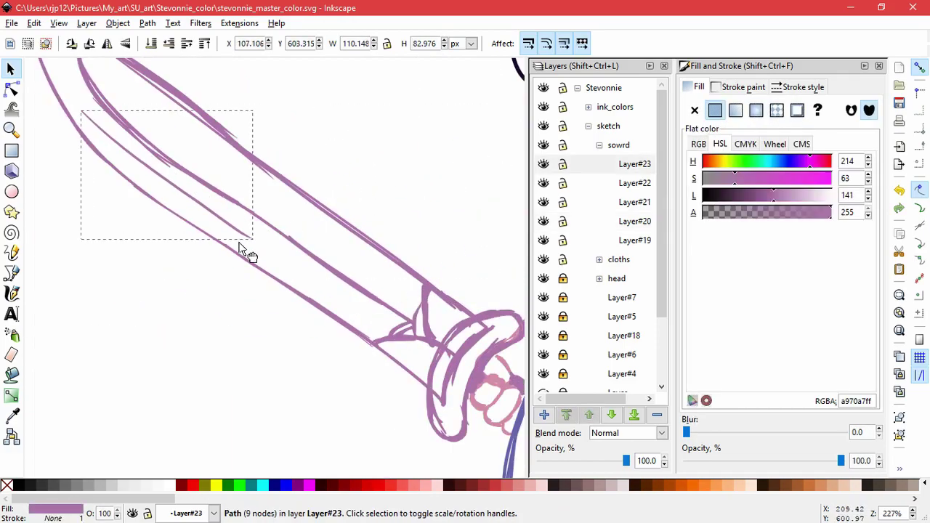
left_click(281, 242)
left_click(414, 328)
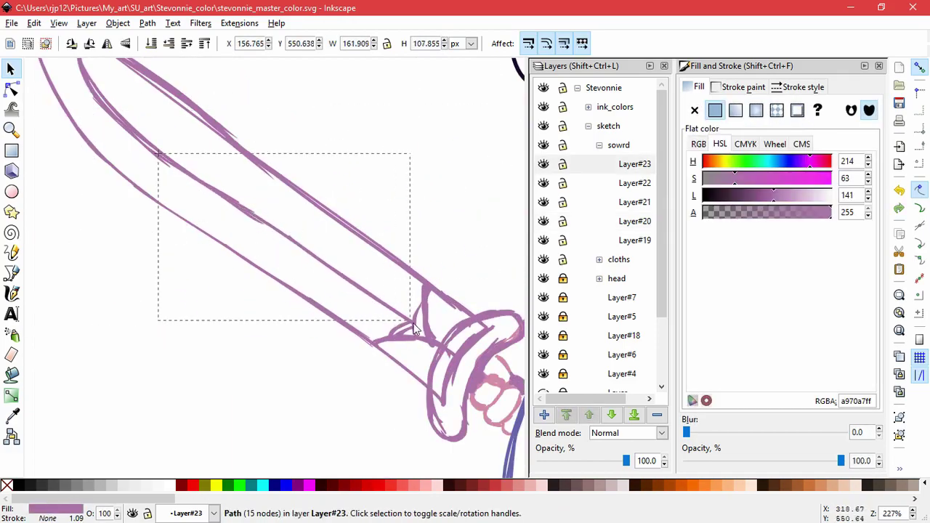
left_click(245, 251)
left_click(213, 297)
key("Escape")
scroll(215, 275, "down", 2)
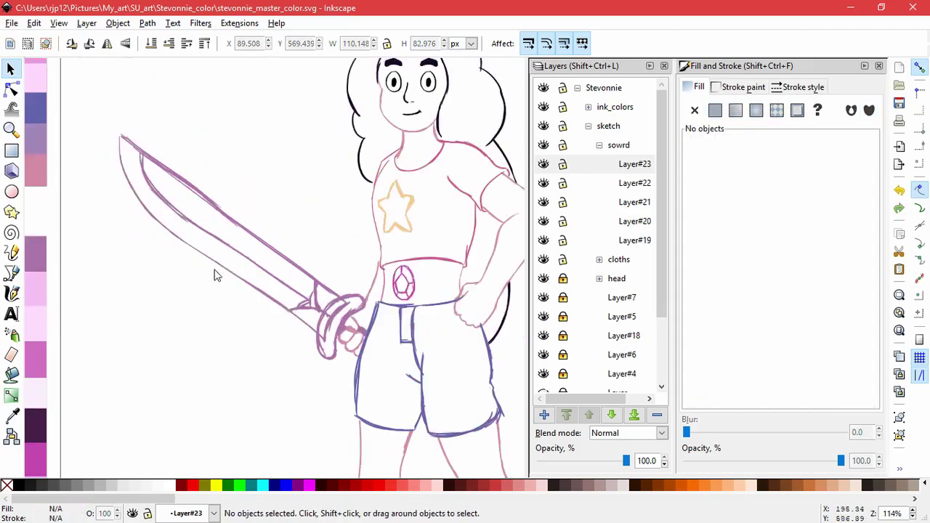
Remove the remaining overlapping strokes where the inner ridge line curves toward the blade tip.
scroll(214, 275, "up", 2)
left_click(176, 339)
left_click_drag(177, 338, 128, 311)
left_click_drag(224, 388, 238, 282)
key("Escape")
scroll(357, 276, "down", 2)
scroll(276, 231, "up", 3)
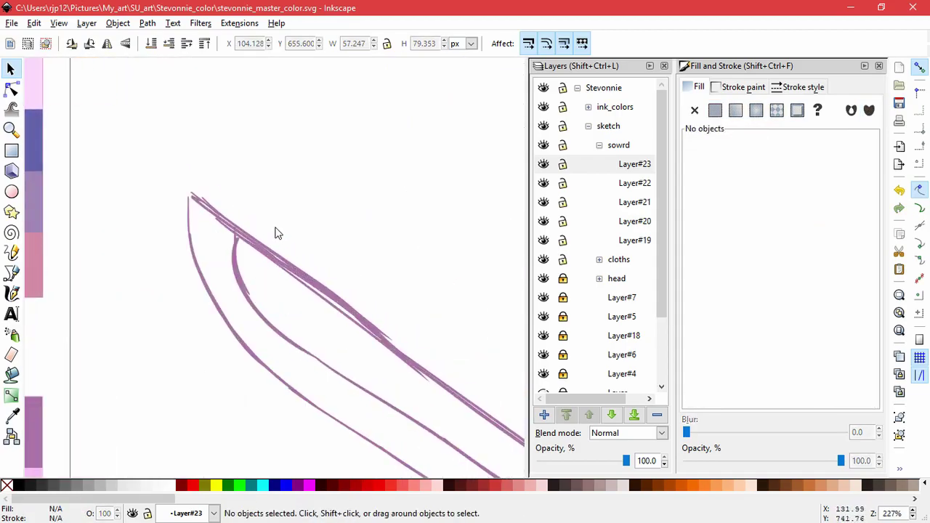
Remove the overlapping strokes that thicken the blade's upper edge near the tip.
mouse_move(276, 233)
left_mouse_down()
mouse_move(207, 235)
mouse_move(286, 266)
mouse_move(263, 273)
mouse_move(313, 332)
left_mouse_up()
key("Escape")
key("Escape")
key("Escape")
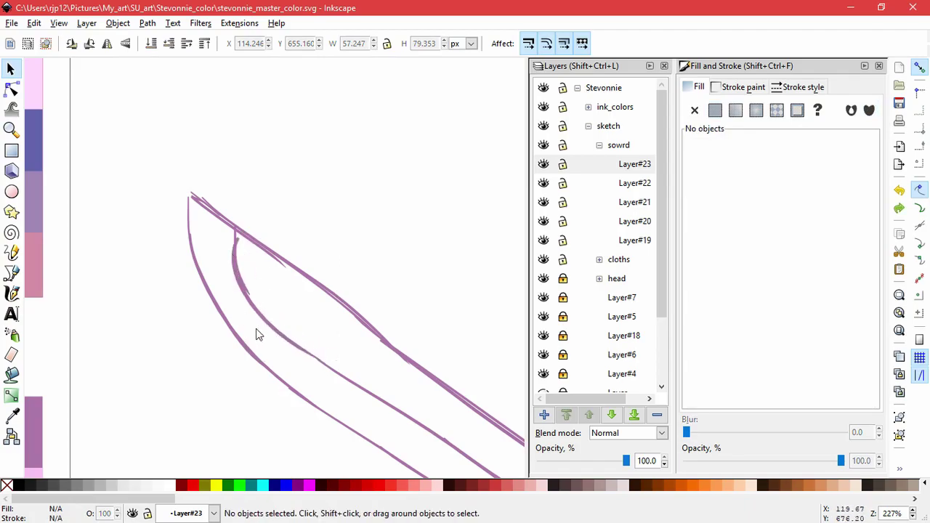
Stretch the inner tip curve so it runs from the upper edge into the ridge line, replacing the short stroke there.
left_click_drag(255, 332, 245, 226)
left_click_drag(327, 369, 375, 400)
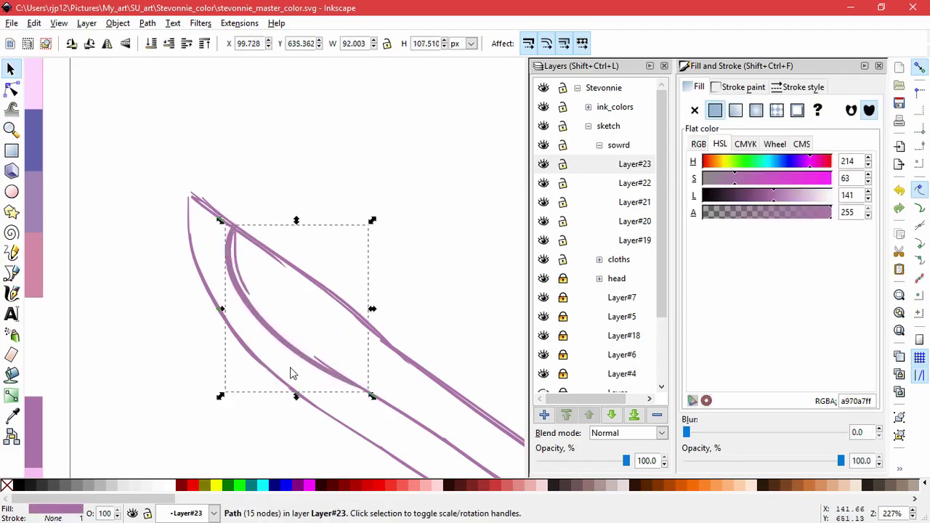
left_click_drag(299, 402, 328, 405)
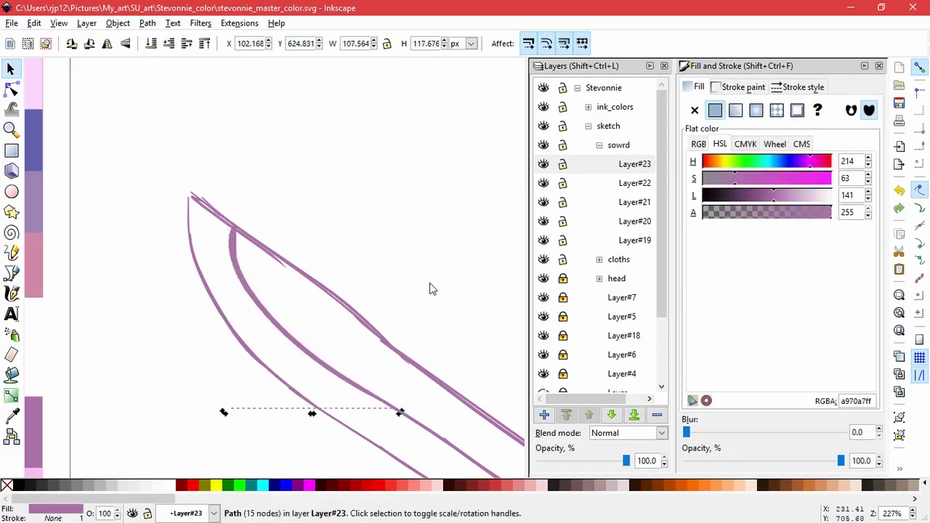
key("Escape")
Clear duplicate strokes from the blade's upper edge and stretch one remaining stroke up to the tip.
scroll(429, 283, "down", 3)
scroll(449, 304, "up", 2)
left_click(264, 186)
key("Escape")
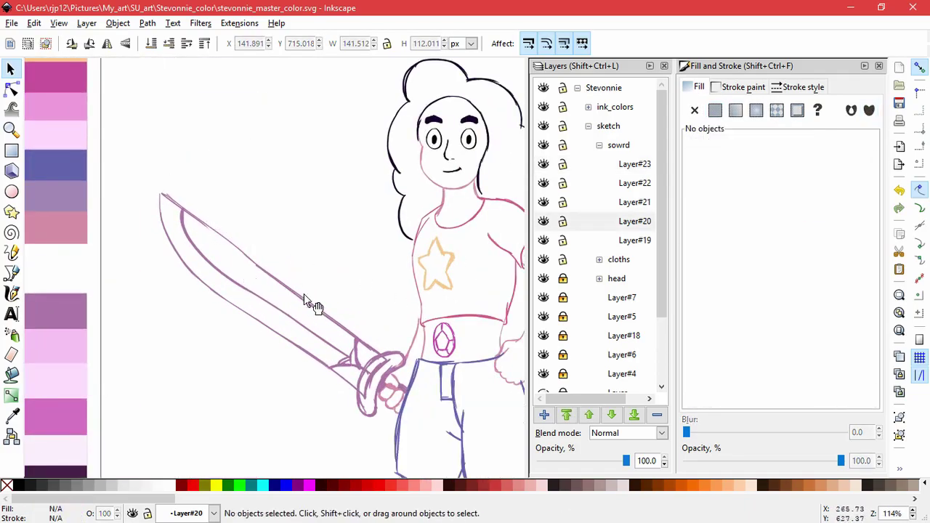
left_click_drag(379, 308, 254, 210)
left_click(258, 269)
left_click_drag(251, 260, 155, 191)
Remove the leftover upper edge pieces and extend the single upper edge stroke down to the guard.
left_click(218, 174)
key("Escape")
left_click(207, 227)
key("Escape")
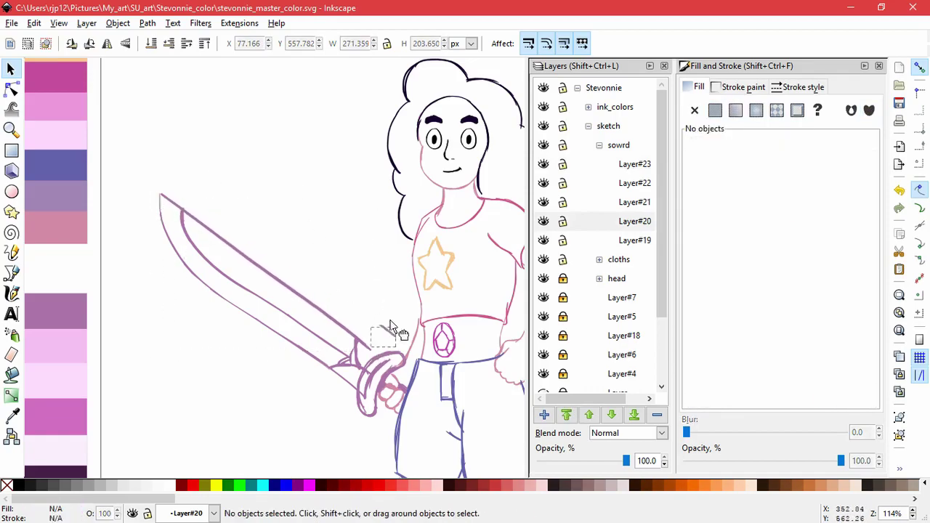
left_click(390, 327)
left_click_drag(372, 354, 389, 368)
key("Escape")
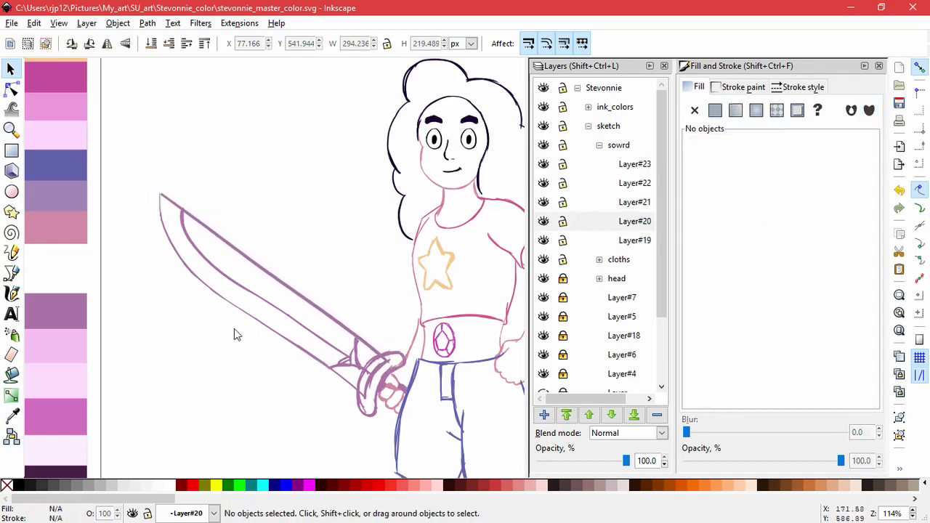
Remove the overlapping middle ridge stroke and extend the inner curve's end nodes down to the guard detail.
left_click(266, 342)
left_click_drag(266, 341, 287, 377)
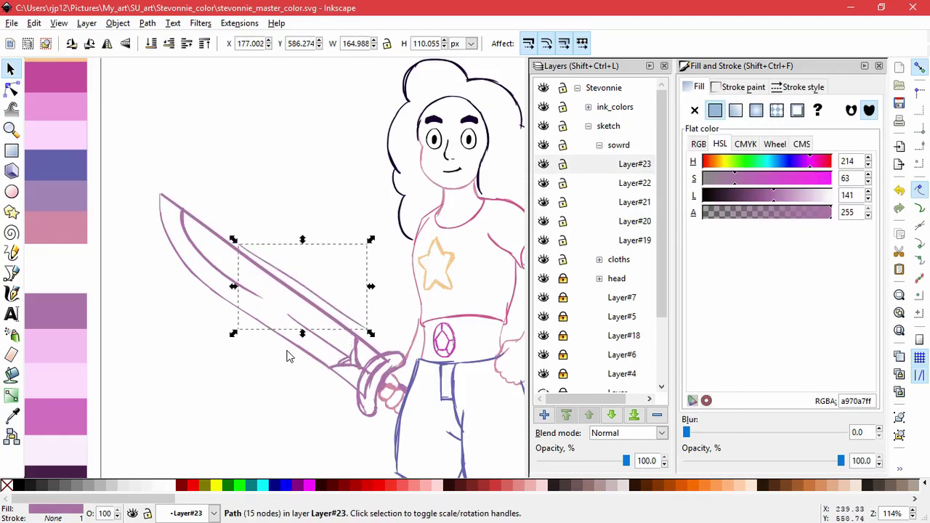
key("Escape")
key("n")
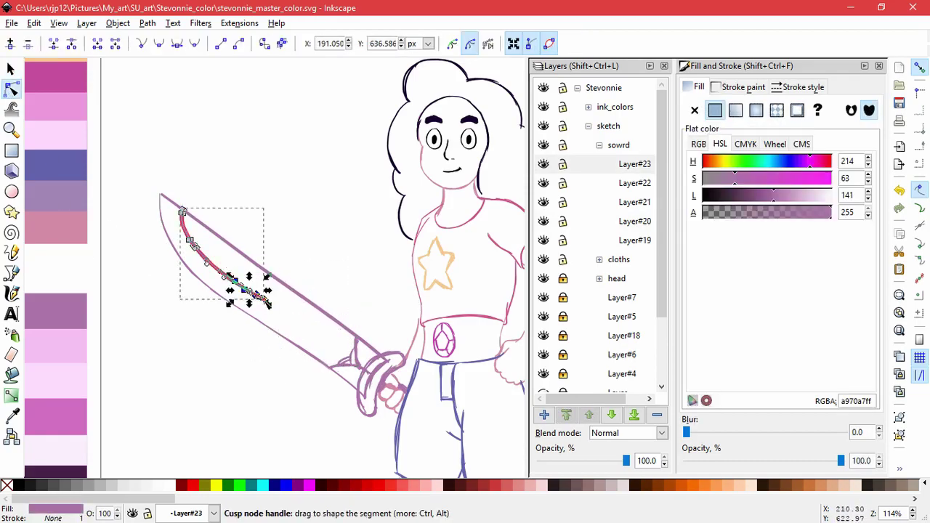
scroll(225, 290, "up", 1)
mouse_move(299, 320)
left_mouse_down()
mouse_move(401, 384)
mouse_move(384, 373)
left_mouse_up()
left_click(291, 224)
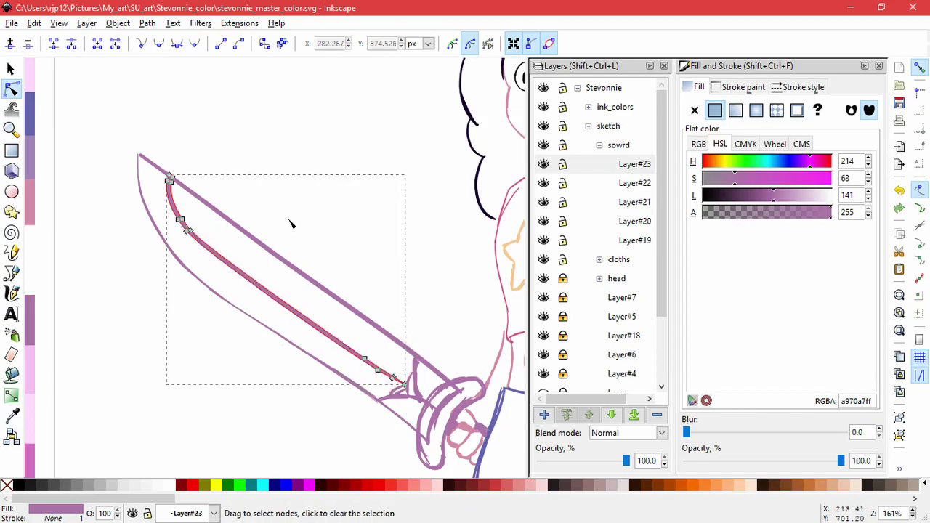
Select all the blade's outline and ridge strokes together by drawing over them.
left_click(291, 224)
scroll(356, 247, "down", 3)
scroll(351, 247, "up", 1)
key("s")
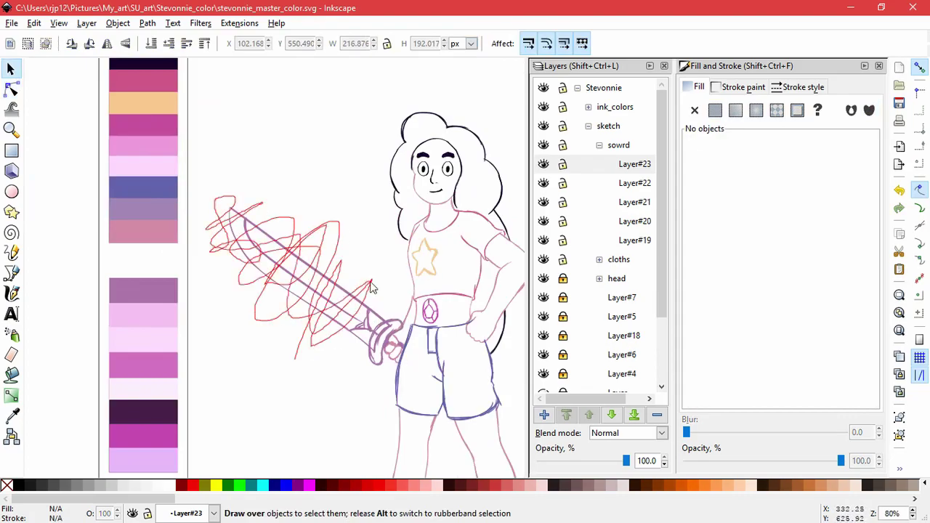
left_click_drag(335, 377, 363, 311)
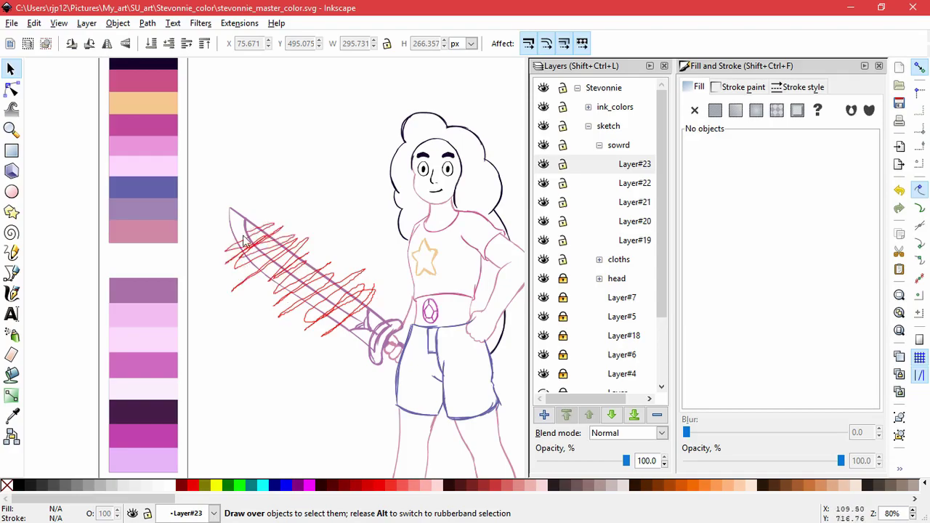
left_click_drag(286, 242, 280, 239)
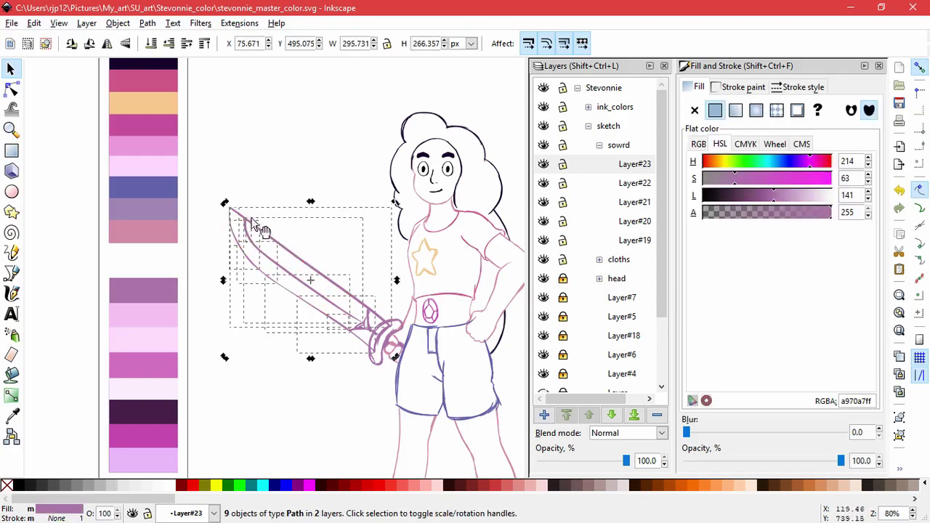
Try to rotate the selected blade strokes upward around the guard.
left_click(253, 223)
left_click_drag(230, 266, 234, 258)
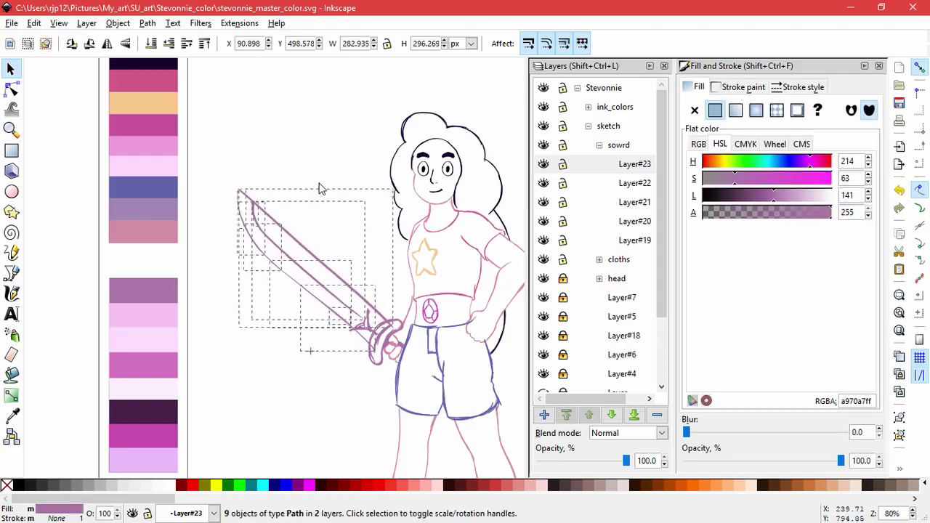
key("ctrl+z")
key("ctrl+z")
Shrink the blade strokes slightly toward the tip and select them again by drawing over them.
left_click_drag(396, 284, 367, 280)
left_click_drag(383, 324, 374, 318)
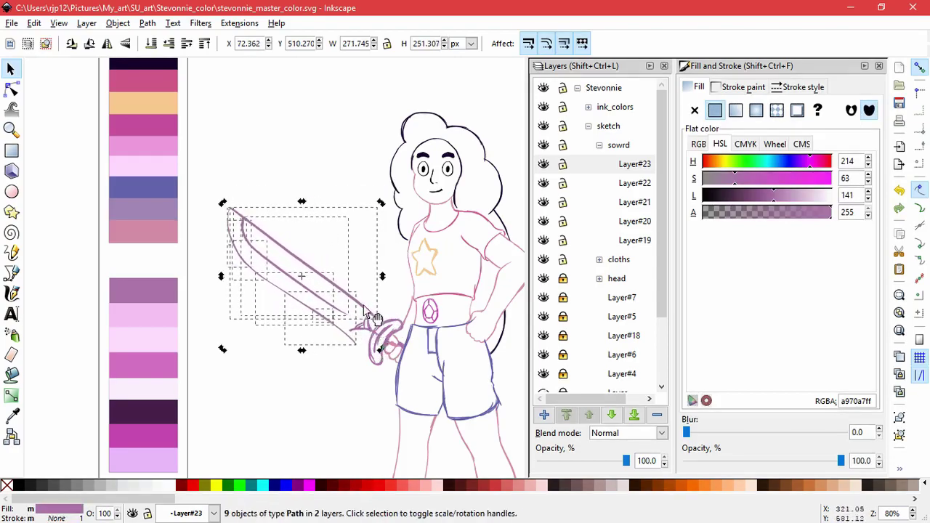
left_click(367, 316)
left_click(373, 269)
left_click_drag(372, 266, 296, 317)
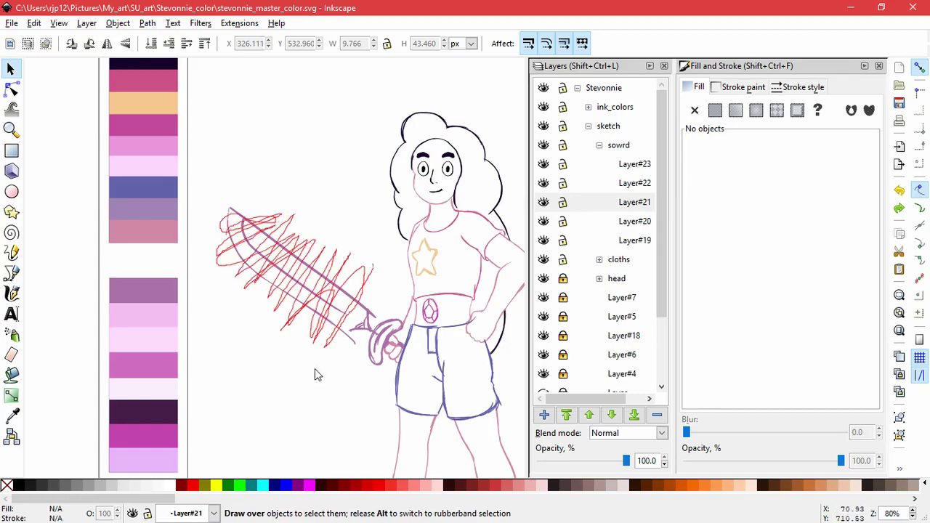
Group the strokes of the sword's blade and refit the group closer to the guard.
left_click_drag(318, 375, 317, 374)
key("ctrl+g")
left_click_drag(224, 322, 240, 330)
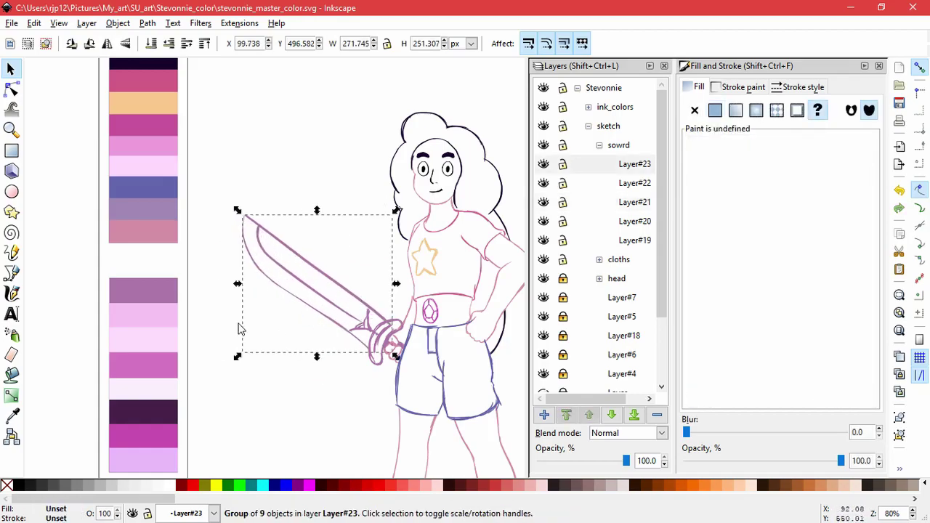
key("w")
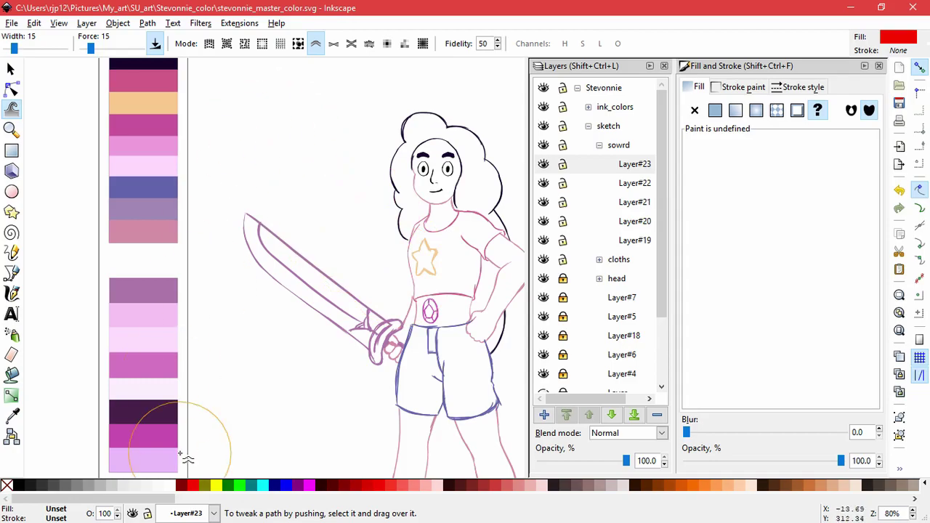
key("s")
left_click(251, 258)
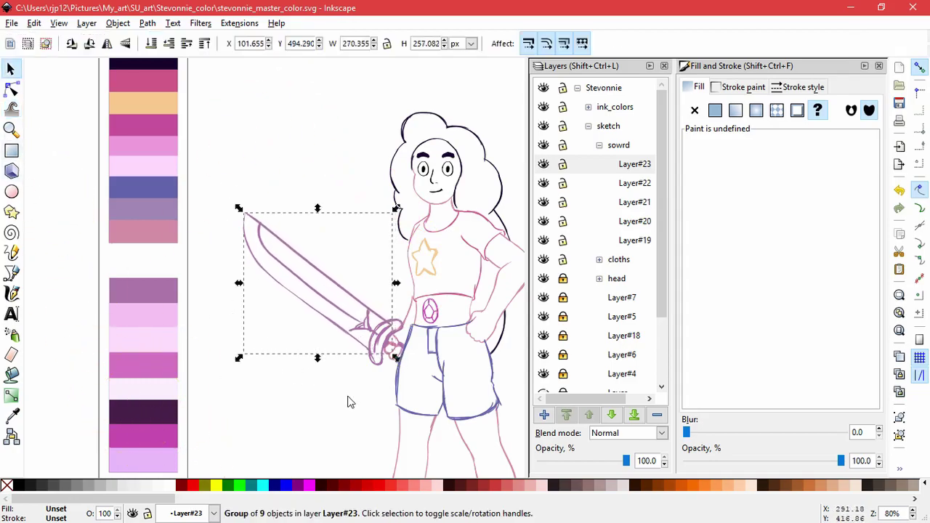
Ungroup the blade and rescale its four lower-edge strokes to line up with the guard.
left_click(117, 22)
left_click(145, 92)
scroll(309, 384, "up", 1)
mouse_move(378, 385)
left_mouse_down()
mouse_move(367, 317)
mouse_move(338, 327)
left_mouse_up()
left_click_drag(208, 244, 211, 239)
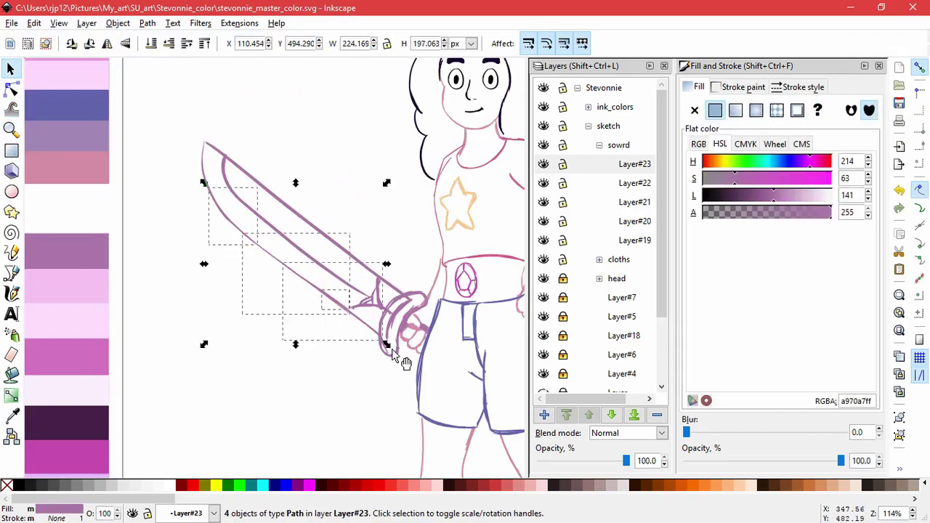
left_click_drag(291, 350, 304, 363)
key("Escape")
key("5")
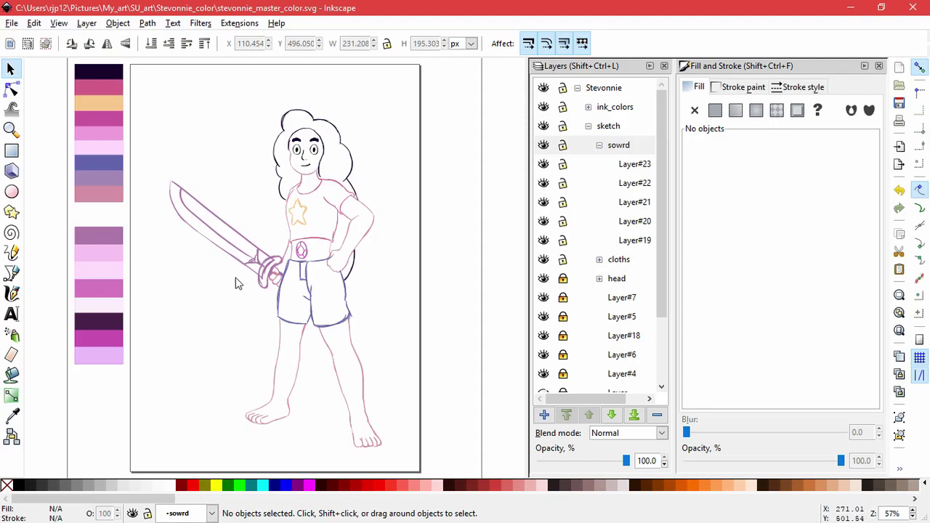
Select all nine blade strokes and extend the blade outward at its tip, away from the guard.
scroll(231, 283, "up", 3)
scroll(225, 279, "down", 2)
left_click_drag(224, 271, 200, 265)
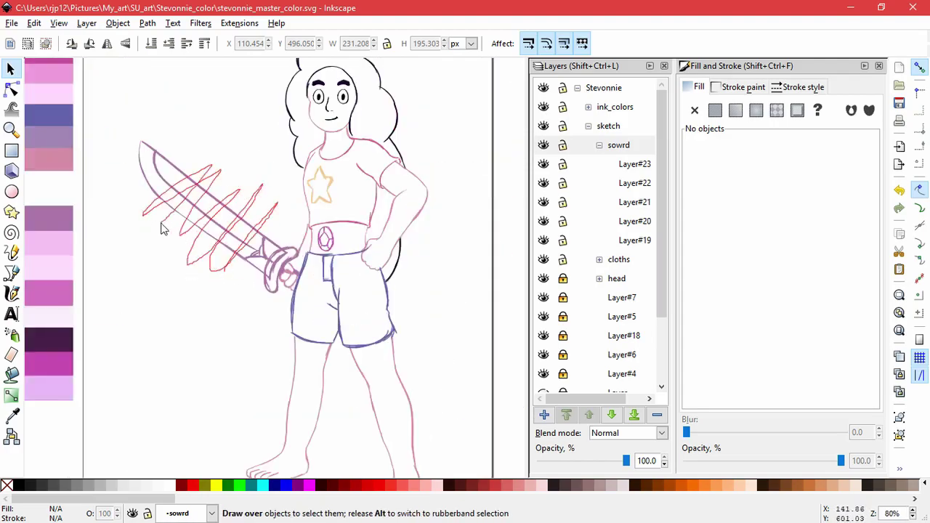
left_click_drag(142, 151, 138, 146)
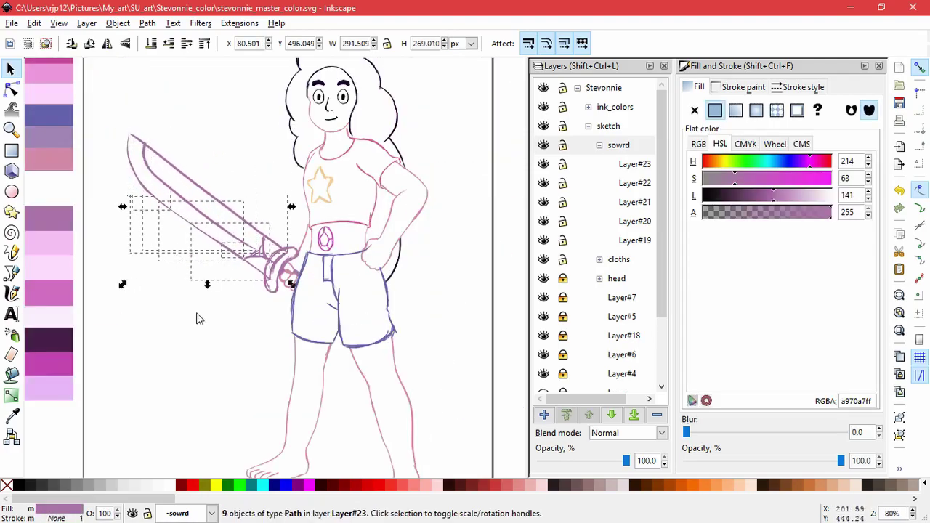
key("Escape")
Delete the redundant stroke from the ornament at the blade's base and adjust the curved stroke beside it.
scroll(276, 347, "down", 2)
scroll(253, 303, "up", 5)
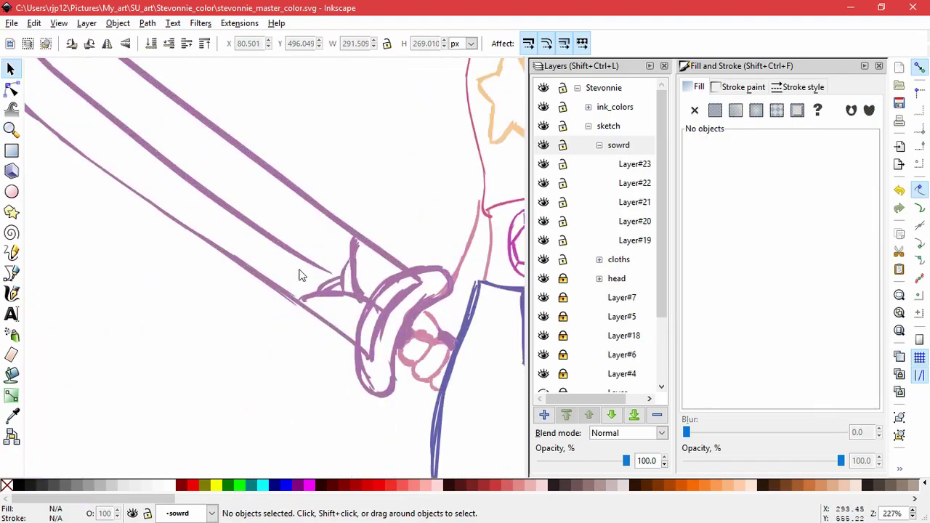
left_click(332, 279)
key("Escape")
scroll(312, 348, "down", 2)
scroll(398, 165, "up", 4)
left_click(398, 164)
left_click(315, 226)
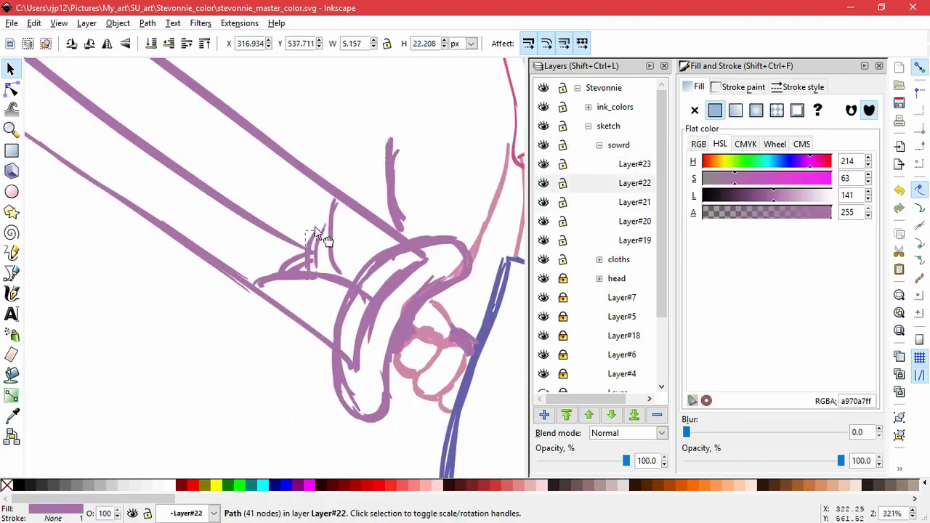
left_click(341, 222)
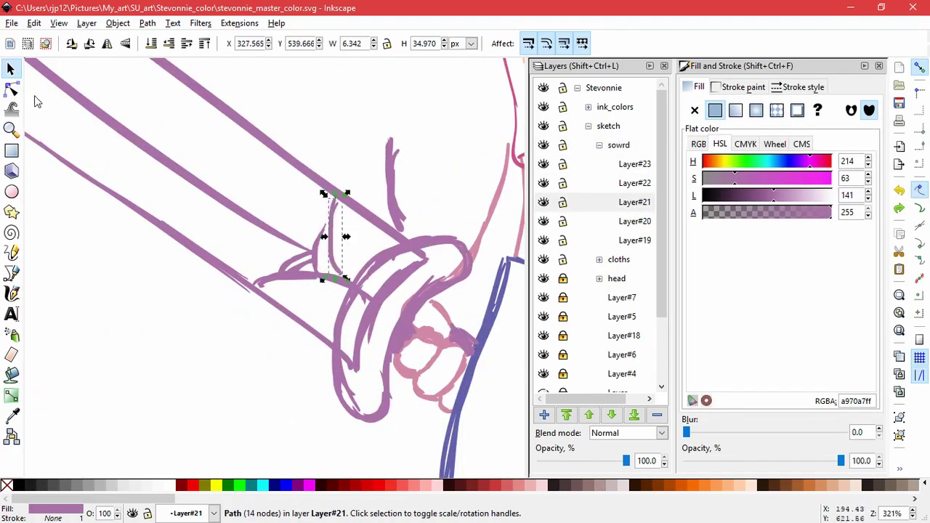
left_click(12, 107)
key("s")
key("Tab")
key("Escape")
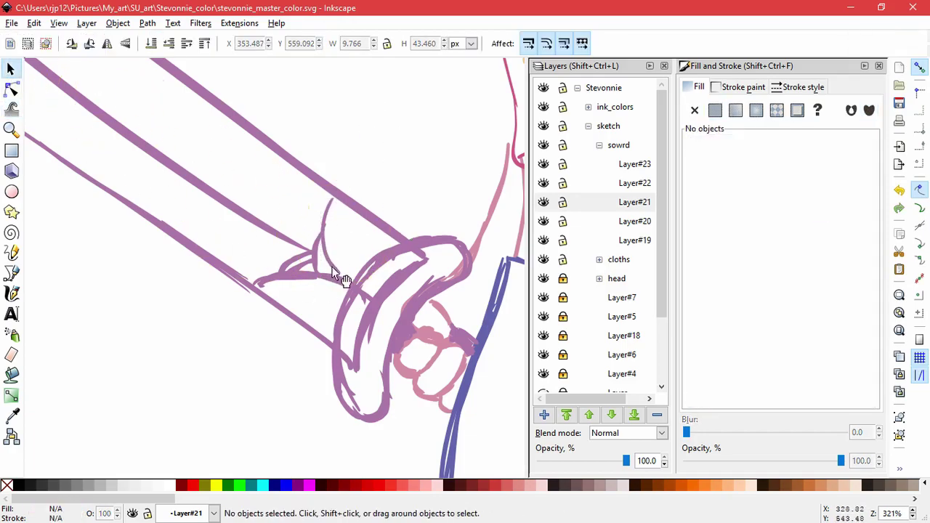
Fit the ornament's curved stroke to the blade's upper edge and delete the duplicate strokes along its bottom arc.
left_click(341, 280)
left_click_drag(350, 200, 352, 195)
key("Escape")
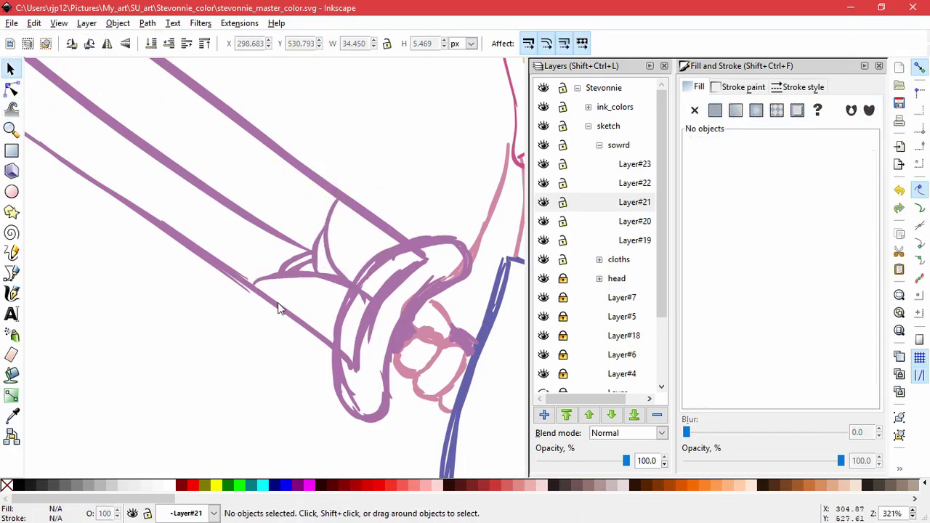
left_click(268, 285)
key("Escape")
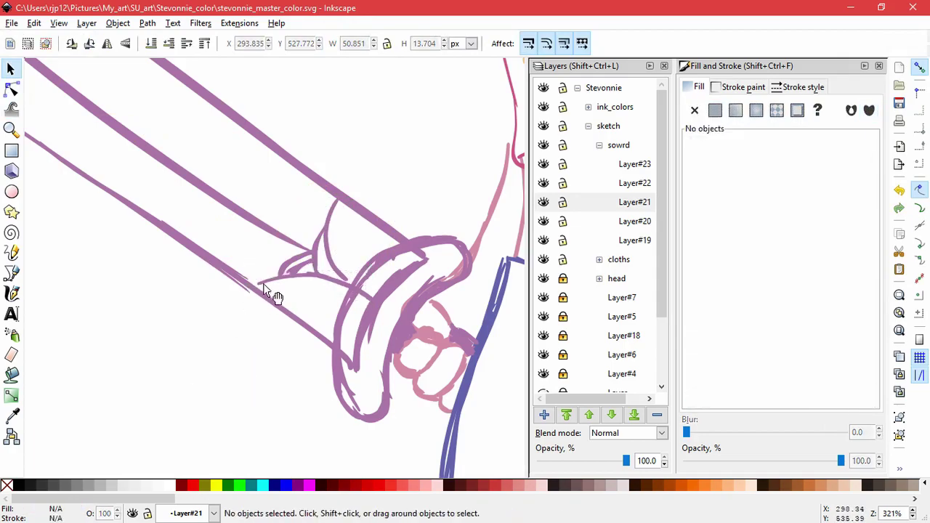
left_click(283, 288)
key("Escape")
Delete the overlapping strokes around the small inner arcs of the ornament at the blade's base.
scroll(302, 278, "up", 5)
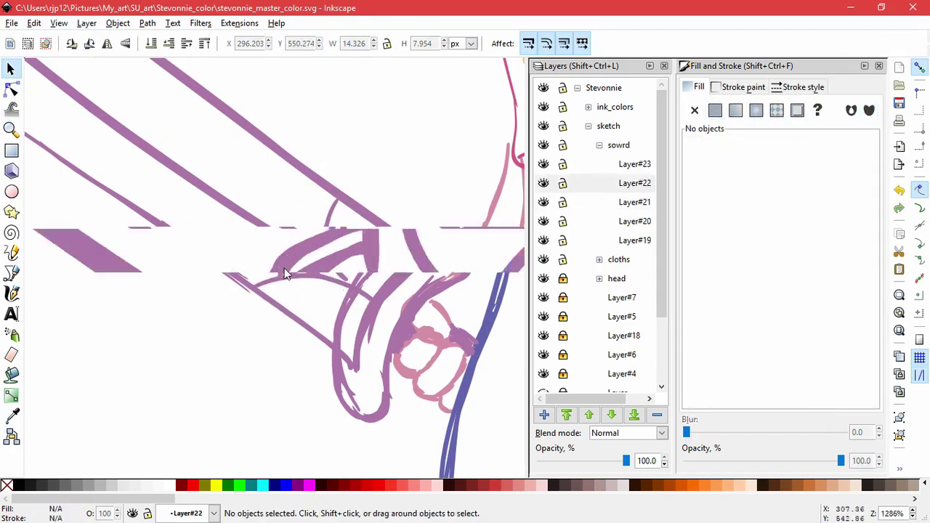
left_click(182, 234)
key("Delete")
left_click(409, 297)
key("Delete")
scroll(448, 409, "down", 5)
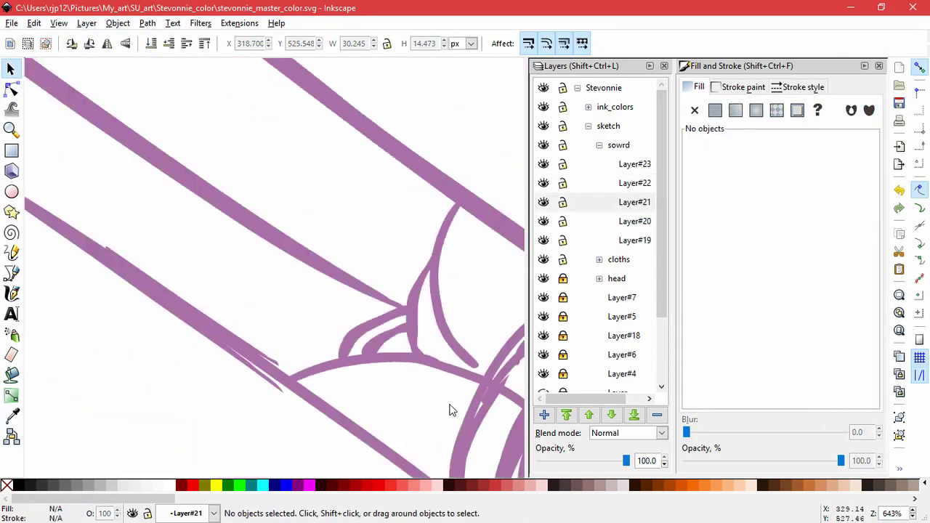
left_click(482, 379)
key("Escape")
Delete the doubled strokes along the blade's lower edge near the ornament, leaving a single clean line.
scroll(391, 429, "down", 2)
scroll(391, 429, "up", 3)
left_click(408, 387)
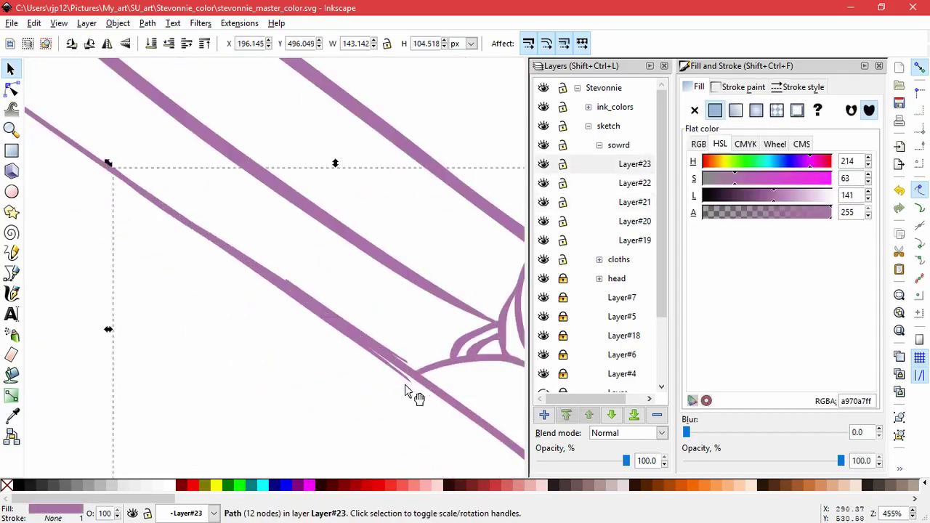
key("Escape")
left_click(412, 390)
key("Escape")
left_click(408, 358)
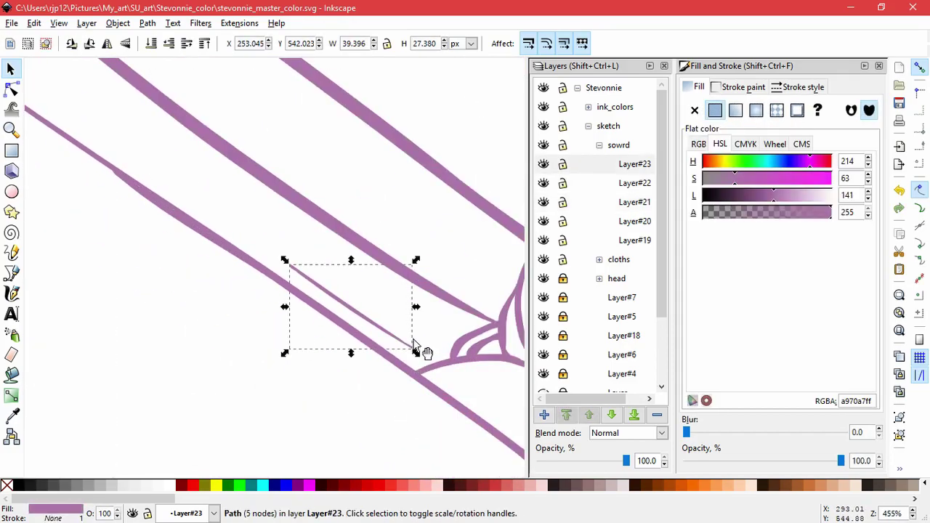
key("Escape")
Pull the redundant overlapping strokes out of the sword's guard and delete them.
scroll(384, 390, "down", 3)
scroll(349, 403, "right", 3)
scroll(317, 415, "down", 1)
left_click(269, 418)
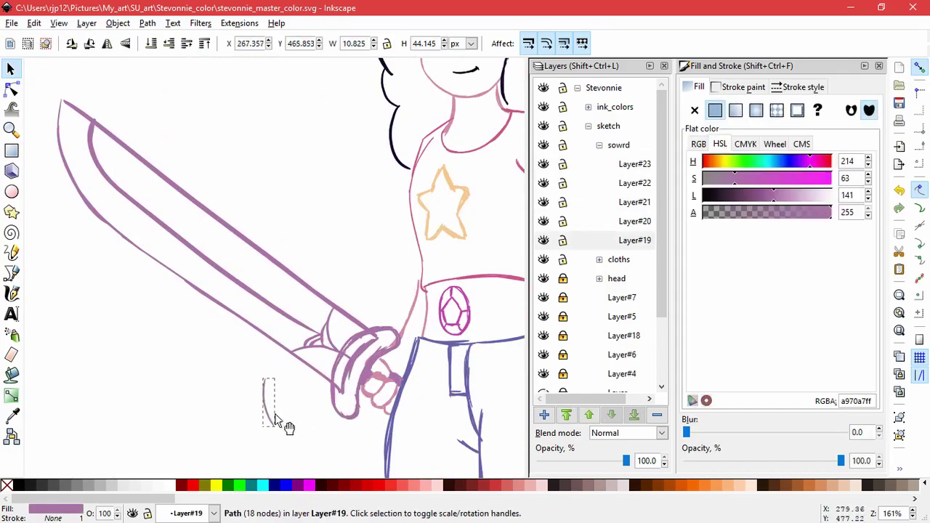
key("Escape")
scroll(400, 380, "up", 2)
scroll(332, 446, "up", 1)
left_click(332, 446)
key("Escape")
Delete the duplicate short handle strokes between the fingers and the shorts.
scroll(434, 399, "up", 1)
left_click(434, 396)
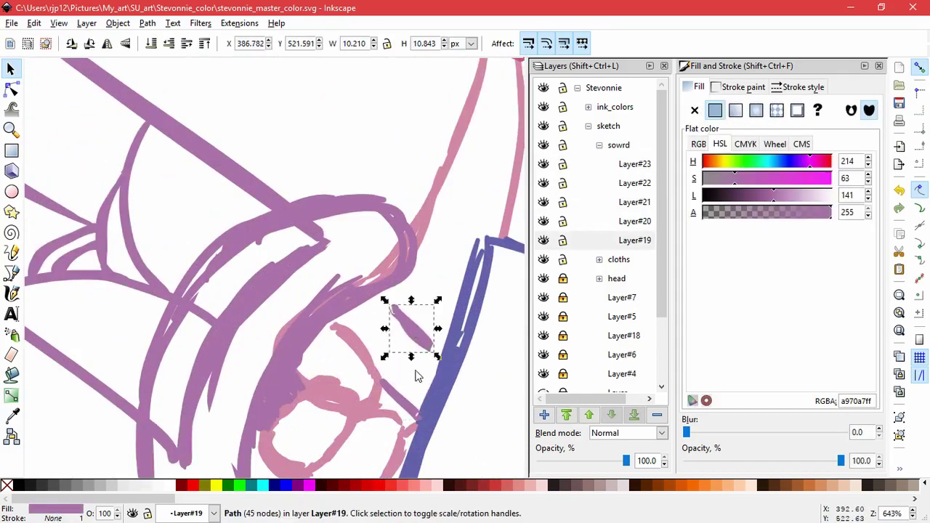
left_click(431, 420)
key("Escape")
Delete the thick leftover stroke between the guard and the fingers and reposition the short handle stroke there.
left_click_drag(281, 400, 359, 364)
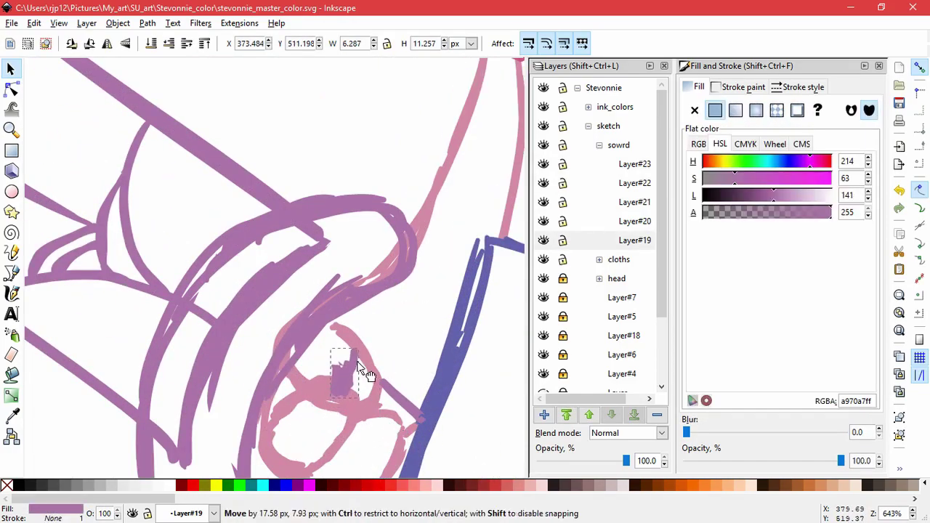
left_click(368, 405)
left_click_drag(368, 406, 280, 429)
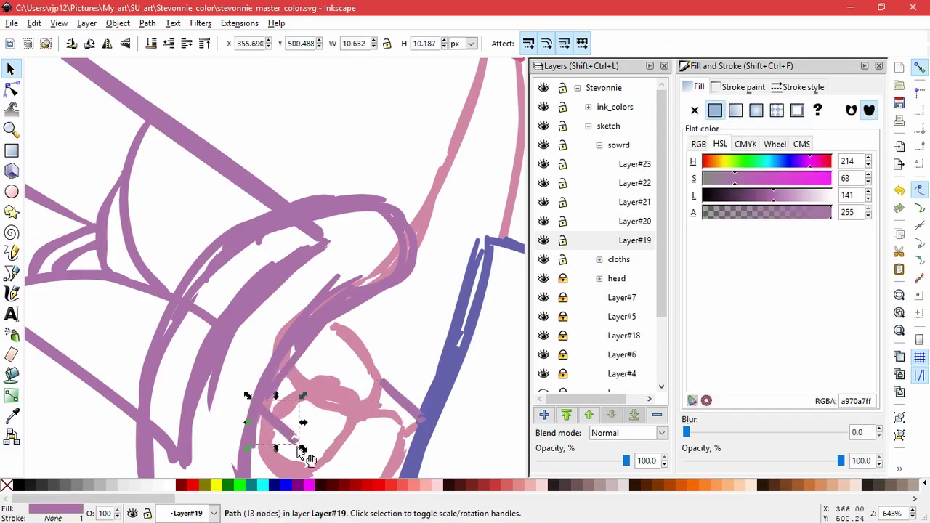
left_click(352, 411)
Delete the redundant strokes along the guard's hand-side edge and rescale the remaining stroke to fit the outline.
left_click(308, 270)
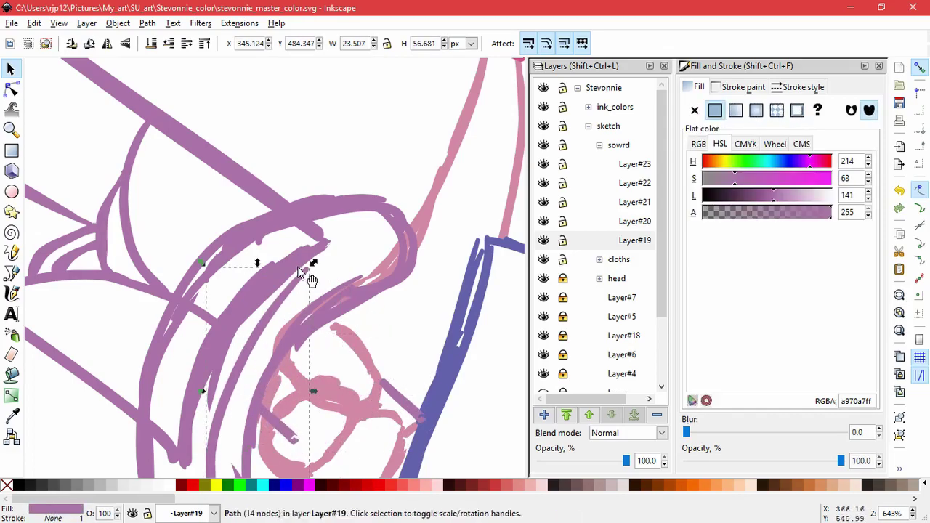
left_click(332, 269)
left_click_drag(332, 269, 389, 255)
key("Escape")
left_click(390, 255)
left_click_drag(332, 312, 368, 297)
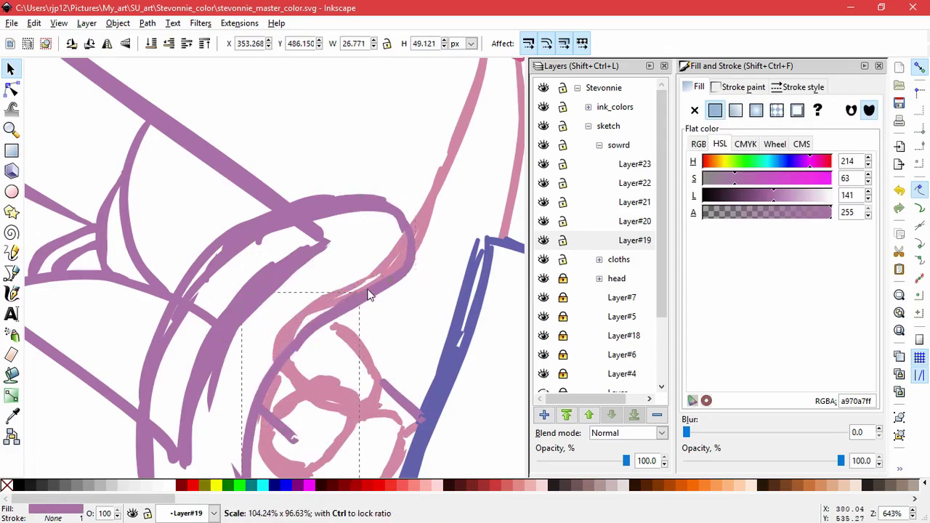
key("Escape")
Delete the duplicate stroke along the guard's upper edge and skew the remaining one to join the rounded corner.
mouse_move(249, 295)
left_mouse_down()
mouse_move(309, 148)
mouse_move(318, 167)
left_mouse_up()
key("Escape")
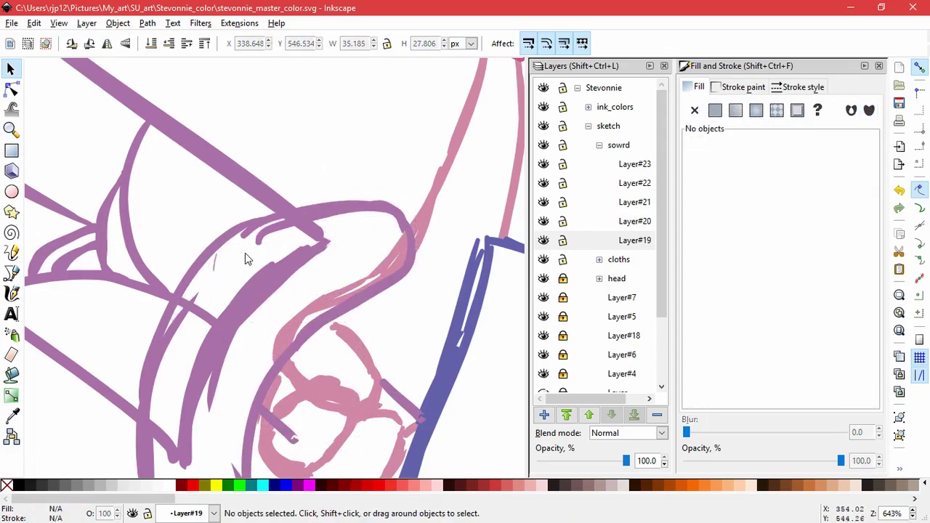
left_click(220, 250)
left_click_drag(367, 223, 390, 224)
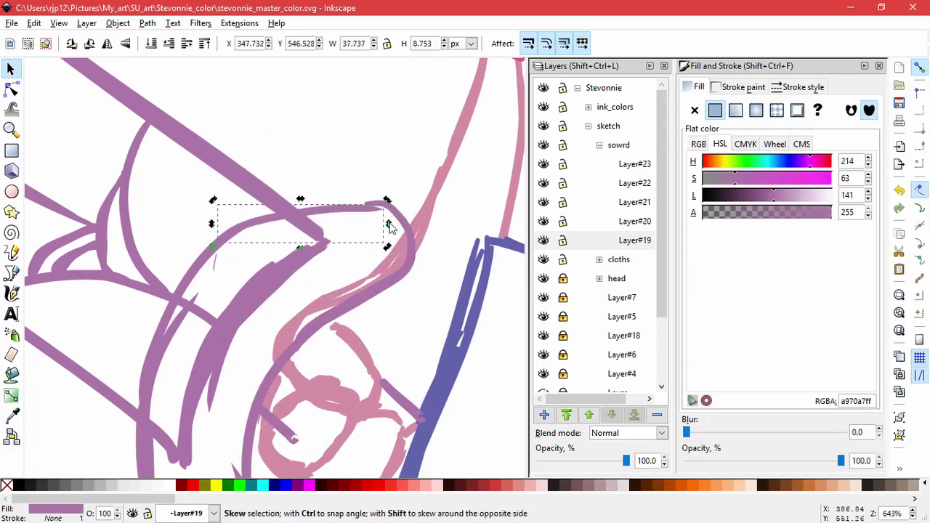
key("ctrl+Page_Up")
Delete the overlapping strokes on the guard's inner curve, undoing one mistaken change along the way.
scroll(218, 319, "down", 3)
left_click(265, 294)
key("ctrl+Page_Up")
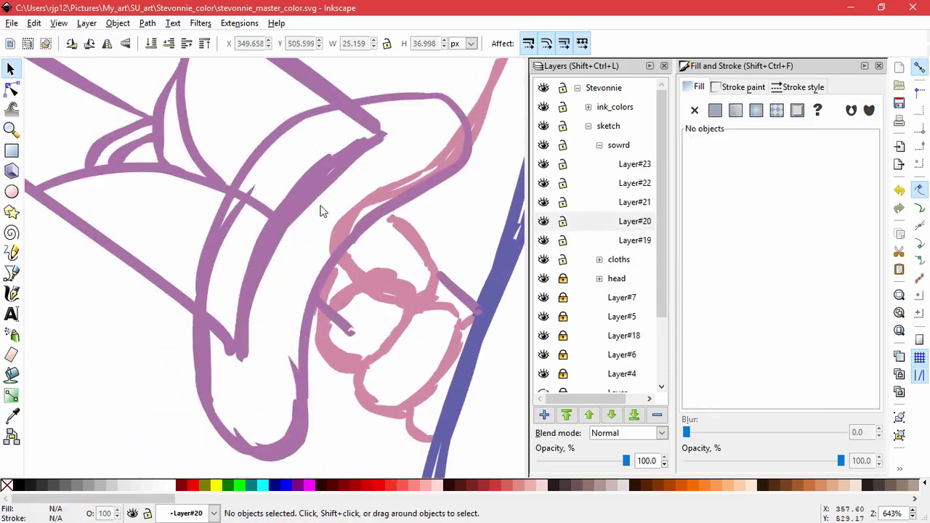
left_click(270, 141)
key("ctrl+z")
left_click(315, 187)
left_click(332, 238)
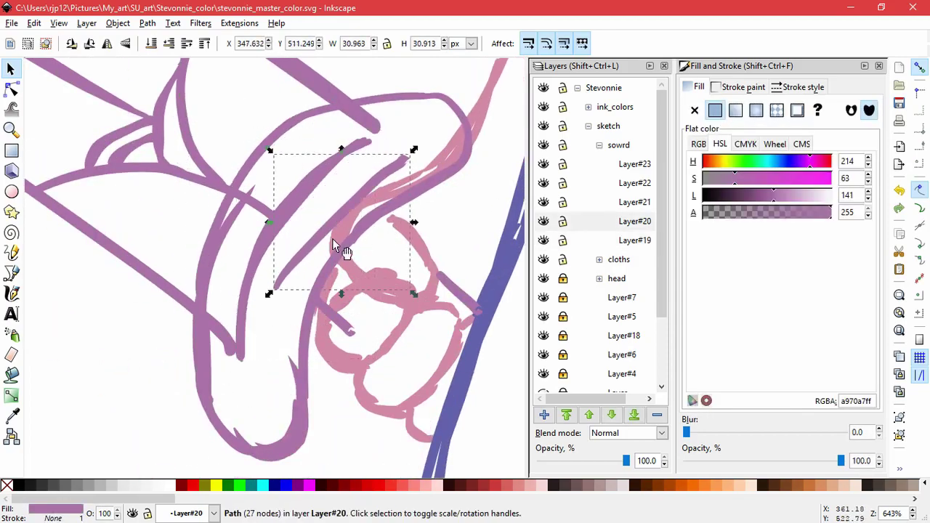
left_click(363, 180)
left_click_drag(373, 181, 369, 149)
key("Escape")
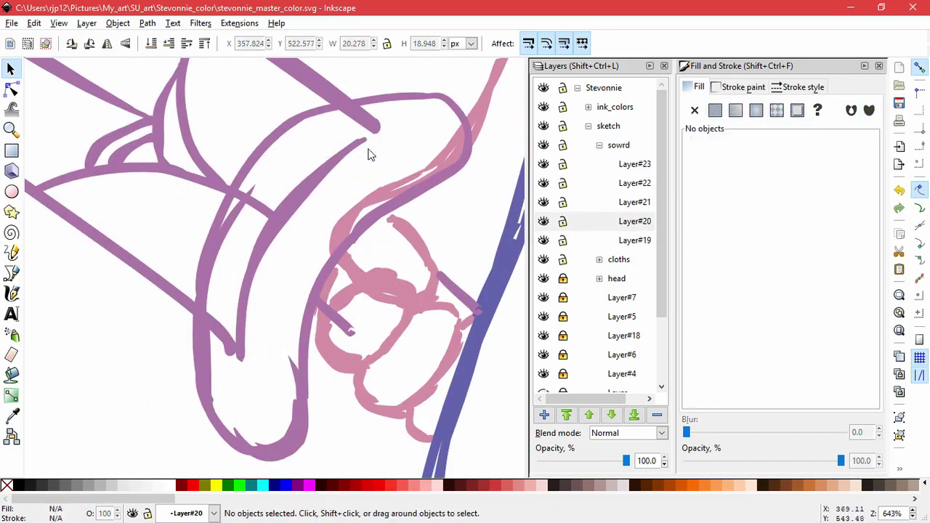
Stretch the two strokes of the guard's inner curve so they meet the blade's upper and lower edges.
left_click(370, 163)
left_click(328, 176)
key("Escape")
left_click_drag(353, 194, 231, 411)
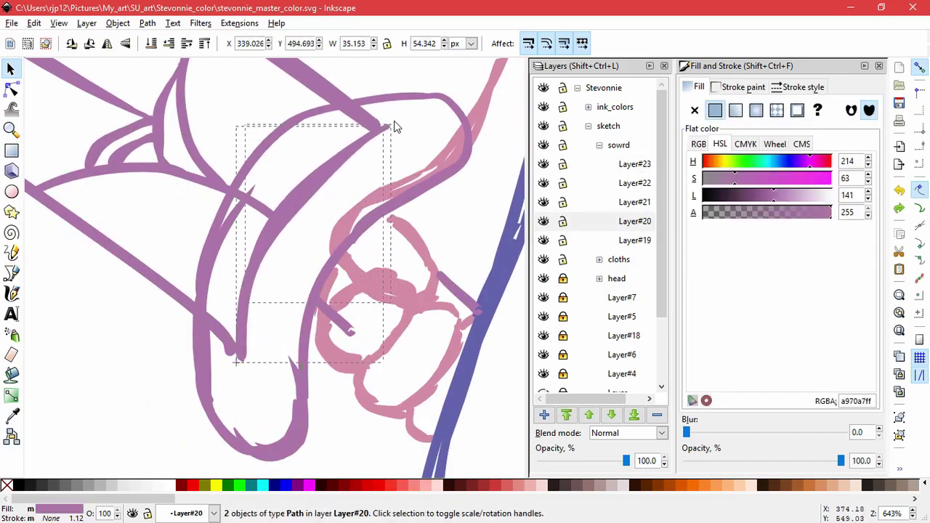
left_click_drag(235, 353, 231, 374)
key("Escape")
Delete the redundant strokes on the blade side and rounded lower end of the guard.
left_click(215, 357)
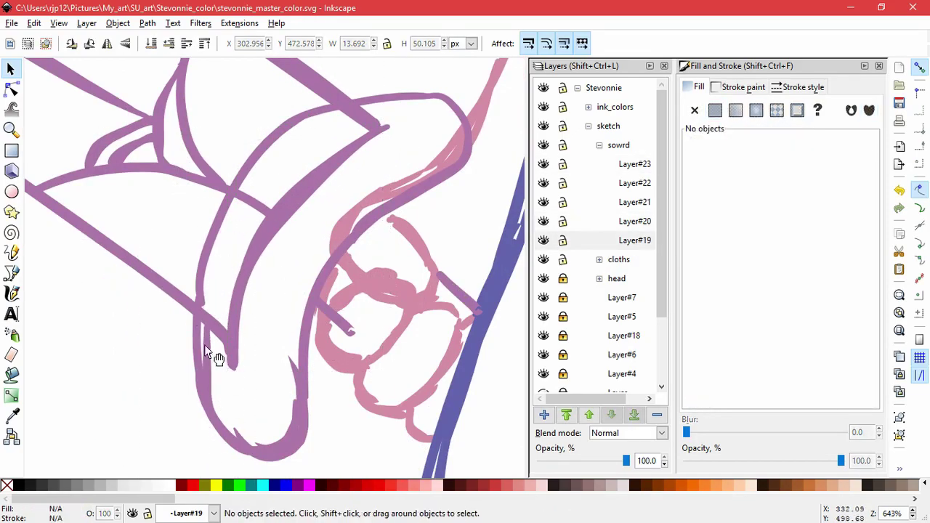
left_click(280, 339)
key("Escape")
left_click(363, 442)
key("Escape")
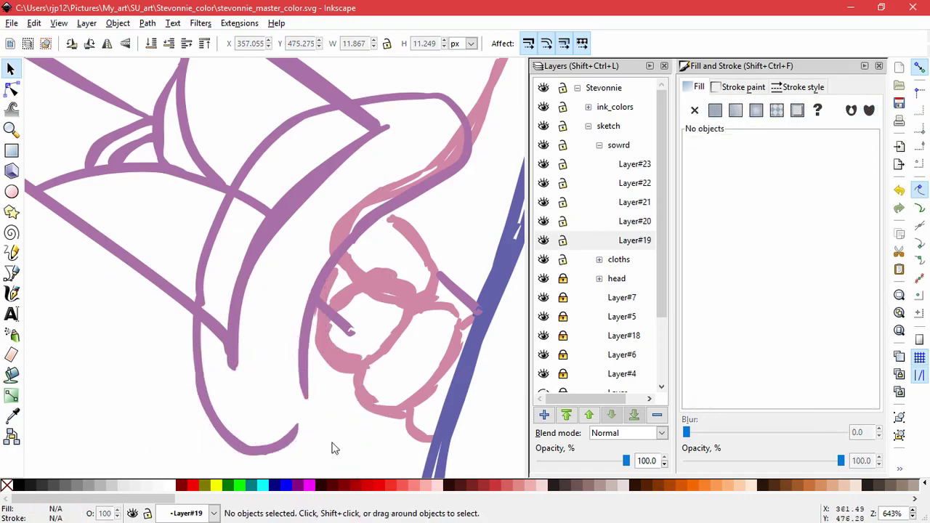
Close the gap at the guard's lower end and nudge the hand-side stroke into line with the outline.
left_click(292, 439)
left_click(467, 208)
left_click_drag(467, 208, 452, 191)
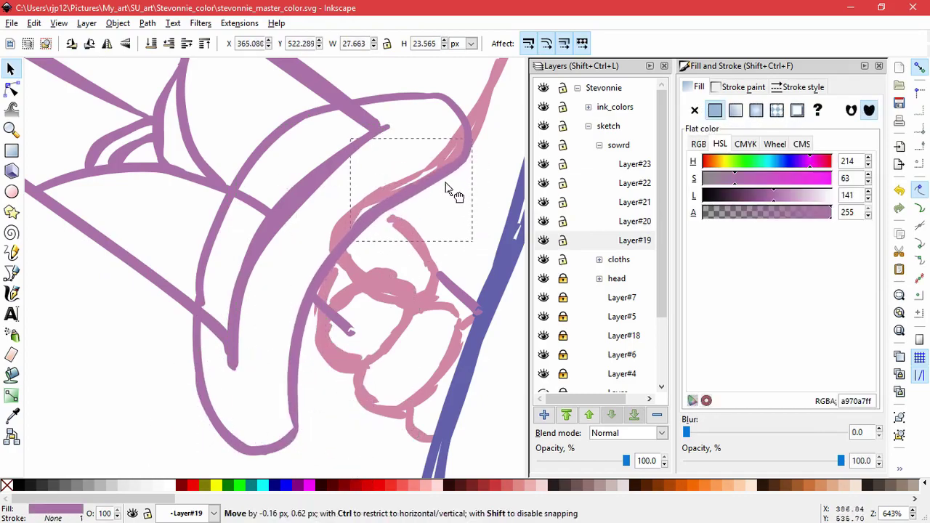
key("Escape")
Refit the guard's blade-side stroke so it flows into the upper edge and the lower end.
left_click(195, 311)
mouse_move(195, 311)
left_mouse_down()
mouse_move(187, 364)
mouse_move(192, 320)
left_mouse_up()
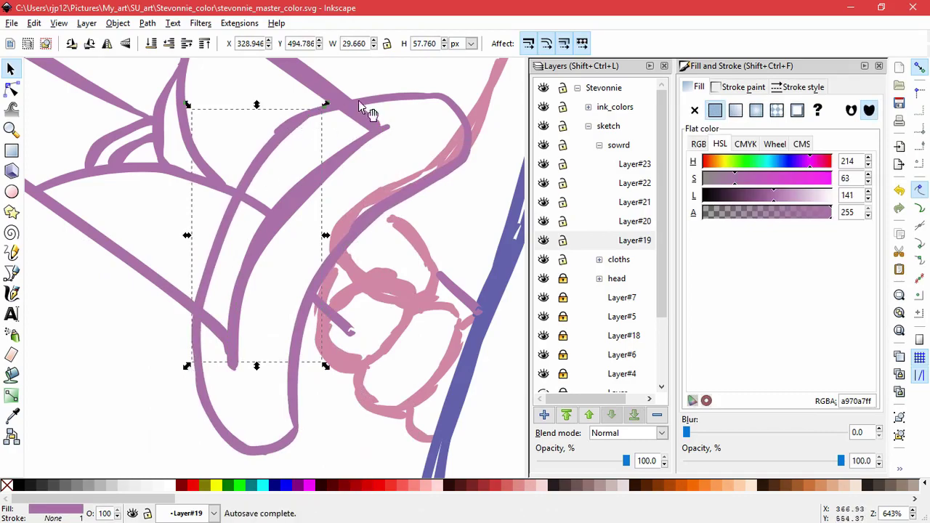
left_click(358, 100)
left_click_drag(274, 144, 273, 153)
key("w")
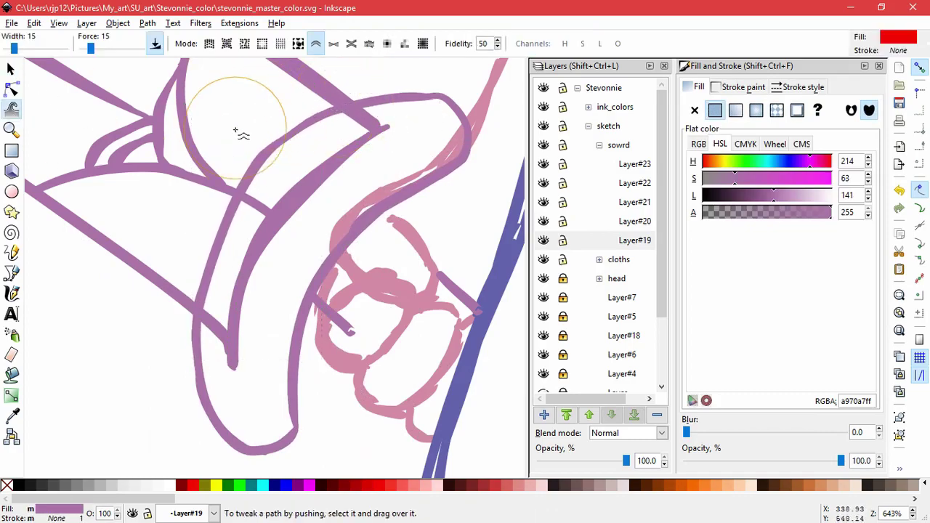
left_click(11, 69)
left_click(155, 356)
scroll(145, 367, "down", 5, "ctrl")
scroll(230, 403, "up", 2, "ctrl")
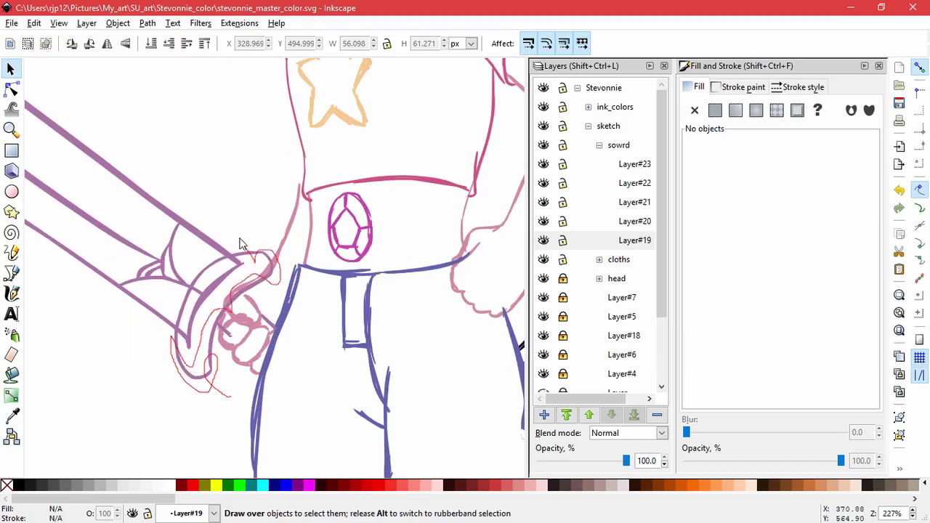
left_click_drag(242, 244, 235, 224, "alt")
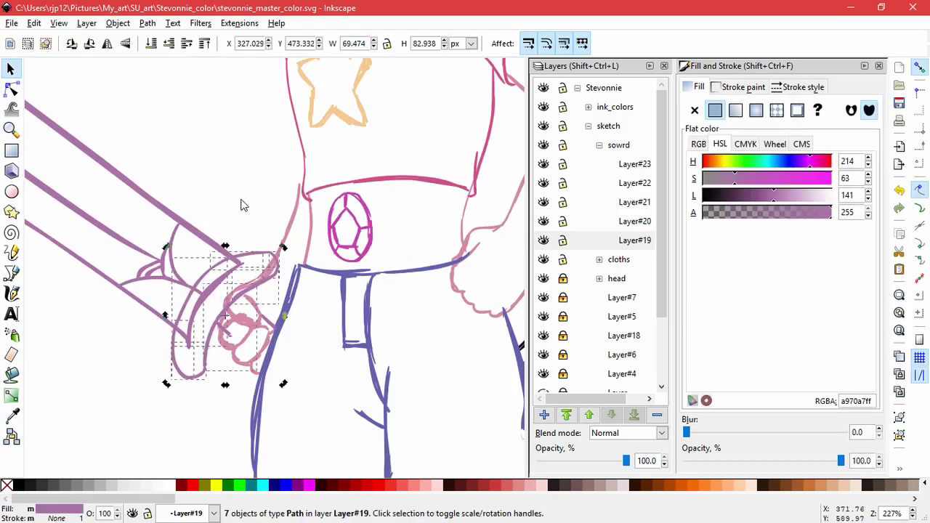
left_click(243, 204)
scroll(242, 330, "up", 2, "ctrl")
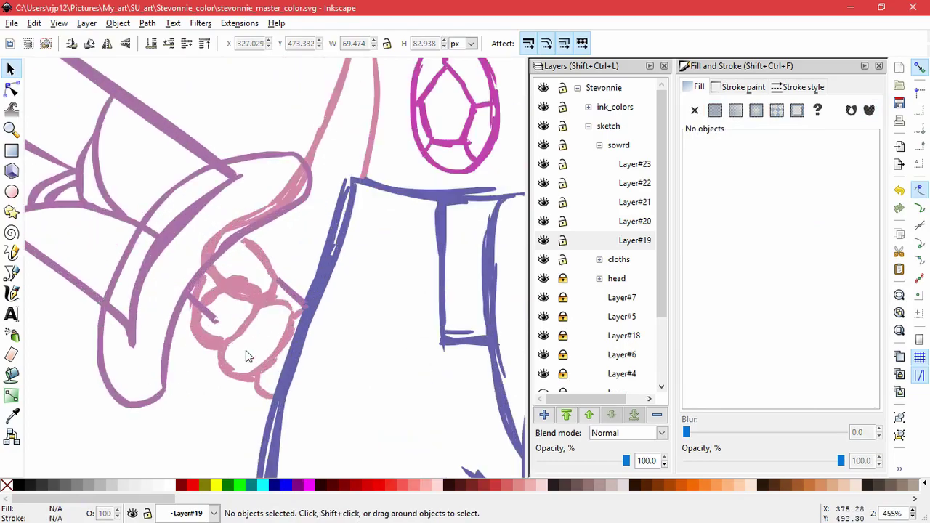
left_click_drag(245, 350, 315, 326, "alt")
key("Escape")
left_click(217, 317)
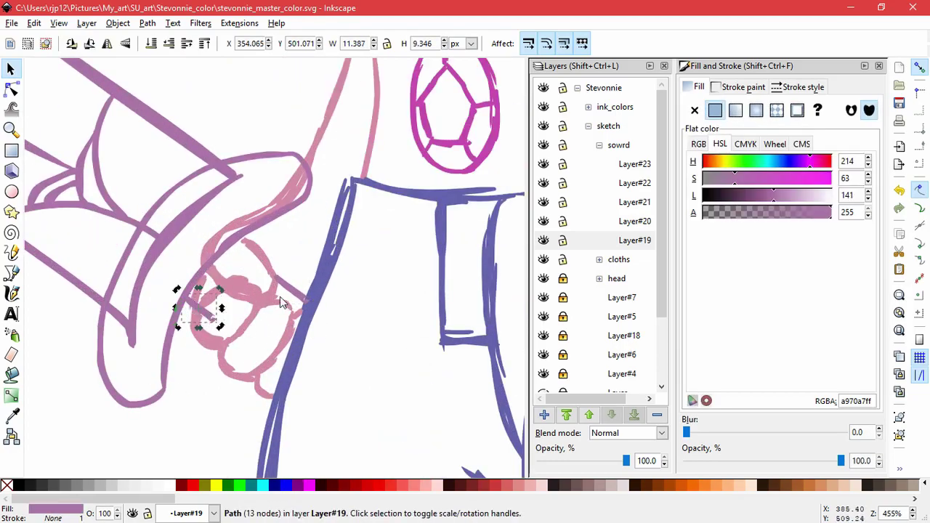
key("ctrl+z")
key("Escape")
scroll(196, 370, "down", 6, "ctrl")
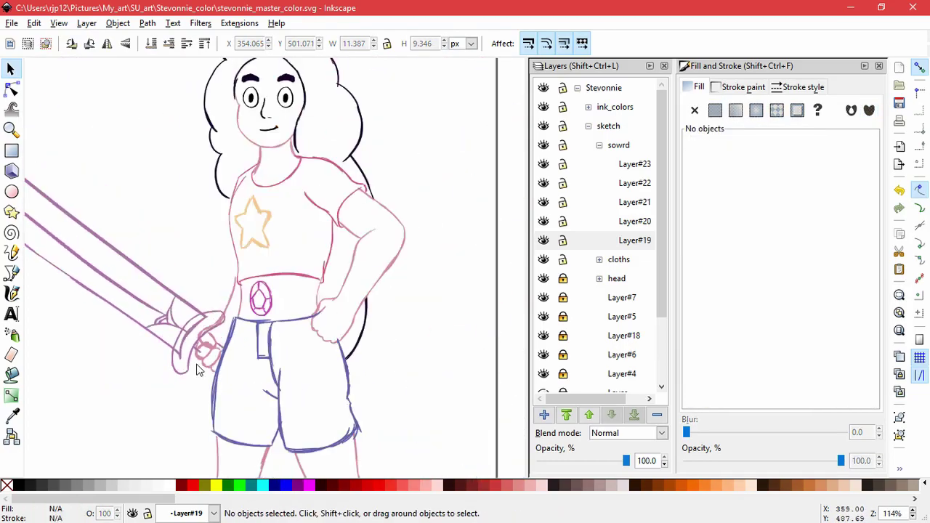
scroll(155, 297, "up", 5, "ctrl")
Select all strokes of the sword guard, leaving out the blade and hand, and group them.
left_click(233, 210)
left_click(257, 258, "shift")
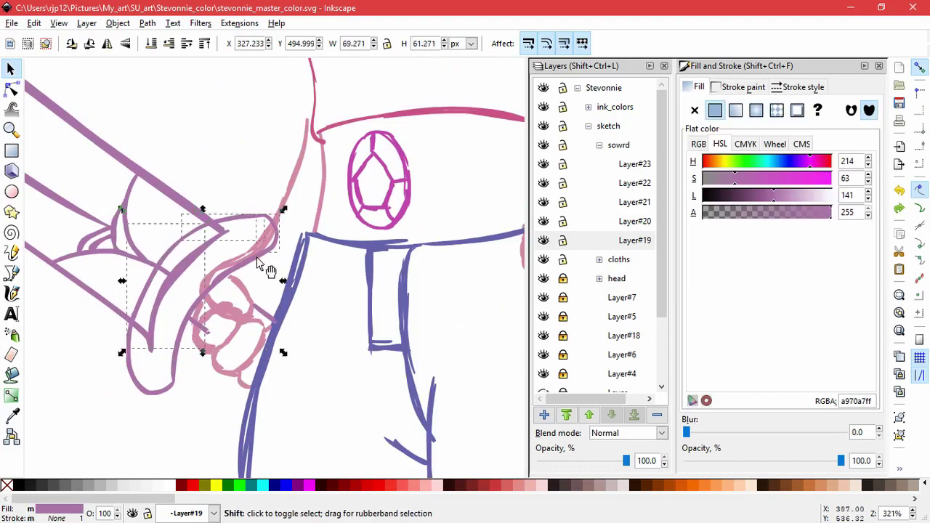
left_click(174, 376, "shift")
left_click(130, 372)
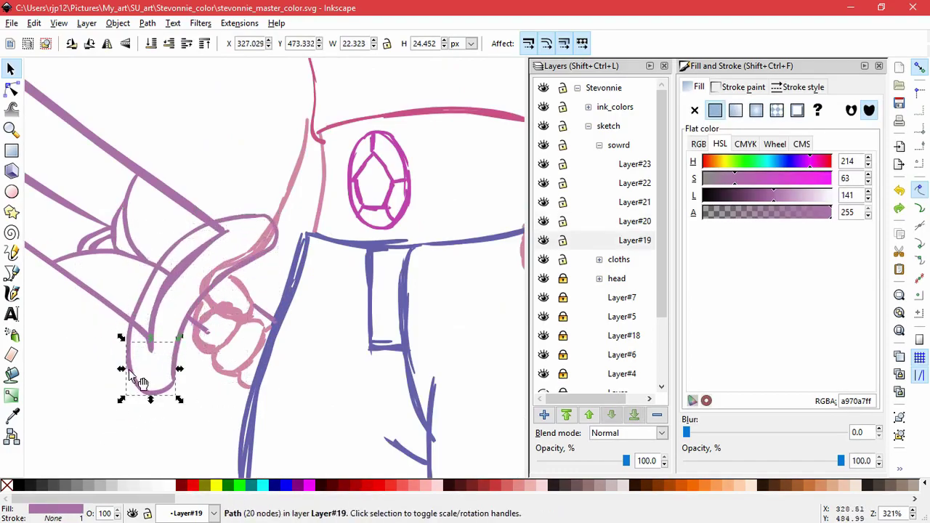
left_click_drag(129, 373, 142, 400, "alt")
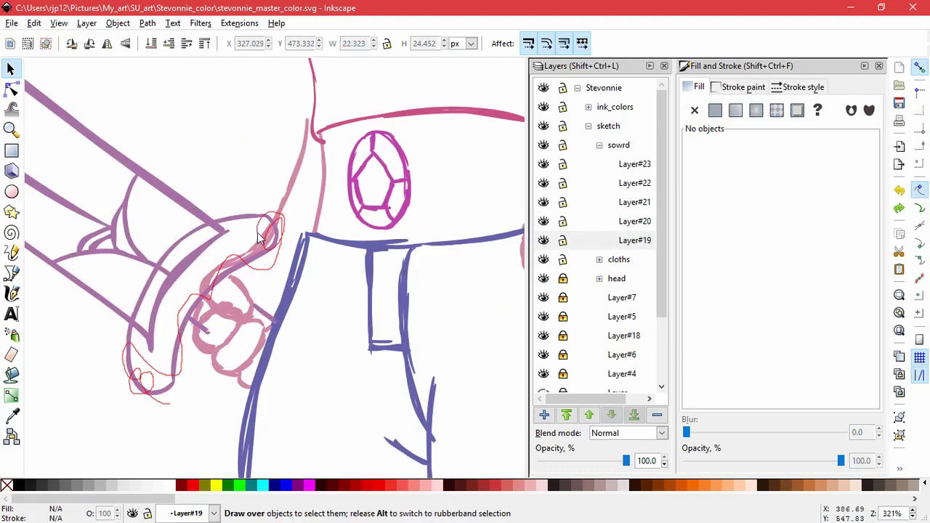
left_click_drag(236, 291, 195, 261, "alt")
key("ctrl+g")
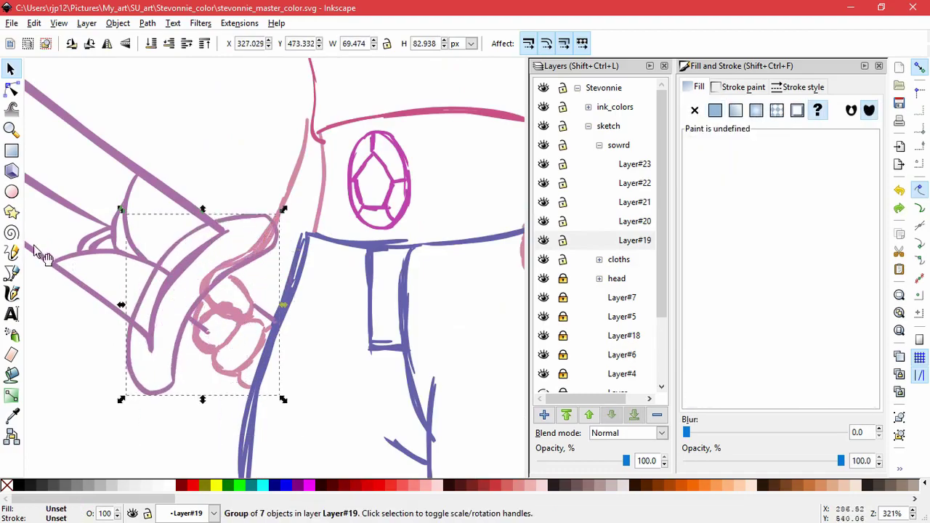
Draw a closed shape around the guard that excludes the area crossing the blade, and set it as the guard group's mask.
left_click(12, 272)
left_click(122, 317)
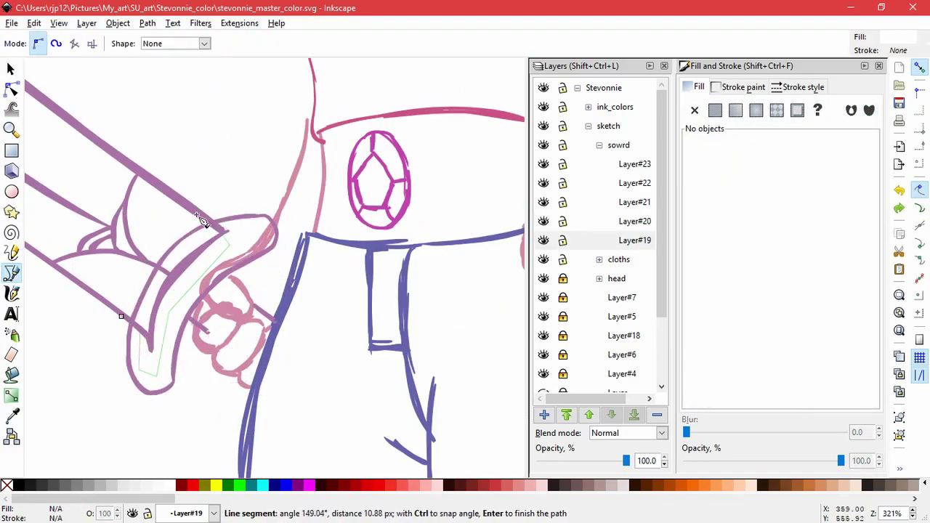
left_click(121, 317)
key("s")
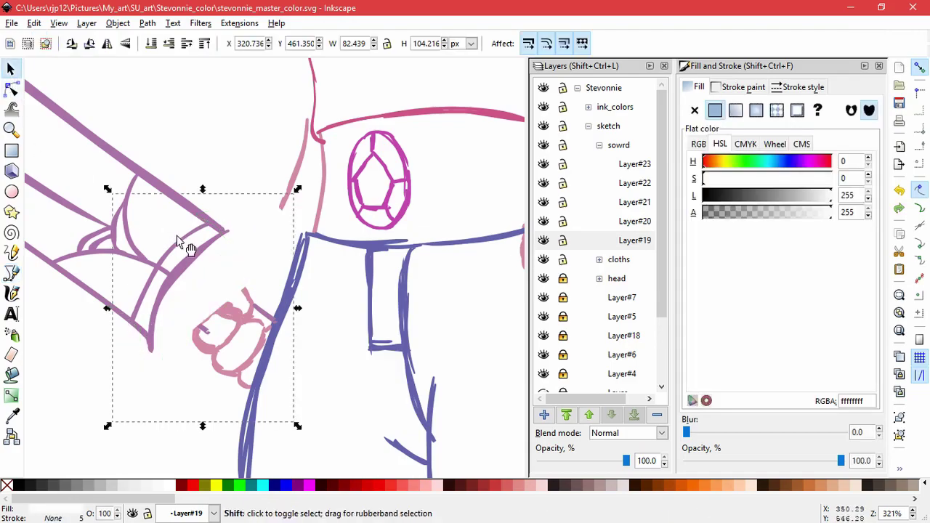
left_click(187, 245, "shift")
left_click(118, 22)
mouse_move(178, 126)
left_click(302, 137)
key("Escape")
Draw a closed shape over the guard-side end of the short handle line and mask that line with it.
left_click_drag(200, 325, 198, 323)
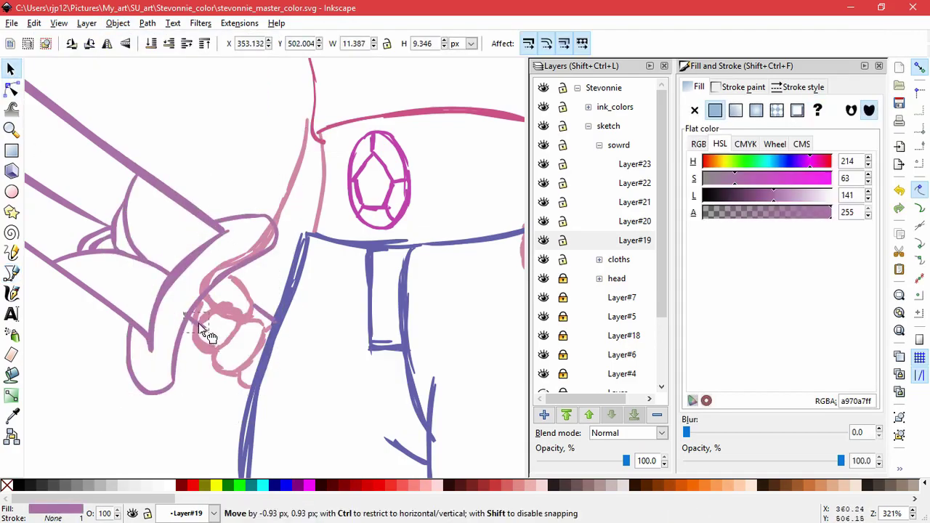
left_click(10, 272)
scroll(192, 331, "up", 3)
left_click(11, 88)
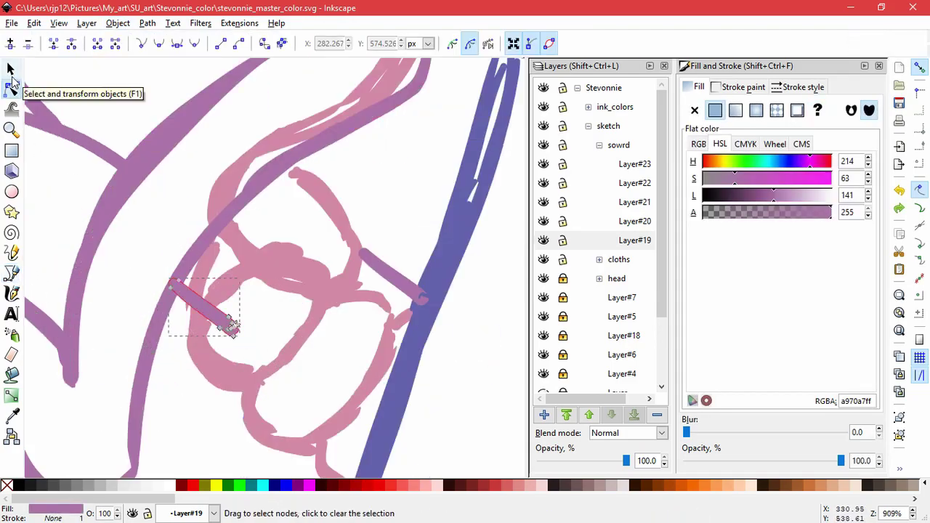
key("b")
left_click(175, 246)
left_click(149, 302)
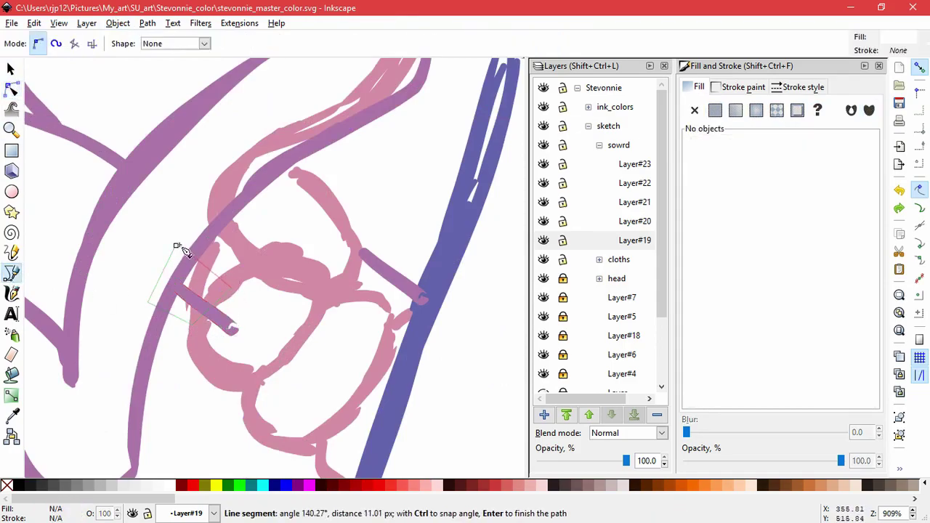
left_click(179, 247)
key("s")
left_click(231, 325, "shift")
left_click(118, 23)
mouse_move(131, 143)
left_click(305, 143)
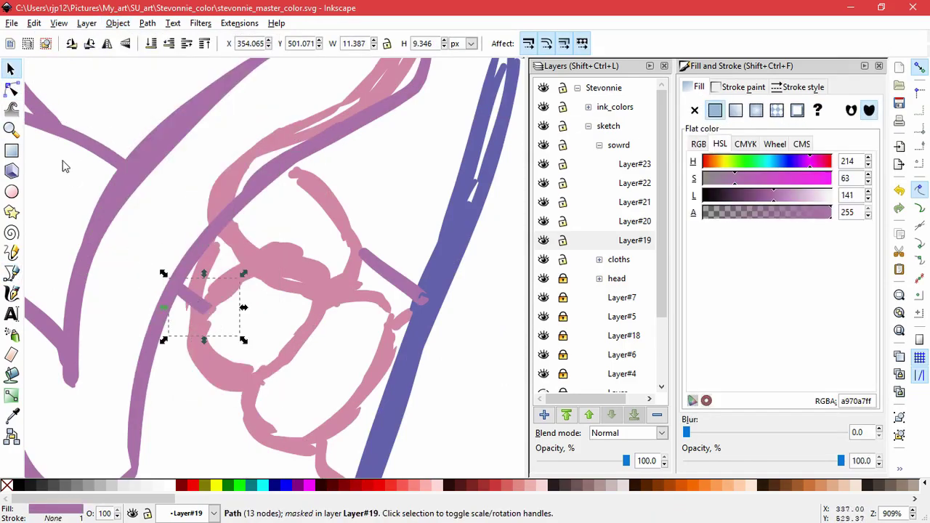
Curve the hand-side edge of the handle line's mask so the line ends along the finger outline.
key("n")
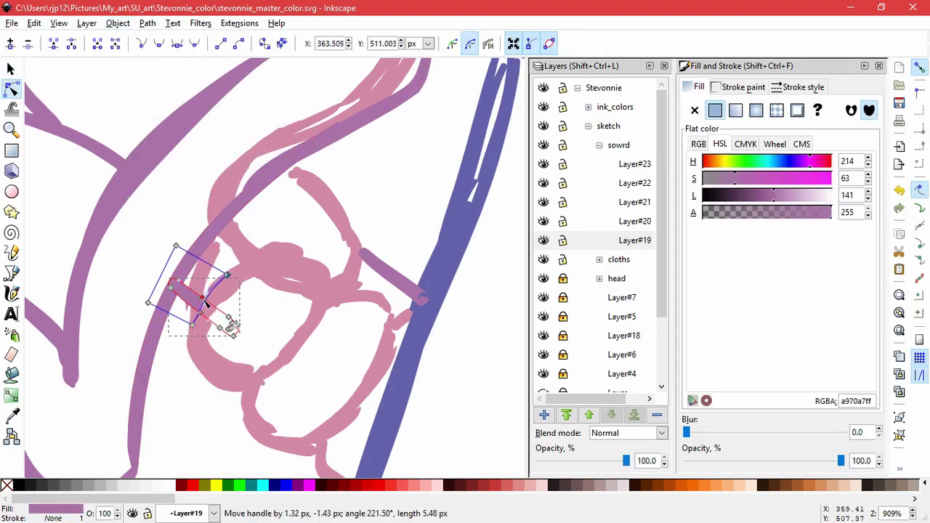
left_click(201, 405)
left_click(203, 314)
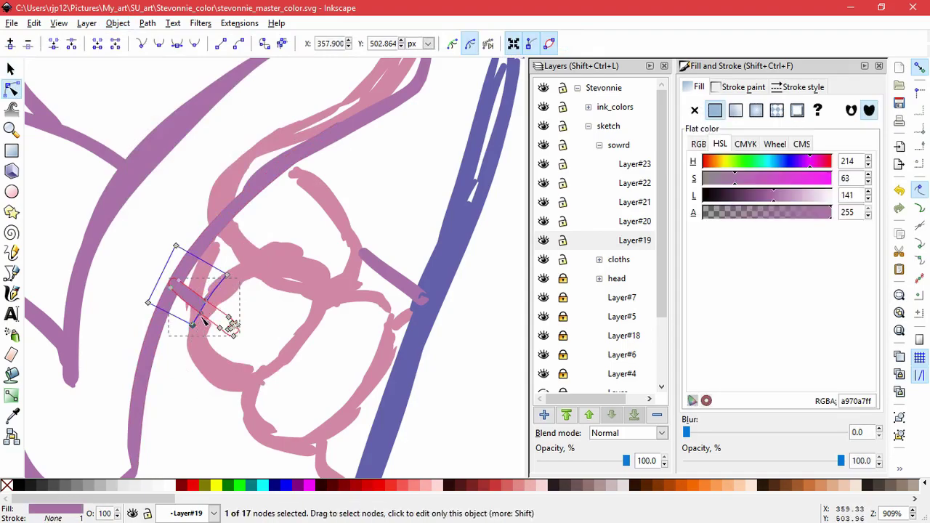
scroll(197, 322, "up", 5)
left_click_drag(206, 321, 255, 204)
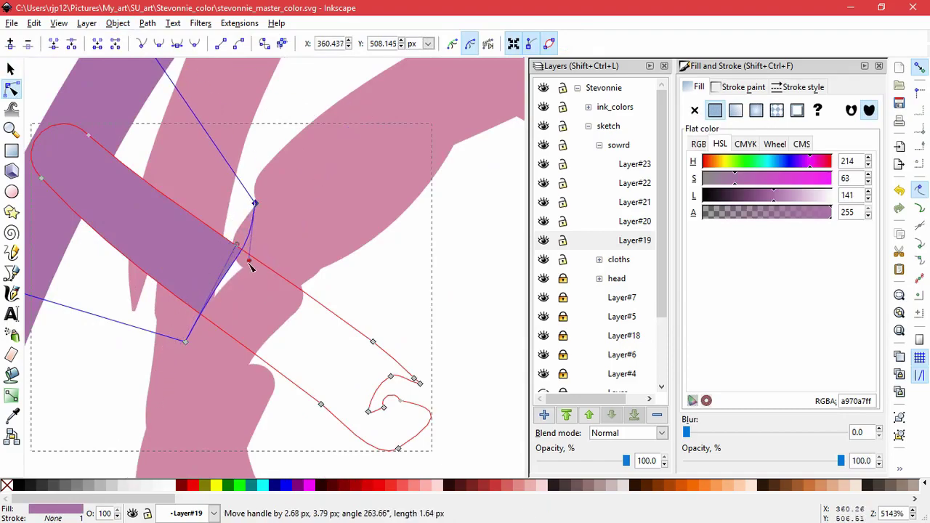
key("Escape")
scroll(322, 259, "down", 6)
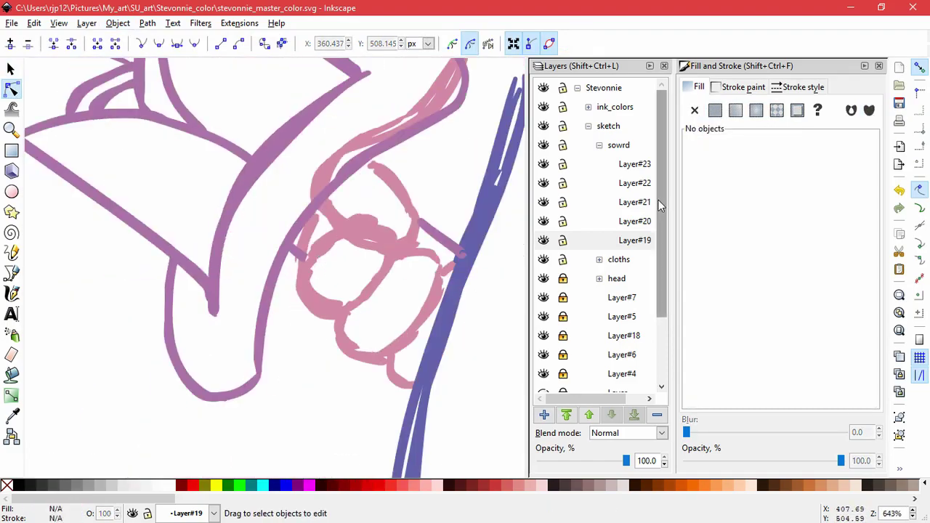
Select the group containing the sword hand in Layer#5 and ungroup it.
key("s")
left_click(324, 271)
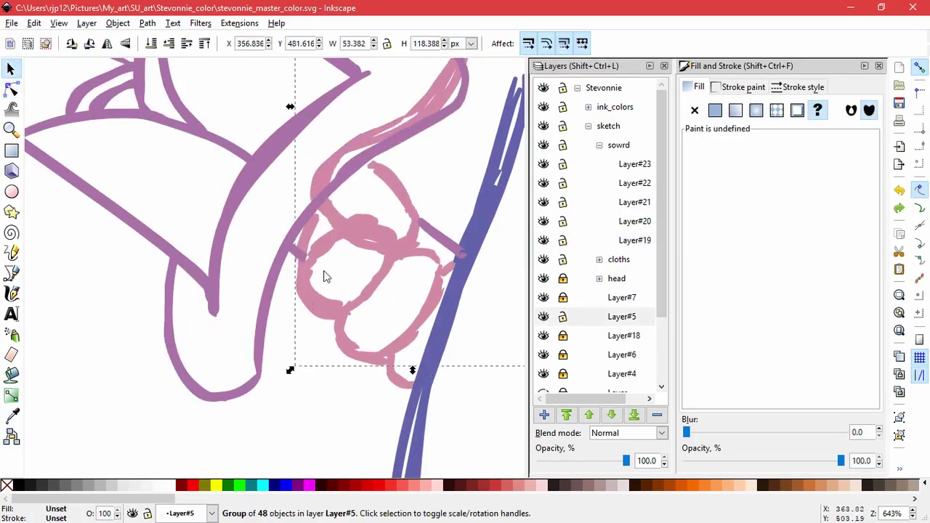
left_click(118, 23)
left_click(166, 101)
Pull out and delete the redundant strokes around the upper finger's outline and the knuckle arch.
left_click(316, 270)
left_click(312, 393)
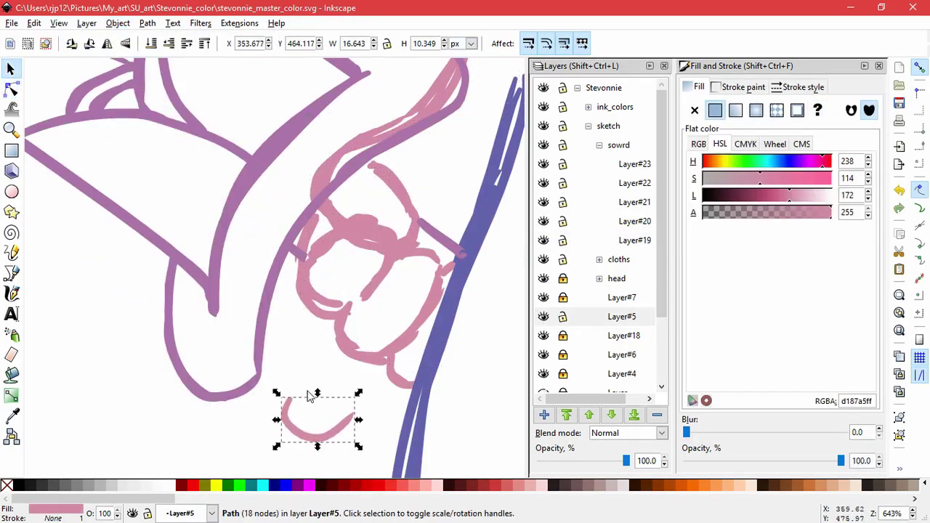
left_click(326, 297)
left_click(346, 290)
left_click(318, 268)
left_click_drag(302, 261, 298, 277)
left_click(379, 205)
key("Escape")
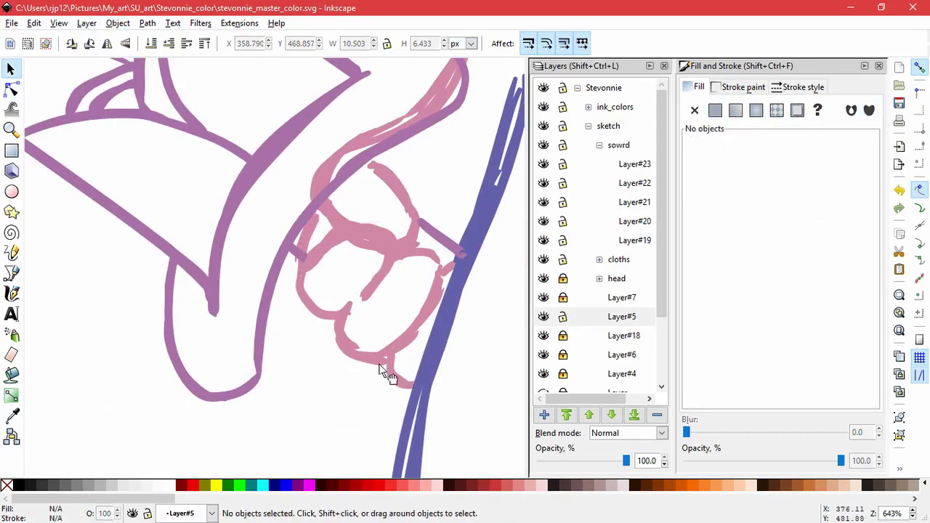
Move an extra stroke off the lower finger and rescale the remaining stroke along its bottom edge.
mouse_move(415, 312)
left_mouse_down()
mouse_move(343, 373)
mouse_move(425, 317)
left_mouse_up()
key("Escape")
left_click(338, 381)
left_click(394, 335)
left_click_drag(390, 352, 376, 350)
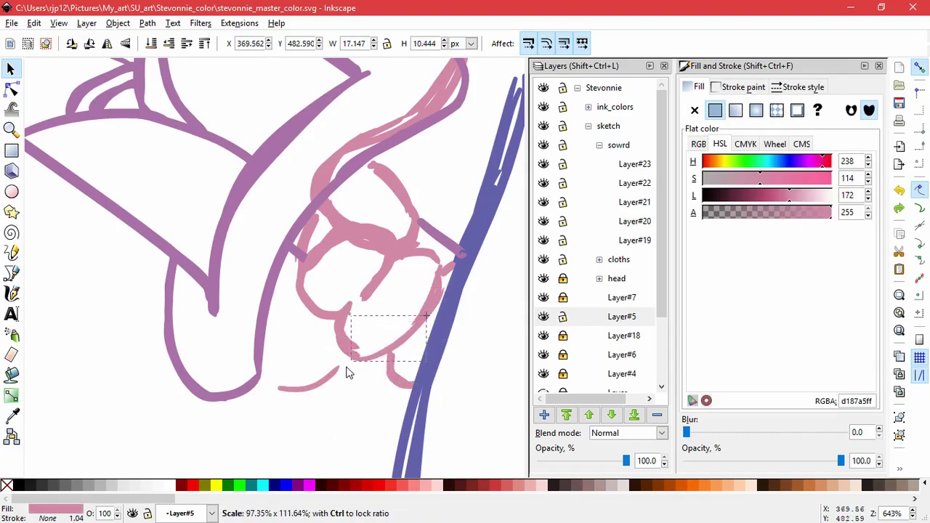
Thin out the guard-side curve of the lower finger and fit its strokes together into one continuous bottom outline.
left_click_drag(349, 372, 376, 417)
left_click(349, 360)
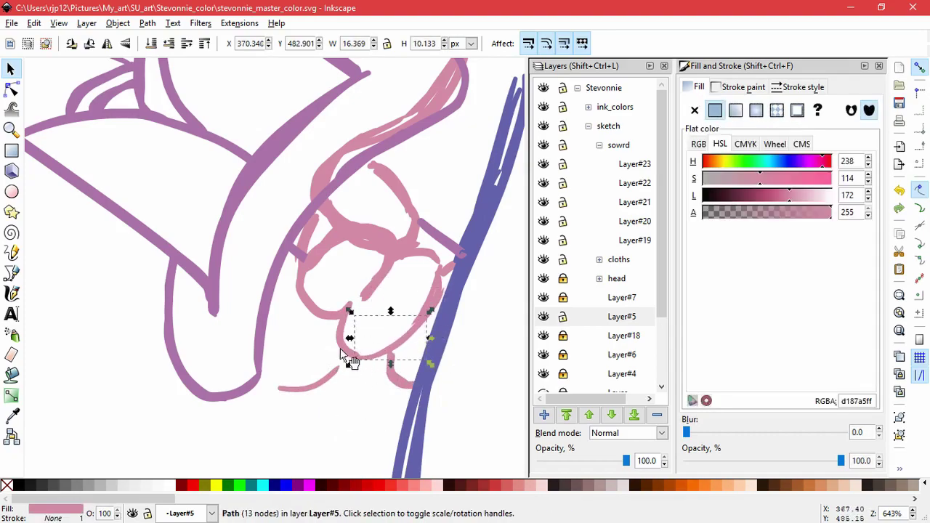
left_click_drag(344, 383, 348, 356)
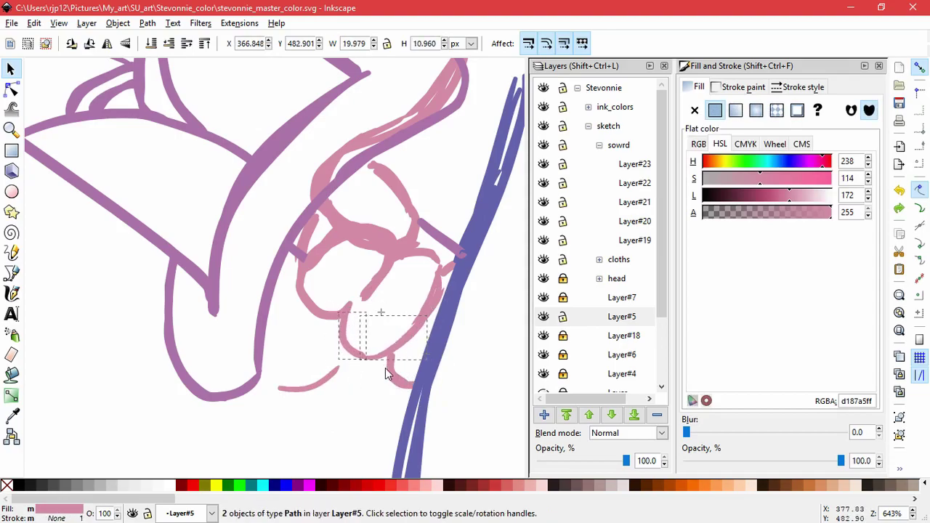
key("Escape")
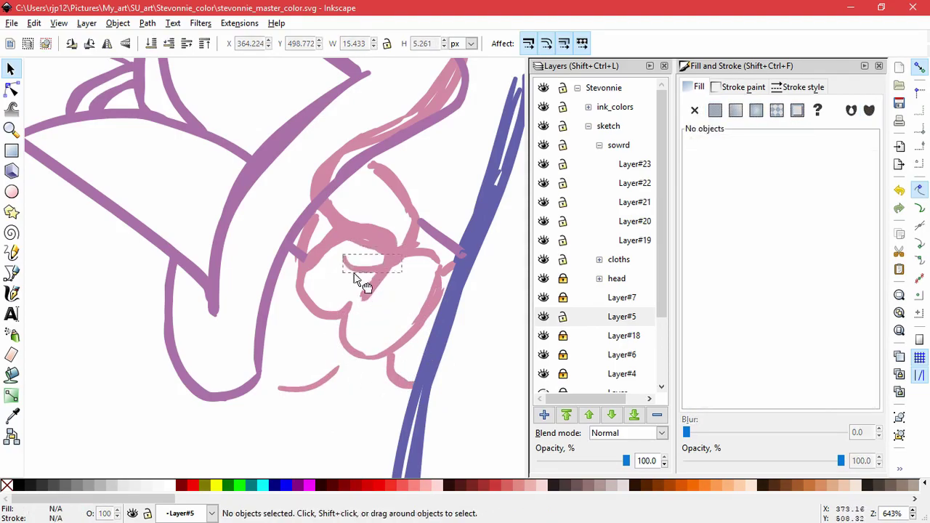
Pull the surplus overlapping strokes off the knuckle area and undo the last change.
left_click_drag(364, 276, 367, 251)
left_click(366, 250)
left_click_drag(349, 290, 321, 415)
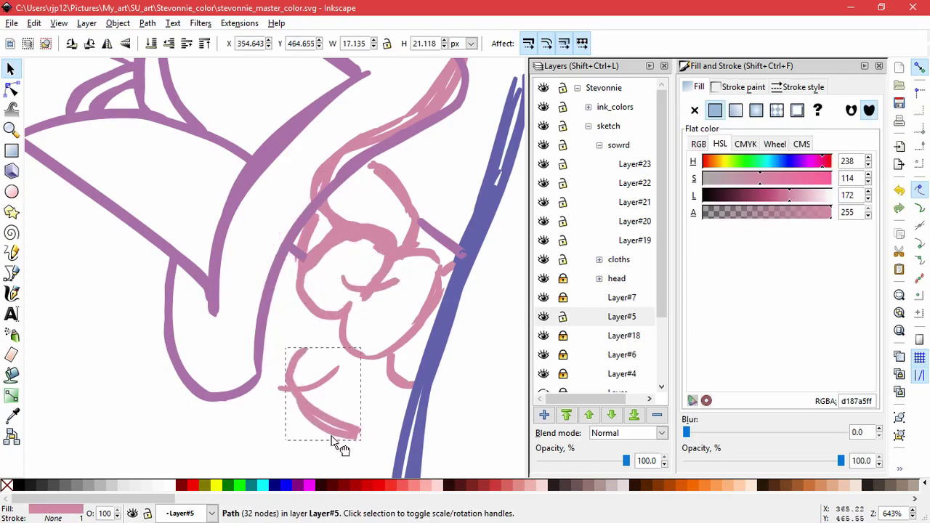
key("Escape")
left_click(403, 246)
key("Escape")
key("ctrl+z")
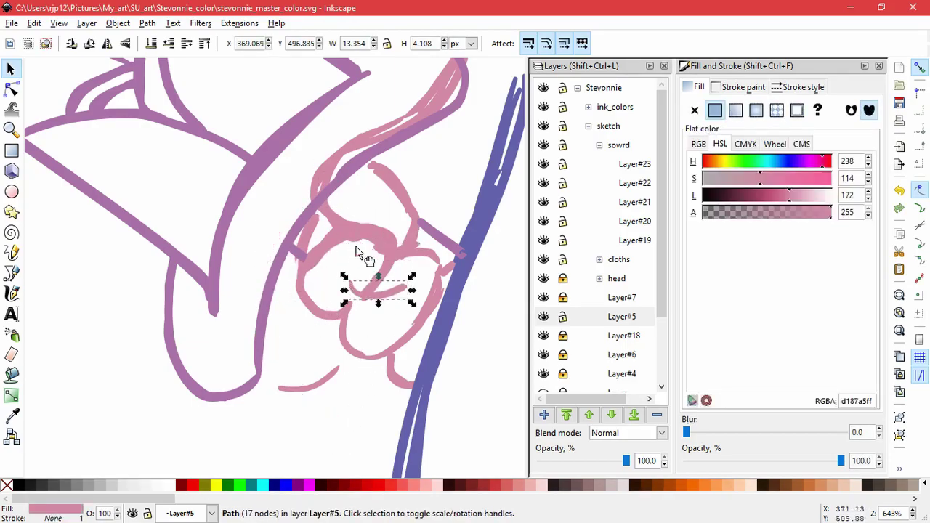
Remove the overlapping curve inside the upper finger and the small extra stroke where the knuckles meet the lower finger.
left_click(360, 251)
key("Escape")
left_click_drag(378, 259, 320, 287)
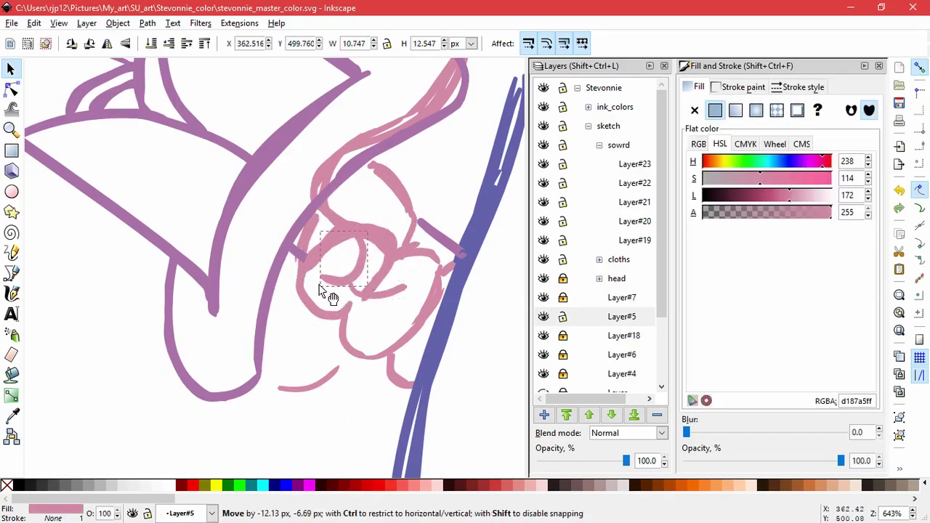
key("Escape")
left_click(446, 187)
left_click_drag(461, 208, 432, 275)
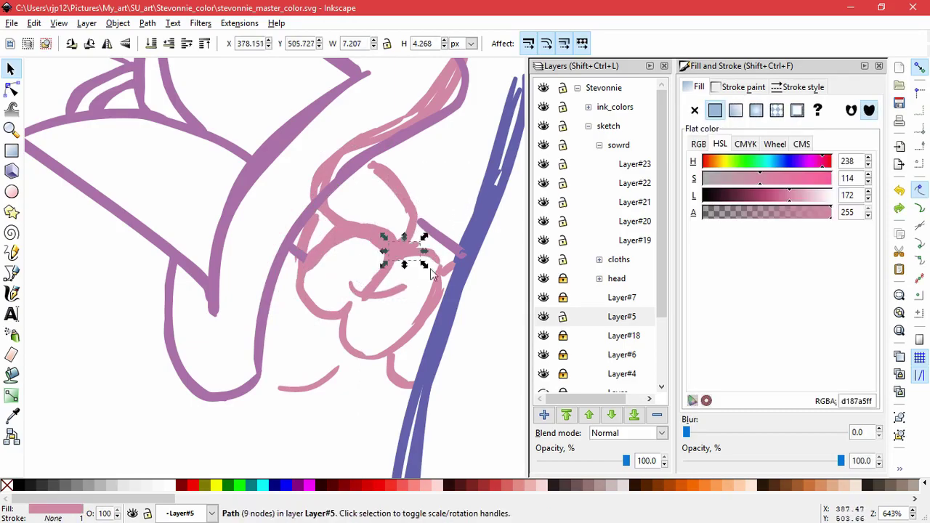
left_click_drag(411, 244, 415, 245)
key("Escape")
Thin the thigh-side outline of the lower finger and stretch its stroke to meet the finger's top and bottom curves.
left_click(423, 311)
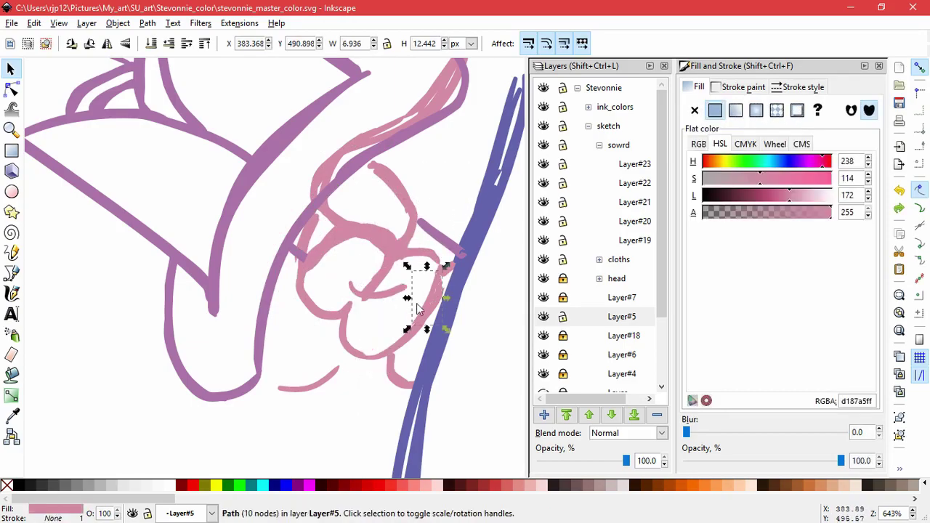
left_click(356, 330)
left_click(442, 266)
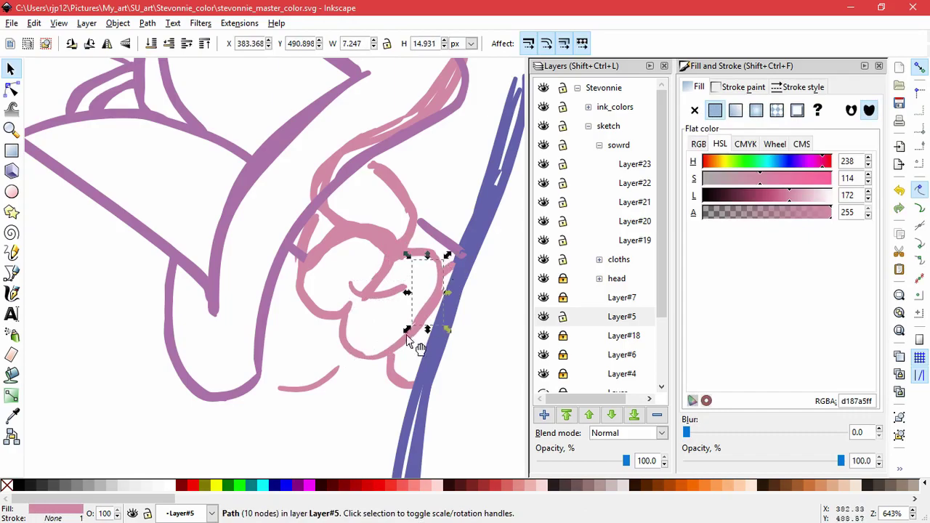
left_click_drag(408, 335, 411, 338)
key("Escape")
Refit the dividing line between the two fingers and delete the stray stroke set aside below the hand.
left_click(381, 304)
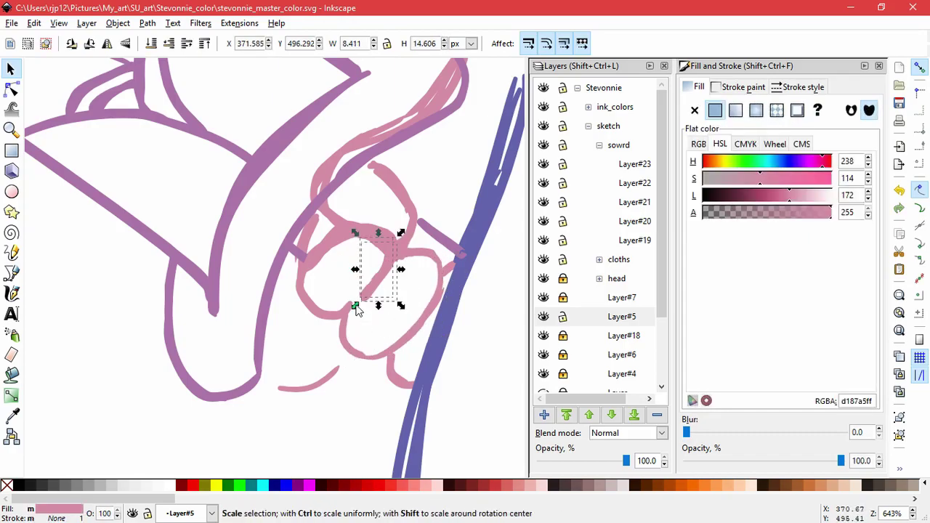
key("Escape")
left_click(326, 380)
key("Delete")
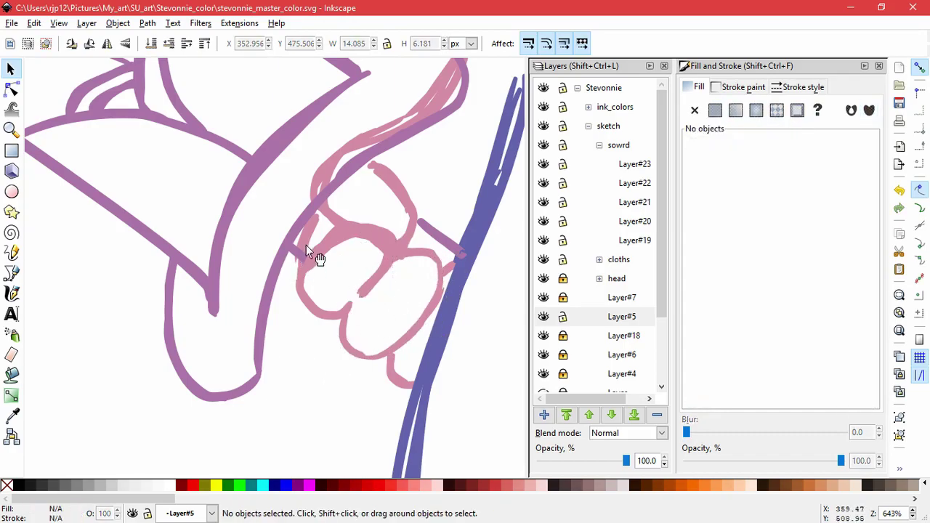
Lock Layer#19 and narrow the sword-side outline stroke of the hand's lower fingers to about 5 px wide.
left_click(306, 245)
left_click_drag(331, 271, 346, 258)
key("Escape")
key("Escape")
left_click(373, 363)
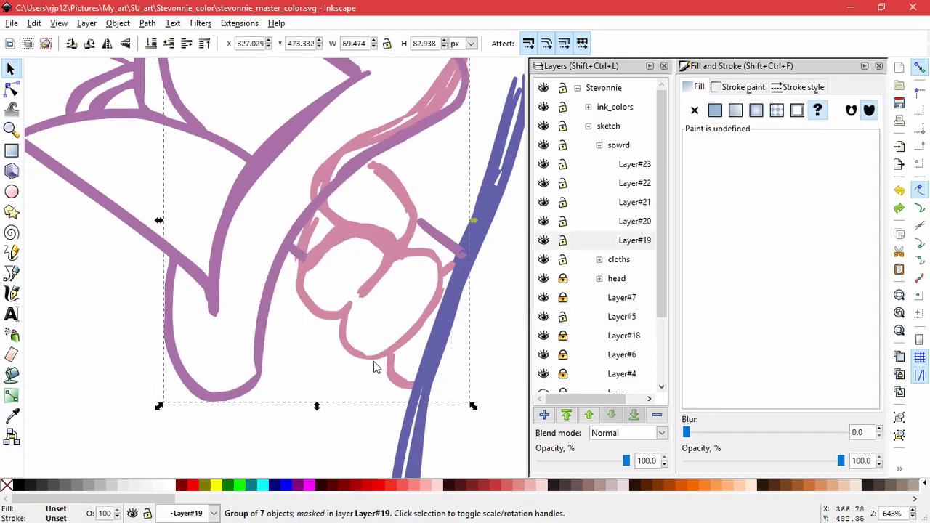
left_click(314, 239)
left_click(338, 280)
left_click(289, 279)
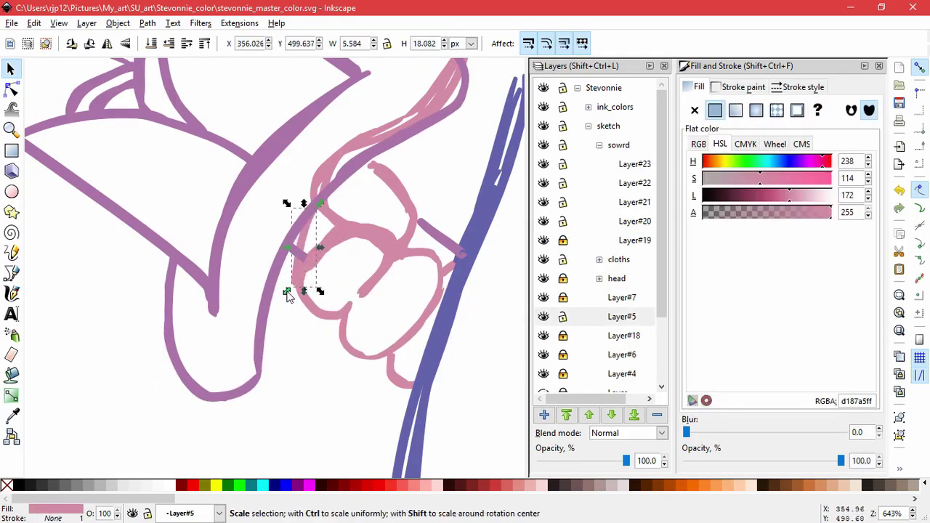
left_click_drag(289, 296, 293, 298)
left_click(292, 309)
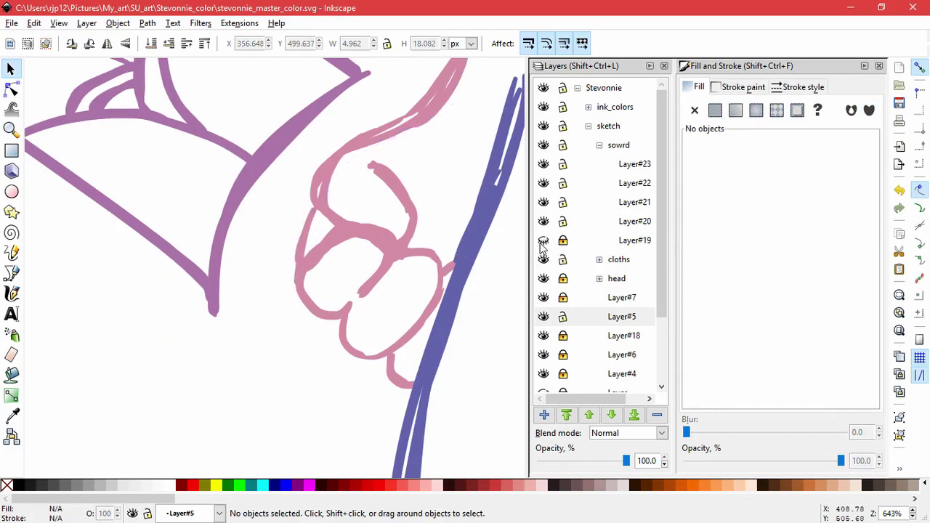
Lock the individual sword layers and the belly gem's Layer#27, leaving the hand's Layer#5 unlocked.
left_click(435, 241)
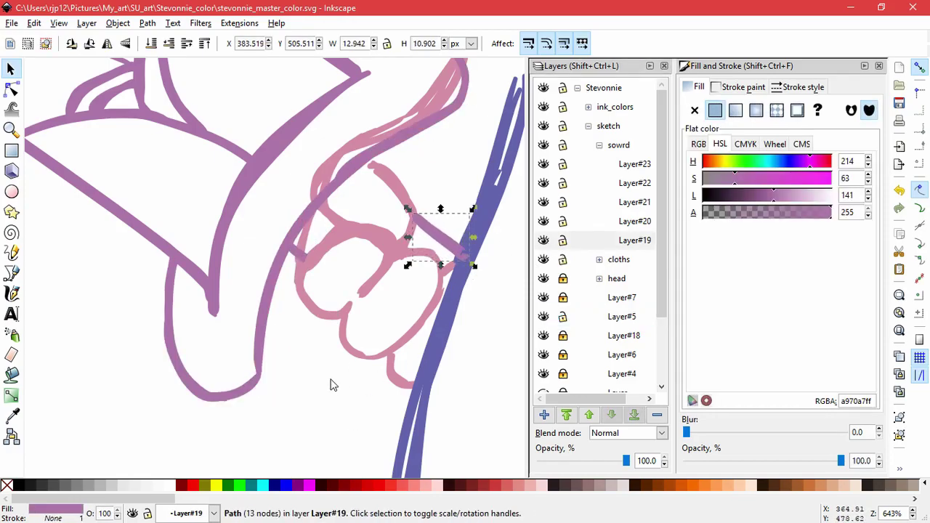
scroll(349, 334, "down", 4)
left_click_drag(349, 287, 396, 349)
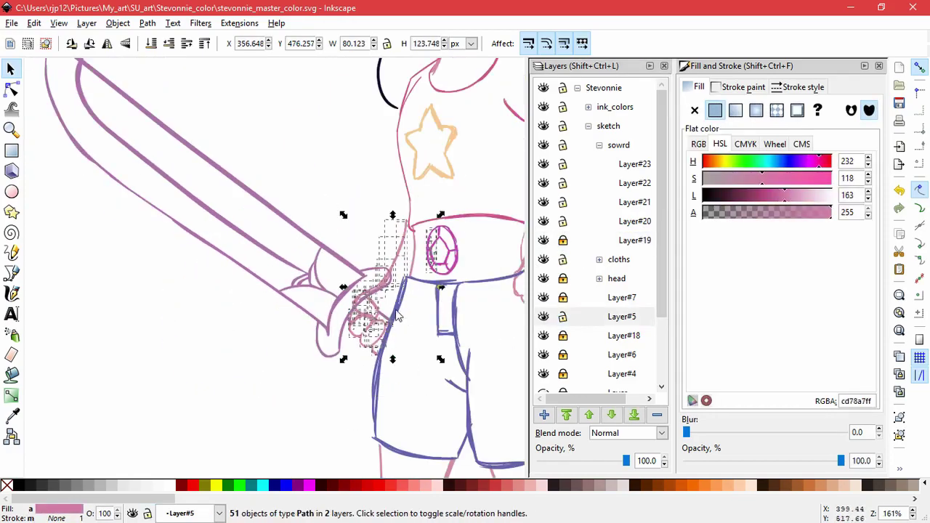
left_click(544, 317)
left_click(545, 317)
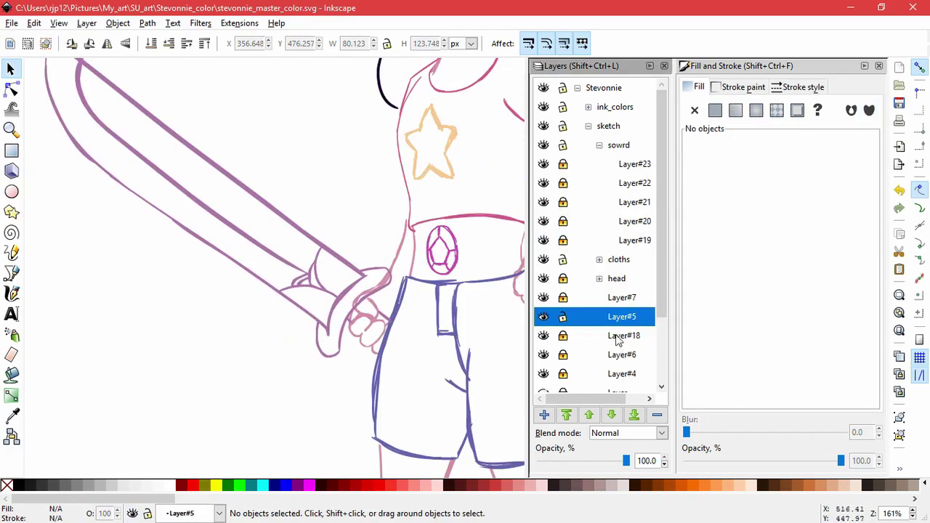
scroll(574, 348, "down", 3)
left_click_drag(429, 355, 324, 211)
key("Escape")
left_click(430, 261)
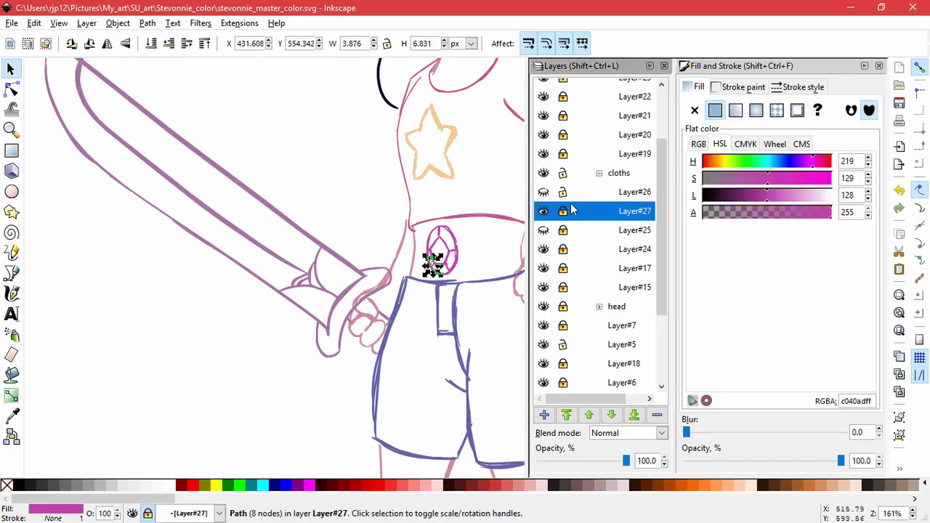
Group all strokes of the gripping hand and its forearm on Layer#5.
left_click(382, 268)
left_click_drag(429, 374, 326, 210)
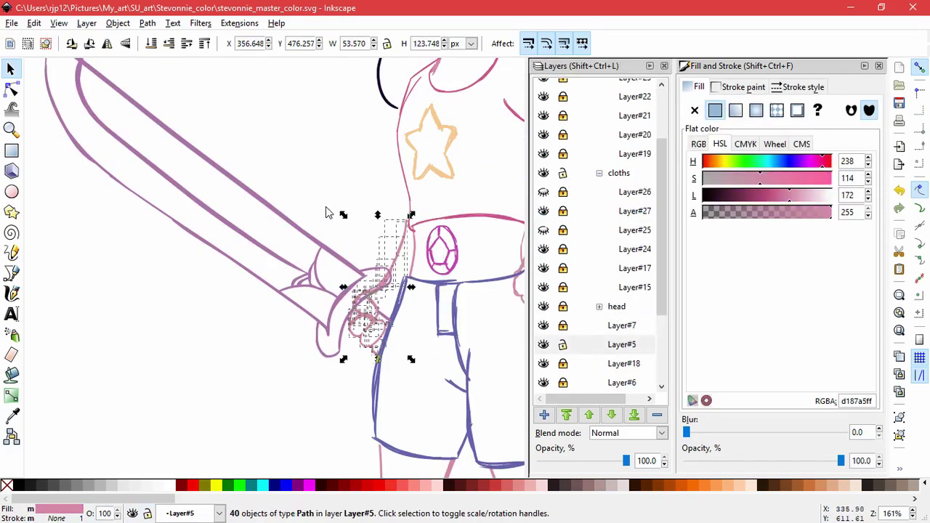
left_click(122, 24)
key("ctrl+g")
left_click_drag(412, 216, 417, 215)
Draw a closed white-filled shape around the hand and forearm, following the outer edge of the sword guard.
key("b")
scroll(400, 318, "up", 2)
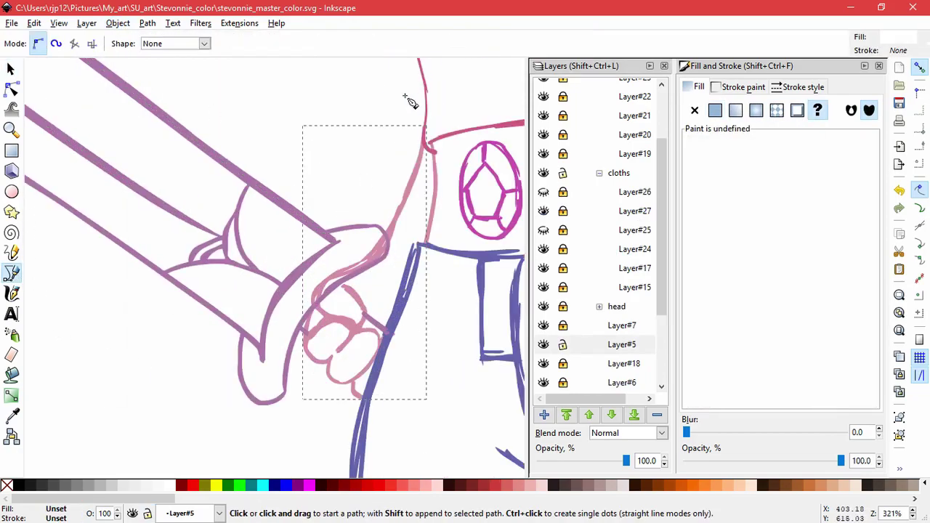
left_click(406, 87)
left_click(393, 427)
left_click(292, 378)
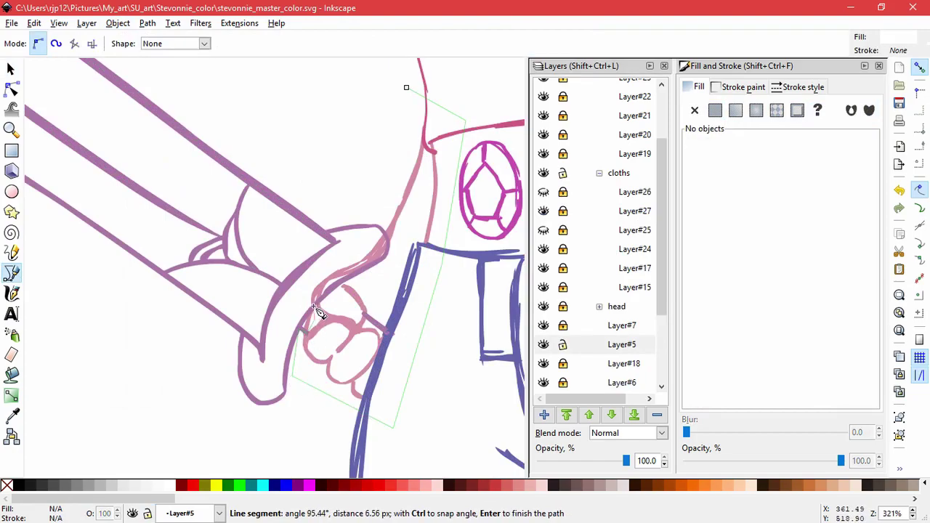
left_click(406, 87)
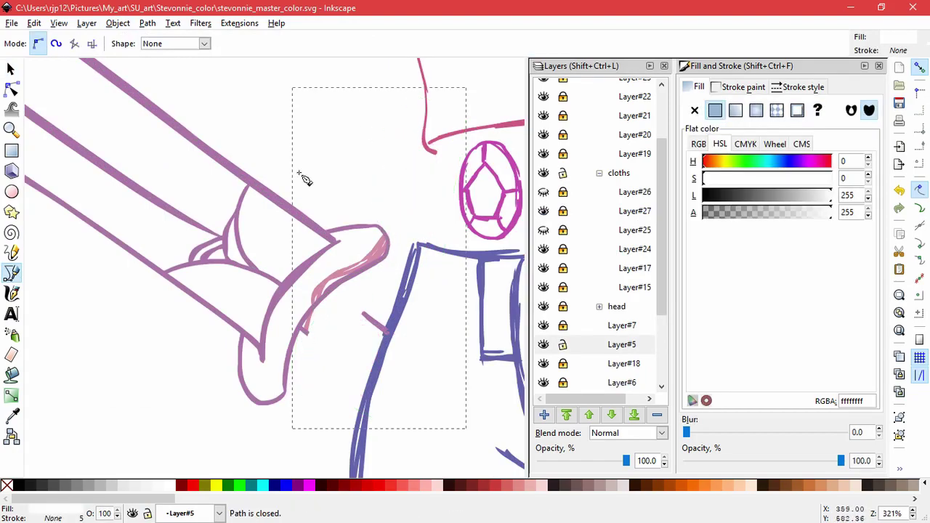
Apply the white shape as a mask to the hand group, hiding its lines behind the sword guard.
key("s")
left_click(368, 253, "shift")
left_click(172, 22)
key("Escape")
key("Escape")
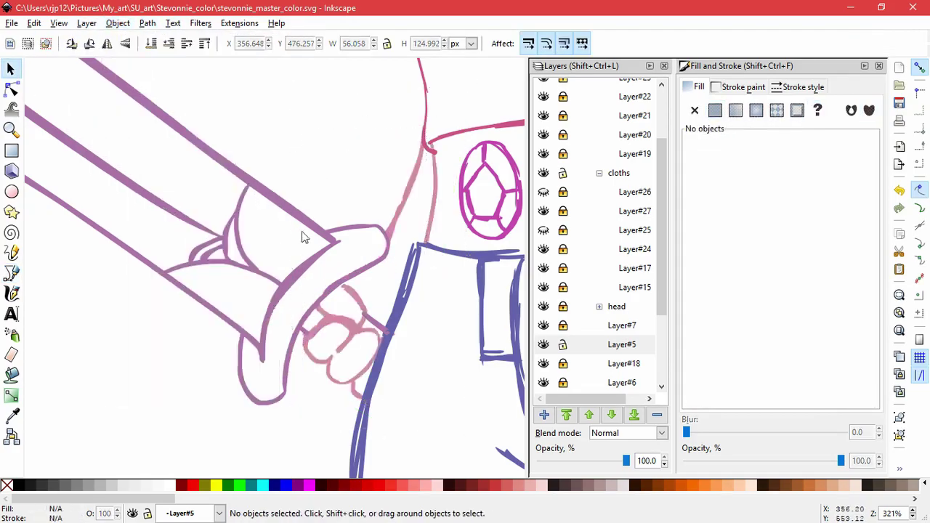
Draw a closed shape curving along the upper finger's outer edge and apply it as a mask to the short handle line on Layer#19.
scroll(352, 270, "up", 3, "ctrl")
left_click(426, 262)
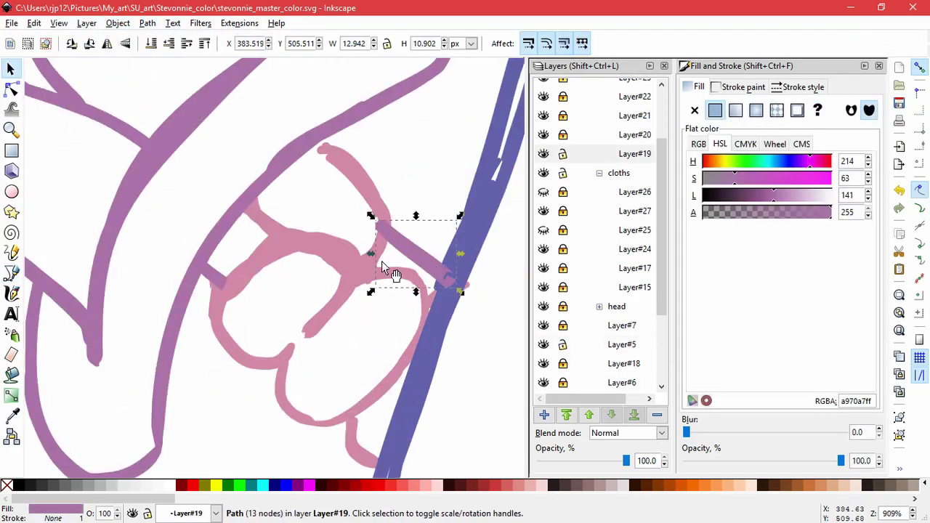
key("n")
left_click(12, 274)
left_click(375, 187)
left_click_drag(390, 231, 388, 250)
left_click(374, 187)
left_click(10, 68)
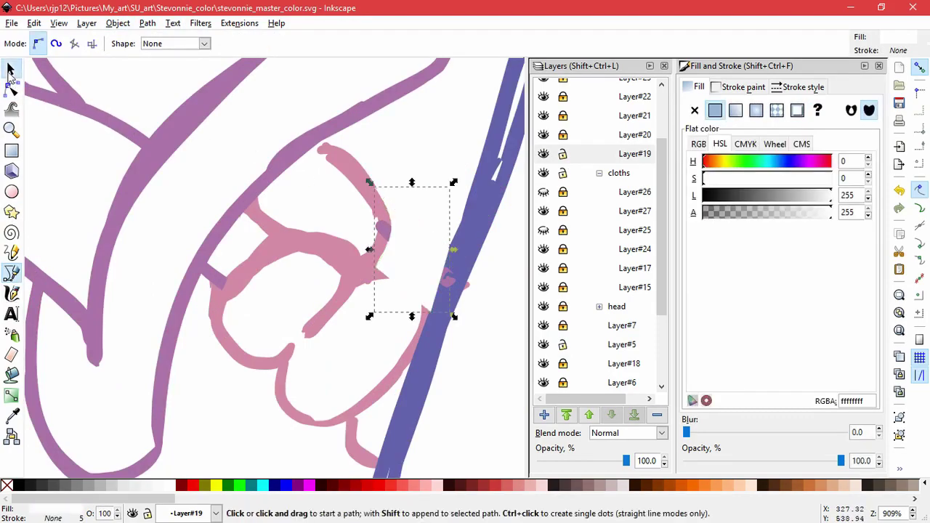
key("ctrl+a")
left_click(118, 22)
left_click(311, 163)
Reshape the handle line's mask so its curve follows the finger outline and its outer corners sit closer to the thigh.
key("n")
scroll(417, 241, "up", 2, "ctrl")
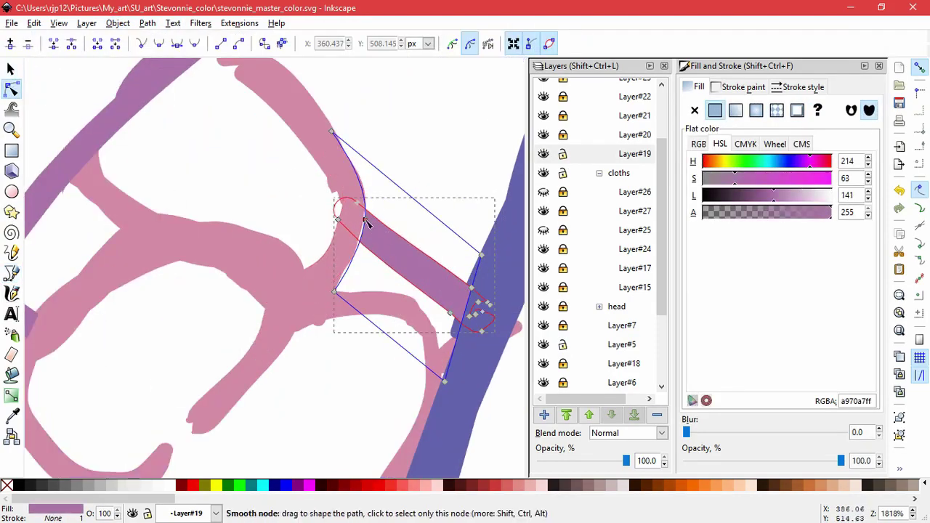
left_click(362, 215)
left_click_drag(442, 378, 439, 358)
left_click_drag(481, 255, 475, 258)
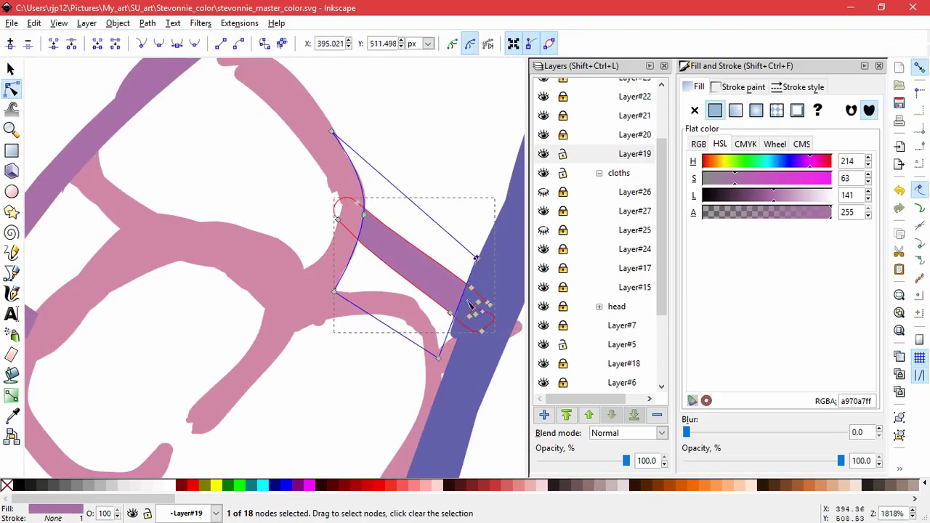
key("Escape")
scroll(440, 170, "down", 10, "ctrl")
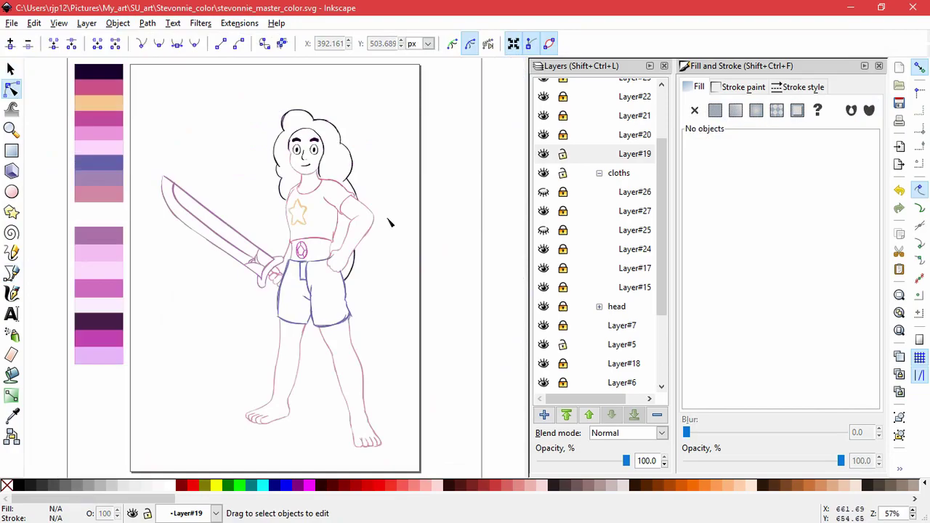
Unlock Layer#17 and remove the redundant strokes around the lower outer corner of the shorts leg below the hip hand.
scroll(410, 321, "up", 3, "ctrl")
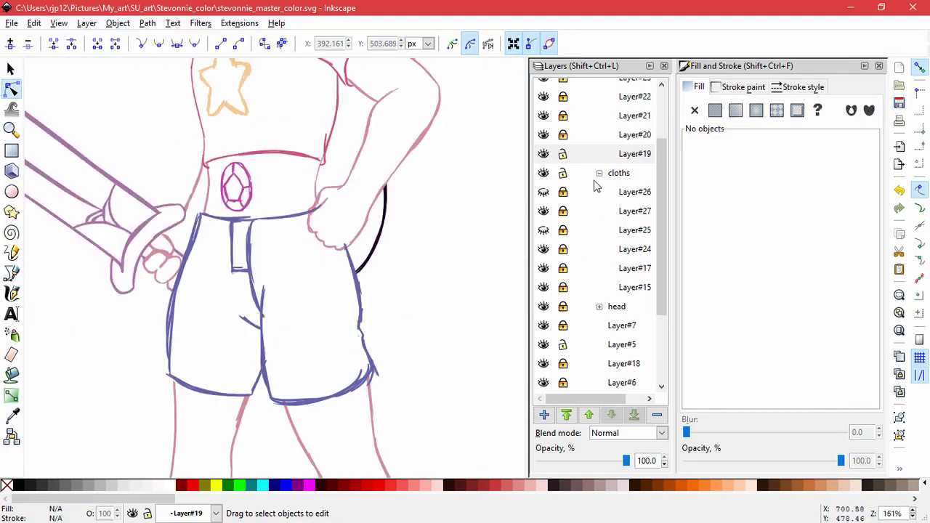
left_click(598, 154)
left_click(582, 268)
key("s")
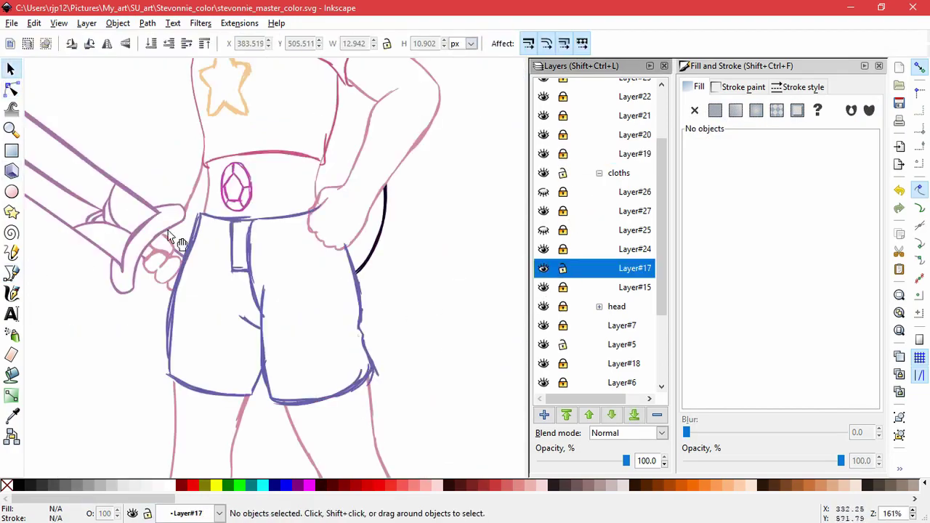
left_click(440, 356)
left_click(327, 353)
mouse_move(365, 361)
left_mouse_down()
mouse_move(312, 322)
mouse_move(366, 361)
left_mouse_up()
key("Tab")
mouse_move(347, 407)
left_mouse_down()
mouse_move(336, 332)
mouse_move(380, 380)
mouse_move(356, 396)
mouse_move(359, 306)
mouse_move(328, 250)
left_mouse_up()
left_click(363, 374)
key("Escape")
left_click(312, 409)
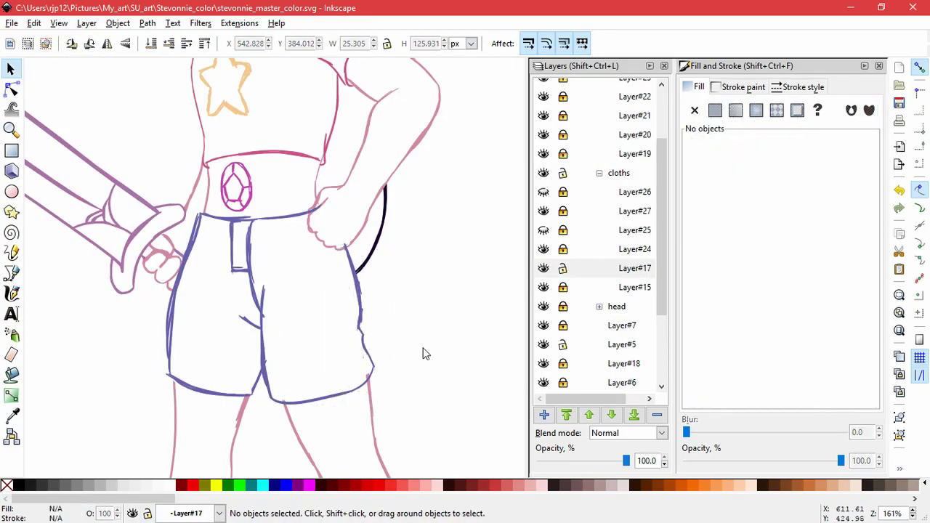
Resize the strokes along the shorts' outer side below the hip hand to about 19.4 by 115.6 px.
left_click_drag(365, 291, 432, 307)
left_click_drag(382, 353, 363, 366)
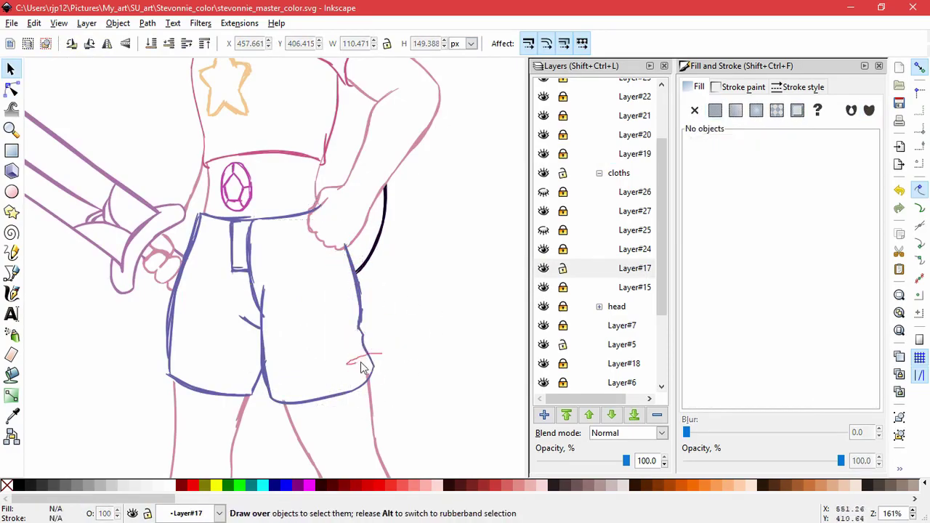
left_click_drag(344, 272, 349, 271)
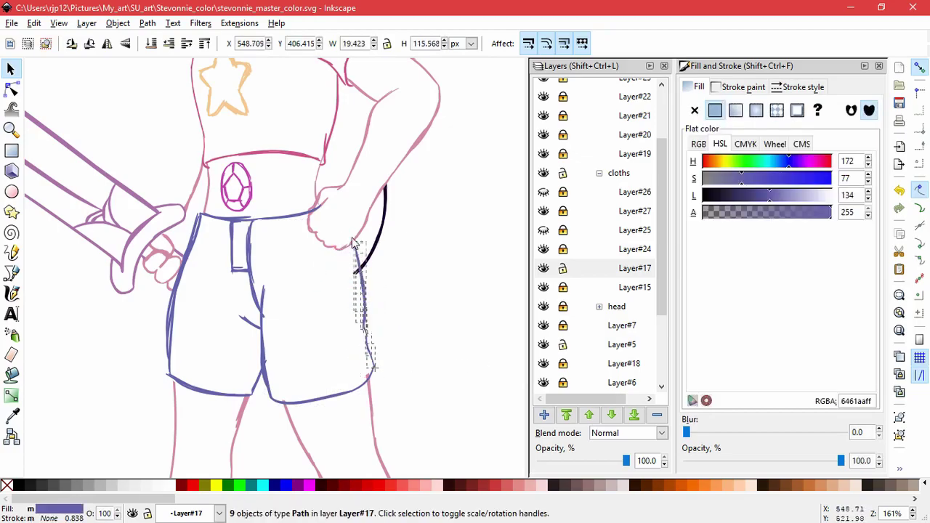
key("Delete")
Clean up the hem of the shorts leg below the hip hand by removing its overlapping stroke.
left_click(291, 400)
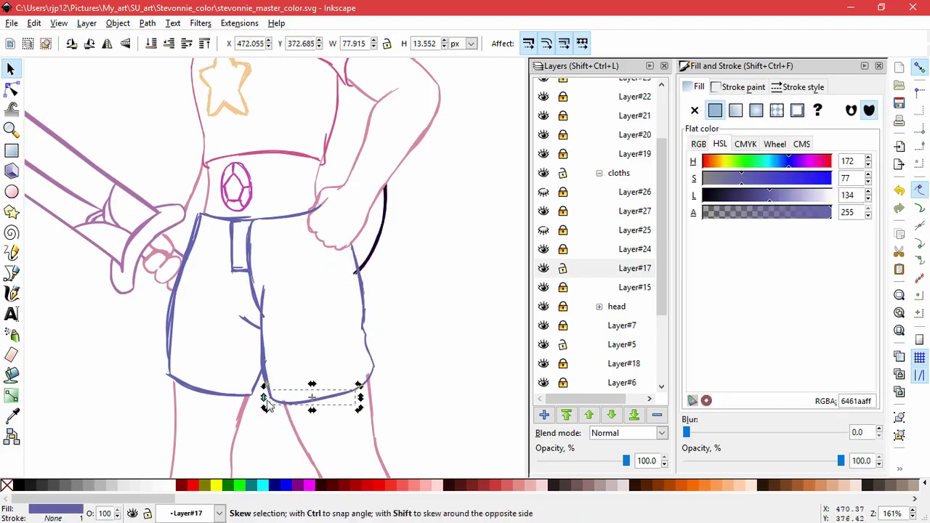
key("Escape")
left_click(304, 376)
key("Delete")
Remove the overlapping stroke from the shorts' central inseam and tidy the short diagonal stroke at the leg opening.
left_click_drag(266, 358, 226, 361)
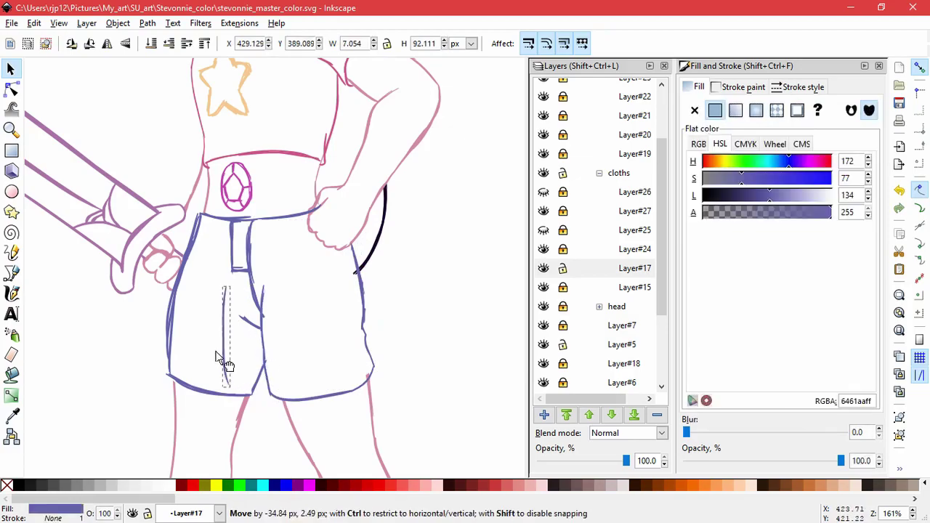
left_click_drag(305, 345, 276, 356)
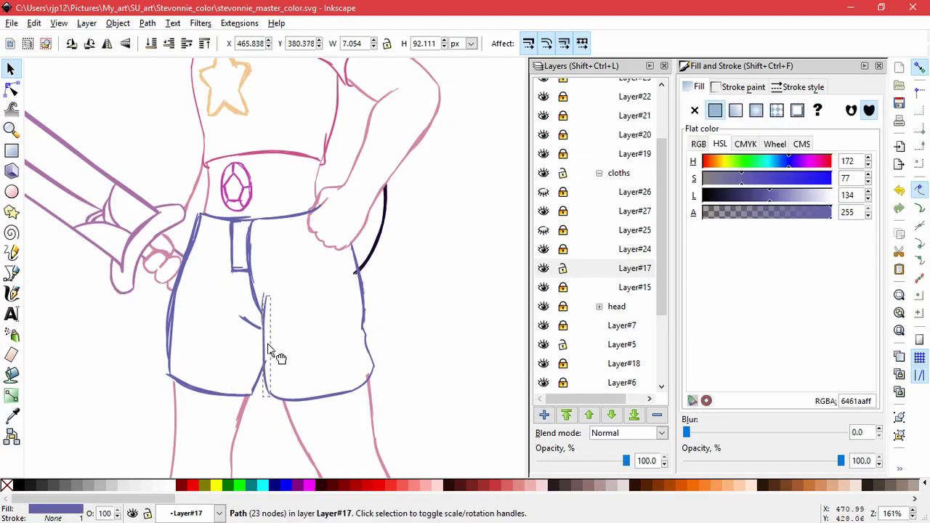
key("Tab")
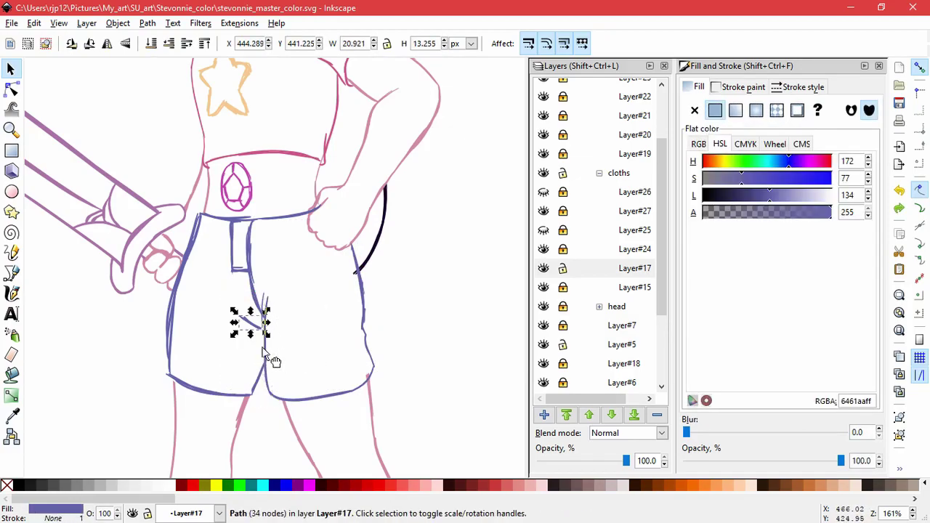
left_click(312, 357)
left_click(268, 435)
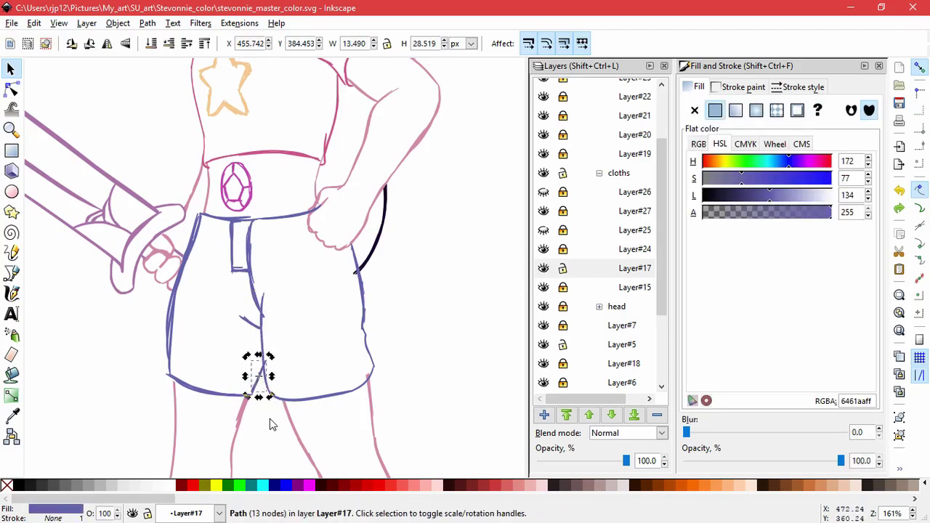
left_click(268, 424)
left_click(266, 357)
Remove the doubled stroke on the sword-side edge of the shorts and stretch the remaining lower stroke down to the hem.
left_click(160, 332)
left_click(148, 217)
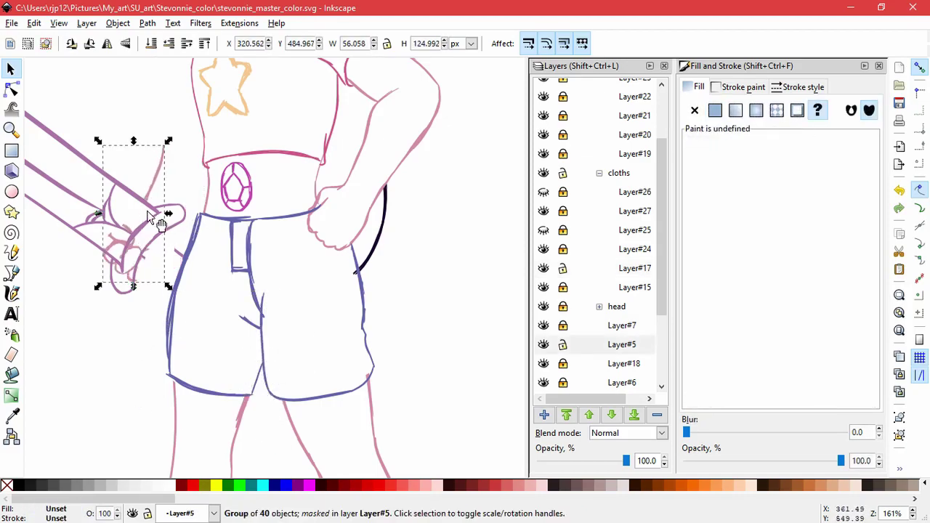
left_click_drag(149, 217, 190, 227)
left_click(159, 315)
left_click(175, 372)
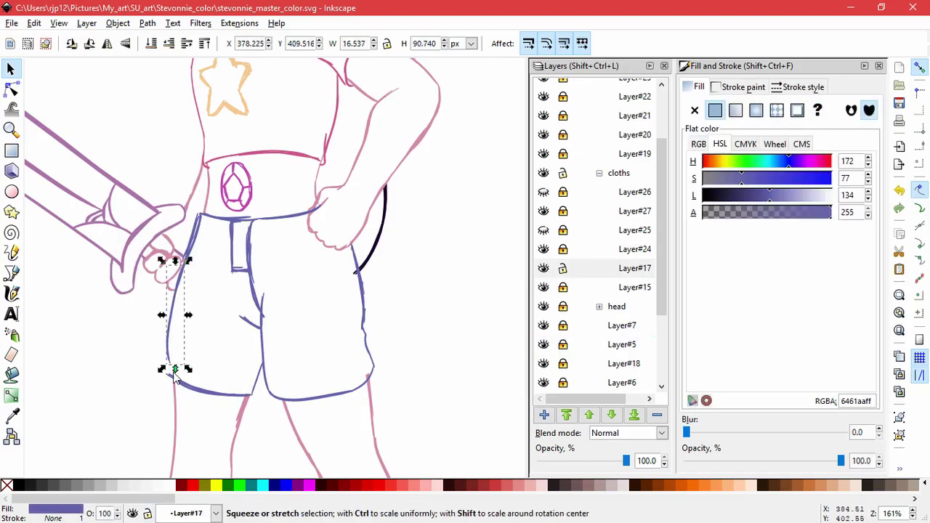
left_click_drag(174, 372, 175, 383)
left_click(144, 220)
Remove the extra strokes at the sword-side waist corner and stretch the upper side stroke to about 20.4 by 61.6 px.
left_click_drag(140, 218, 204, 250)
key("Escape")
left_click(196, 240)
scroll(205, 247, "up", 2)
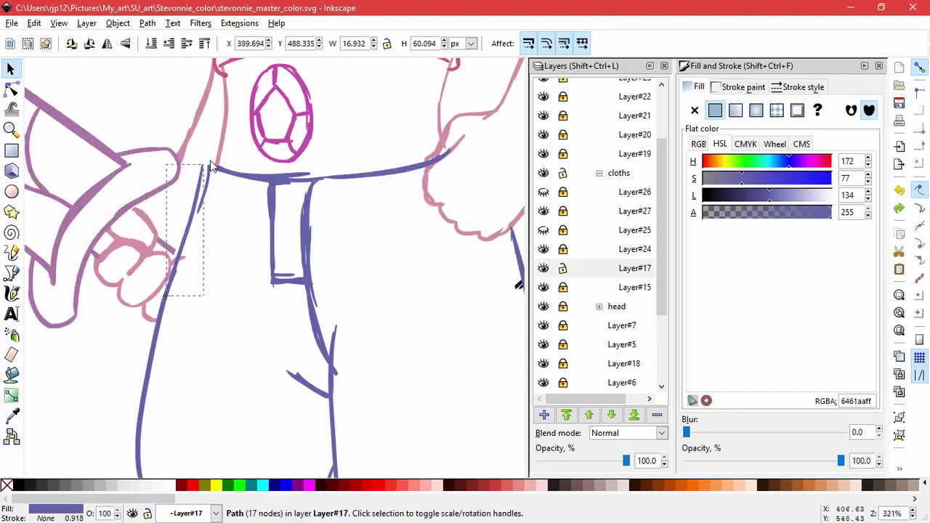
left_click(217, 207)
left_click(348, 135)
left_click_drag(250, 169, 211, 164)
left_click(211, 196)
left_click(192, 199)
key("Escape")
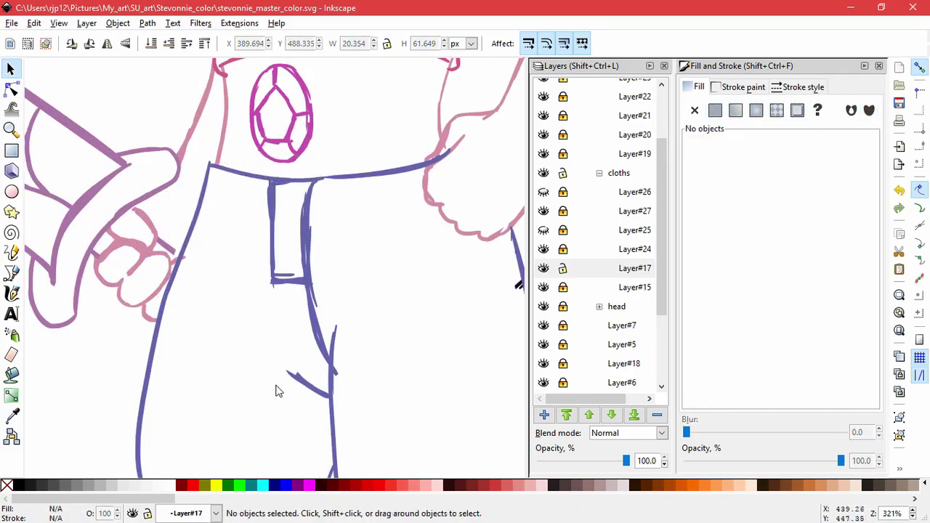
Fit the curved fly seam's lower end to the centre line and pull the surplus strokes off the fly's side line.
left_click(325, 353)
left_click_drag(342, 383, 335, 374)
mouse_move(349, 284)
left_mouse_down()
mouse_move(375, 247)
mouse_move(414, 262)
mouse_move(276, 240)
mouse_move(311, 245)
mouse_move(283, 262)
mouse_move(342, 218)
mouse_move(308, 208)
left_mouse_up()
key("ctrl+z")
left_click(366, 241)
key("Escape")
key("Escape")
Stretch the fly's remaining side line to meet its bottom edge and delete the stray strokes set aside.
left_click(308, 208)
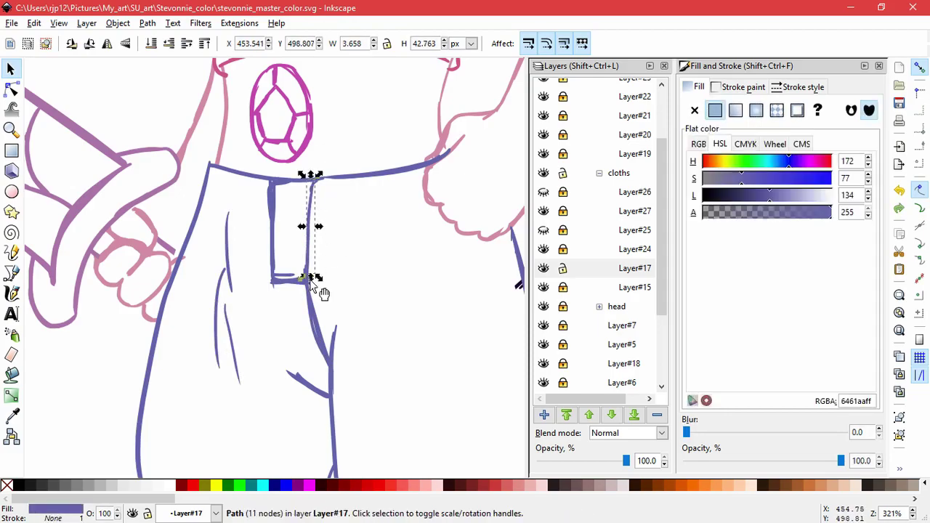
left_click_drag(322, 291, 302, 283)
left_click(244, 335)
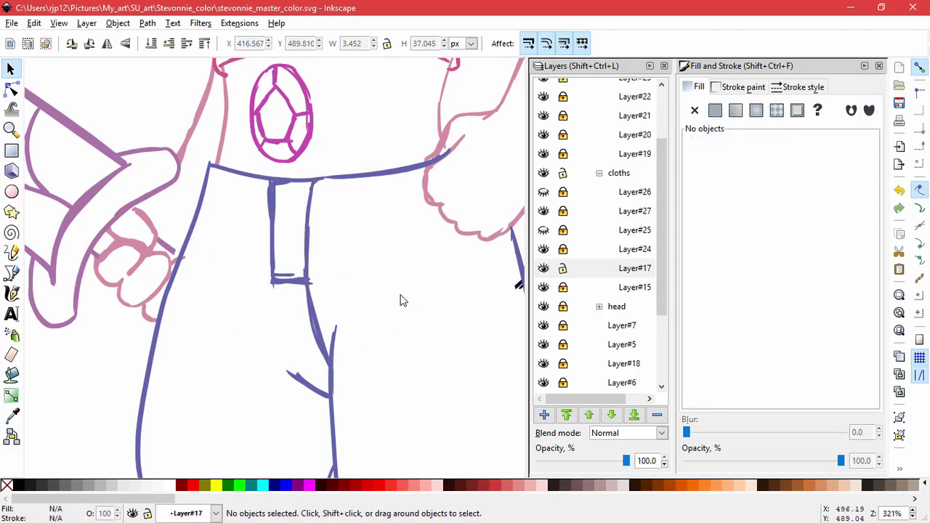
Collapse the sowrd and cloths layer groups and lock the layers within the sketch layer.
key("5")
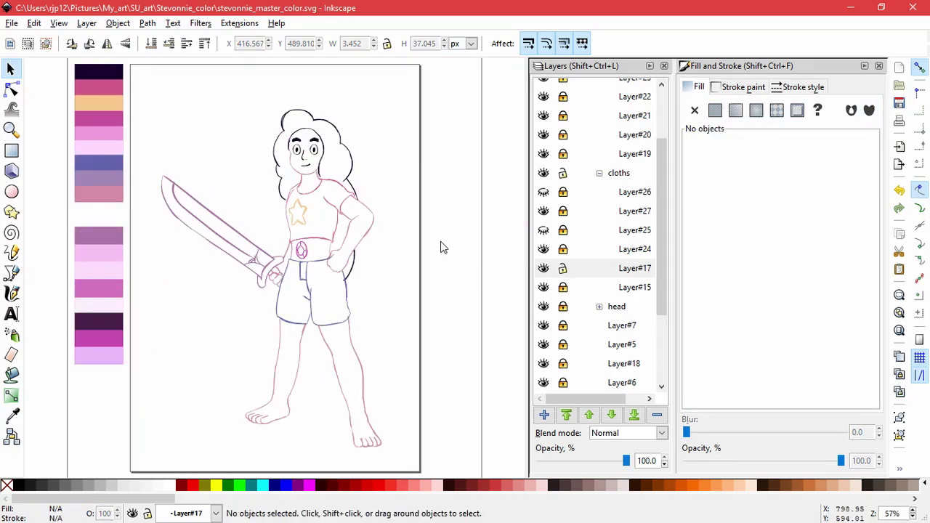
left_click(598, 173)
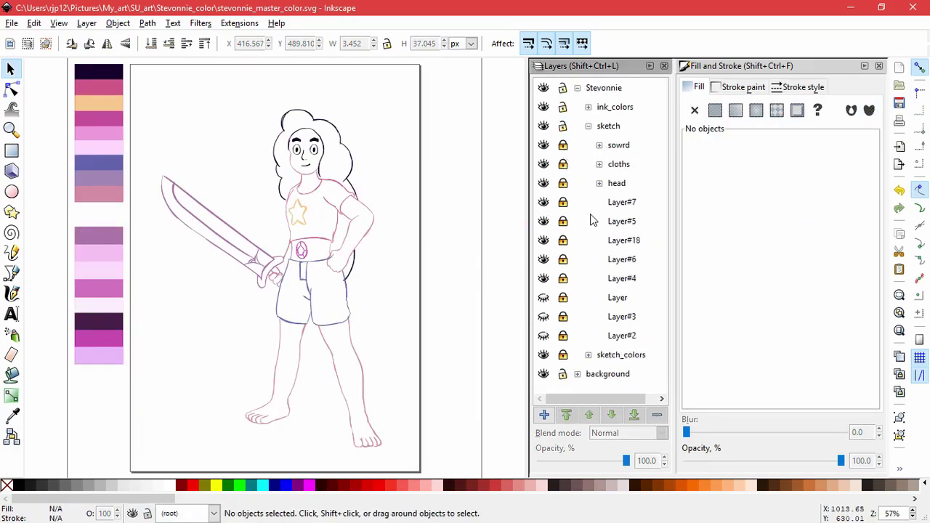
On Layer#28 under sketch_colors, bucket-fill the face and set its fill to D186A5ff.
left_click(587, 125)
left_click(604, 164)
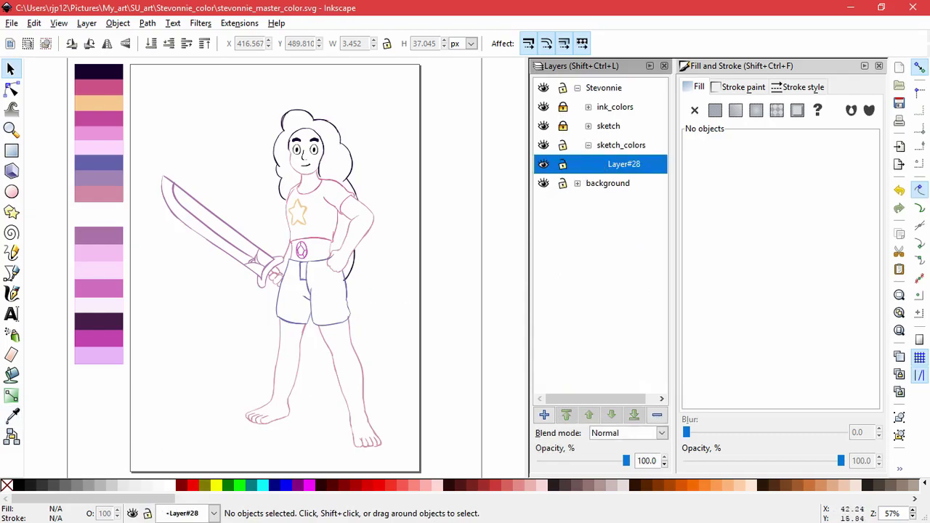
left_click(12, 374)
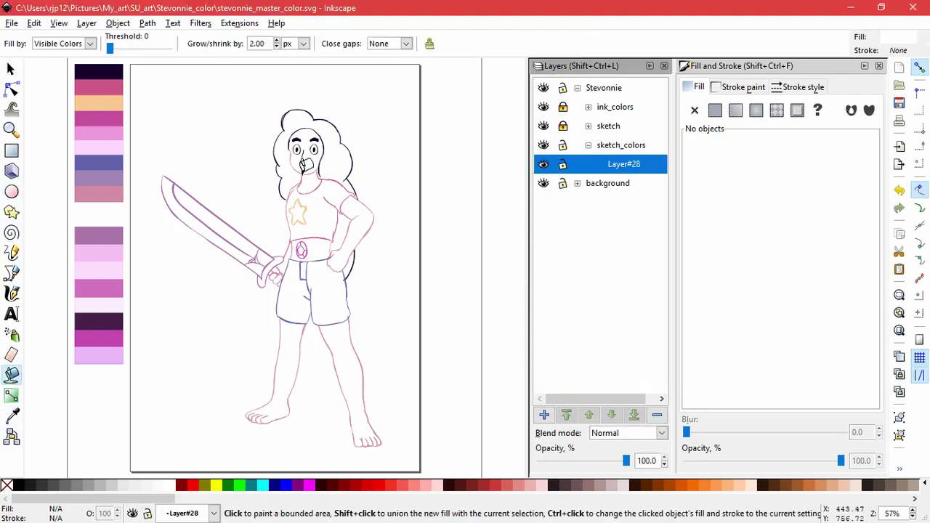
scroll(301, 144, "up", 3, "ctrl")
left_click(390, 230)
left_click_drag(866, 401, 825, 405)
type("D186A5ff")
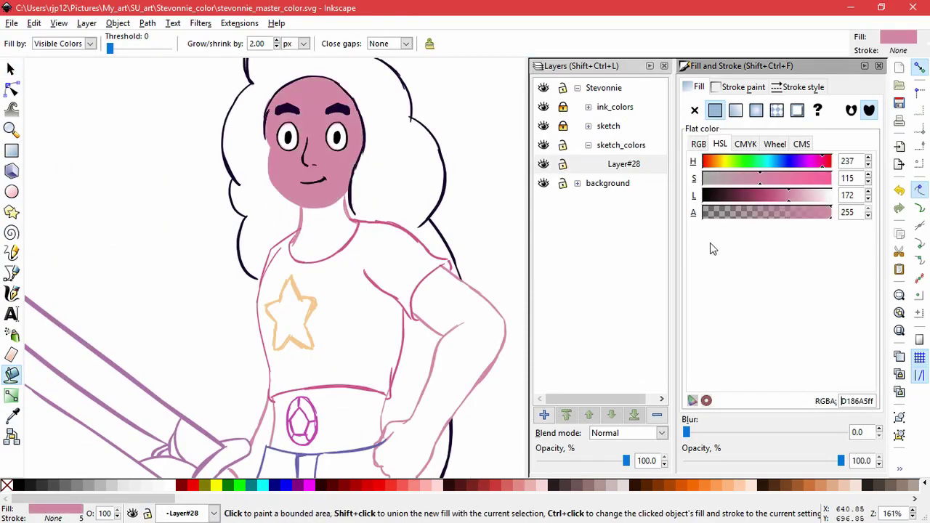
Undo the face colour, reapply D186A5ff, and compare its values in the CMYK, Wheel, HSL and RGB colour modes.
left_click(745, 144)
key("ctrl+z")
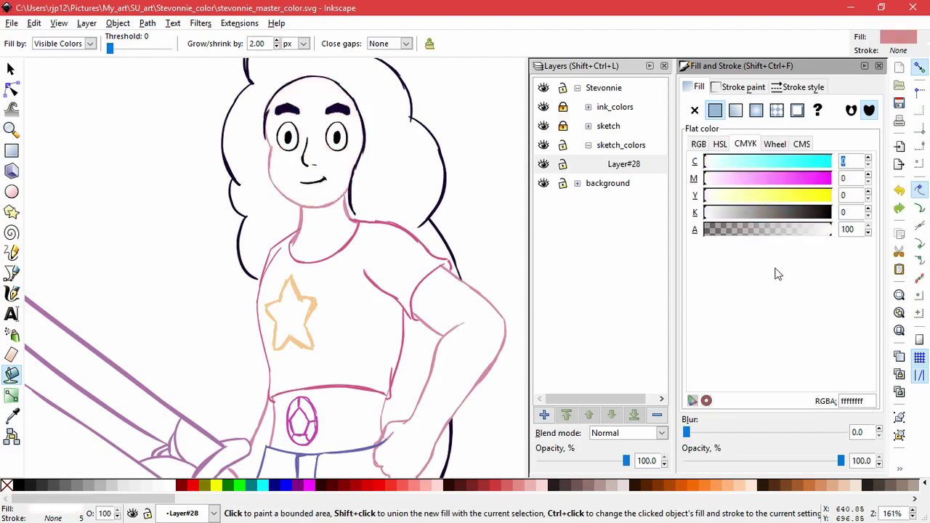
type("D186A5ff")
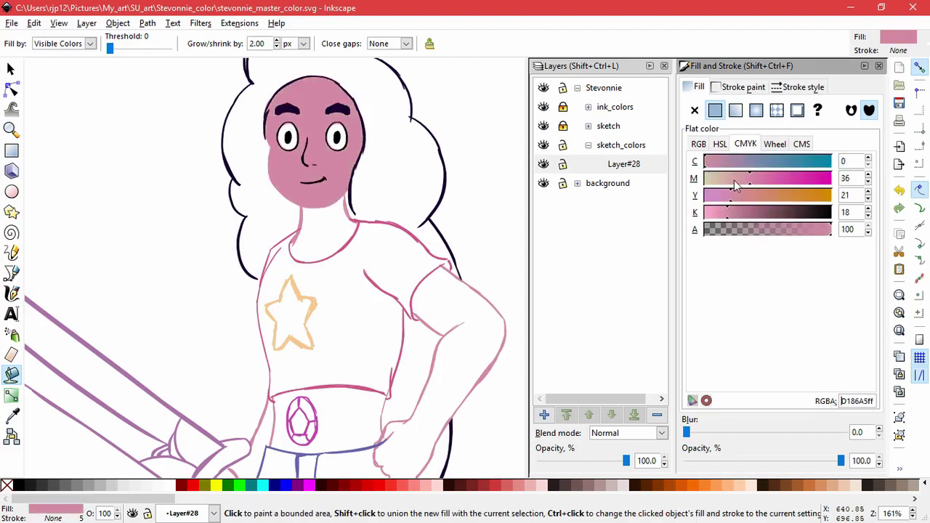
key("Return")
left_click(774, 143)
left_click(719, 144)
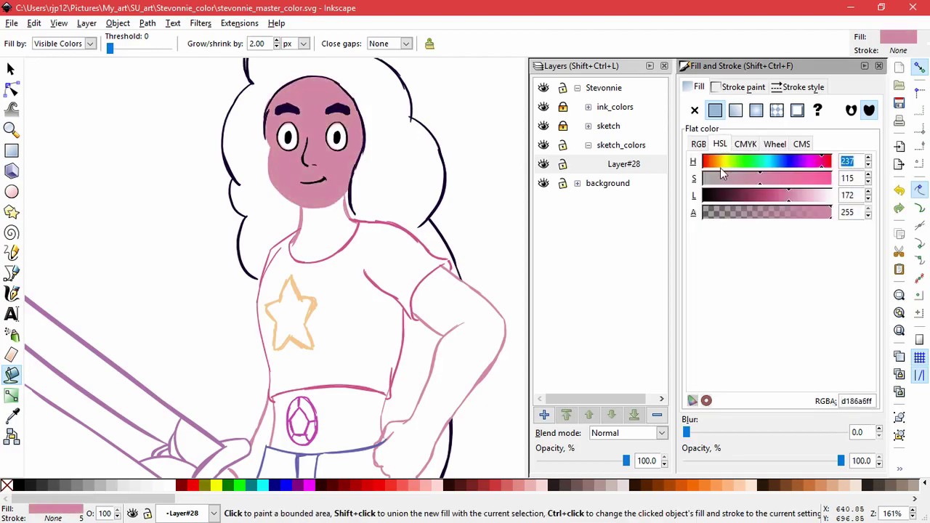
left_click(698, 143)
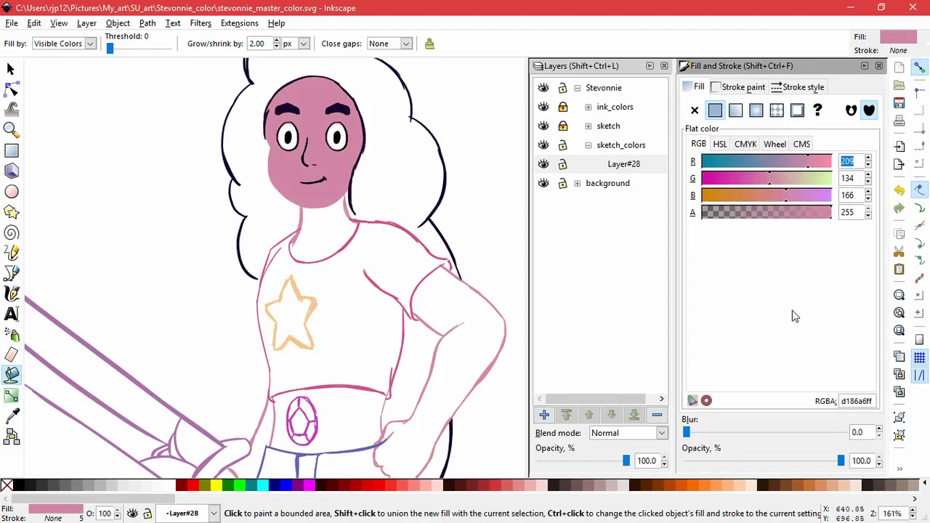
left_click(728, 145)
left_click(744, 180)
left_click_drag(783, 197, 802, 198)
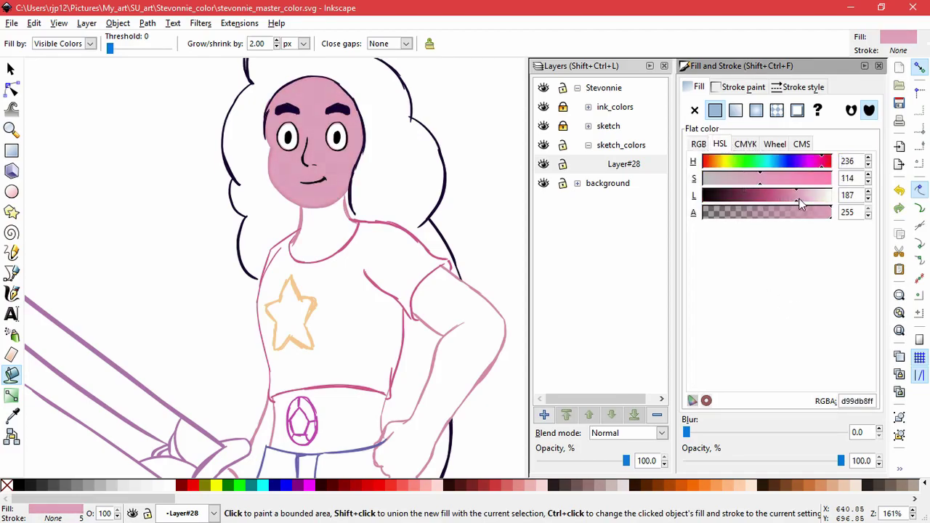
left_click(745, 144)
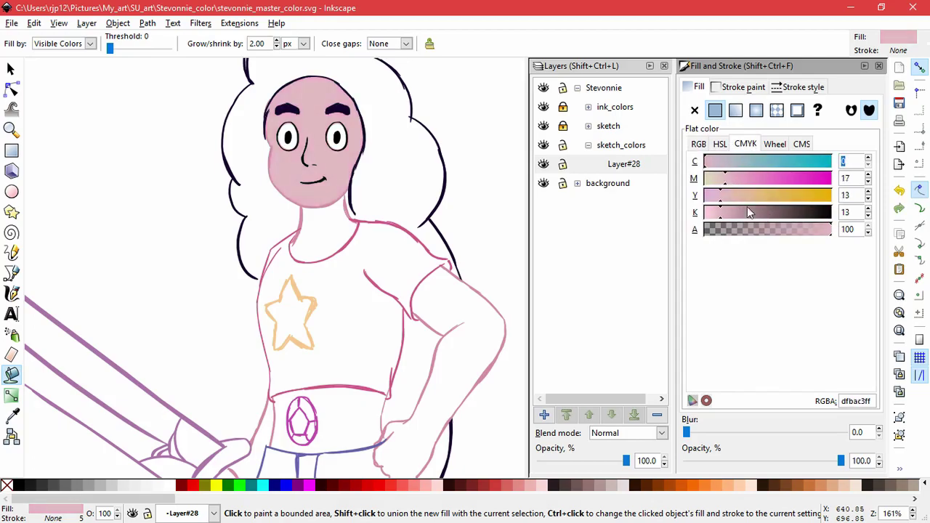
left_click_drag(732, 212, 699, 212)
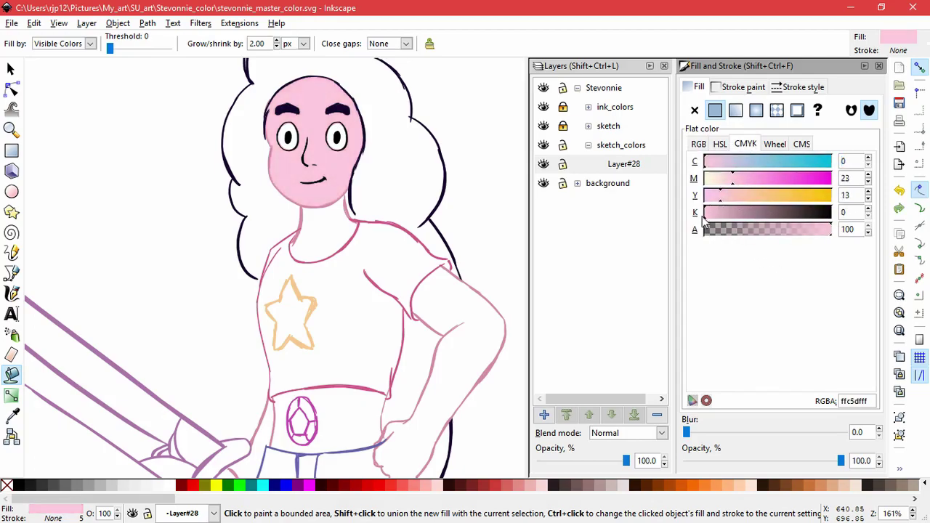
left_click(719, 144)
left_click(795, 179)
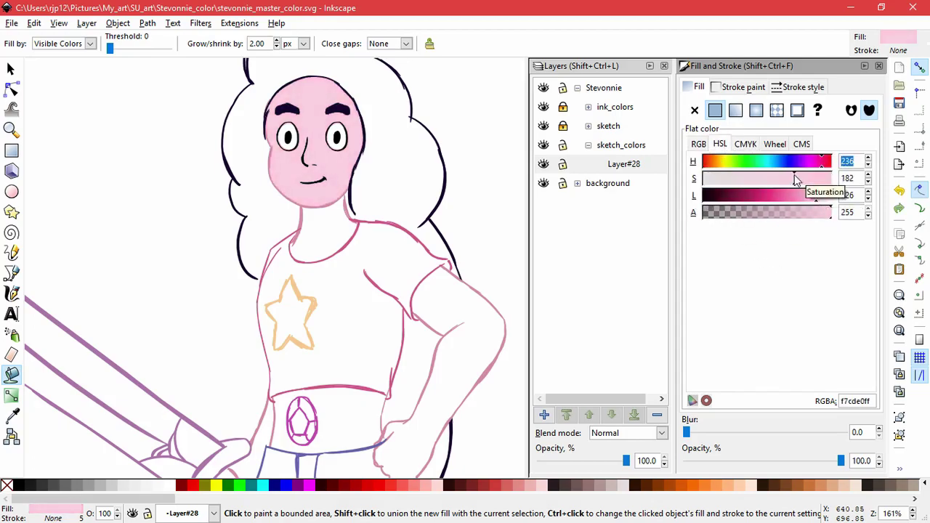
left_click(745, 144)
left_click(719, 144)
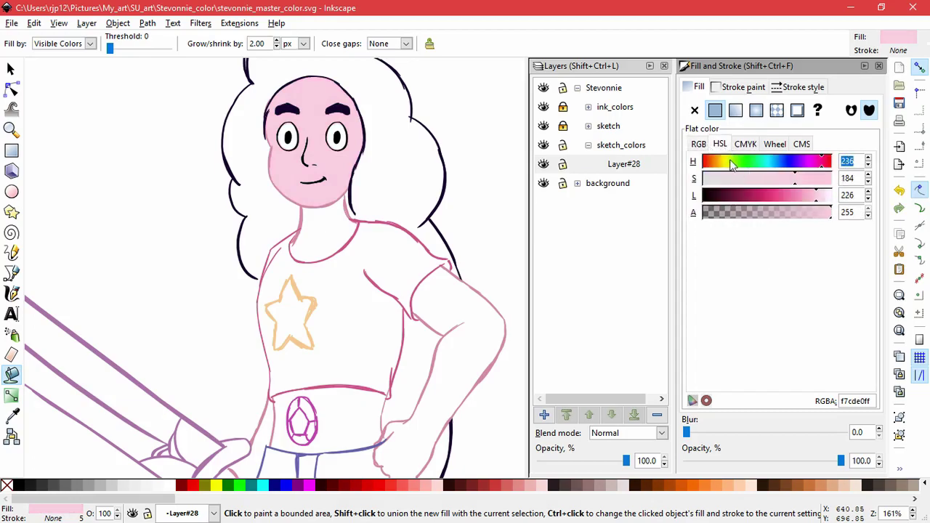
left_click_drag(732, 164, 716, 179)
key("ctrl+z")
key("ctrl+z")
key("ctrl+z")
key("ctrl+z")
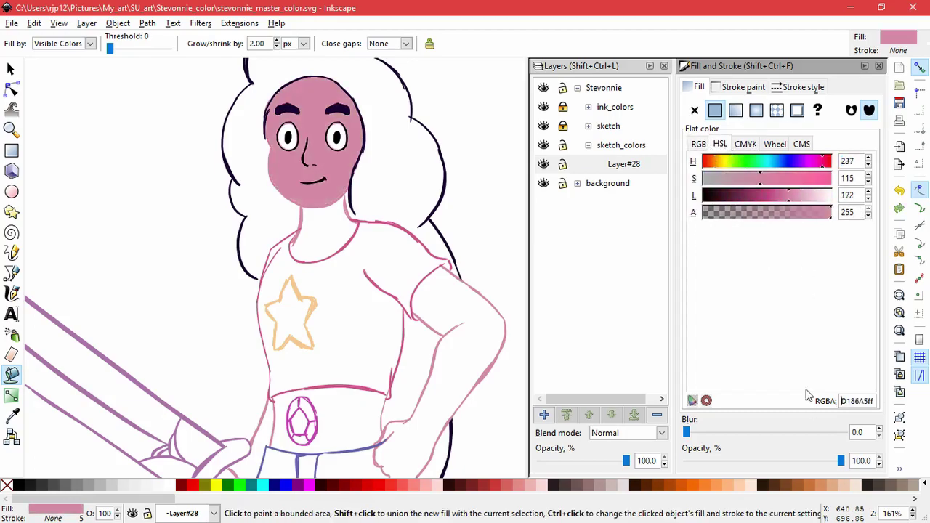
Raise the face fill's lightness to 187 and bucket-fill the neck and the bent arm with the same pink.
left_click(797, 201)
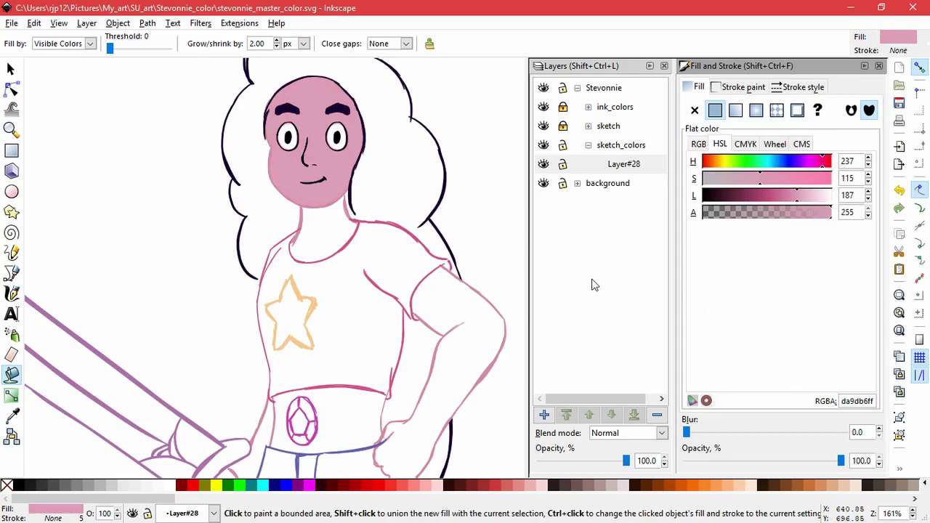
left_click(338, 222)
left_click(479, 324)
scroll(473, 407, "down", 4)
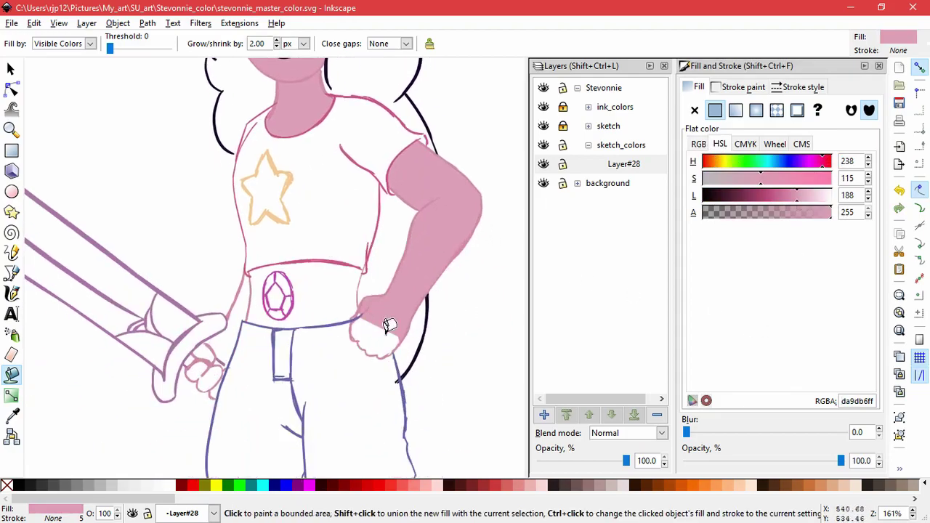
Expand the sketch layer, toggle Layer#4's visibility to check its contents, and unlock Layer#18 and the head layer.
left_click(588, 127)
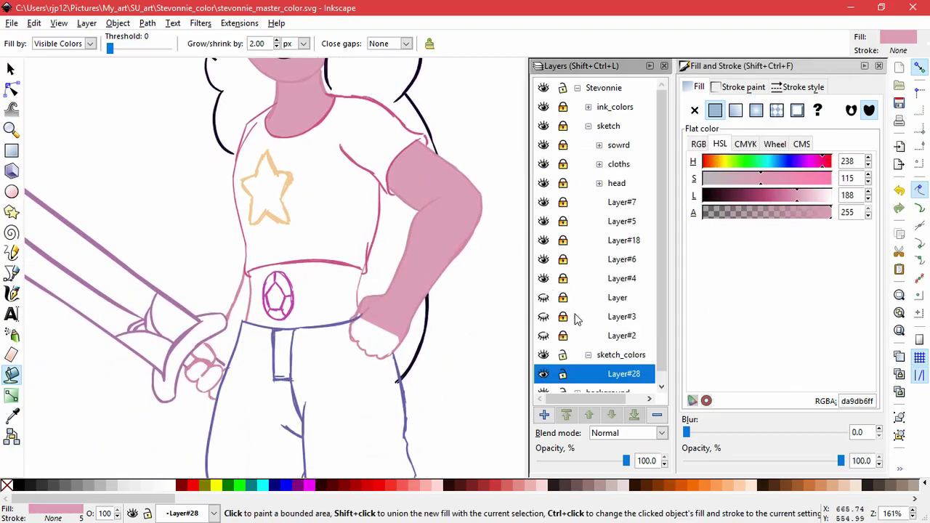
left_click(543, 279)
left_click(543, 279)
left_click(543, 279)
left_click(543, 278)
left_click(574, 240)
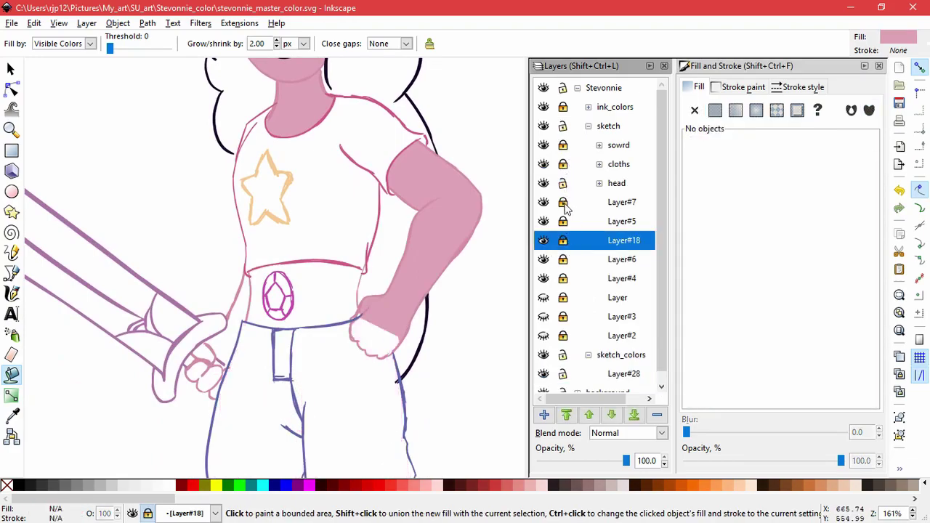
key("s")
scroll(376, 378, "up", 4)
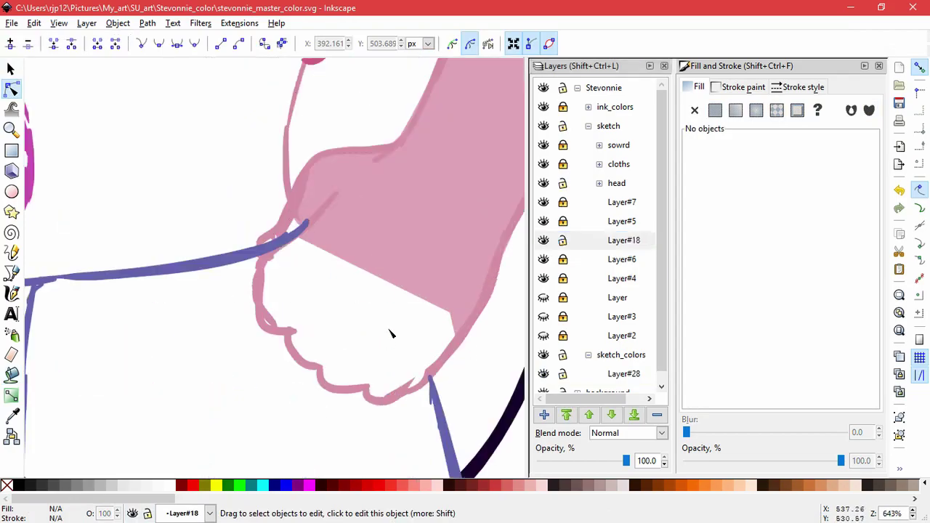
Move the white shorts shape's corner node to the side line below the hip hand and insert nodes along its diagonal edge.
left_click(388, 332)
key("Escape")
left_click(386, 315)
key("n")
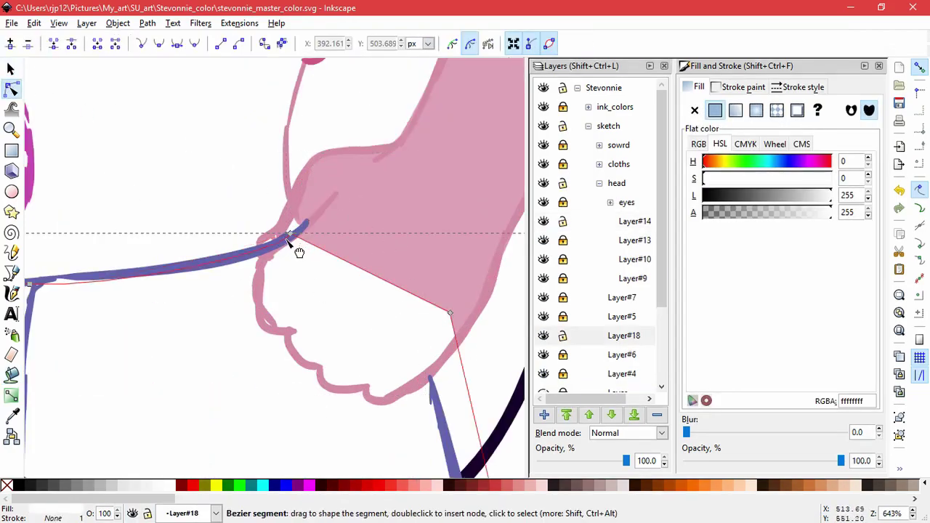
left_click_drag(446, 317, 431, 377)
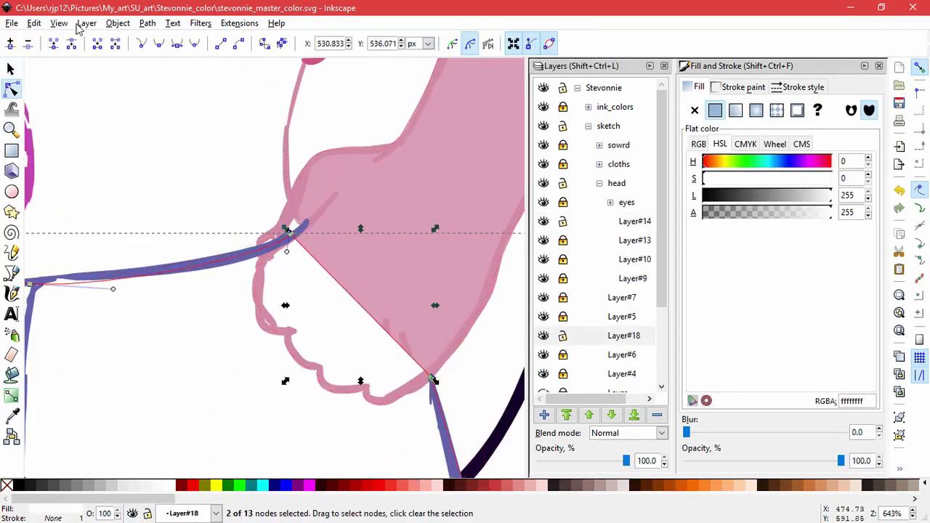
left_click(11, 45)
Fit the new nodes of the white shape to the outline of the hip hand's fingers, adding another node at the last finger.
left_click_drag(306, 249, 264, 270)
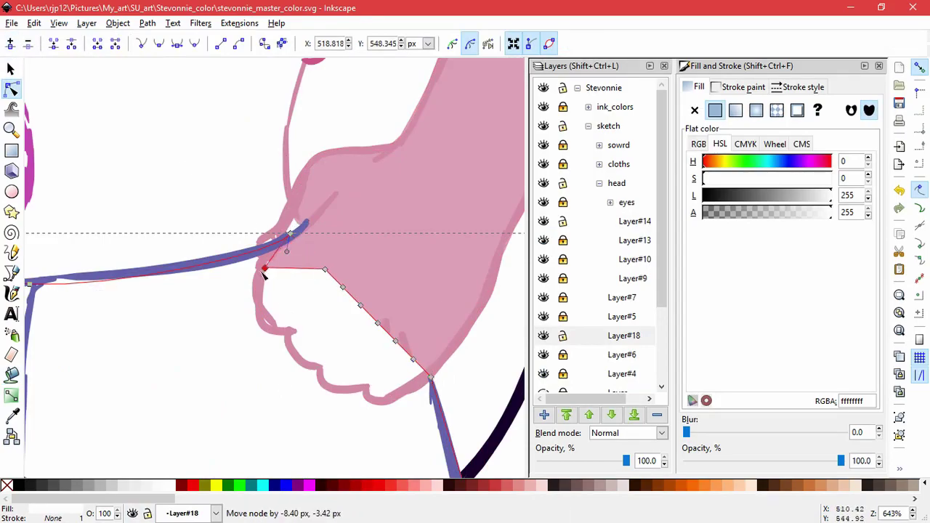
left_click_drag(323, 267, 260, 323)
left_click_drag(343, 287, 288, 335)
left_click_drag(360, 305, 297, 357)
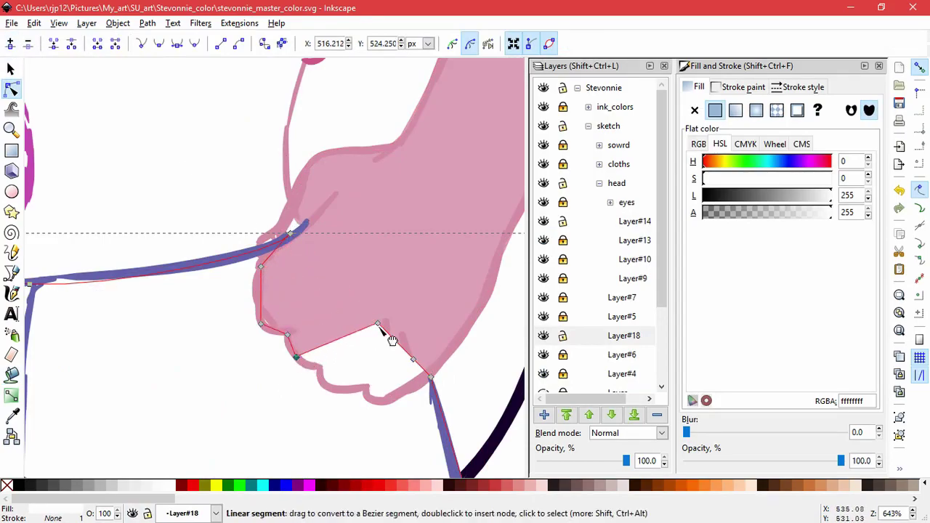
left_click_drag(378, 323, 319, 369)
left_click_drag(396, 342, 329, 388)
left_click_drag(413, 359, 358, 385)
left_click(431, 377, "shift")
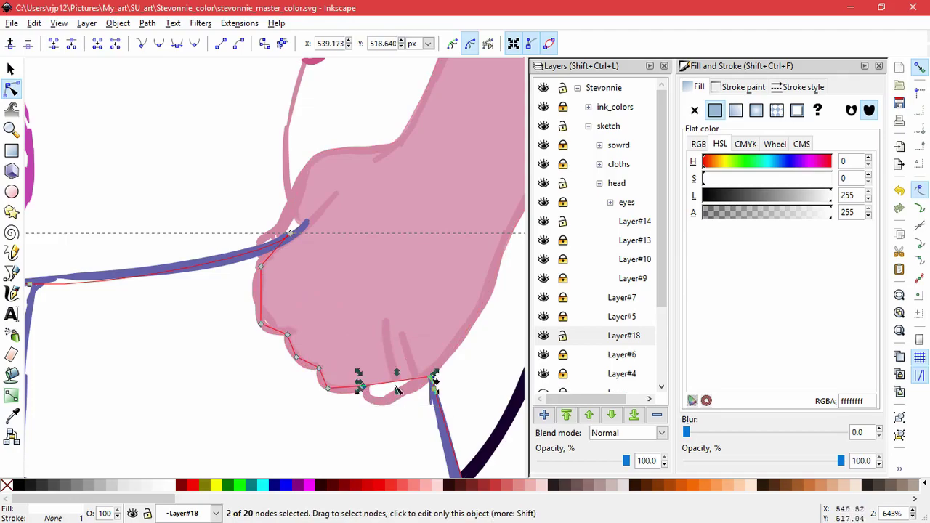
key("Insert")
left_click(465, 375)
Lock the head layer, collapse the sketch group, and bucket-fill the sword arm and hand on Layer#28.
scroll(457, 389, "down", 6)
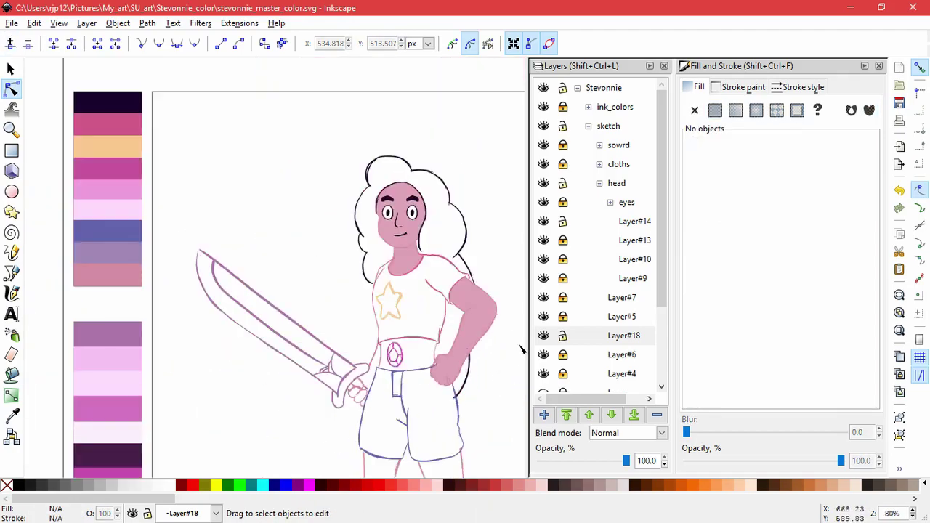
left_click(599, 183)
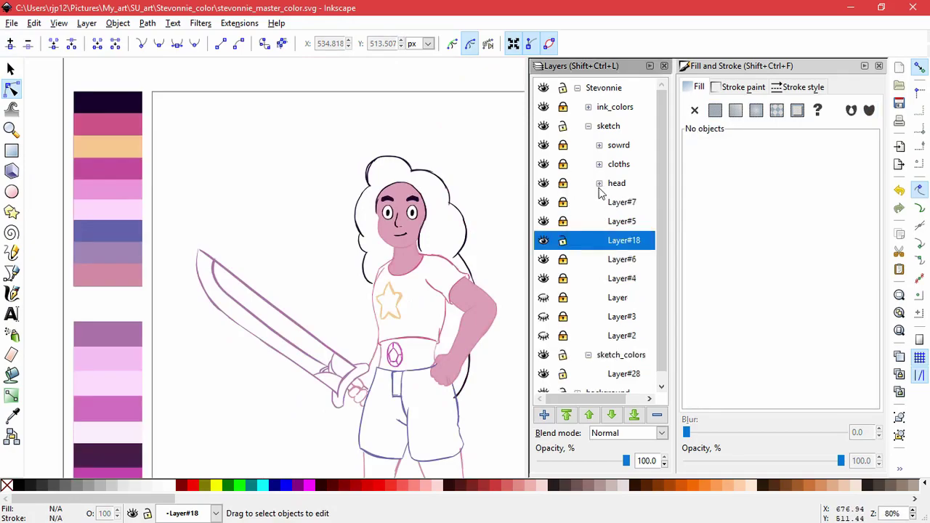
left_click(588, 126)
left_click(594, 163)
key("shift+F7")
scroll(355, 393, "up", 3)
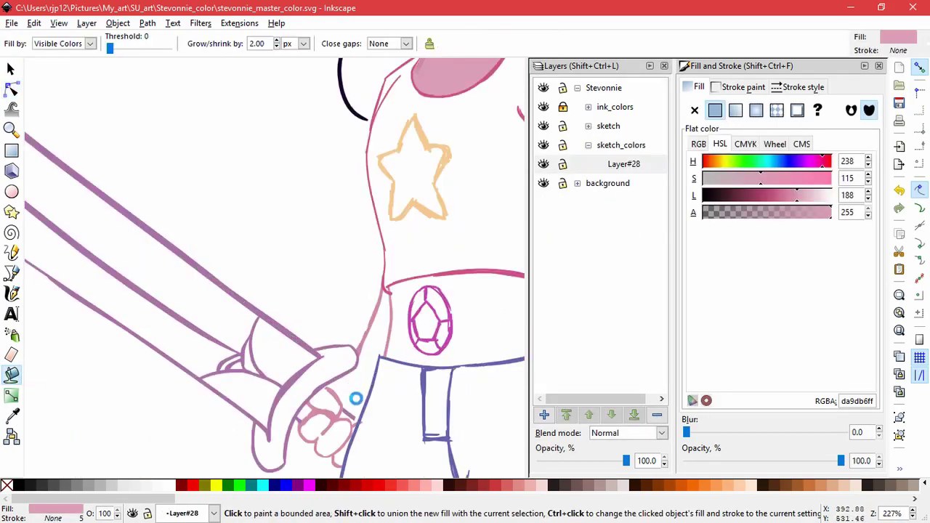
left_click(343, 395)
left_click(346, 406)
Fit the white shorts shape on Layer#18 to the shorts' side line beside the sword arm.
key("n")
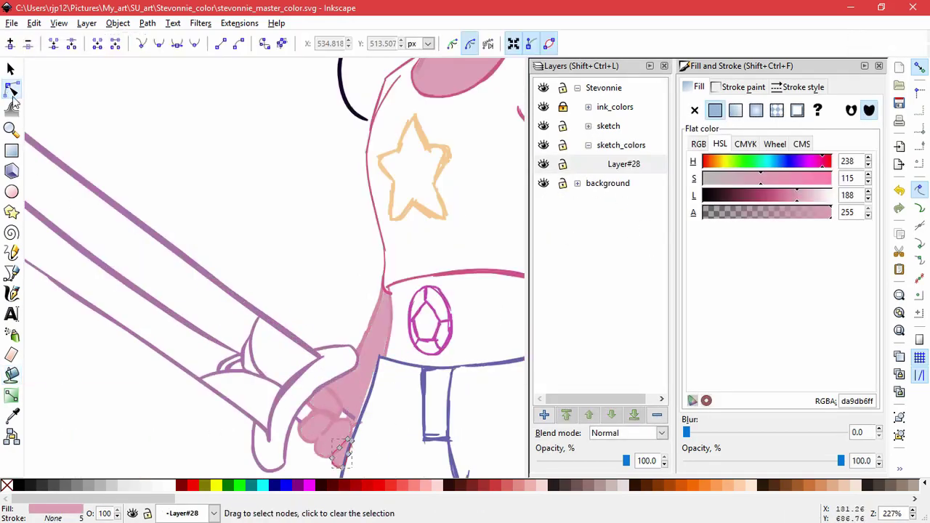
scroll(342, 430, "up", 3)
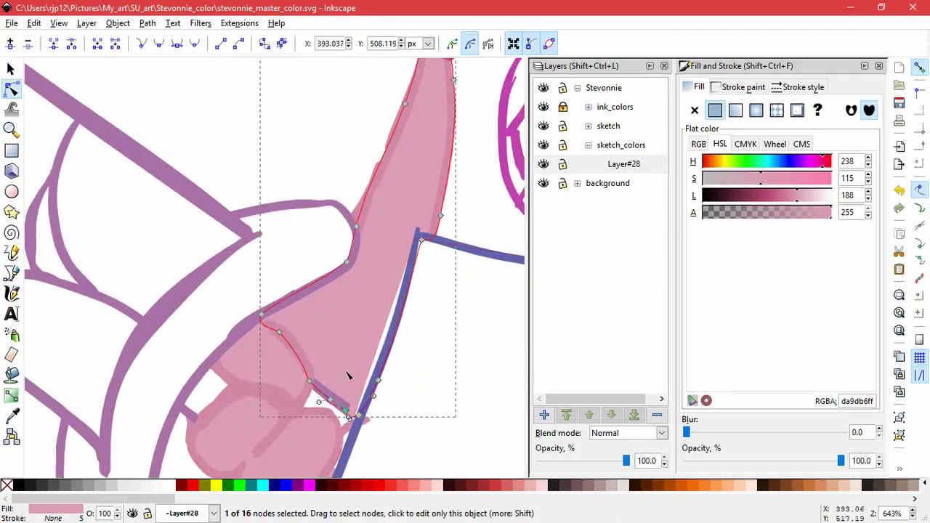
left_click(381, 342)
left_click(374, 388)
left_click(577, 249)
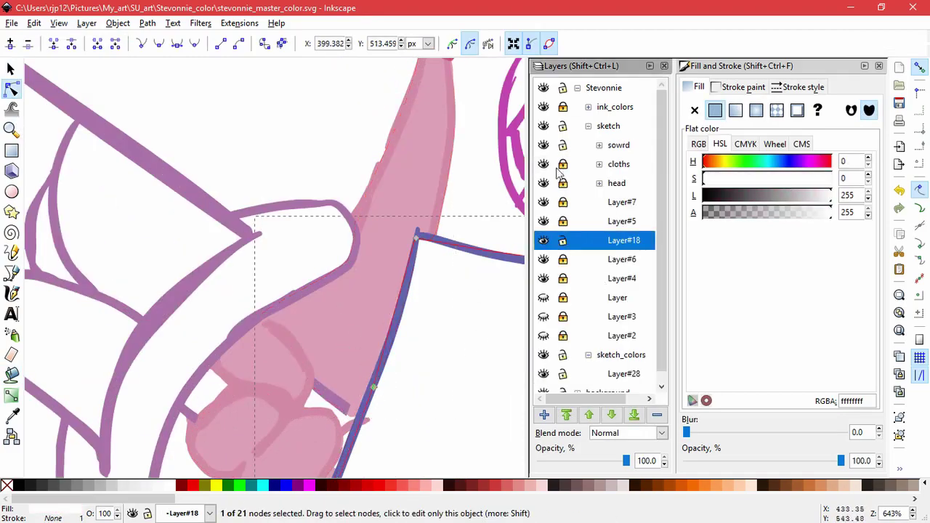
Reshape the mask of the short purple sword stroke between the gripping fingers and the shorts on Layer#19.
left_click(599, 146)
left_click(315, 412)
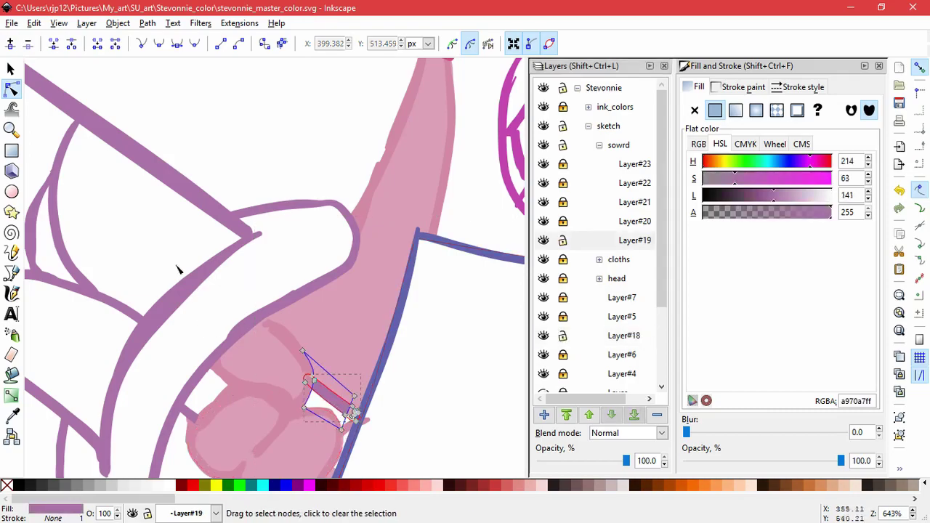
scroll(314, 407, "up", 5)
left_click_drag(293, 360, 324, 377)
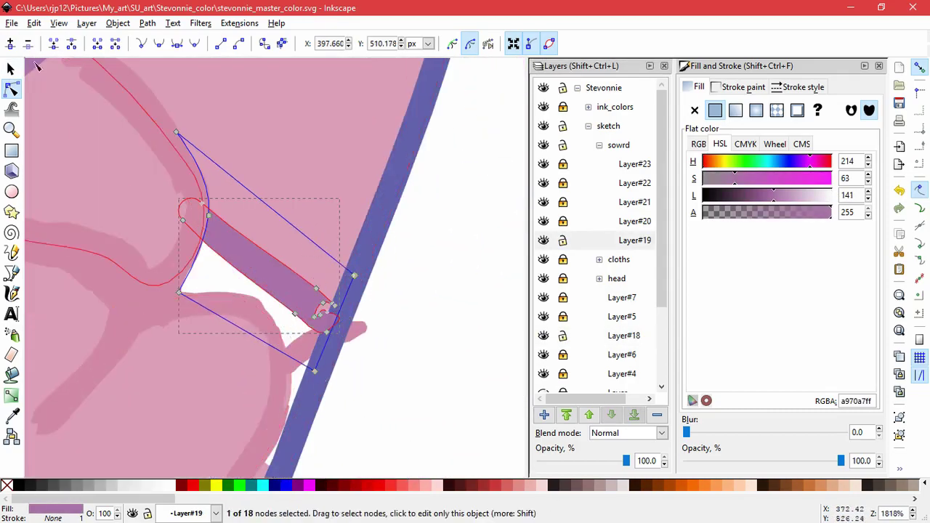
left_click_drag(305, 290, 345, 358)
key("s")
scroll(130, 317, "down", 6)
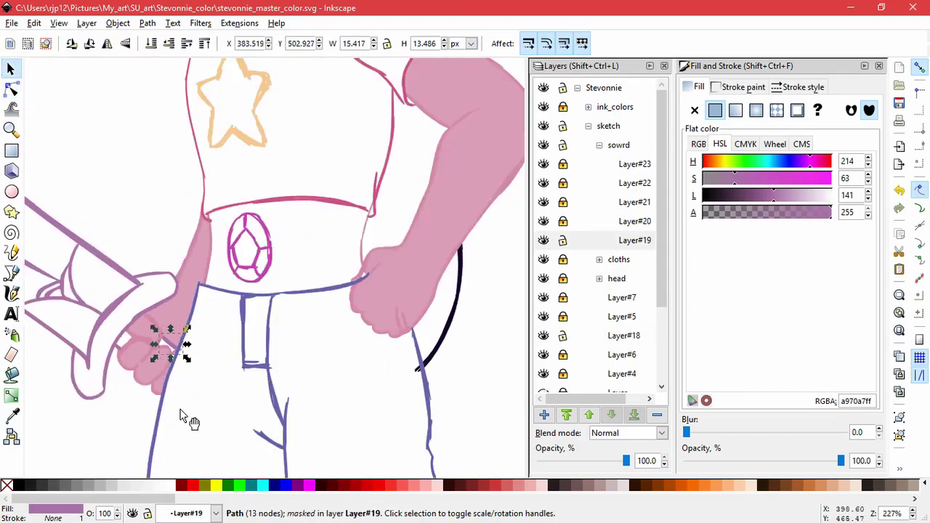
Deselect the sword stroke, lock the sowrd layer and Layer#18, and collapse the sowrd and sketch groups.
left_click(211, 386)
scroll(219, 392, "down", 2)
key("Escape")
left_click(599, 145)
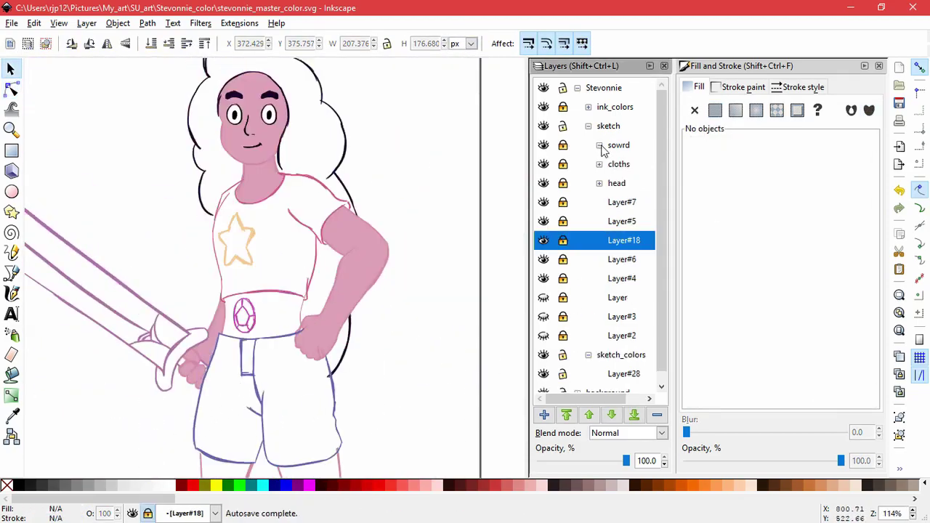
left_click(588, 126)
Bucket-fill both legs and a small toe area of the sword-side foot with the skin pink on Layer#28.
left_click(624, 164)
scroll(90, 325, "down", 2)
left_click(11, 376)
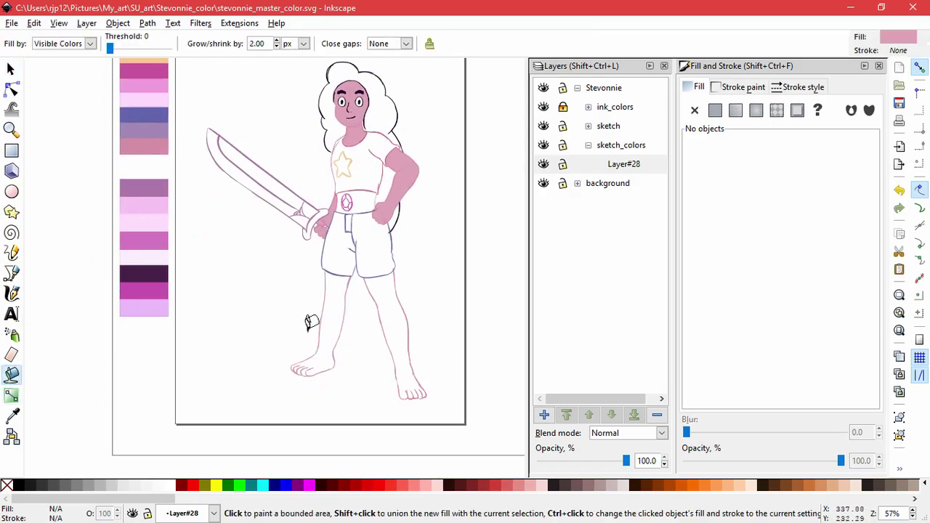
left_click(337, 283)
left_click(382, 299)
scroll(296, 373, "up", 4)
left_click(296, 324)
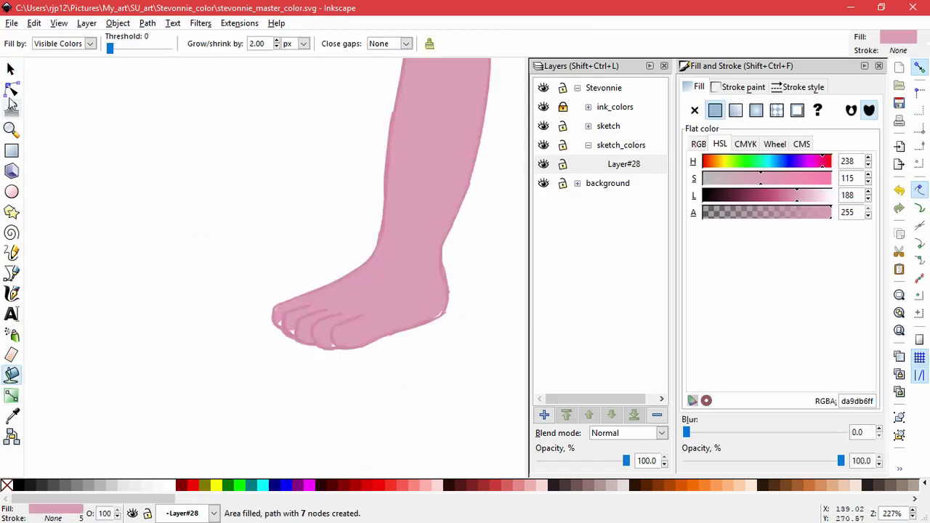
Reshape the skin fill on Layer#28 around the toes of the sword-side foot so it covers the gaps inside the outline.
left_click(10, 93)
scroll(284, 323, "up", 2)
left_click(321, 342)
left_click(313, 340)
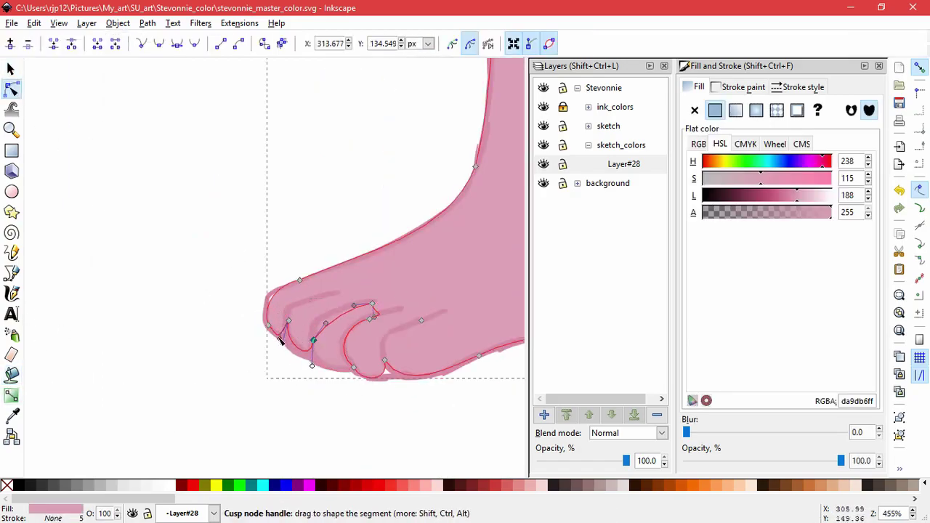
left_click(266, 323)
left_click(399, 364)
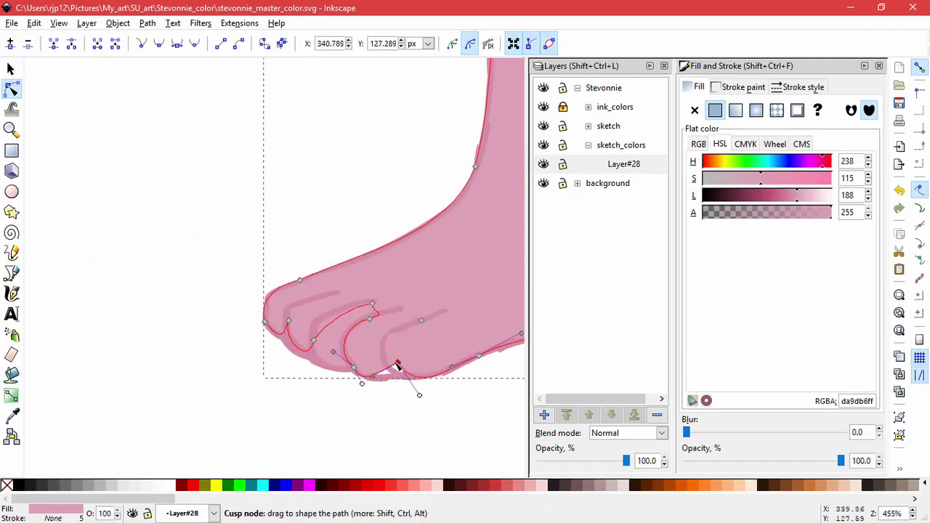
left_click_drag(397, 363, 401, 375)
left_click_drag(382, 391, 383, 384)
left_click(398, 412)
Fit the sword-side leg's skin fill to the outline at the heel.
scroll(318, 384, "down", 3)
left_click(317, 385)
scroll(338, 338, "up", 4)
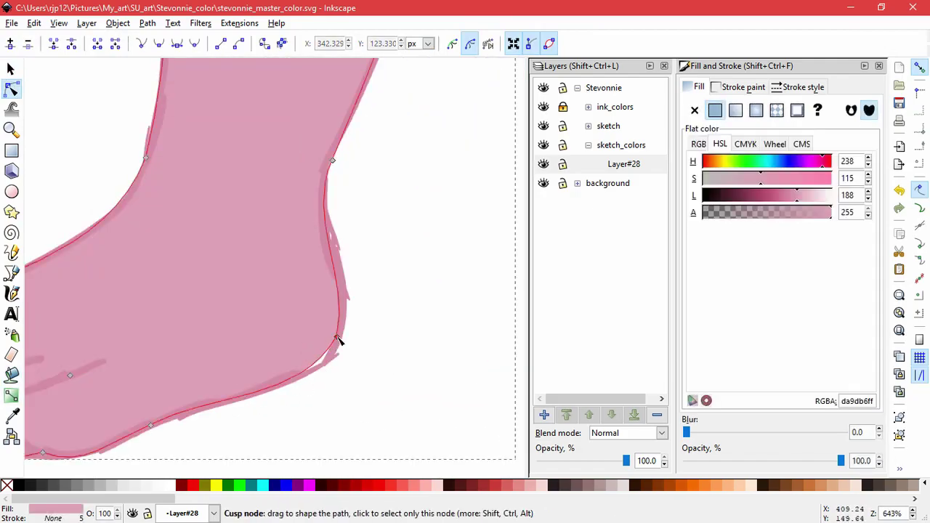
left_click(339, 338)
Remove the two notch nodes between the first toes of the other foot's skin fill and extend its outer toe edges to the outline.
scroll(398, 383, "down", 6)
left_click(398, 383)
scroll(398, 383, "up", 6)
left_click(301, 281)
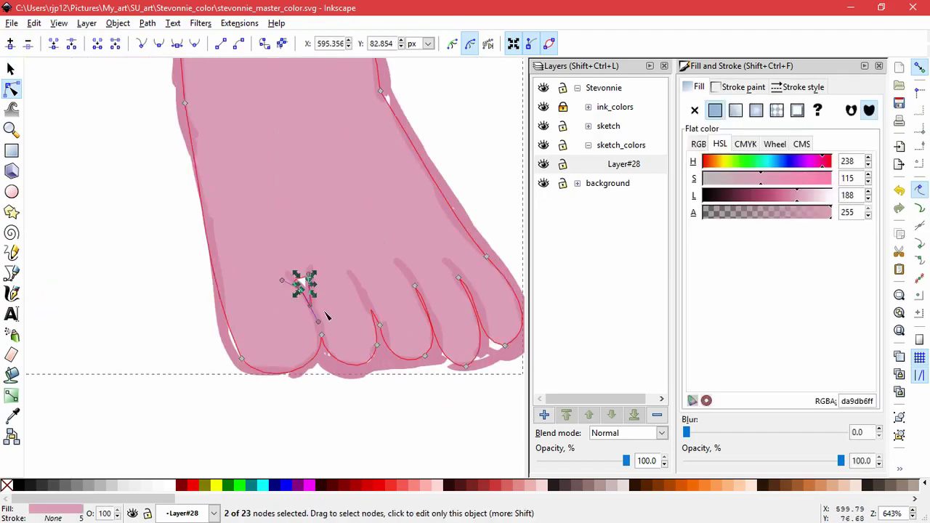
left_click(235, 370)
scroll(334, 433, "up", 1)
left_click_drag(394, 382, 390, 372)
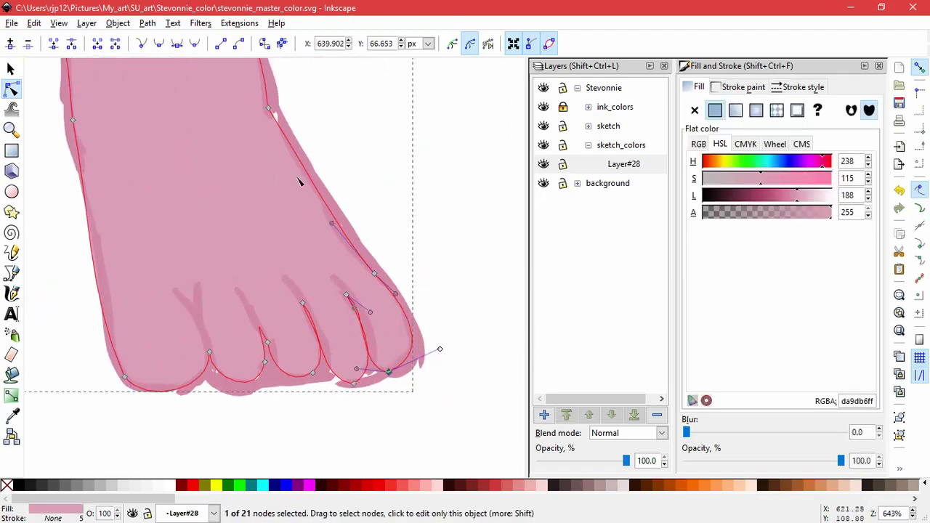
Close the remaining gaps in that foot's skin fill at the ankle and along the toe tips, and deselect it.
left_click(272, 109)
left_click(353, 382)
left_click(278, 426)
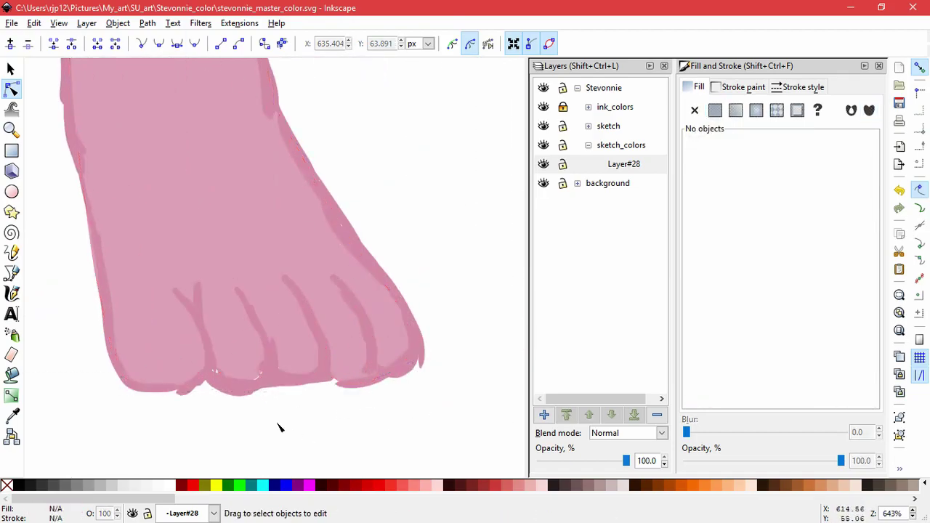
left_click(209, 356)
left_click_drag(208, 354, 207, 363)
left_click(269, 365)
key("Escape")
scroll(294, 411, "down", 7)
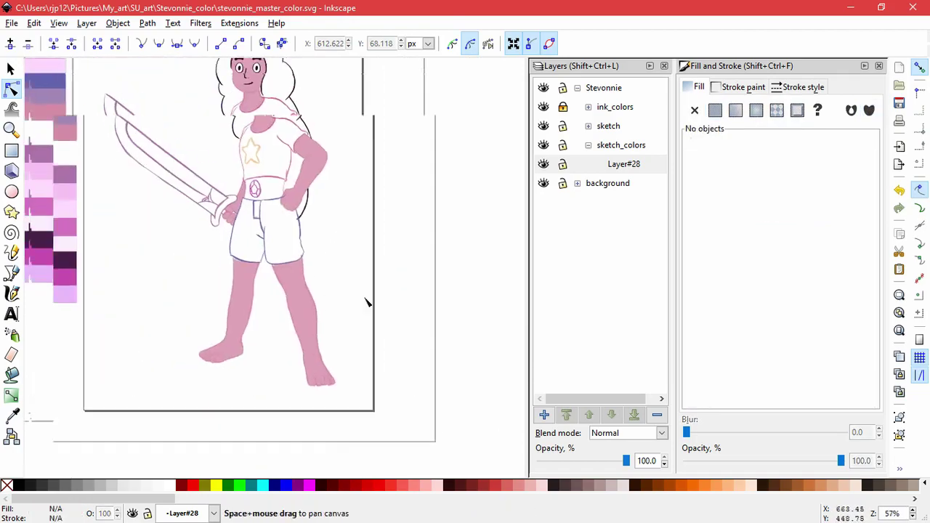
Add a layer above Layer#28 and bucket-fill the hair areas with the darkest palette swatch, 17002c.
left_click(544, 415)
key("Return")
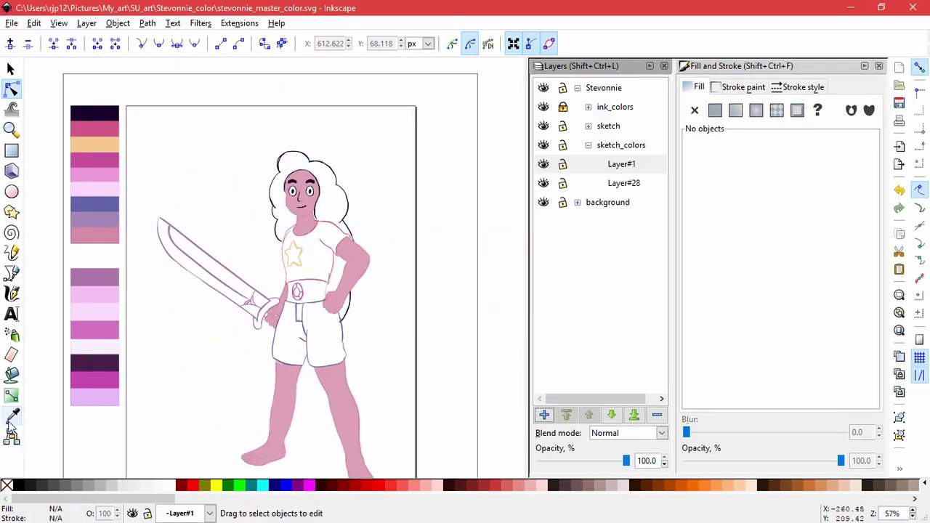
left_click(11, 416)
left_click(95, 113)
left_click(12, 374)
left_click(285, 217)
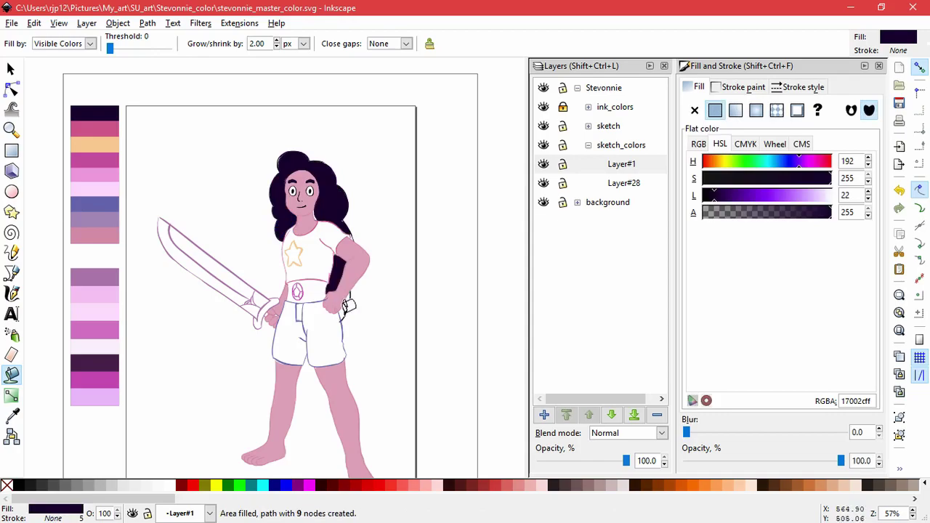
scroll(399, 282, "up", 3)
scroll(353, 215, "up", 3)
scroll(332, 311, "down", 4)
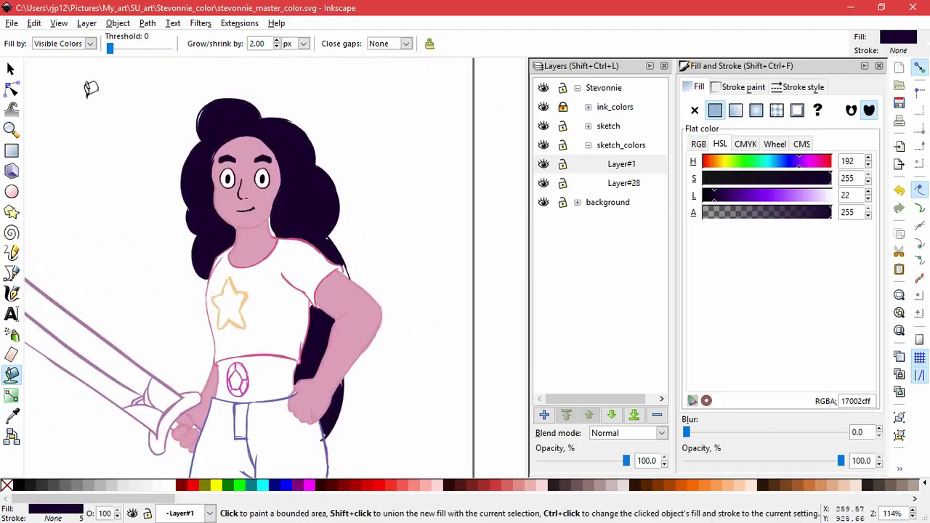
Recolour the hair fills to the lighter, less saturated purple 3a2c46 and deselect them.
key("s")
left_click_drag(790, 195, 736, 198)
left_click(426, 210)
scroll(443, 276, "down", 1)
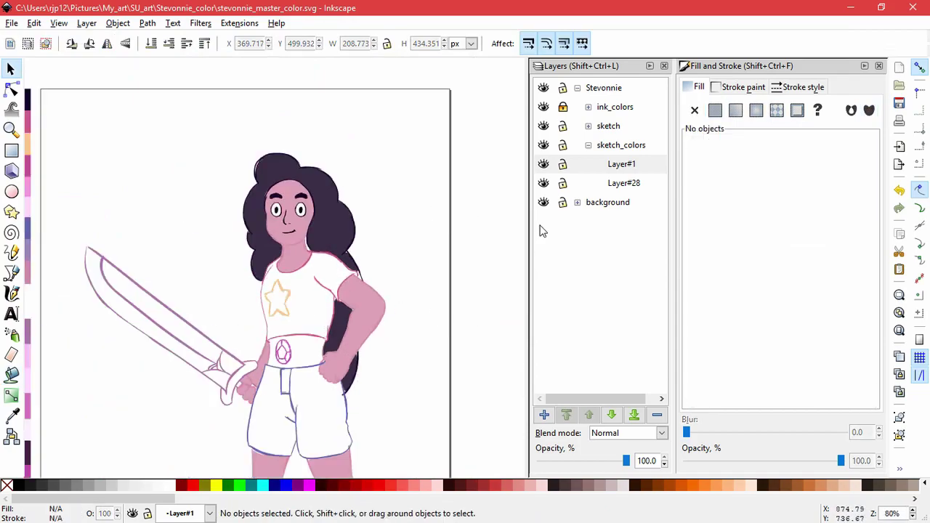
Delete the three layers below Layer#4 in the sketch group, including Layer#3 and Layer#2.
left_click(588, 126)
left_click(618, 298)
left_click(657, 414)
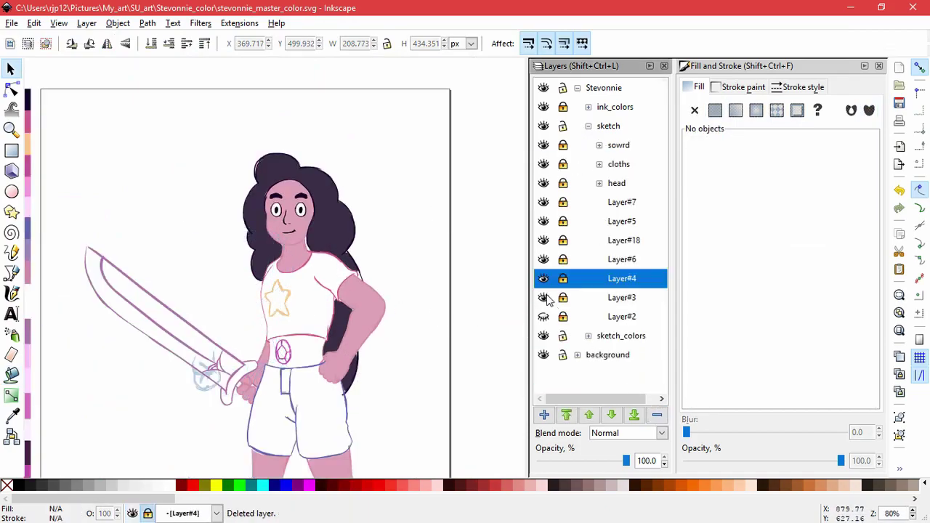
left_click(621, 298)
left_click(656, 414)
left_click(621, 298)
left_click(657, 414)
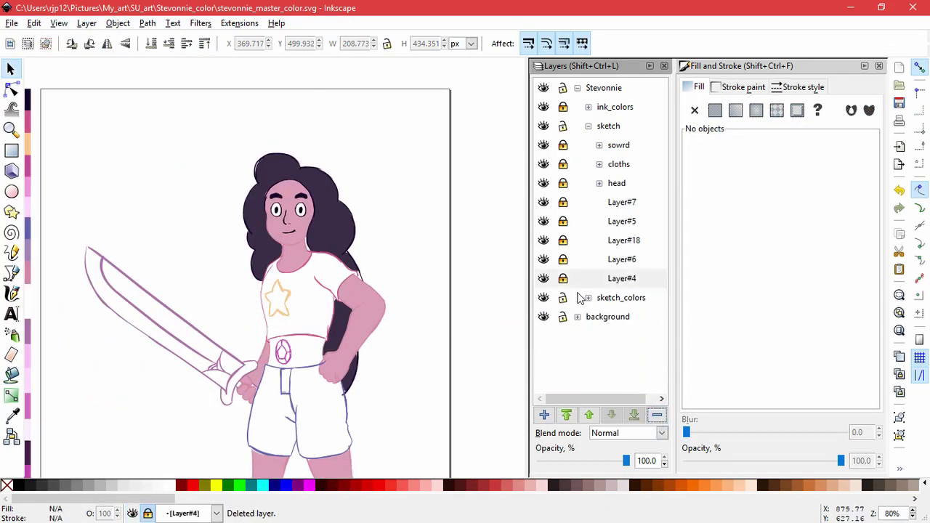
Toggle the visibility of Layer#26 in the cloths group to inspect its contents.
left_click(599, 164)
left_click(544, 184)
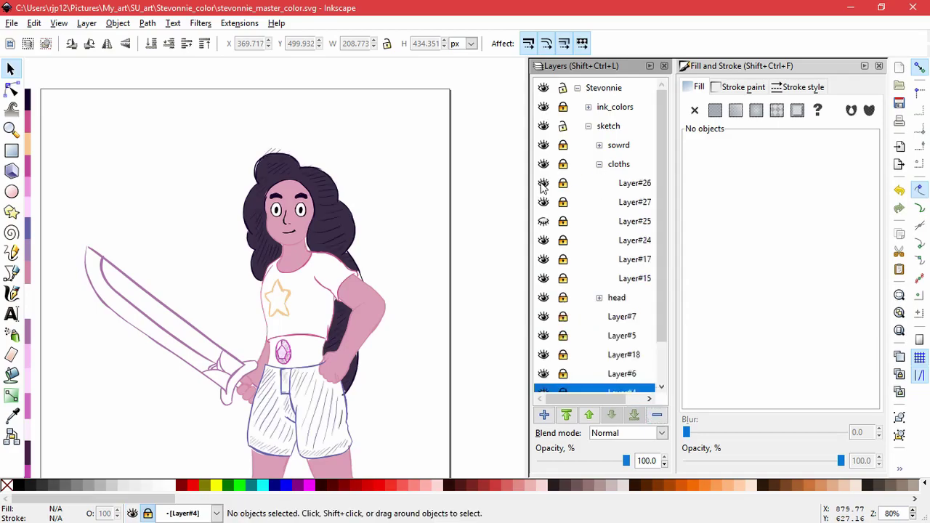
left_click(543, 185)
left_click(599, 164)
Add a layer above the hair layer Layer#1 and bucket-fill the shirt's star with the palette orange f4c791.
left_click(621, 317)
left_click(544, 415)
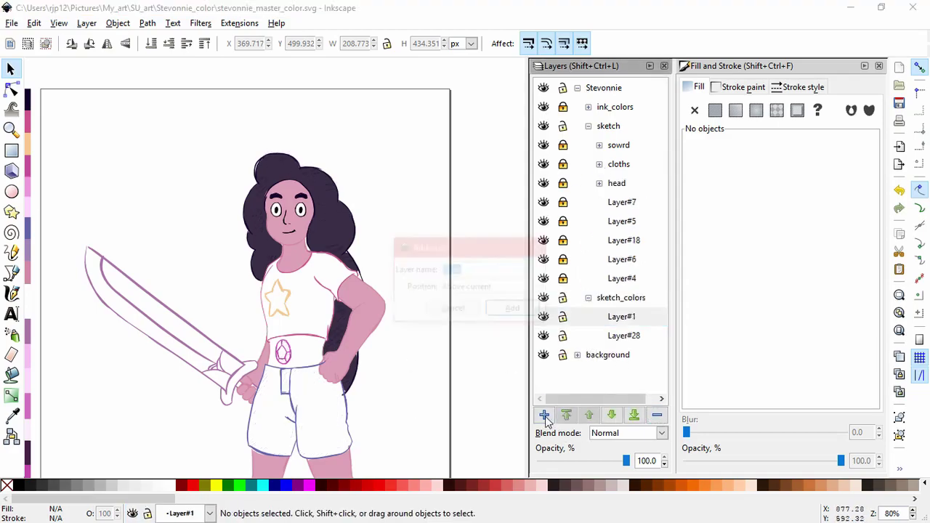
left_click(515, 310)
left_click(11, 415)
left_click(544, 414)
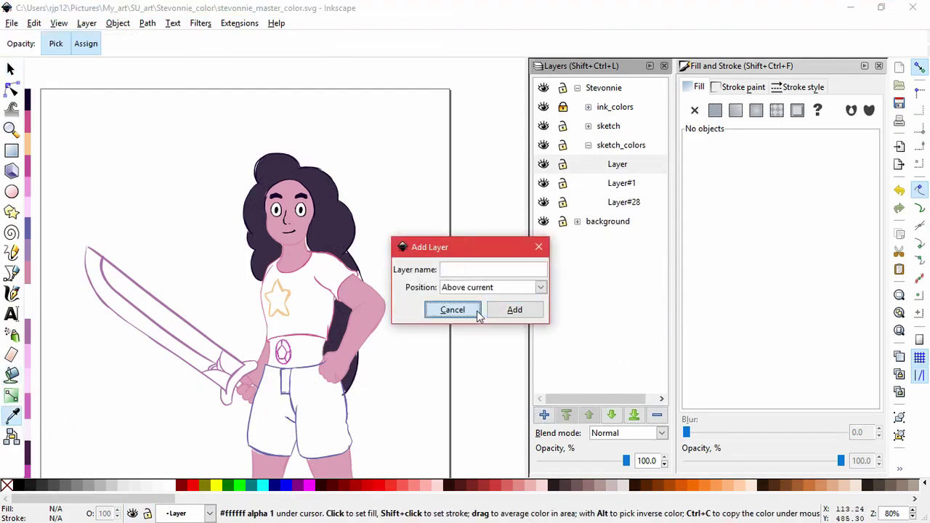
left_click(452, 309)
left_click_drag(410, 307, 489, 339)
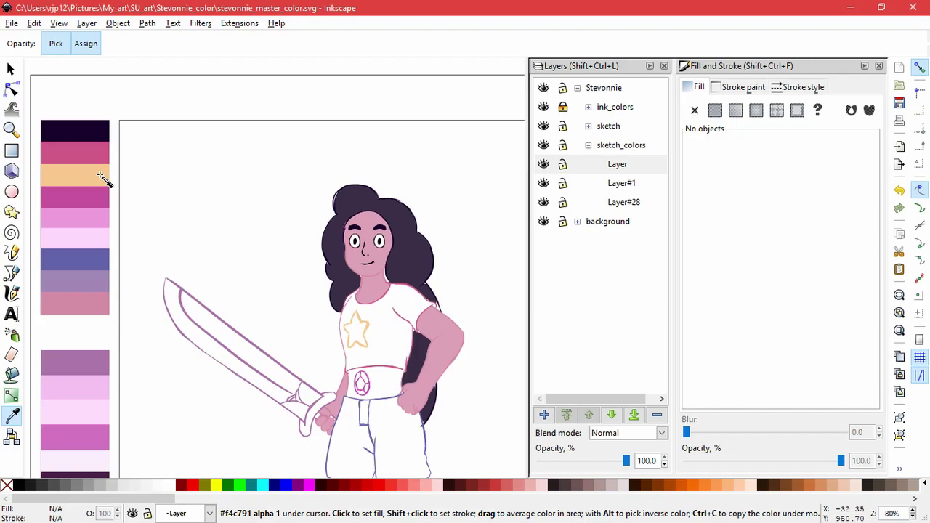
left_click(99, 177)
key("shift+F7")
left_click(356, 331)
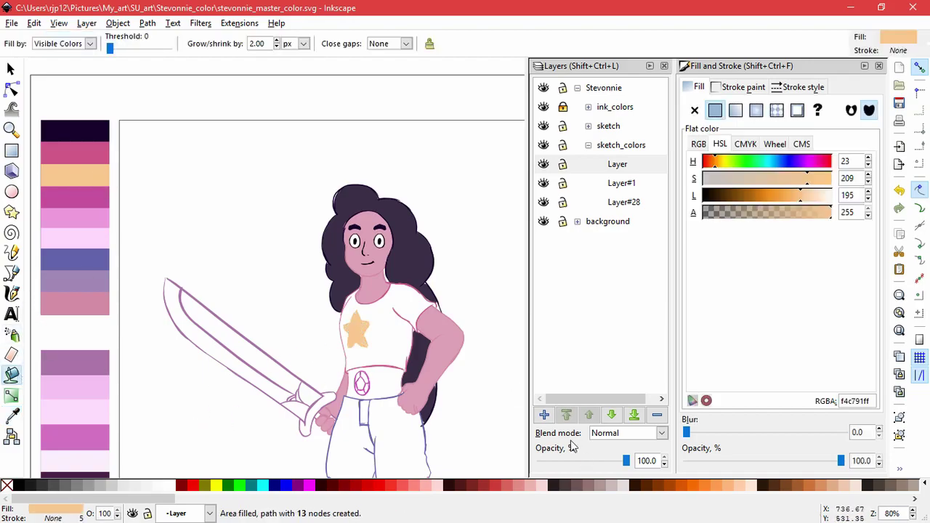
Add a layer above the star's layer and bucket-fill the shirt with the magenta palette swatch.
left_click(543, 414)
key("Return")
key("F7")
left_click(88, 199)
key("shift+F7")
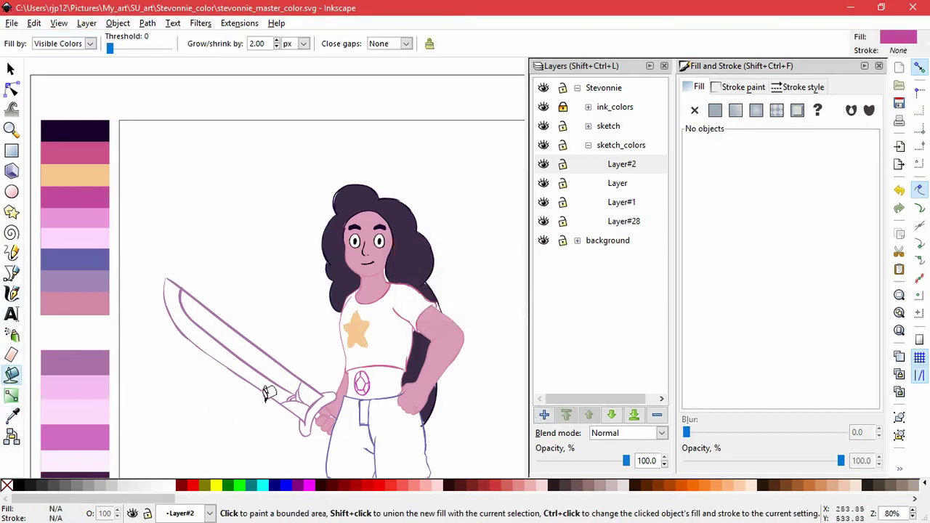
left_click(378, 346)
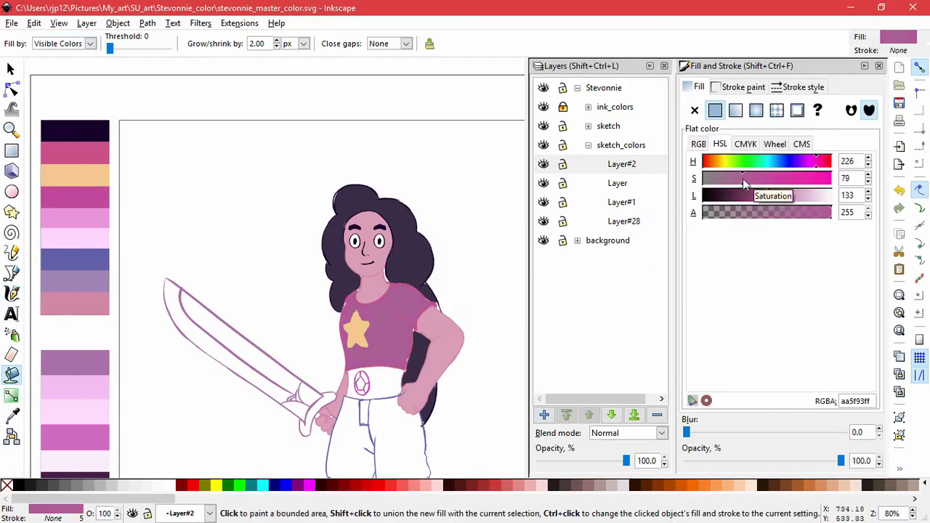
Adjust the shirt fill's colour to hue 236, saturation 126 and lightness 155 (cc6995).
left_click(790, 198)
key("ctrl+z")
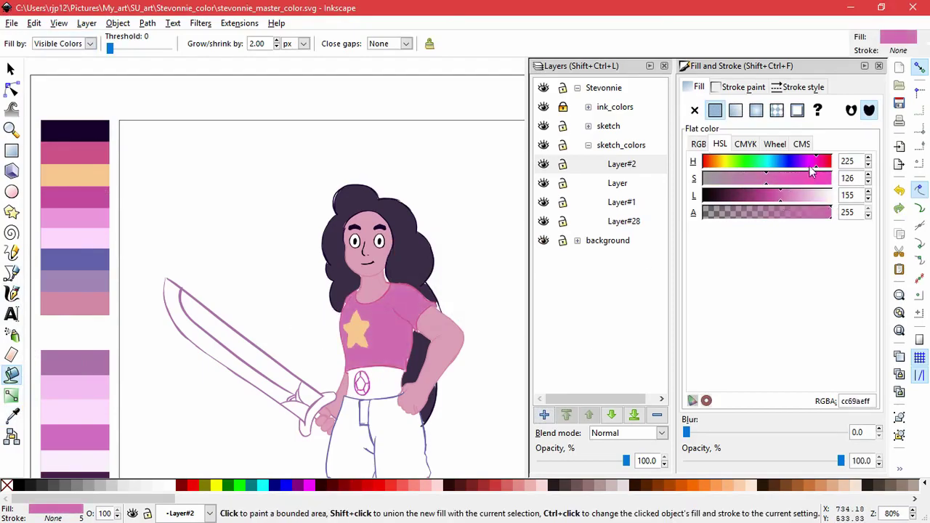
left_click_drag(814, 170, 823, 169)
Fit the hair fill on Layer#1 to both sides of the neck, the jaw and the sword-side shoulder line.
scroll(401, 251, "up", 4)
key("n")
left_click(155, 201)
scroll(406, 175, "up", 2)
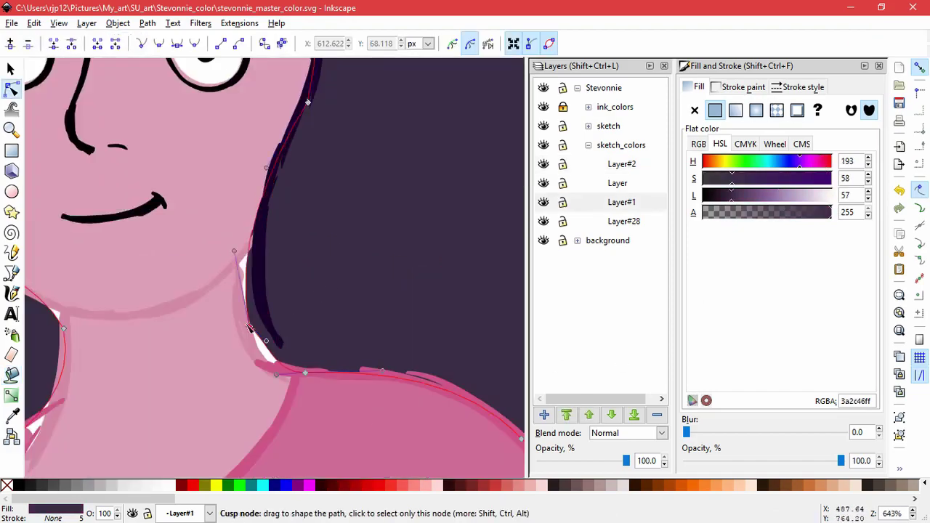
left_click(240, 305)
left_click_drag(240, 305, 457, 341)
left_click_drag(231, 395, 162, 433)
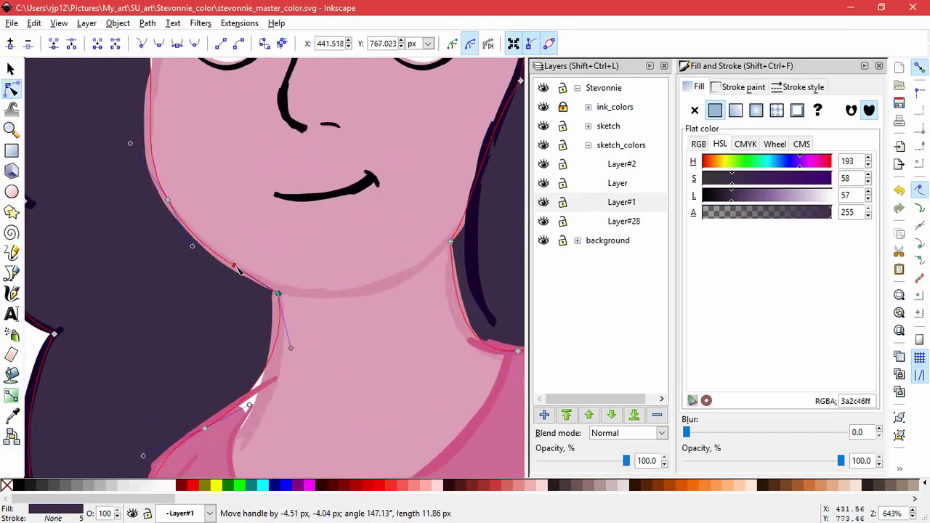
scroll(207, 415, "down", 3)
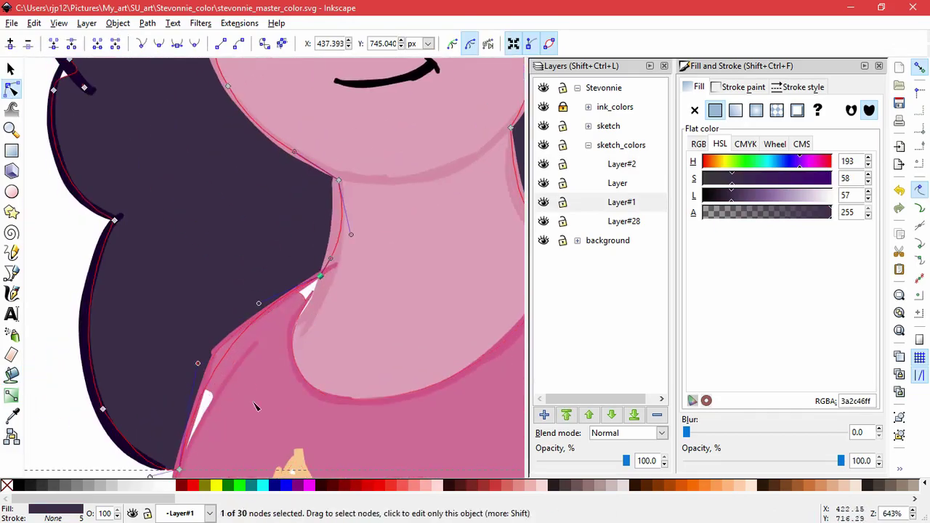
Fit the shirt fill on Layer#2 to the sword-side shoulder and extend its collar corner to the neck.
left_click(197, 416)
key("Tab")
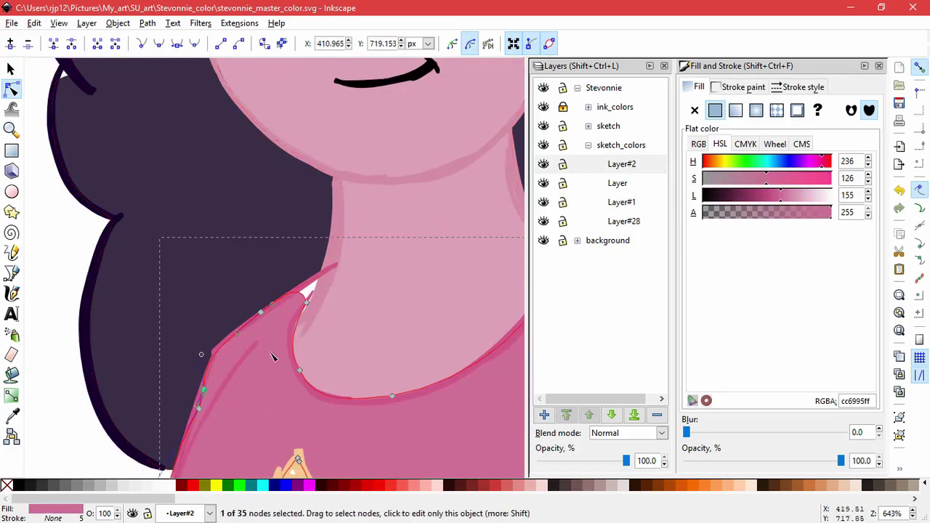
left_click_drag(302, 293, 325, 278)
key("Escape")
key("5")
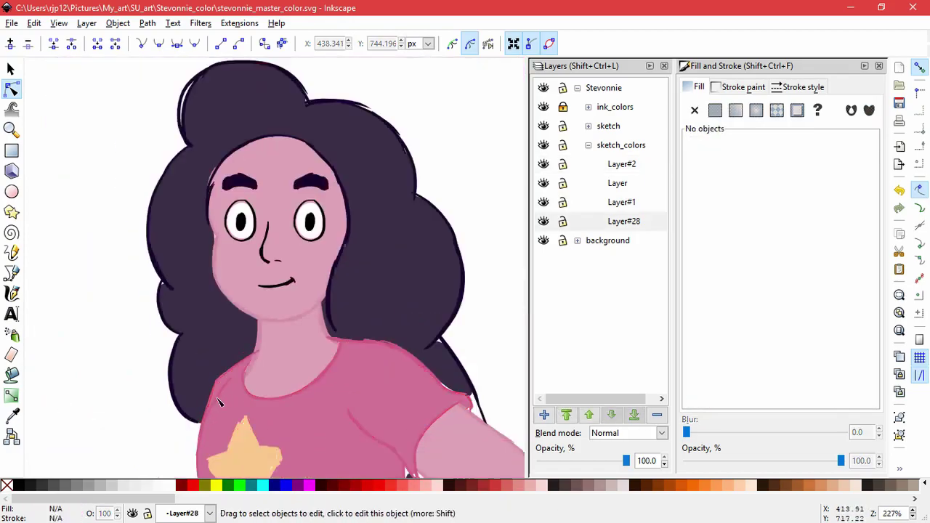
Extend the tip of the hair fill behind the free arm's shoulder down to the upper arm and deselect it.
scroll(400, 432, "up", 4)
left_click(195, 317)
scroll(229, 109, "down", 2)
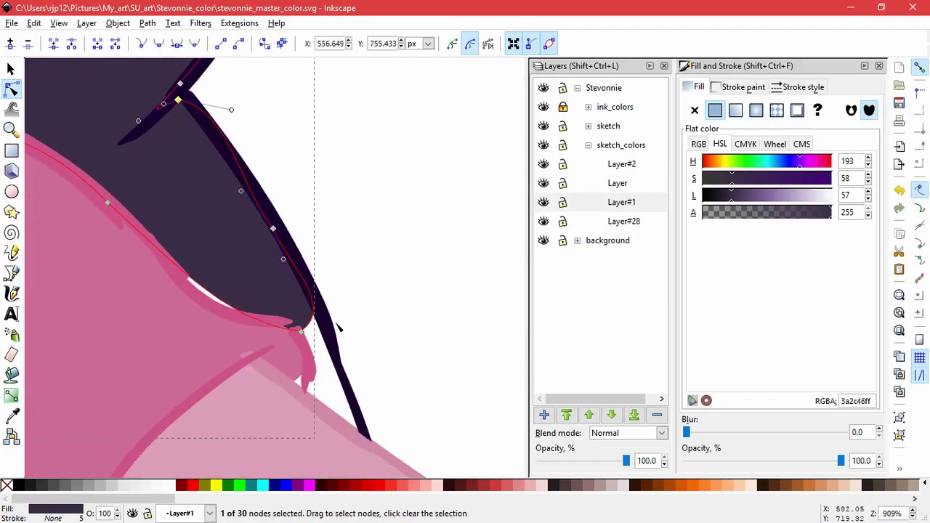
left_click_drag(342, 333, 358, 436)
key("Escape")
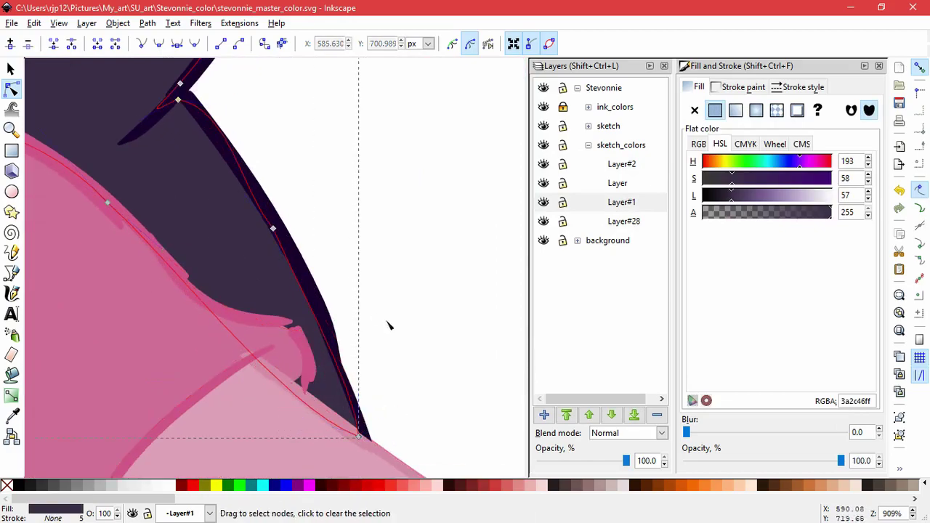
key("Escape")
key("5")
Reshape the shirt fill around the free arm's armpit and lower sleeve edge to follow the outline.
scroll(347, 260, "up", 4)
left_click(347, 260)
left_click_drag(323, 236, 321, 231)
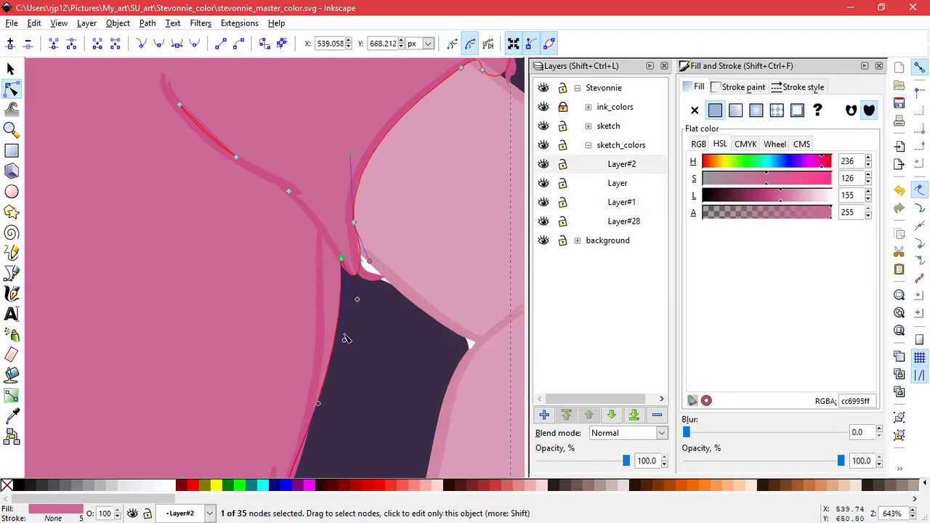
left_click_drag(331, 263, 424, 282)
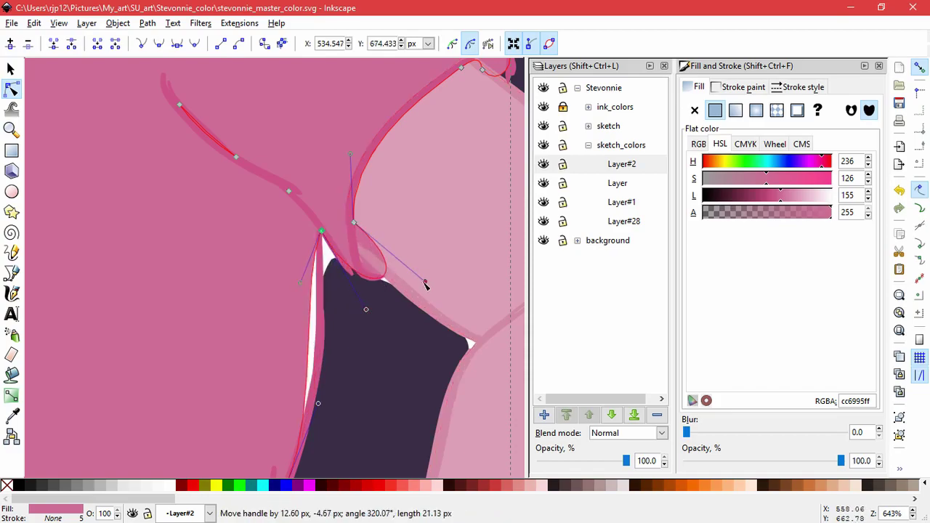
left_click_drag(353, 222, 353, 251)
left_click_drag(350, 183, 335, 151)
Extend the hair fill between torso and free arm into the armpit and inner elbow corners.
left_click(336, 290)
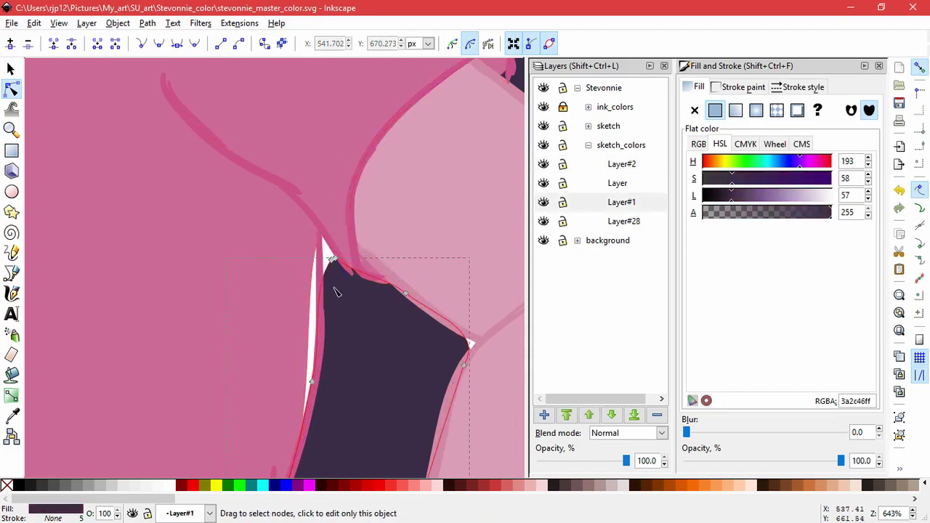
left_click_drag(332, 257, 320, 240)
left_click(321, 245)
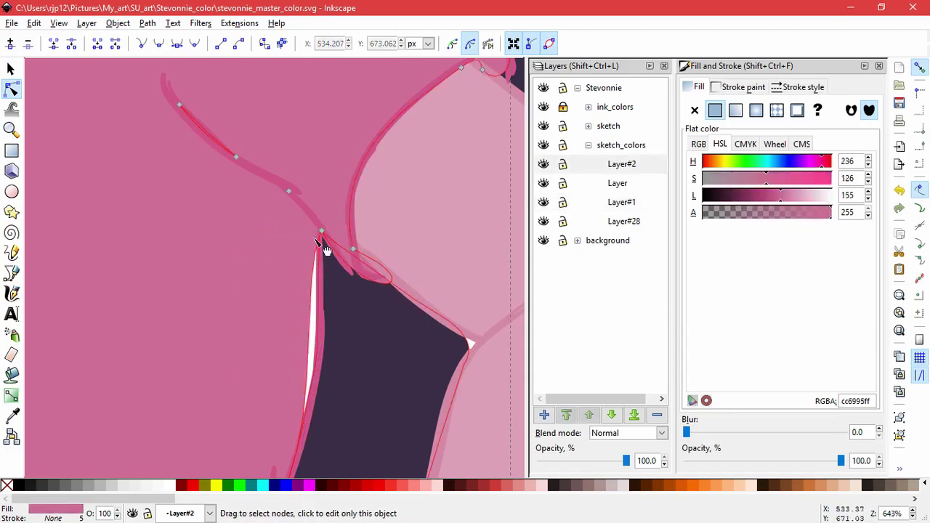
left_click(459, 357)
left_click_drag(459, 357, 471, 342)
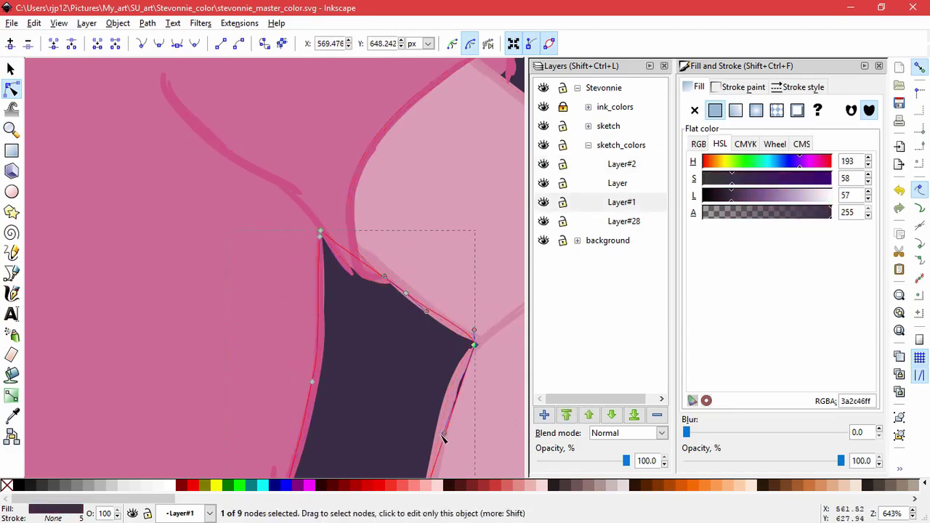
Fit the shirt fill's side edge and hem corner beside the free arm to the shirt outline.
key("minus")
left_click(337, 256)
key("plus")
left_click(363, 268)
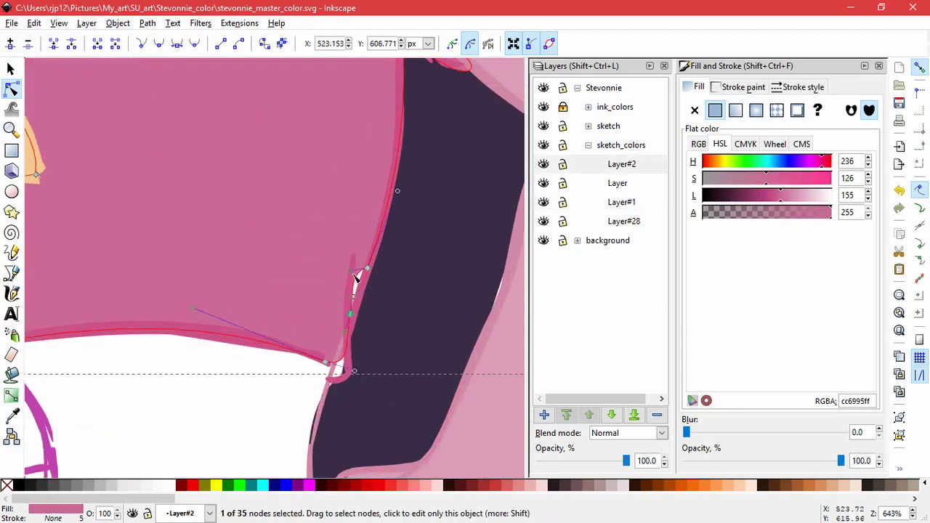
left_click(332, 369)
left_click_drag(205, 326, 222, 311)
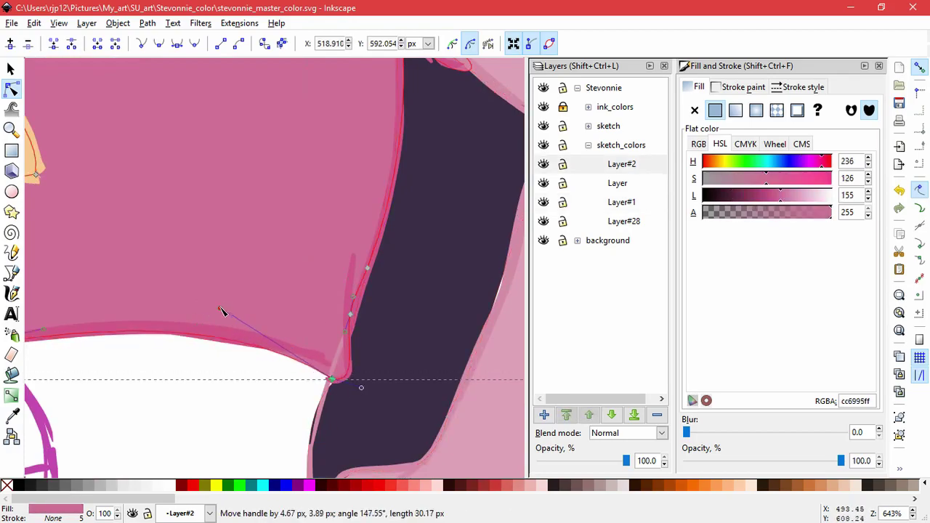
Reshape the lower part of the hair fill between torso and free arm to follow the forearm, wrist and waist outlines.
left_click(490, 365)
scroll(356, 440, "up", 1)
scroll(356, 440, "right", 3)
left_click_drag(355, 440, 377, 422)
scroll(378, 421, "down", 4)
left_click_drag(356, 378, 349, 370)
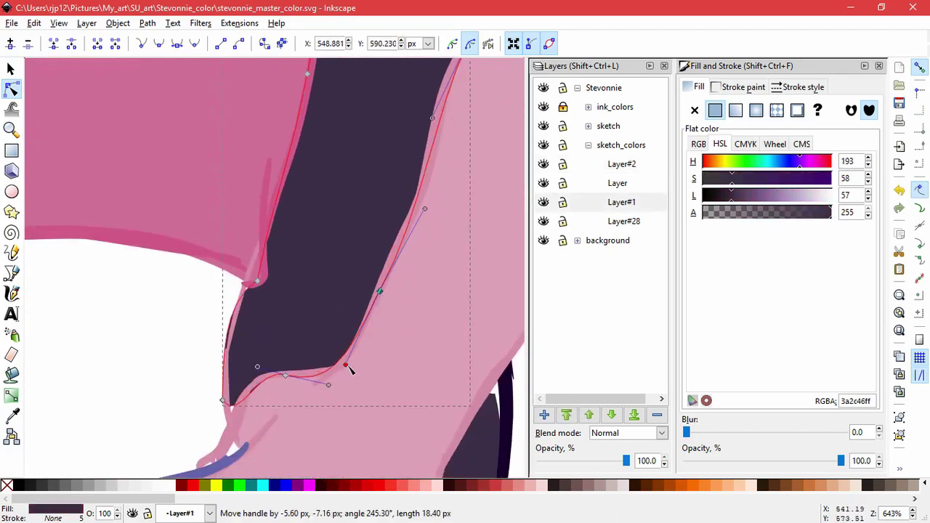
mouse_move(224, 421)
left_mouse_down()
mouse_move(224, 411)
mouse_move(239, 417)
left_mouse_up()
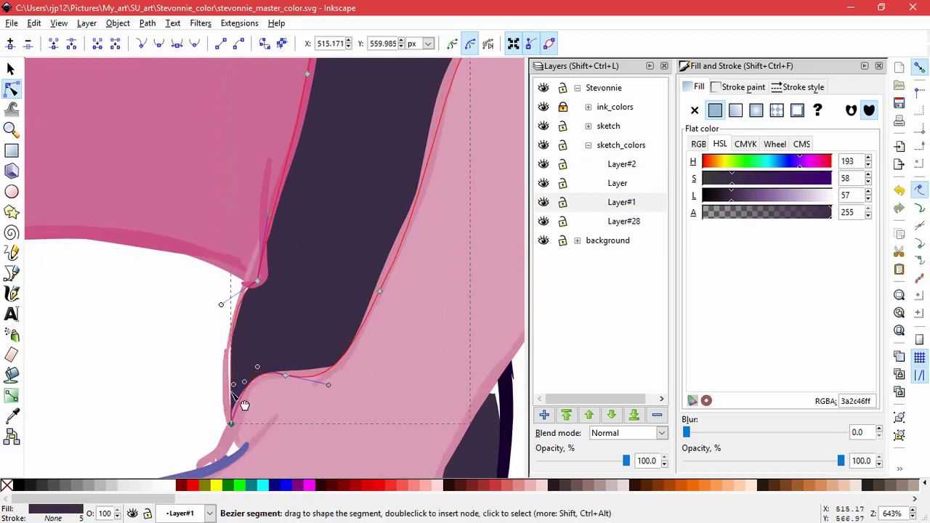
left_click_drag(221, 304, 226, 309)
scroll(312, 388, "down", 5)
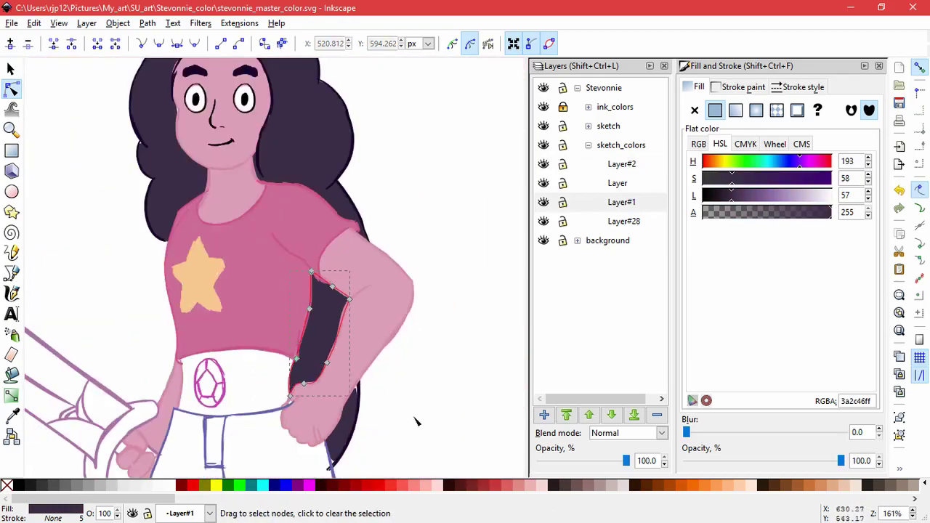
Touch up the hair fill beside the shirt hem and the free arm's skin fill near the wrist, leaving nothing selected.
scroll(276, 235, "up", 5)
left_click(276, 234)
left_click(276, 234)
scroll(327, 268, "down", 3)
left_click(349, 380)
scroll(370, 300, "down", 3)
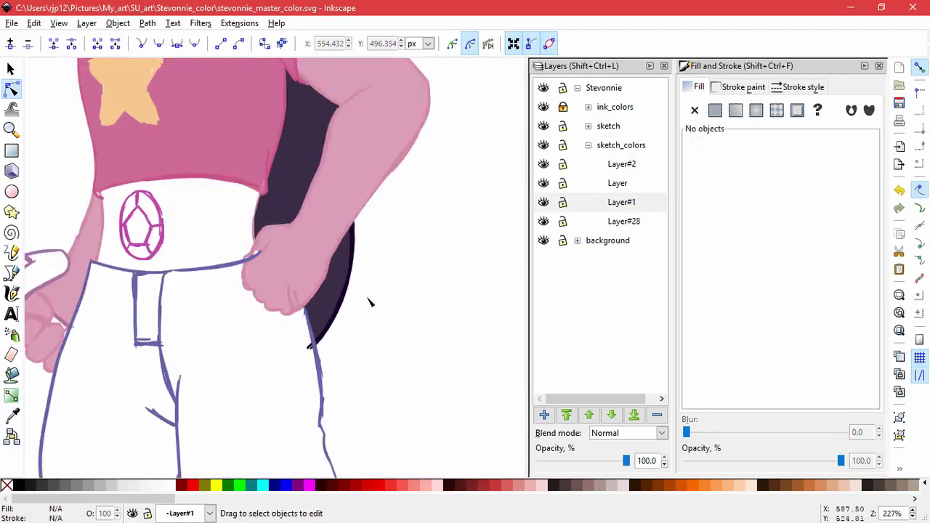
scroll(370, 300, "up", 5)
left_click(314, 379)
scroll(498, 365, "down", 6)
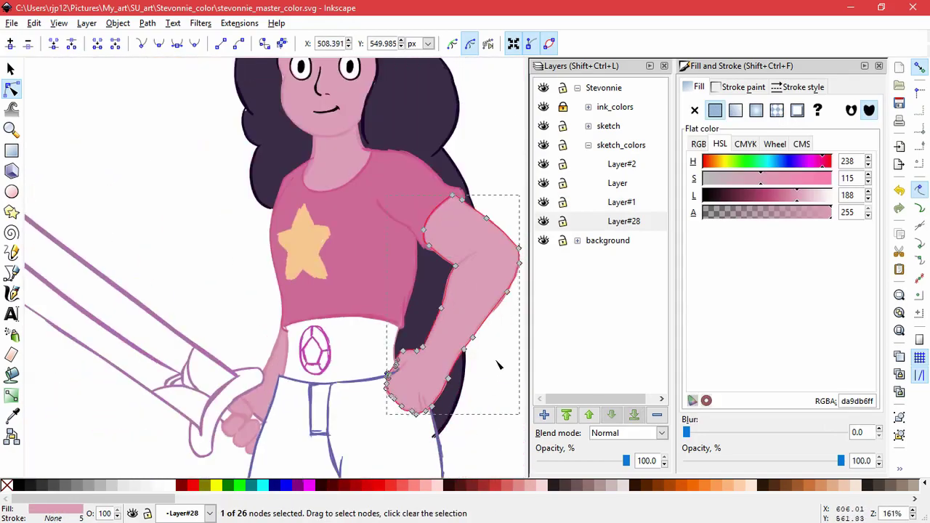
left_click(504, 375)
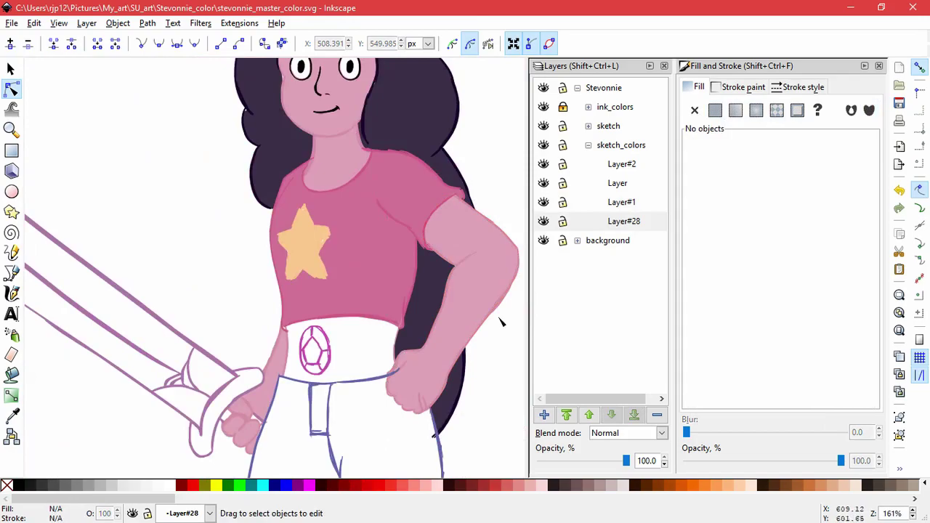
Fit the inner top corners of both leg fills to the shorts' hem outline and deselect them.
scroll(481, 141, "down", 3)
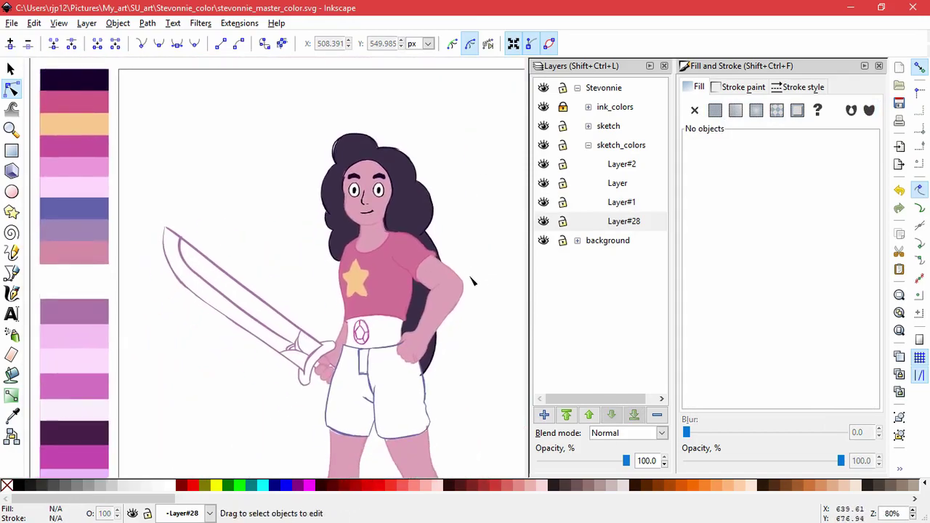
scroll(457, 392, "up", 6)
left_click(270, 389)
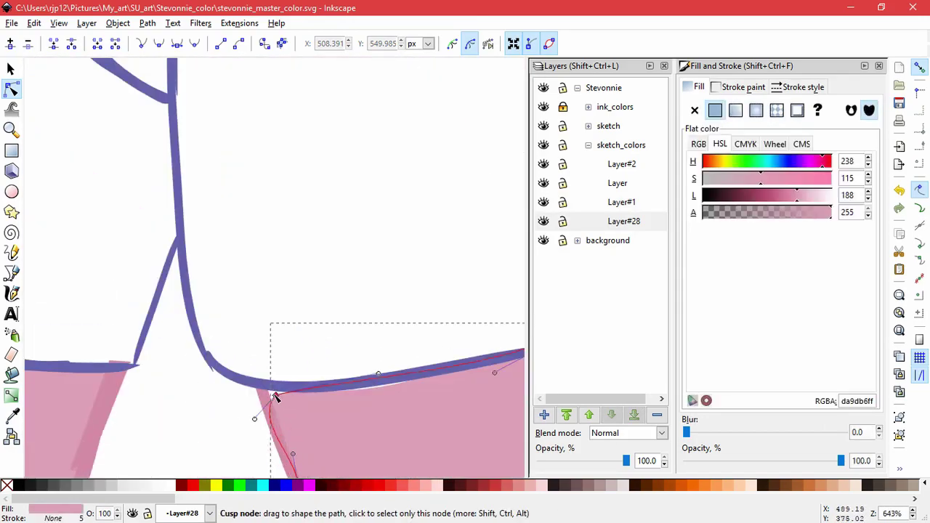
left_click(269, 384)
scroll(291, 376, "down", 2)
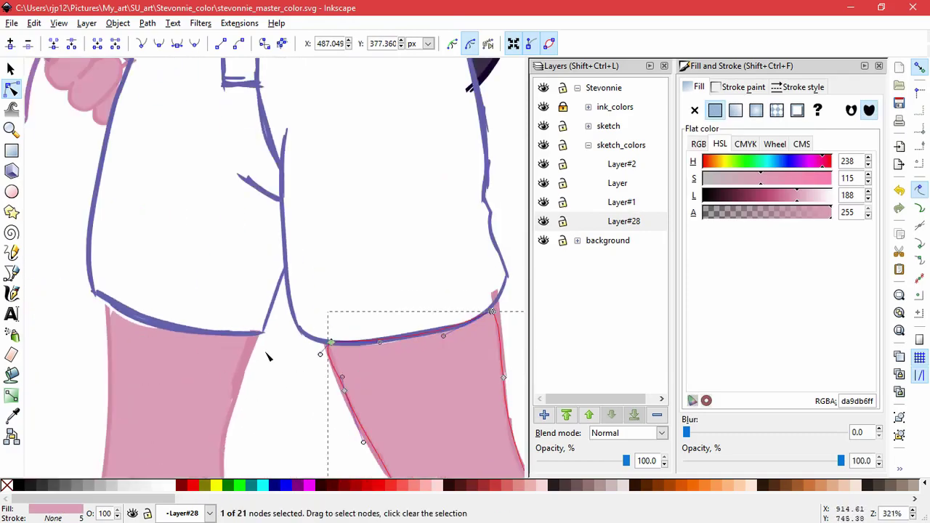
scroll(137, 394, "up", 2)
left_click_drag(192, 335, 188, 345)
scroll(404, 415, "down", 4)
key("Escape")
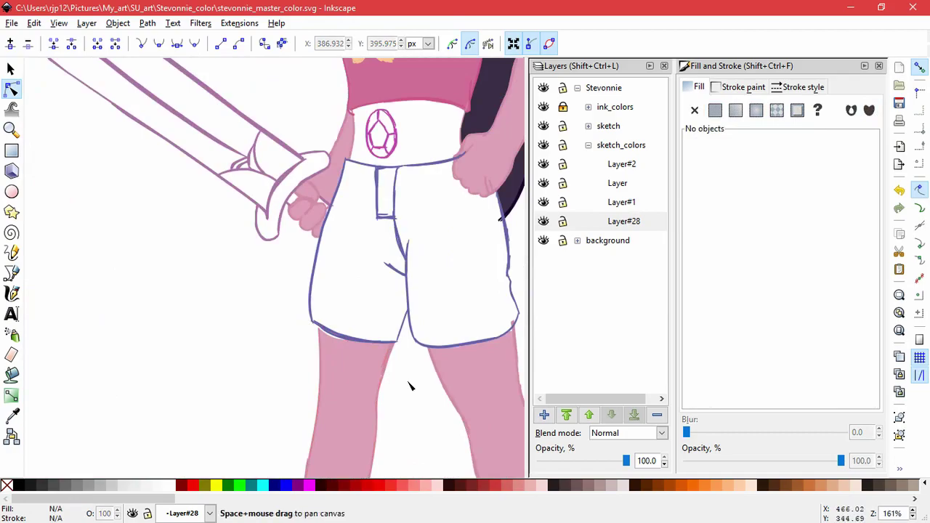
Fill the bare midriff around the gem with the free arm's skin colour.
scroll(409, 384, "down", 3)
scroll(409, 384, "up", 1)
scroll(487, 328, "up", 1)
left_click(461, 264)
key("F7")
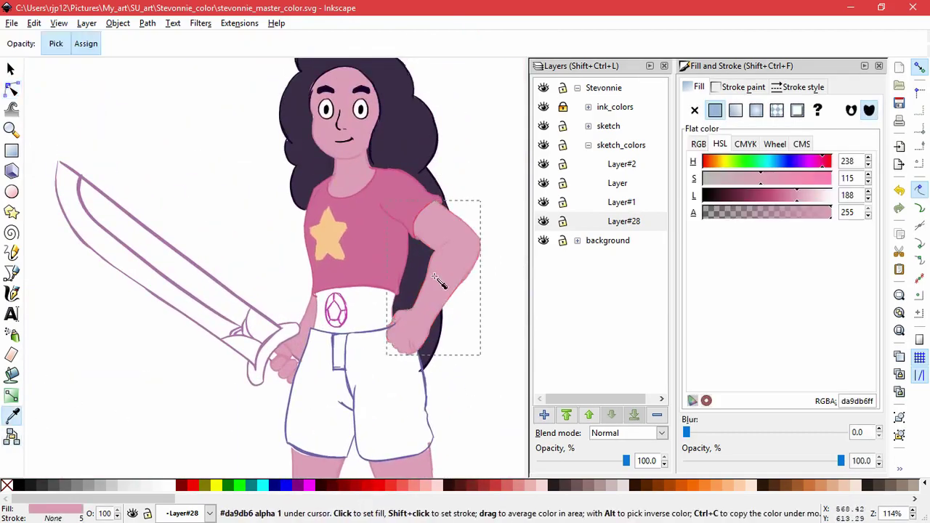
key("shift+F7")
left_click(367, 312)
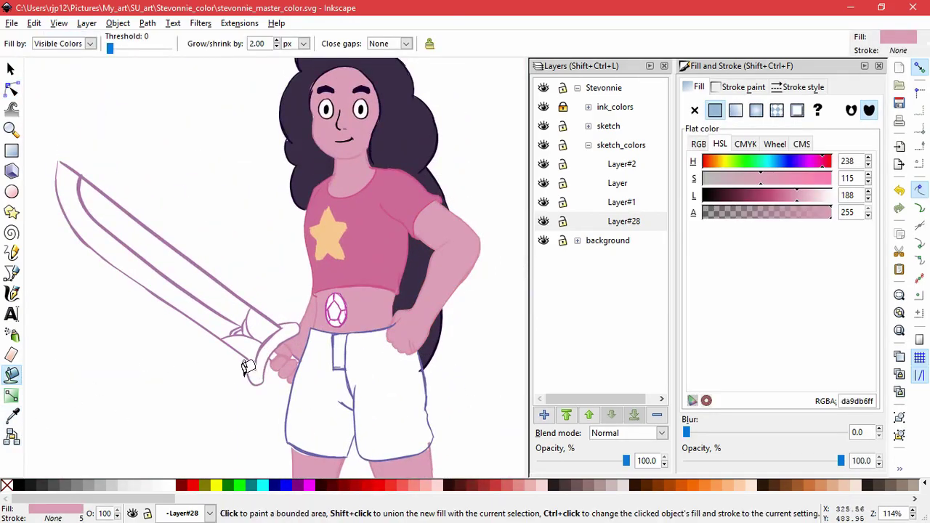
Lock every sketch_colors sublayer except Layer#28 and select all the skin fills on it.
key("5")
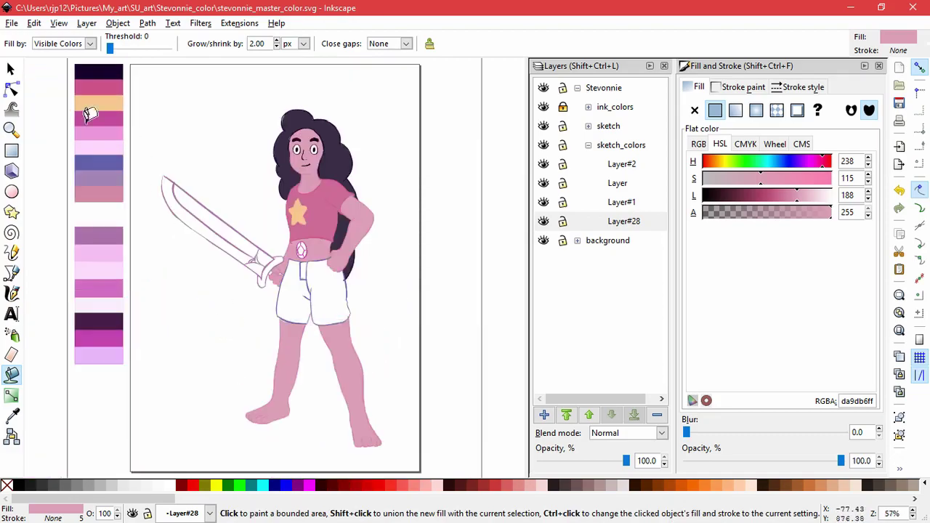
key("s")
left_click(624, 221)
left_click_drag(245, 116, 444, 465)
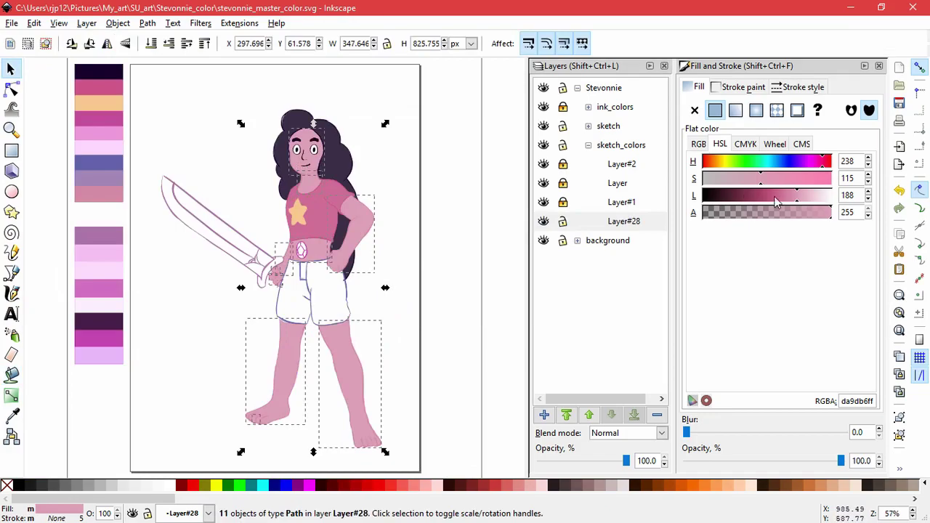
Shift the hue of the selected skin fills slightly towards red using the colour wheel and deselect them.
left_click(745, 144)
left_click(773, 144)
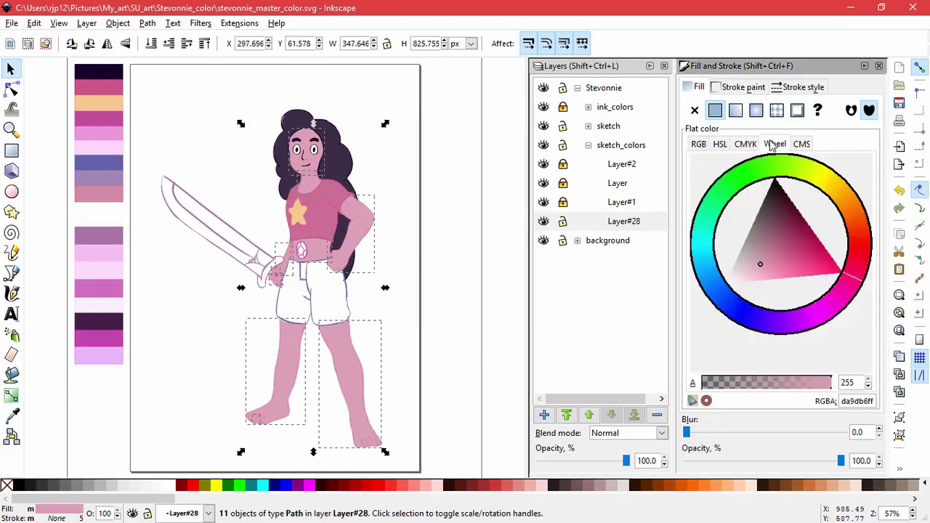
left_click_drag(857, 281, 861, 266)
left_click(459, 271)
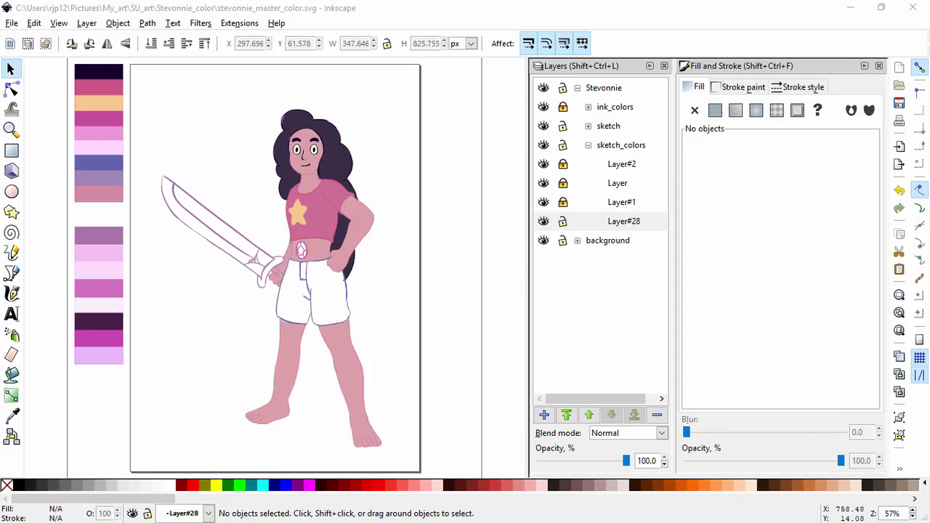
Reselect all the skin fills, try the pink palette swatches on them and settle on the dusty pink swatch d187a5.
left_click(379, 518)
key("ctrl+a")
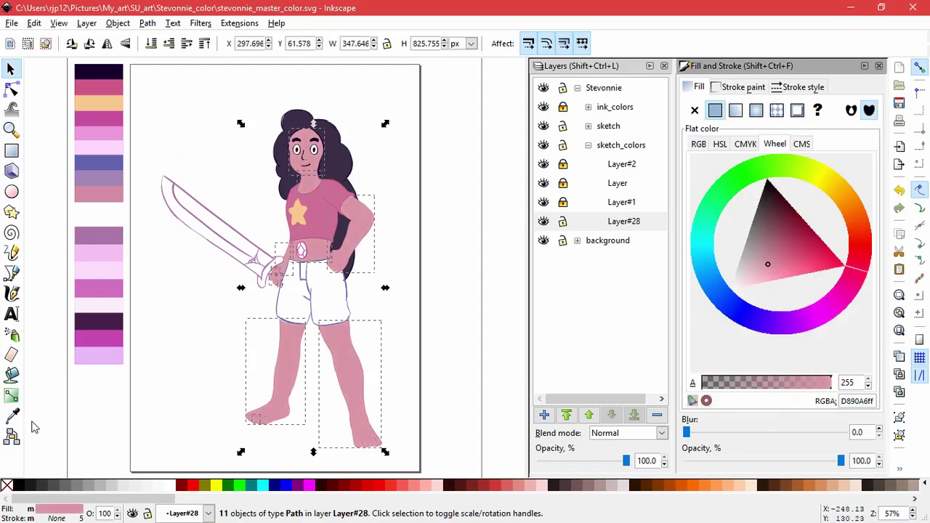
left_click(11, 415)
left_click(104, 118)
left_click(104, 134)
left_click(105, 150)
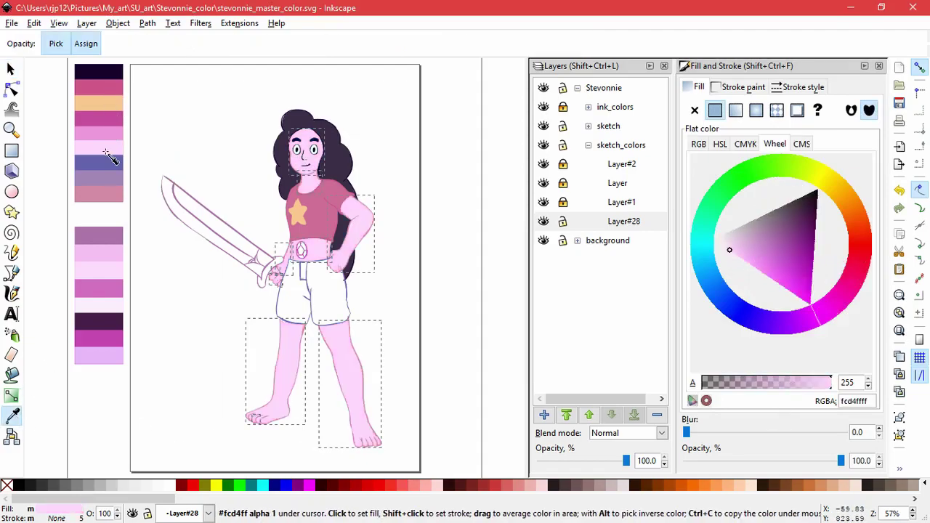
left_click(105, 194)
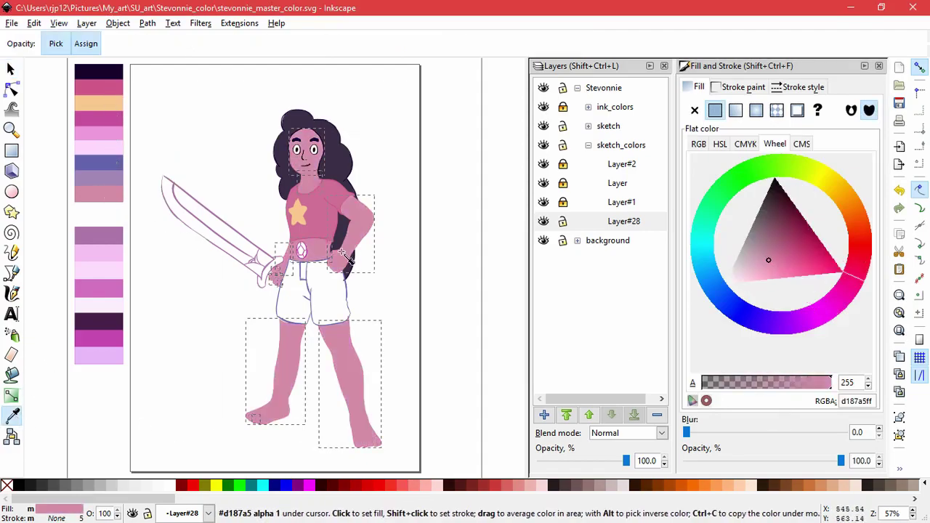
Raise the HSL lightness of the skin fills so they are paler than the skin outline, and deselect them.
scroll(347, 253, "up", 4)
scroll(349, 252, "down", 4)
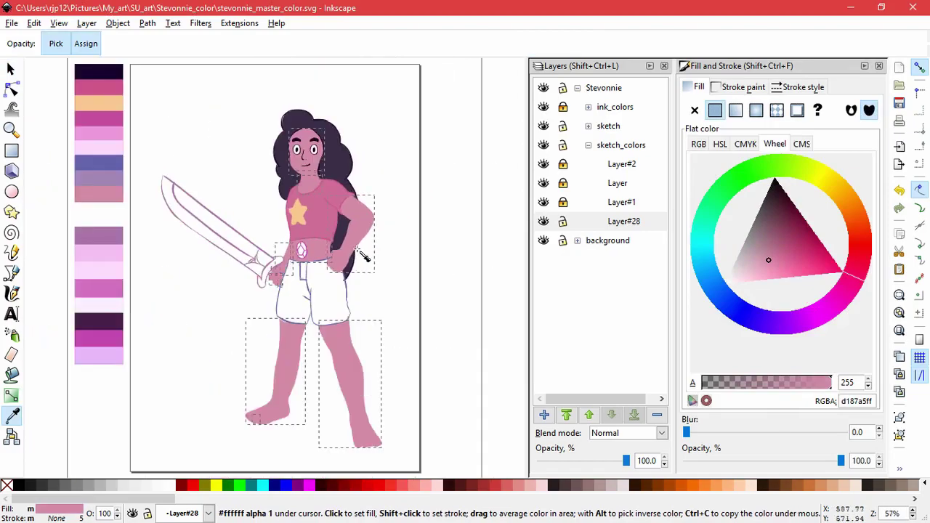
left_click(721, 144)
left_click(789, 199)
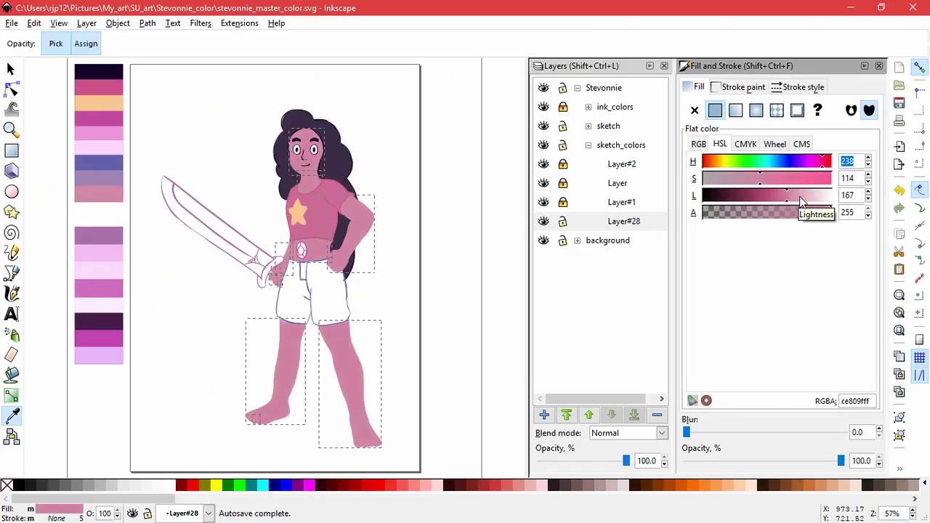
left_click_drag(801, 202, 797, 201)
key("s")
left_click(469, 294)
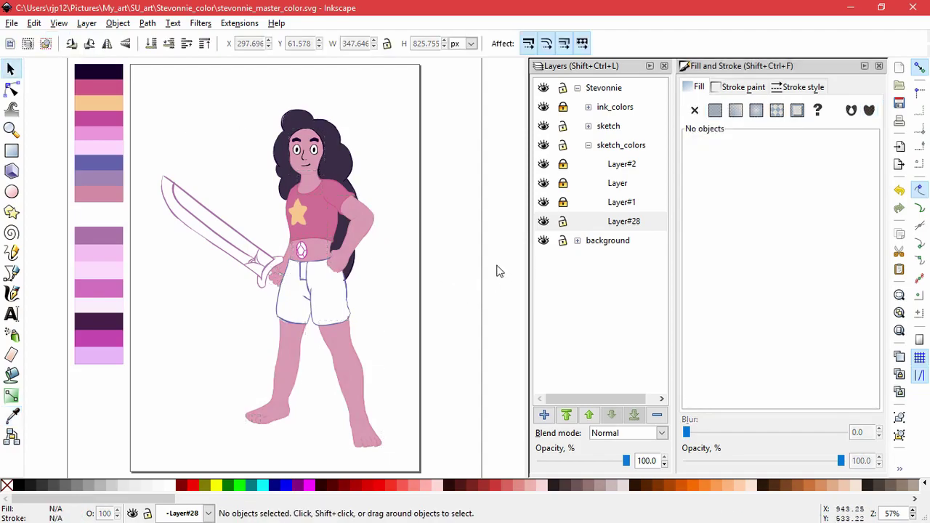
Unlock the line layers in the head group and the visible ones in cloths, and lock the sowrd and sketch_colors groups.
left_click(587, 126)
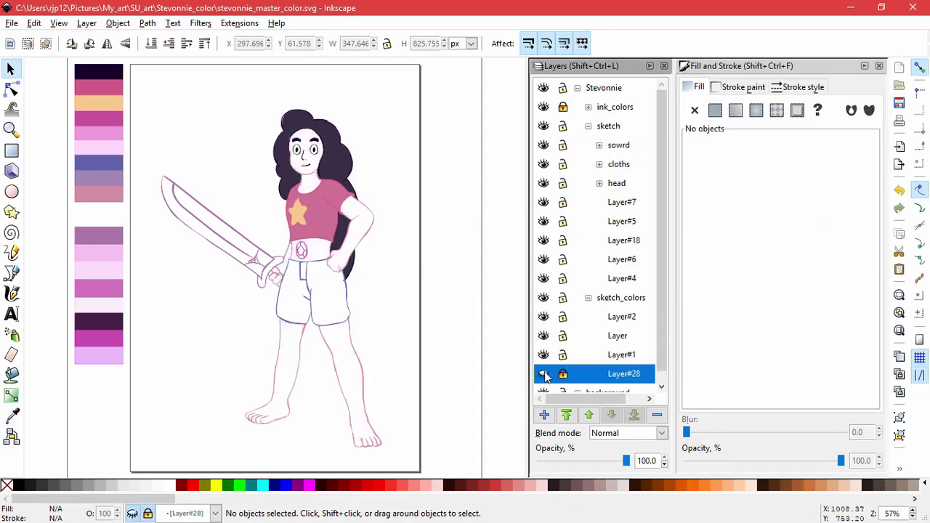
left_click(588, 298)
left_click(599, 183)
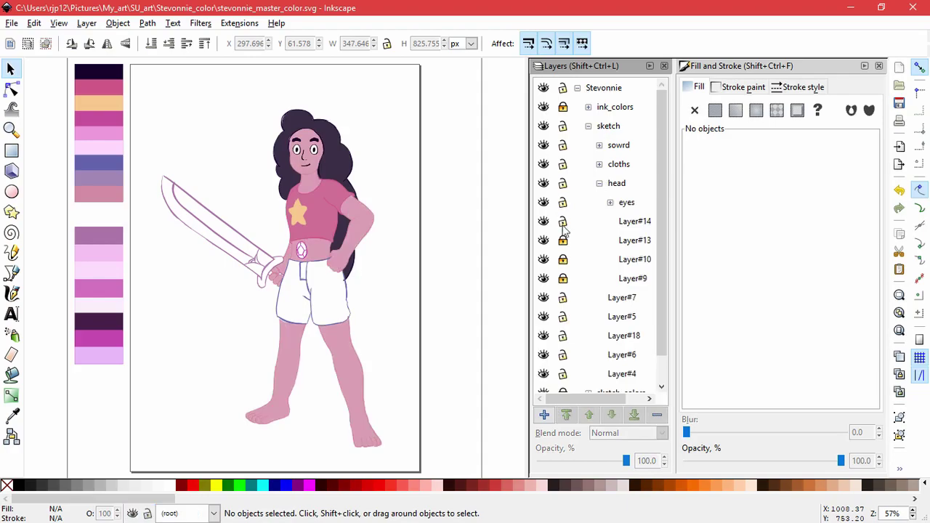
left_click(598, 164)
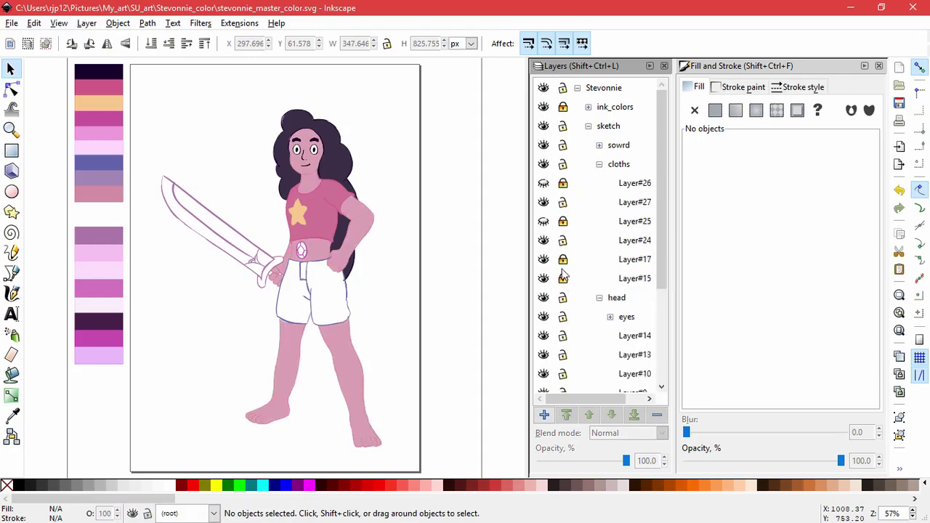
left_click(598, 145)
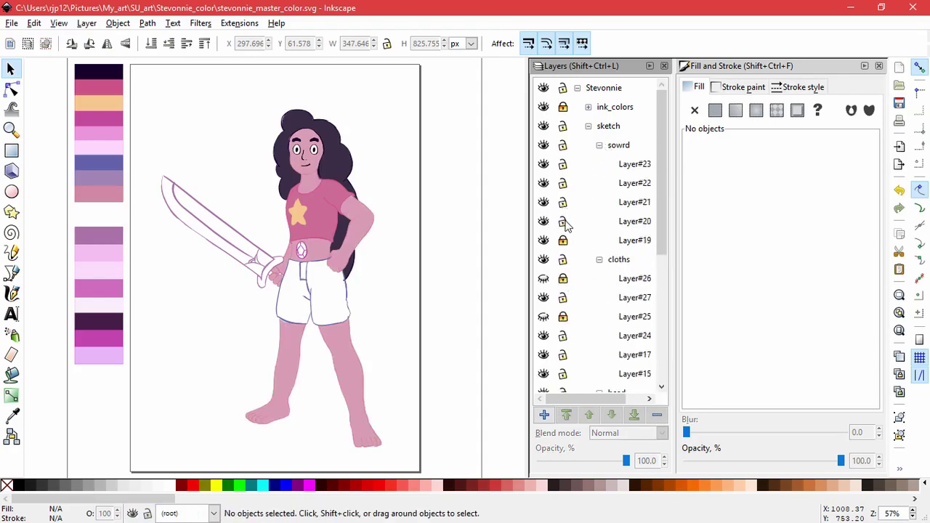
left_click(563, 146)
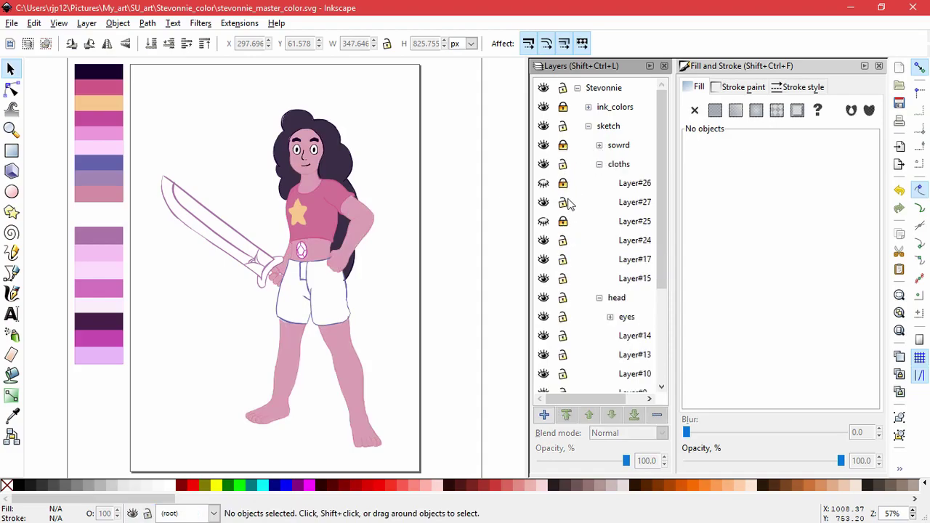
Check what Layer#17 and Layer#18 contain by toggling their visibility, and lock Layer#18.
left_click(544, 259)
left_click(543, 259)
left_click(544, 259)
left_click(544, 259)
scroll(545, 262, "down", 5)
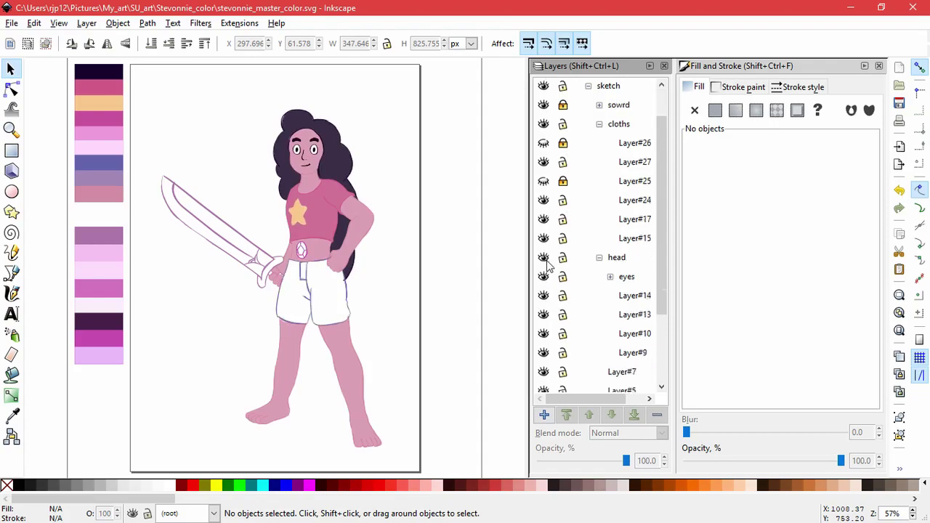
left_click(545, 307)
left_click(544, 307)
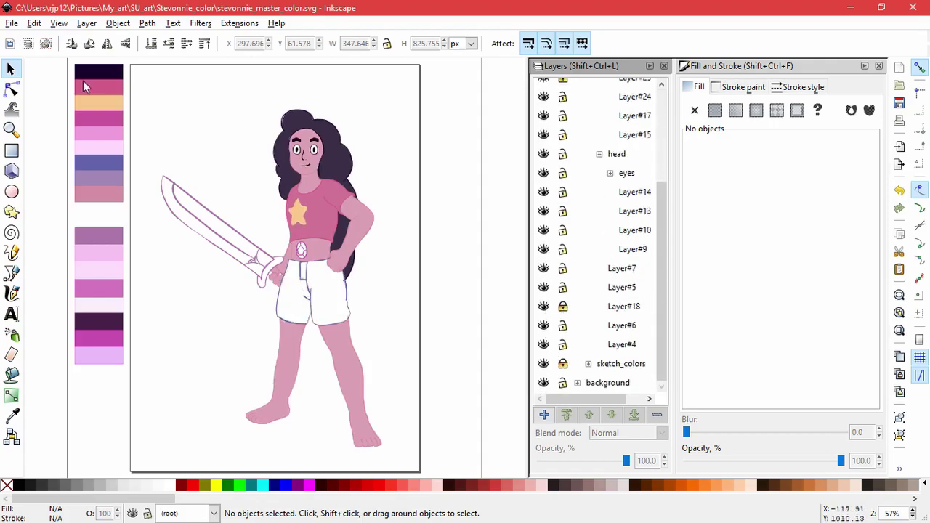
Try to give all the line art on the unlocked layers one flat fill colour.
key("ctrl+alt+a")
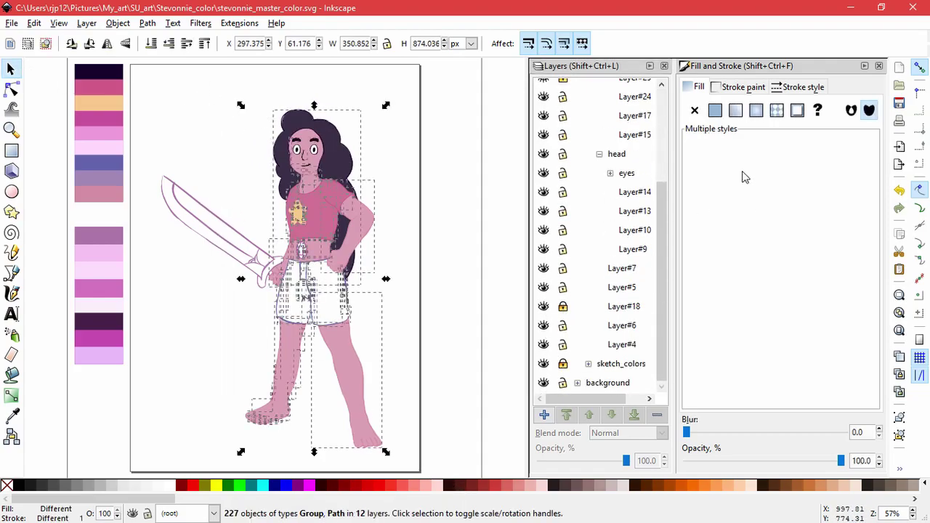
left_click(715, 110)
left_click(478, 252)
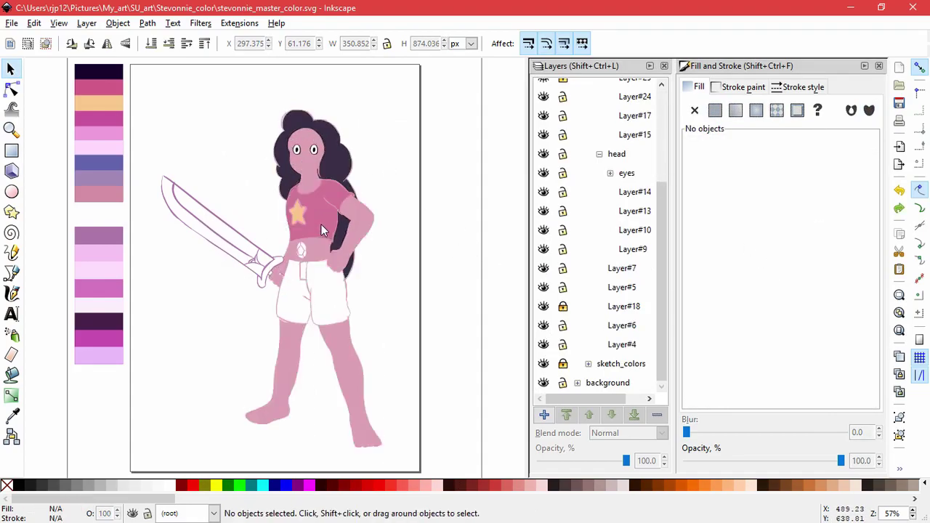
Lock eyes, Layer#14, Layer#13, Layer#10, Layer#24 and Layer#27, and try a near-black fill on the unlocked line art.
left_click(563, 173)
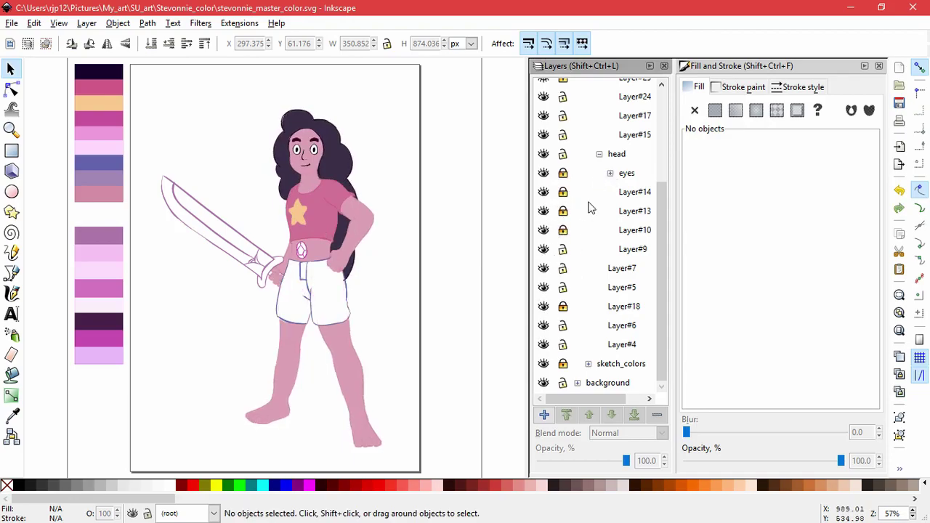
scroll(572, 187, "up", 3)
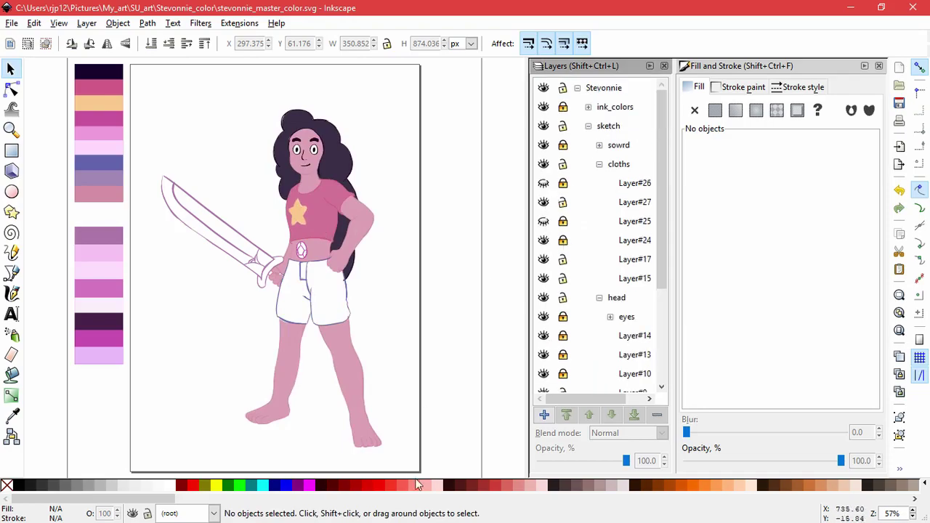
left_click_drag(416, 465, 208, 98)
left_click(448, 233)
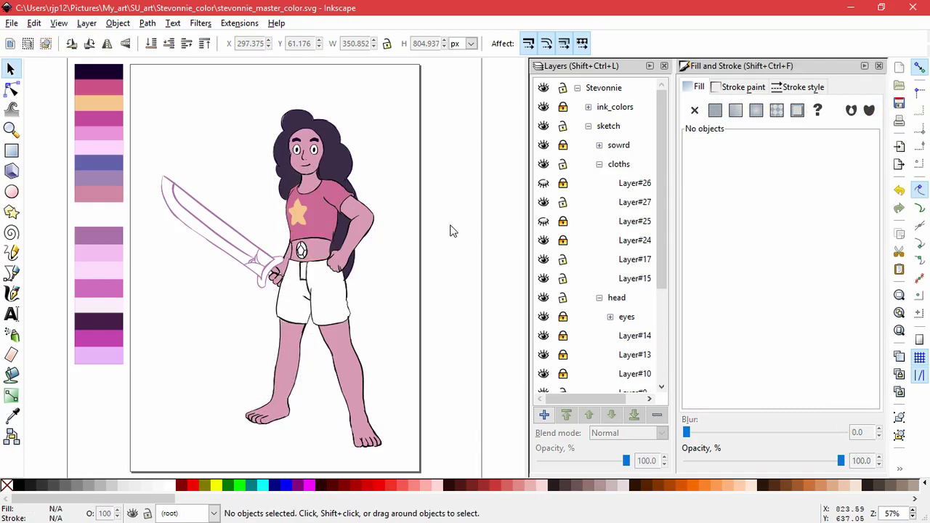
left_click(544, 203)
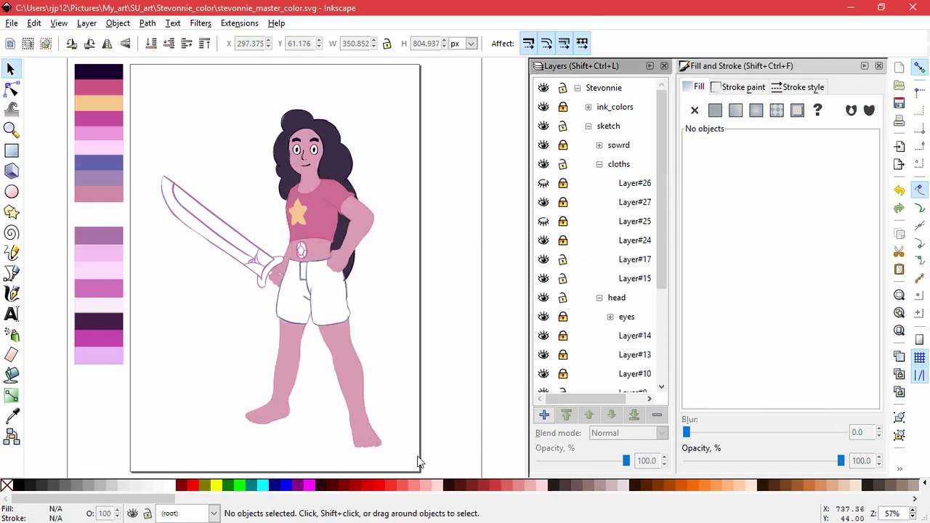
Fill all the line art on the unlocked layers with flat black.
left_click_drag(417, 461, 178, 80)
left_click(428, 300)
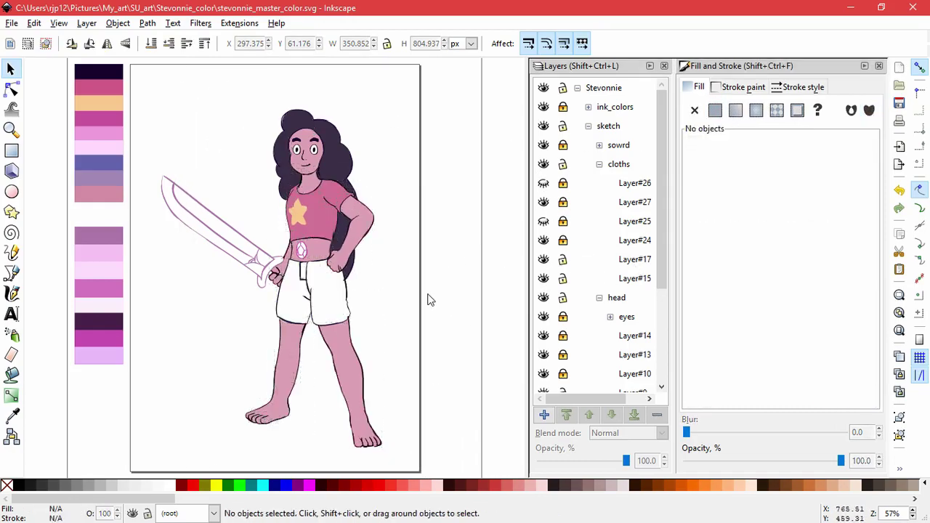
Collapse the cloths group and lock Layer#17, Layer#15, the head group, Layer#9, Layer#7, Layer#5, Layer#6 and Layer#4.
left_click(563, 260)
left_click(563, 278)
left_click(599, 164)
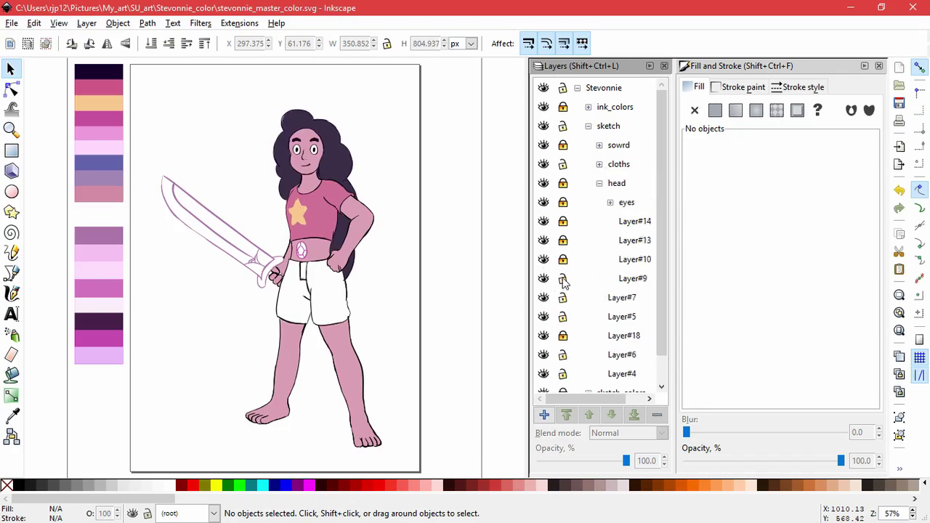
left_click(561, 298)
scroll(334, 267, "up", 4, "ctrl")
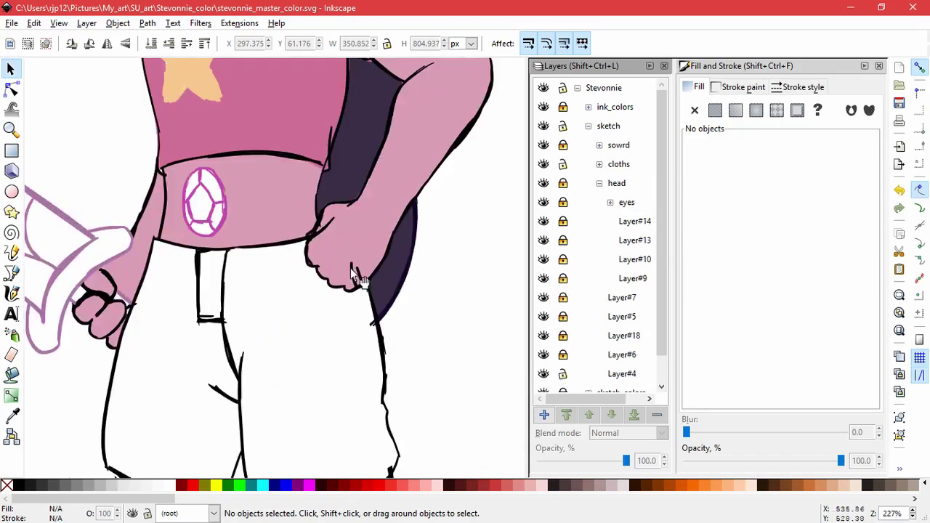
left_click(351, 274)
left_click(470, 315)
scroll(480, 313, "down", 4, "ctrl")
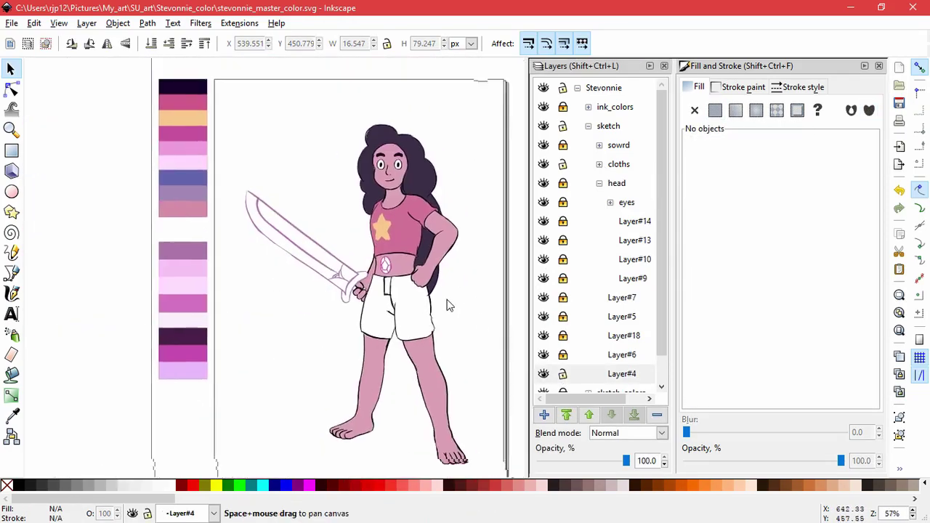
left_click(547, 375)
Unlock Layer#18 and fill the shorts shape with the blue palette swatch colour, 6461aaff.
scroll(547, 375, "down", 1)
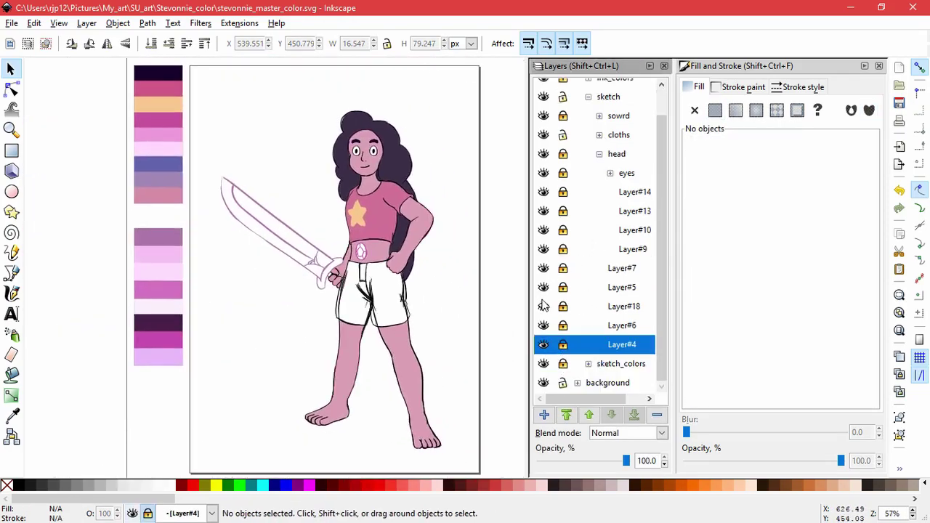
left_click(563, 306)
left_click(377, 303)
key("d")
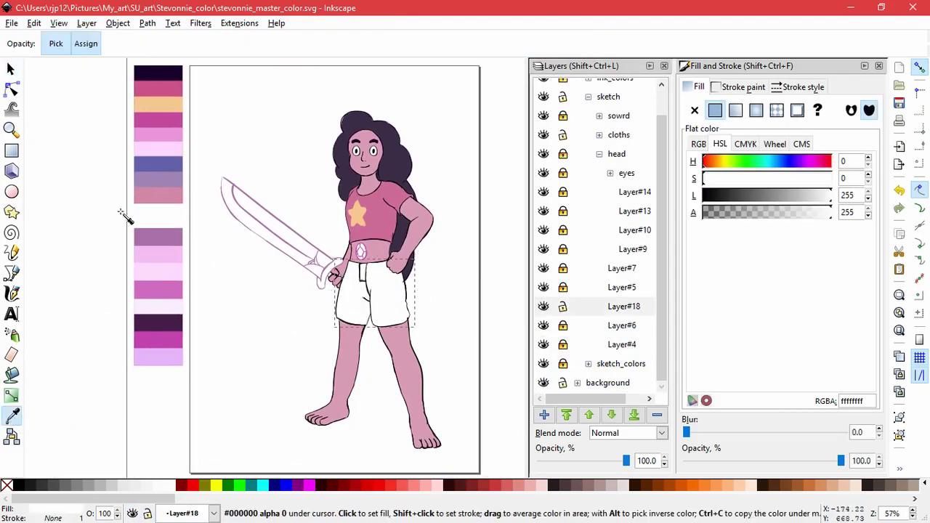
left_click(158, 165)
Reshape the shorts fill at the right leg's outer hem so its corner and curve follow the ink outline.
left_click(12, 88)
scroll(376, 305, "up", 5, "ctrl")
left_click_drag(377, 223, 347, 231)
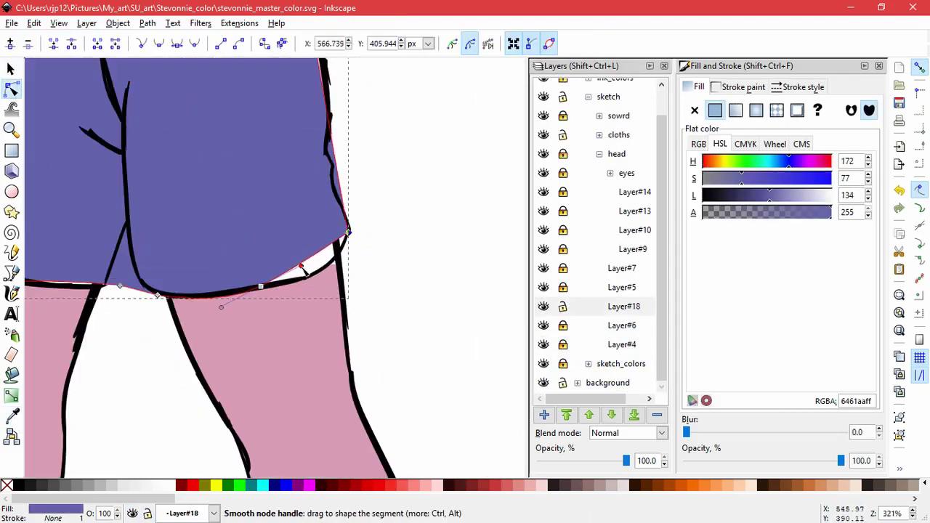
left_click_drag(260, 286, 287, 283)
left_click_drag(363, 265, 354, 264)
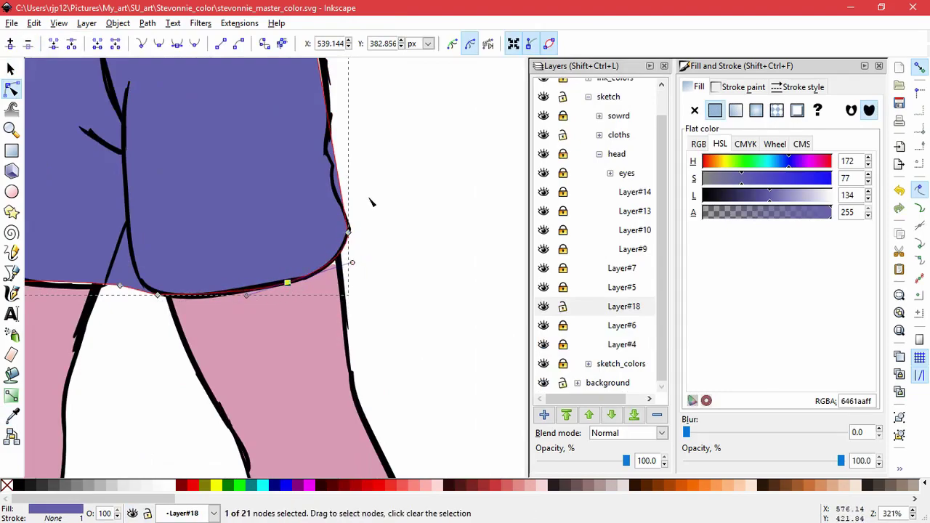
Add nodes along the outer side of the shorts' right leg and move them onto the ink outline.
scroll(371, 202, "up", 5)
left_click_drag(385, 404, 309, 135)
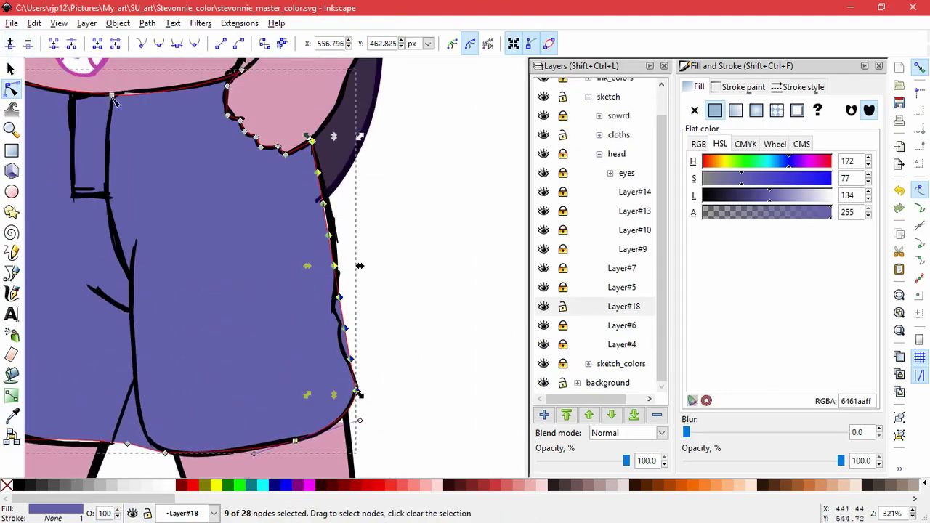
left_click_drag(323, 204, 329, 207)
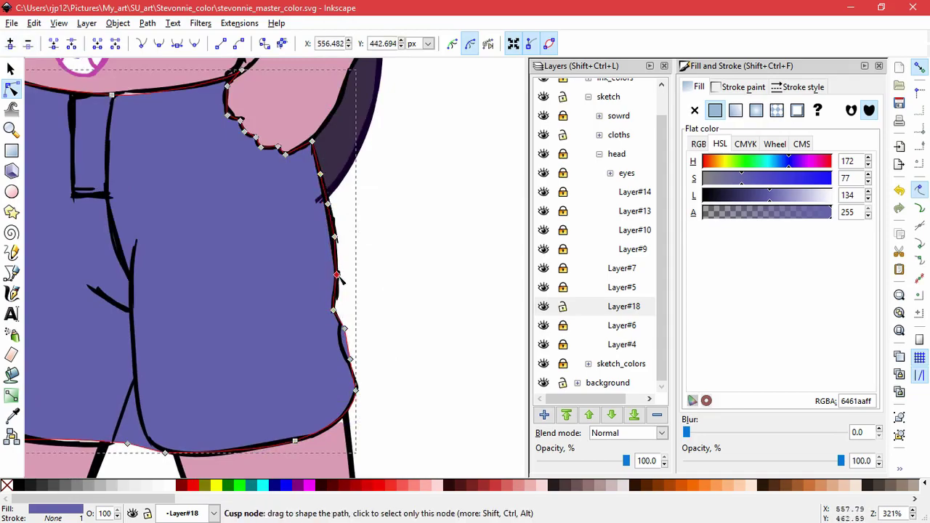
left_click_drag(340, 300, 335, 304)
left_click_drag(371, 407, 324, 330)
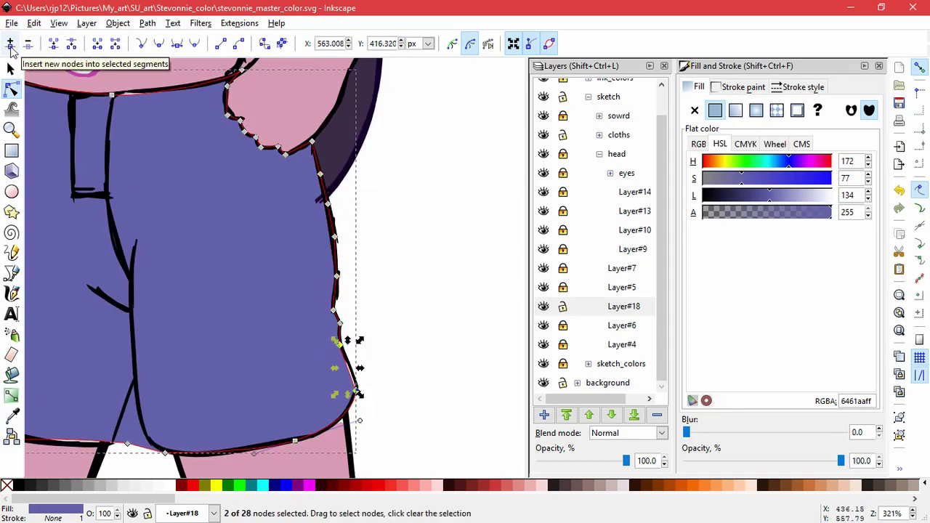
double_click(352, 371)
Fit the shorts fill to the left leg's hem and outer corner, and cut in the gap between the legs with added nodes.
scroll(291, 378, "left", 4)
left_click_drag(263, 385, 198, 391)
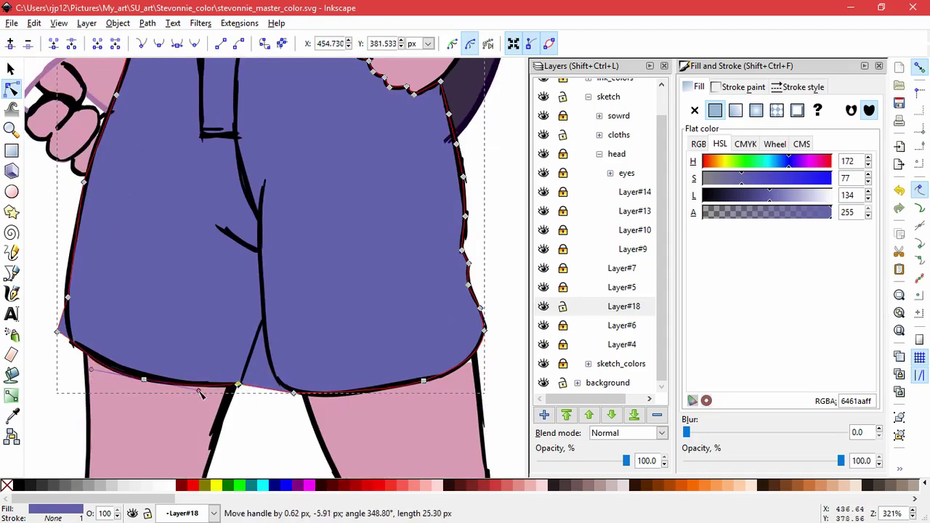
left_click(296, 391, "shift")
double_click(266, 387)
left_click_drag(265, 387, 263, 320)
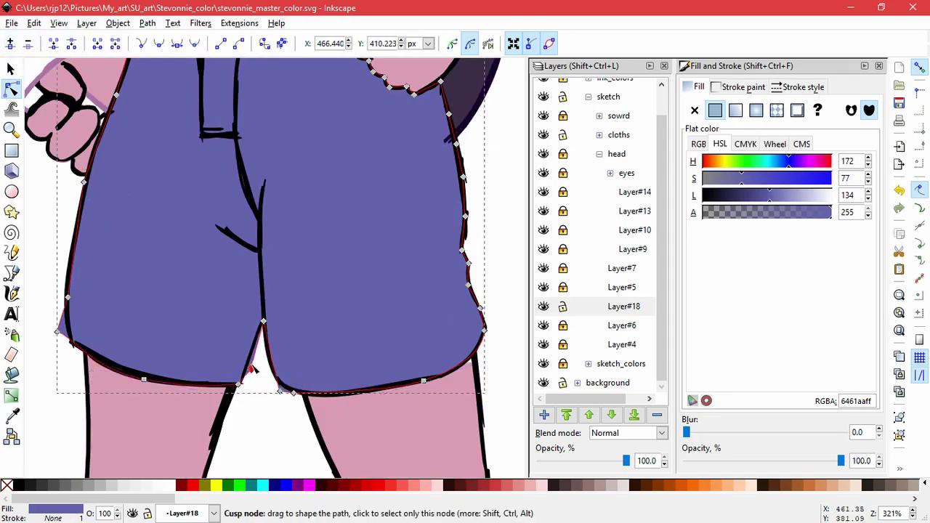
left_click_drag(242, 384, 282, 382)
left_click_drag(57, 332, 72, 342)
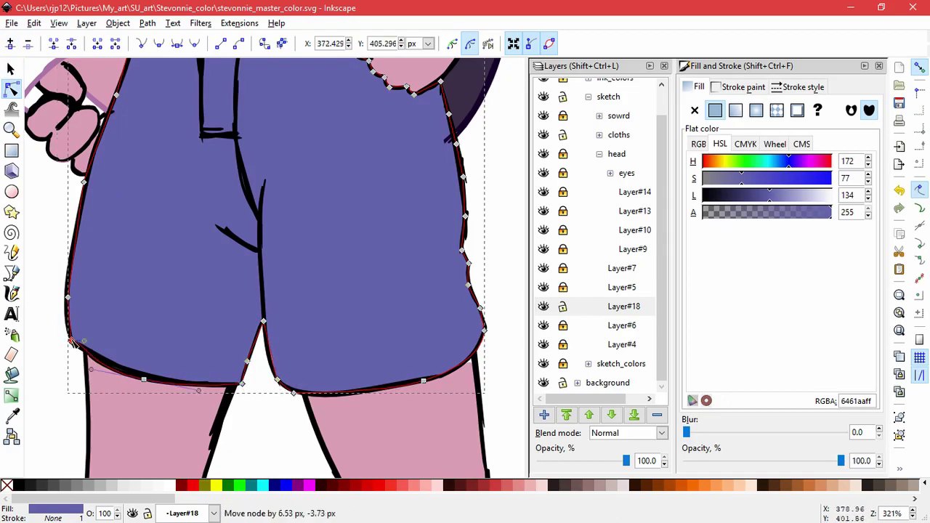
left_click(46, 224)
Check the shorts fill along the waistline and nudge a node at the inner leg gap onto the outline.
scroll(260, 276, "up", 8)
left_click(220, 280)
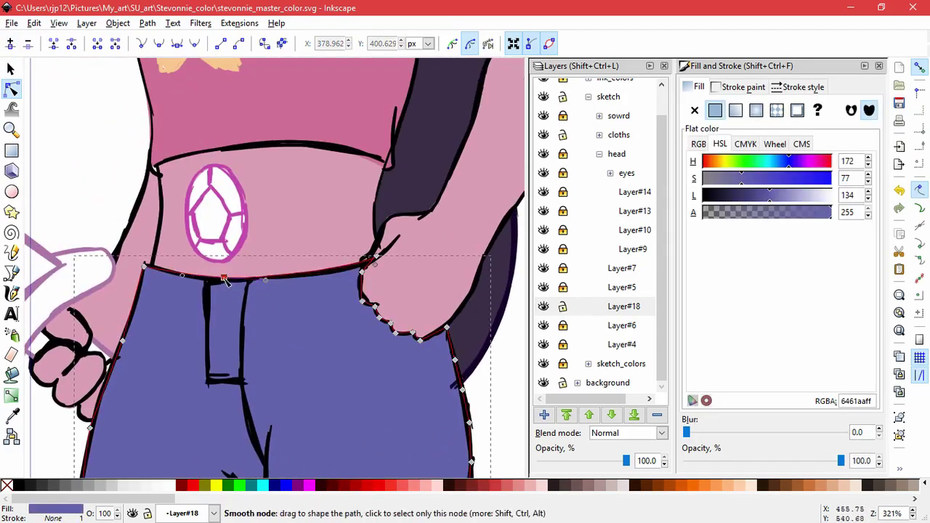
left_click(220, 280)
key("Escape")
scroll(320, 326, "down", 4)
scroll(378, 326, "up", 1)
scroll(141, 399, "down", 3)
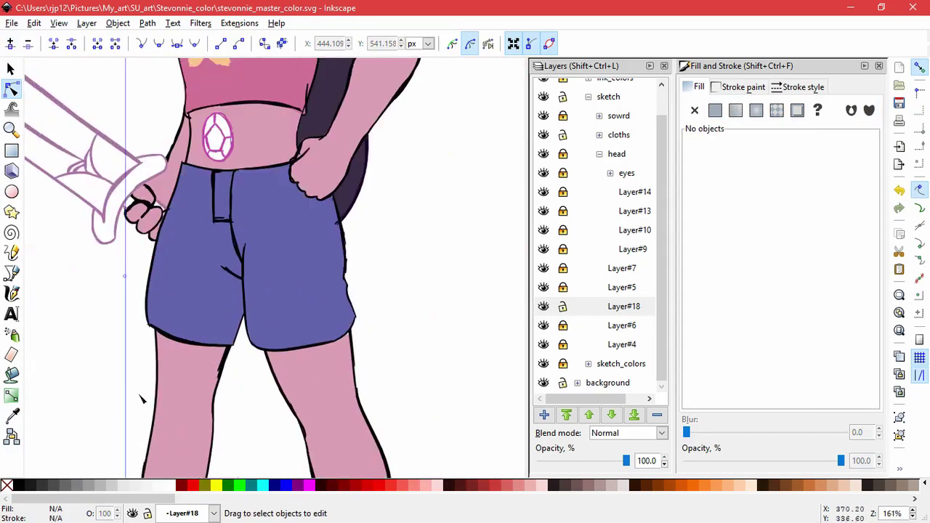
scroll(225, 335, "up", 4)
left_click(225, 335)
left_click_drag(274, 366, 270, 370)
key("Escape")
scroll(276, 374, "down", 3)
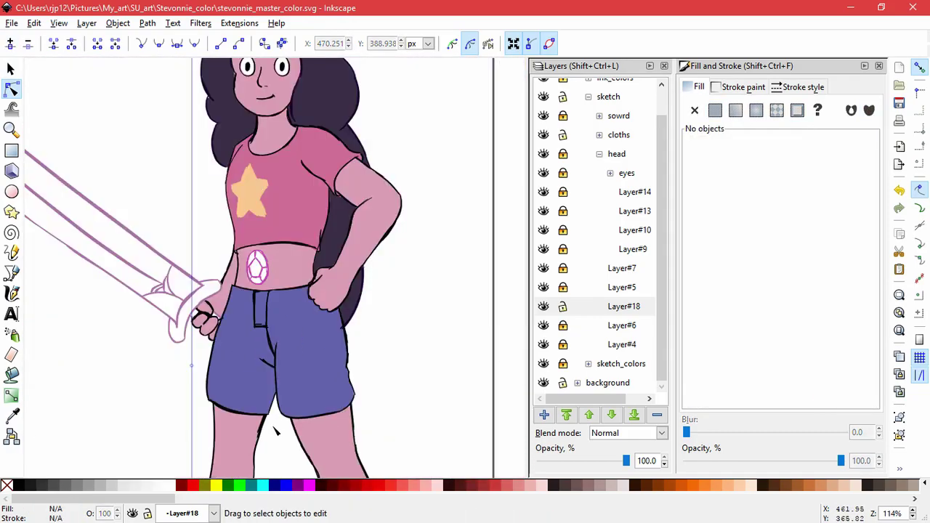
scroll(360, 383, "down", 3)
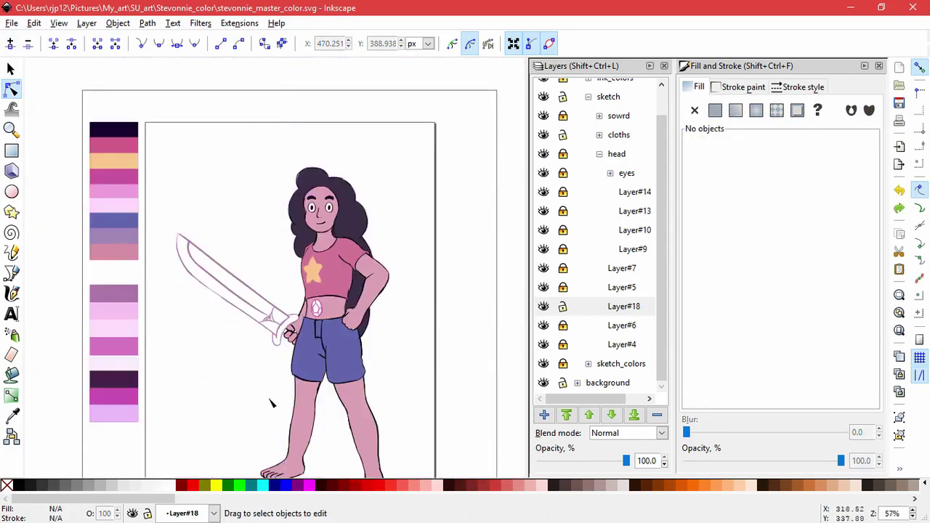
Refine the shorts fill around the waistline and inner leg gap, and save the drawing.
scroll(300, 302, "up", 5)
left_click(300, 302)
scroll(259, 201, "up", 3)
left_click(233, 201)
scroll(203, 257, "down", 3)
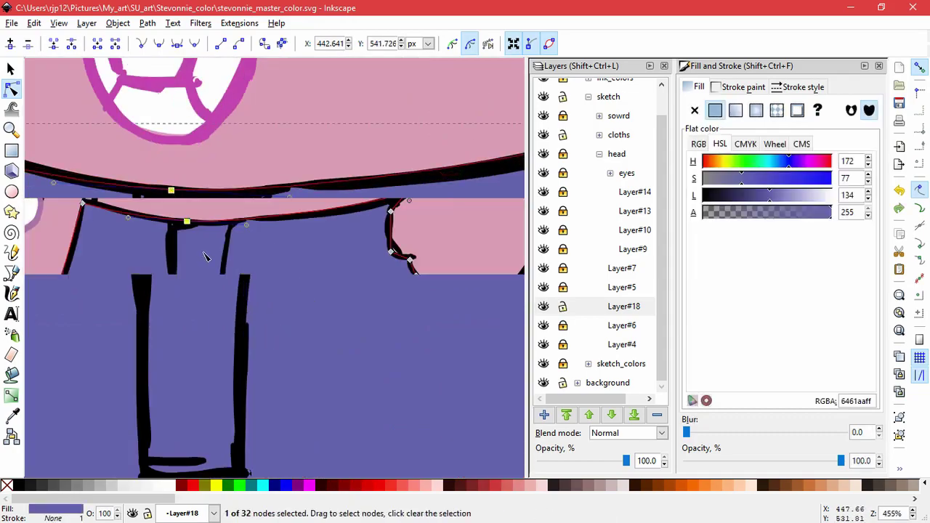
scroll(398, 415, "up", 5)
key("Escape")
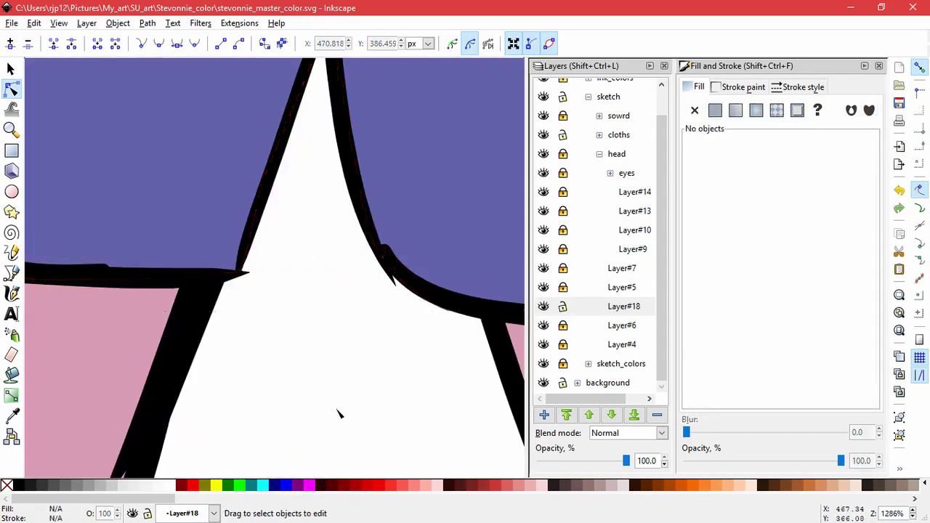
scroll(417, 352, "down", 8)
key("ctrl+s")
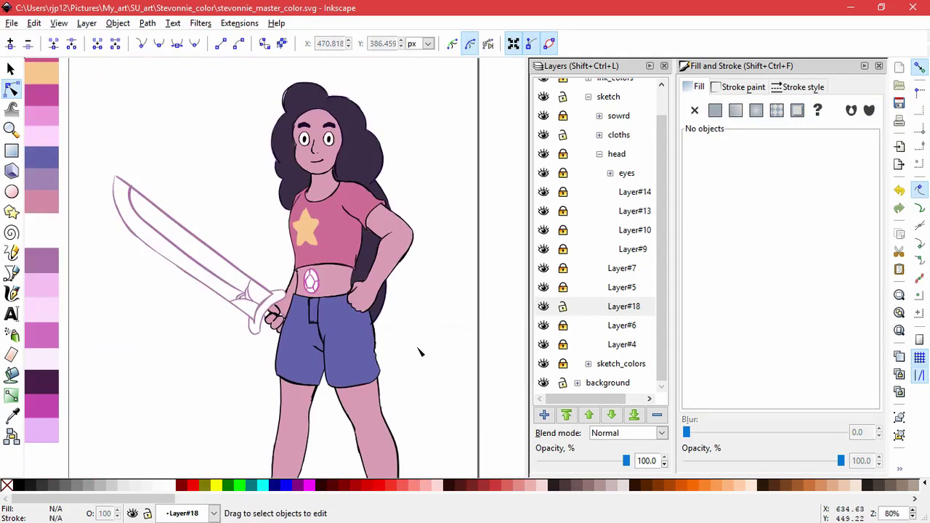
scroll(366, 236, "up", 8)
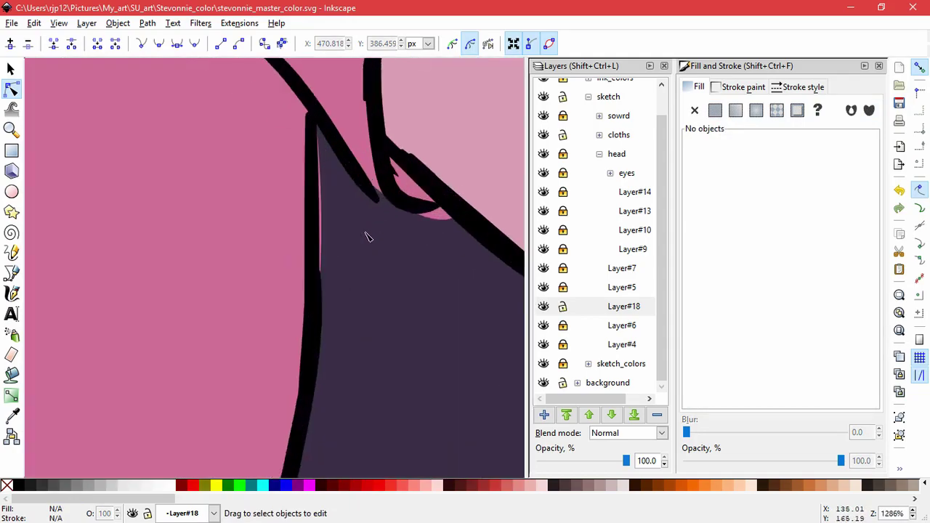
scroll(327, 254, "down", 6)
scroll(305, 305, "down", 4)
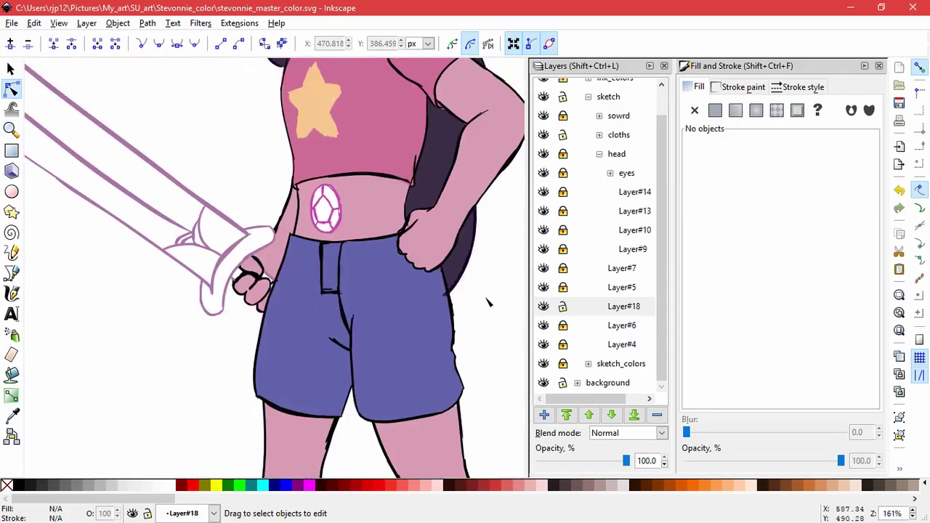
Draw a closed cuff shape across the shorts' left leg, with a curved upper edge and a lower edge following the hem.
left_click(290, 338)
key("b")
scroll(244, 371, "up", 1)
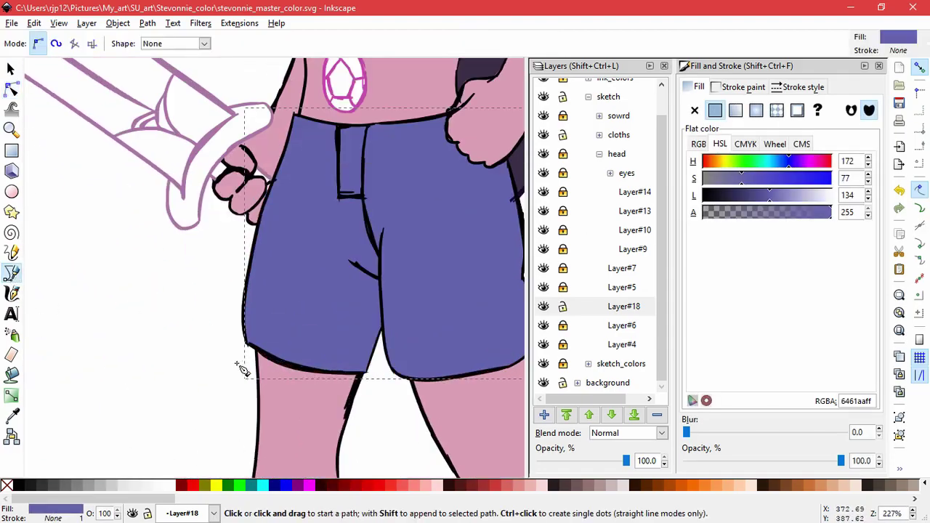
left_click(243, 305)
left_click_drag(311, 332, 337, 338)
left_click(371, 346)
scroll(365, 376, "up", 3)
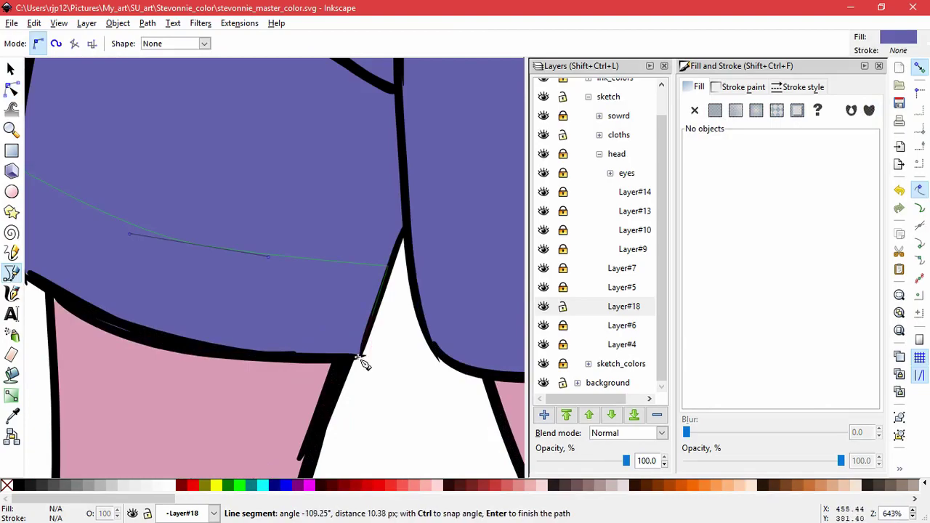
left_click(359, 357)
left_click_drag(125, 337, 335, 411)
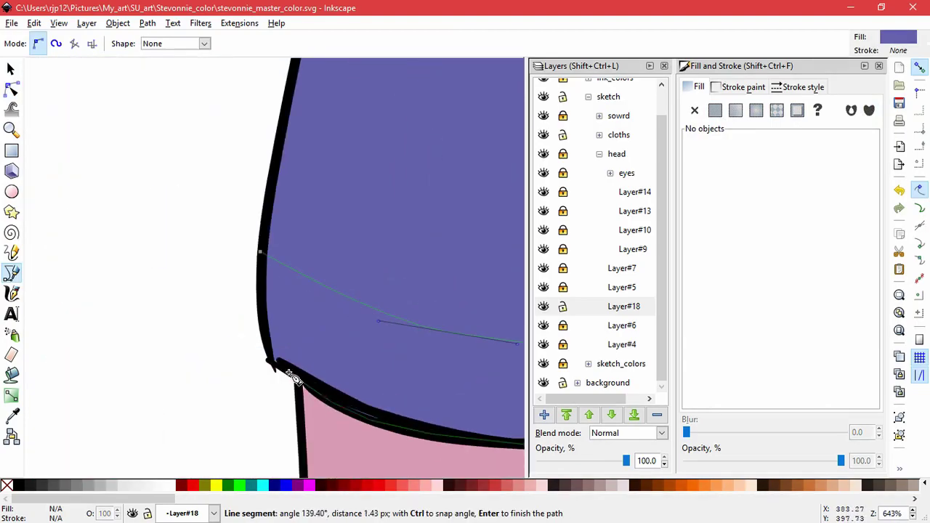
left_click(260, 252)
key("5")
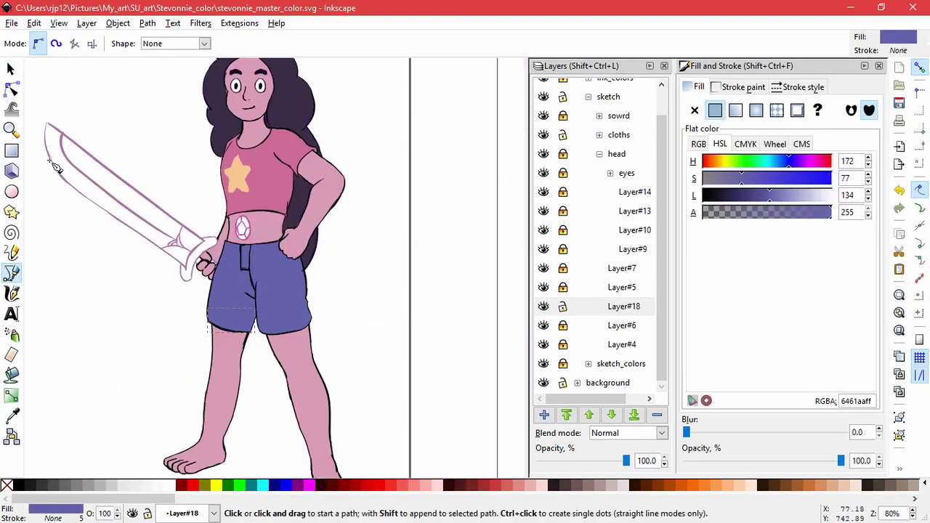
Fill the cuff with the muted purple palette colour and set its RGBA value to A186B9ff.
scroll(58, 395, "left", 5)
key("d")
left_click(142, 169)
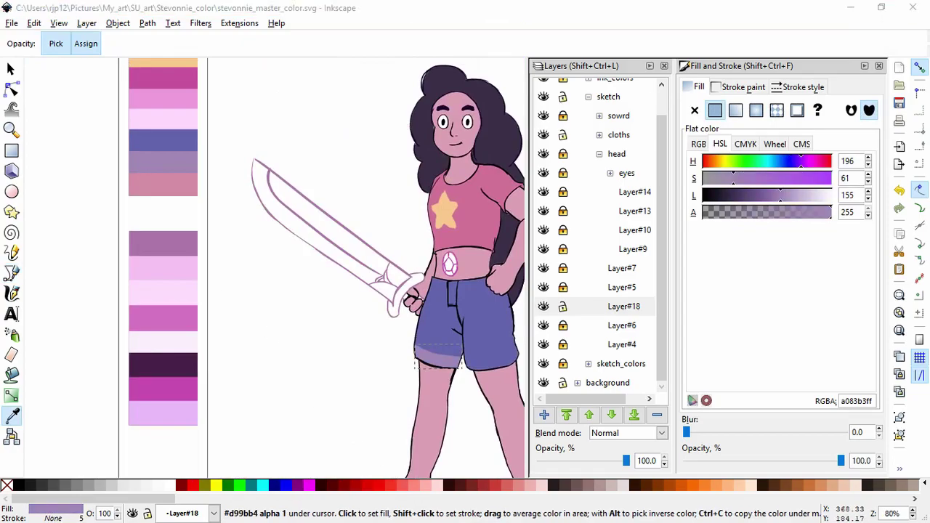
left_click(856, 401)
type("A186B9ff")
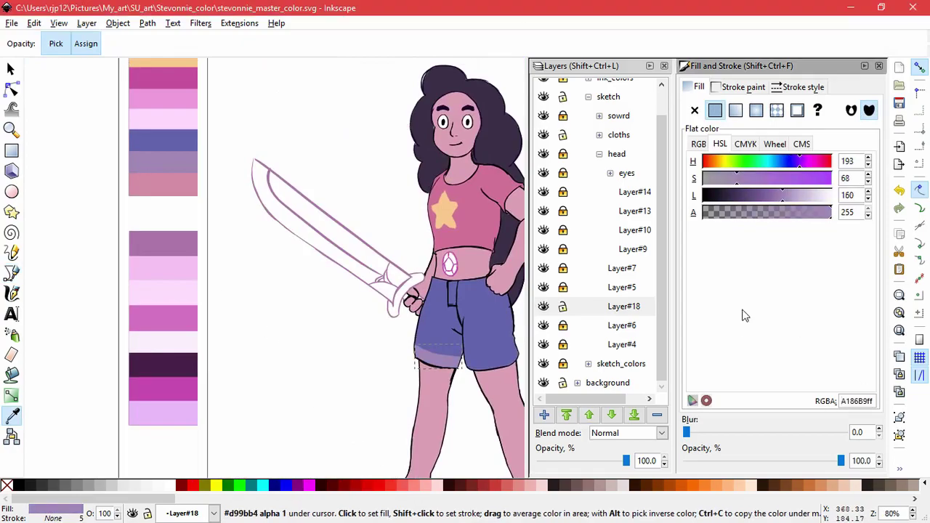
Smooth the curve of the cuff's upper edge by adjusting its middle node and handle.
left_click(11, 69)
scroll(266, 399, "up", 8)
left_click(196, 327)
key("n")
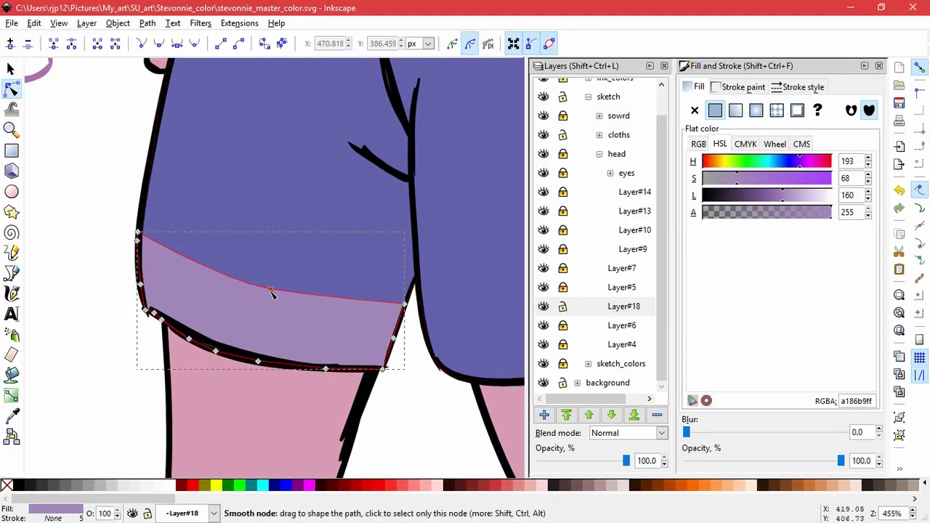
left_click(270, 291)
mouse_move(180, 263)
left_mouse_down()
mouse_move(191, 264)
mouse_move(179, 264)
left_mouse_up()
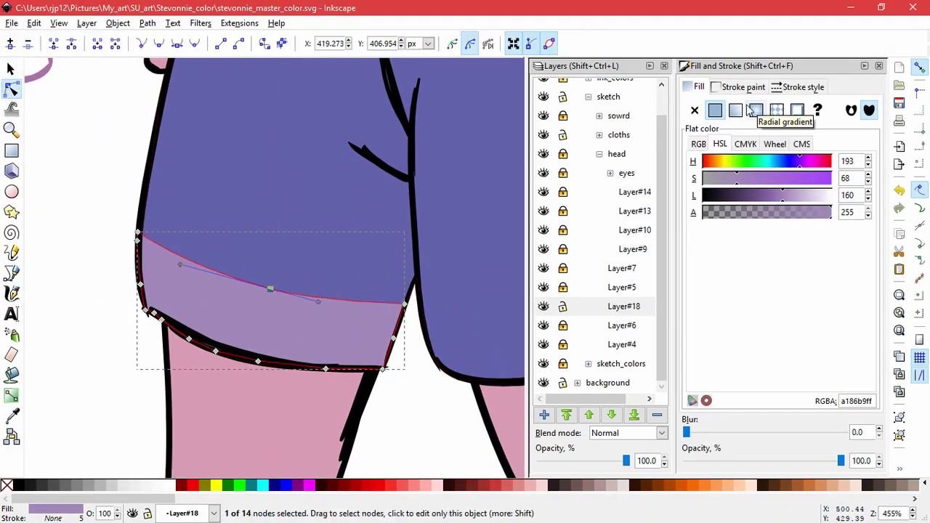
Give the cuff a flat black stroke 2 px wide and align its upper outer corner with the leg outline.
left_click(715, 109, "shift")
left_click(803, 87)
triple_click(763, 108)
type("2")
key("Return")
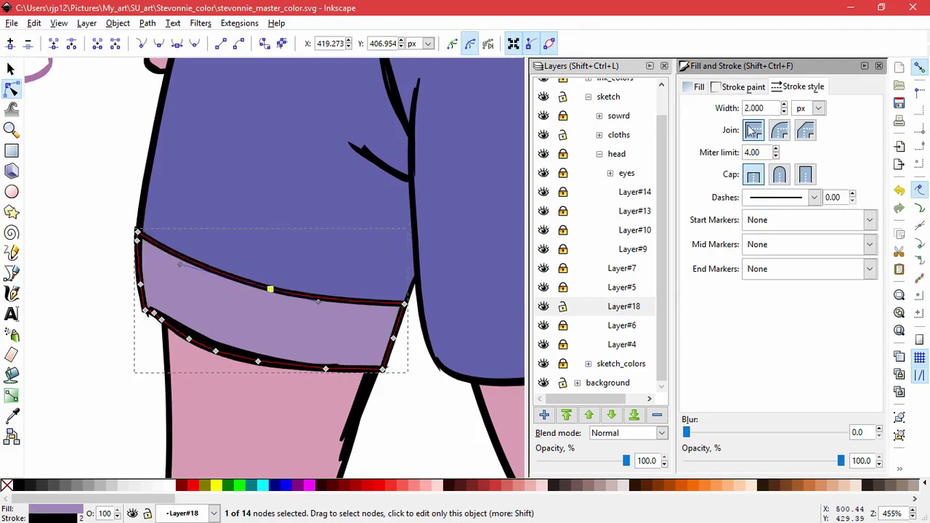
left_click_drag(138, 233, 142, 235)
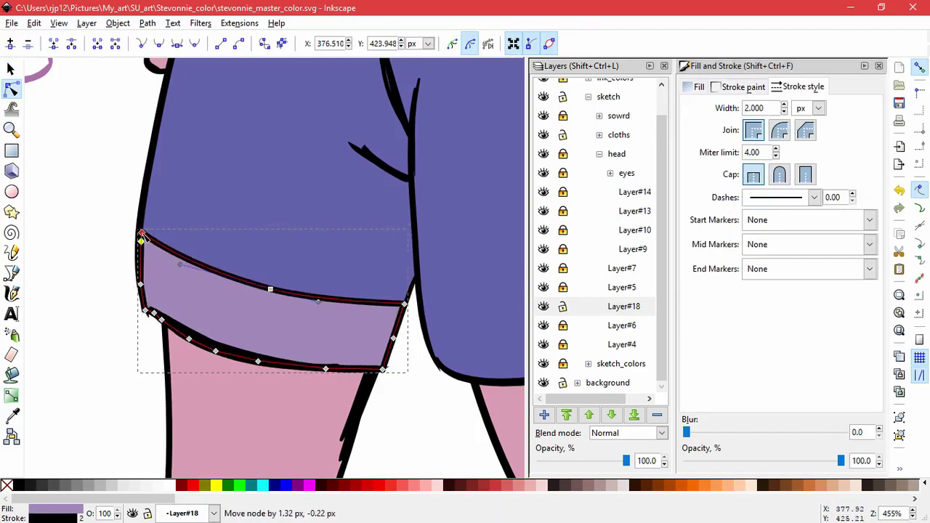
left_click(132, 376)
scroll(154, 375, "down", 4)
scroll(228, 429, "up", 2)
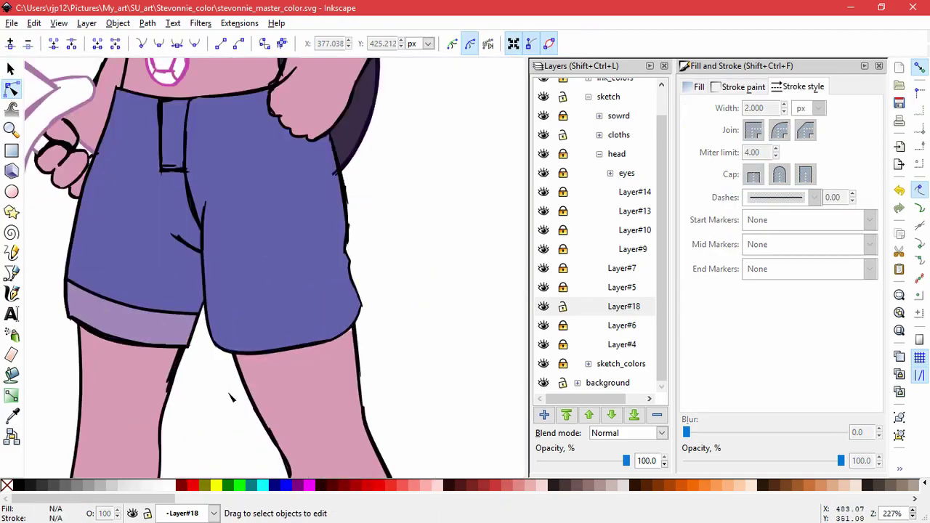
left_click(11, 272)
scroll(162, 244, "up", 2)
left_click(166, 254)
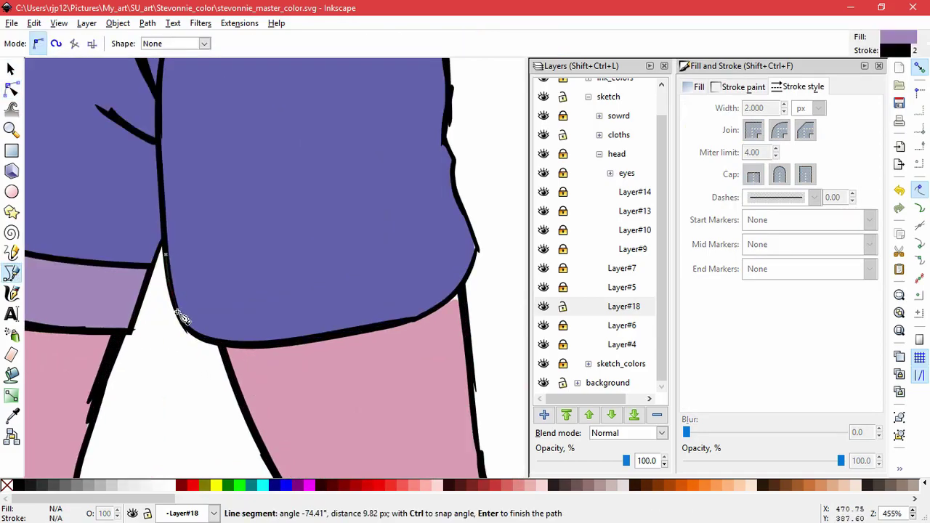
left_click(217, 350)
left_click(299, 343)
left_click(427, 318)
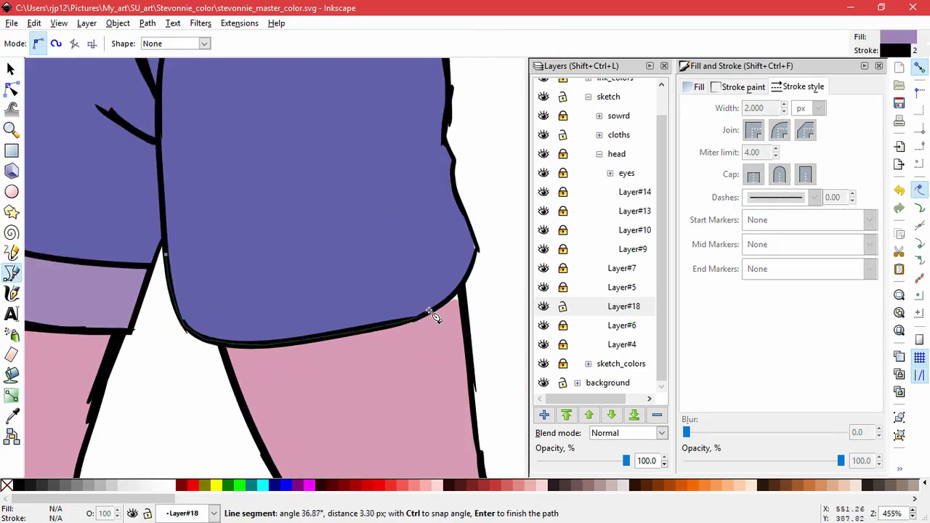
left_click(449, 309)
key("Escape")
Draw a black curved line across the shorts' right leg above the hem and smooth its curve by adjusting its middle node's handle.
left_click(166, 263)
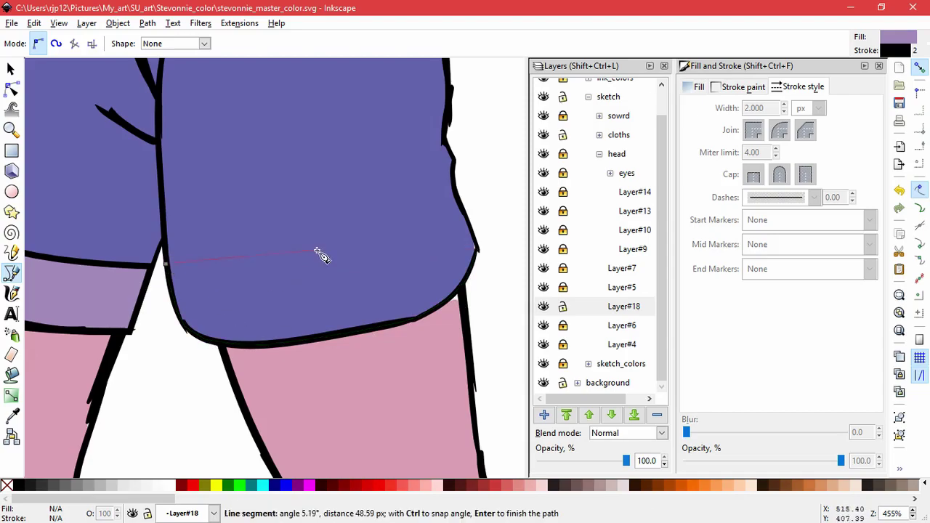
left_click(271, 266)
left_click(458, 202)
key("Return")
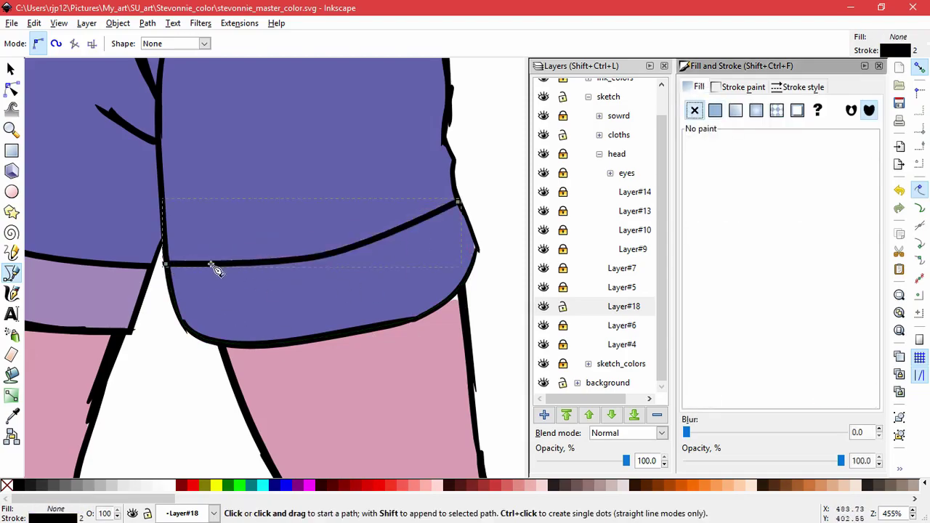
key("n")
mouse_move(272, 269)
left_mouse_down()
mouse_move(252, 269)
mouse_move(400, 243)
left_mouse_up()
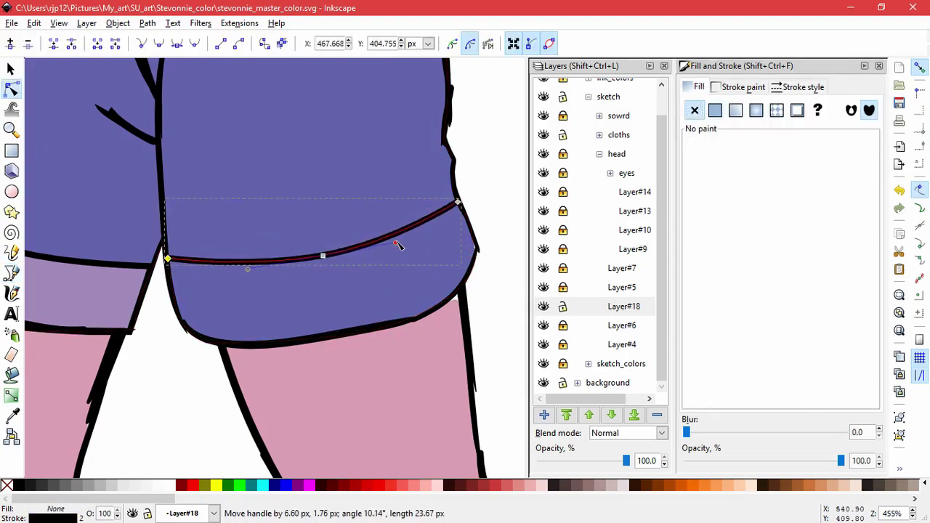
Remove the left cuff's stroke and draw a separate stroked curve along the cuff's upper edge.
left_click(165, 380)
scroll(165, 381, "left", 5)
left_click(145, 276)
key("b")
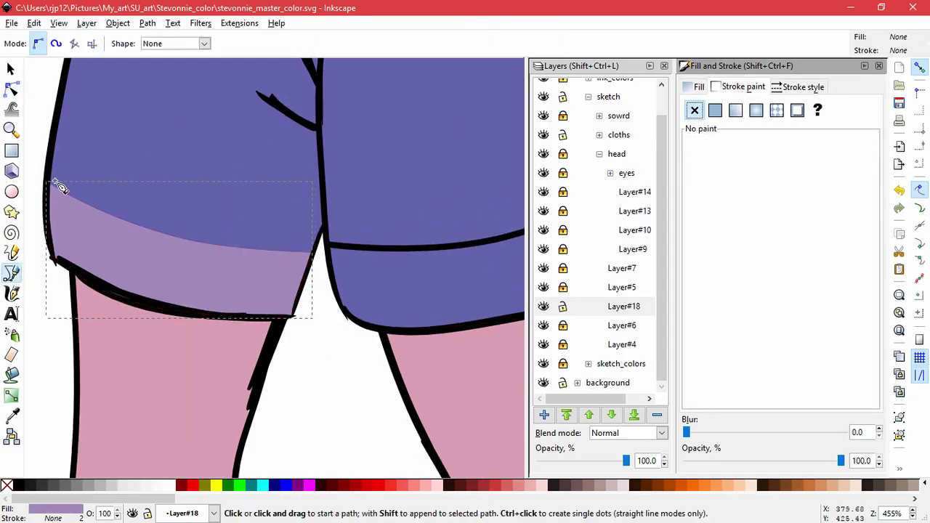
left_click(49, 185)
left_click_drag(168, 241, 250, 253)
left_click(318, 254)
key("Return")
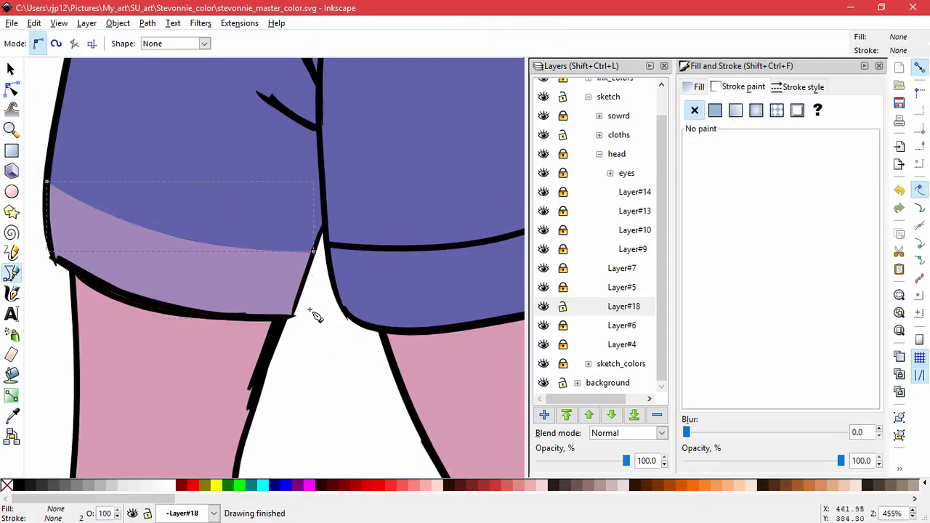
left_click(696, 88)
left_click(715, 110)
key("n")
key("Escape")
Adjust the end nodes of the left cuff and its upper edge line so they meet the leg outlines.
key("minus")
key("minus")
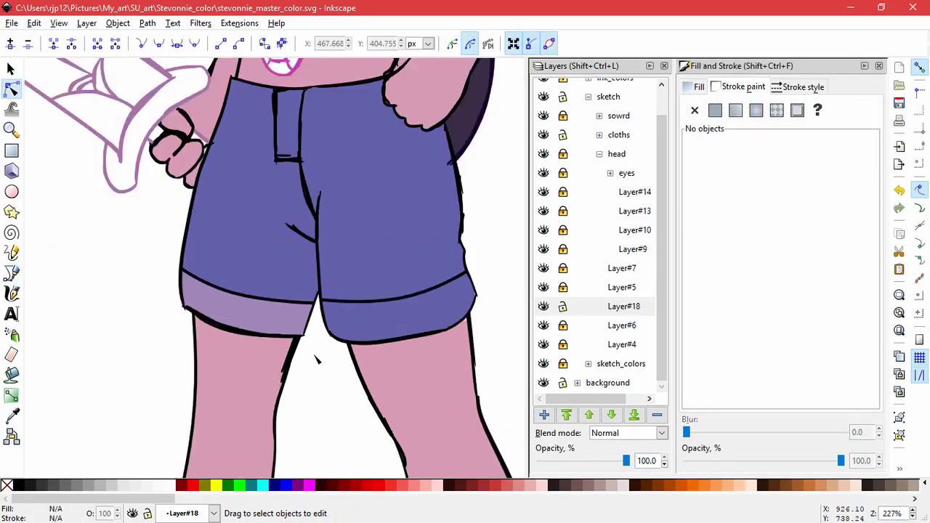
key("minus")
key("plus")
key("plus")
key("plus")
key("ctrl+a")
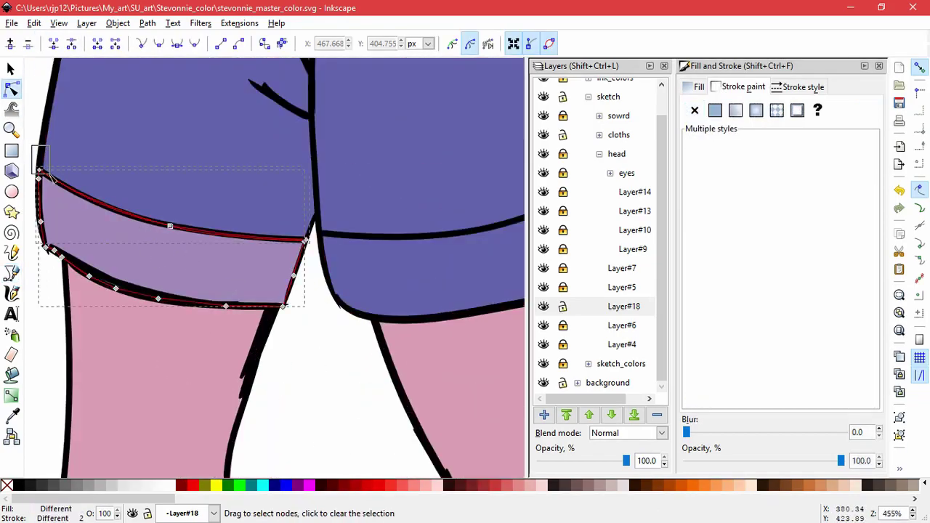
left_click_drag(294, 221, 322, 260)
key("Escape")
Fill the right leg's cuff with the left cuff's muted purple and place the fill beneath the cuff line.
key("minus")
key("minus")
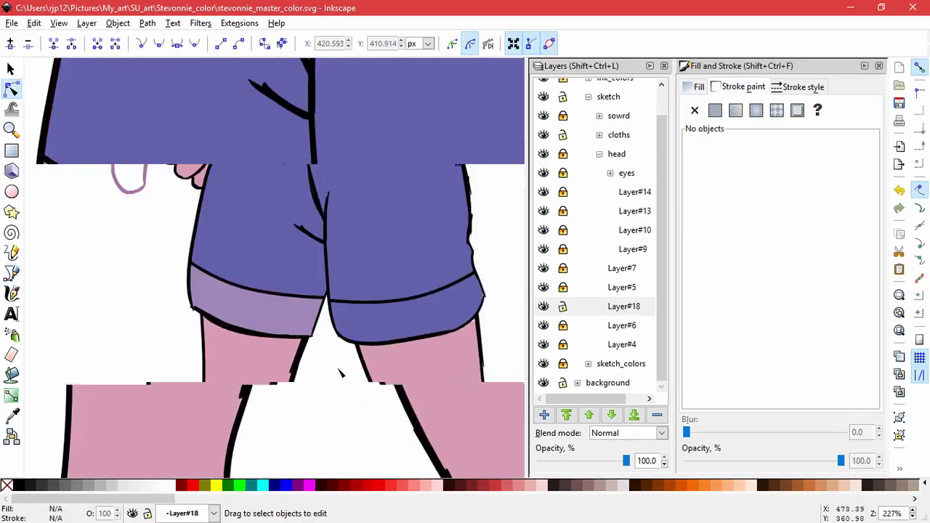
key("d")
left_click(133, 367)
key("shift+F7")
left_click(298, 359)
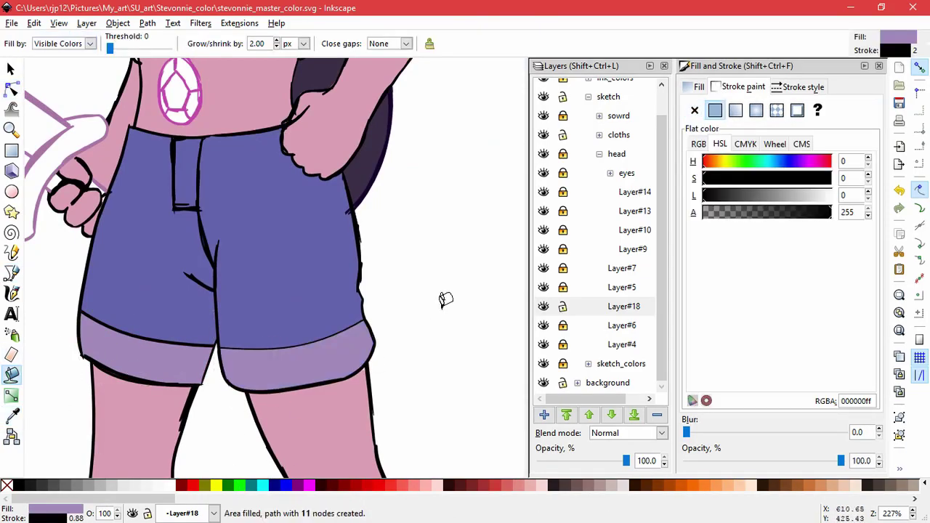
key("s")
key("Escape")
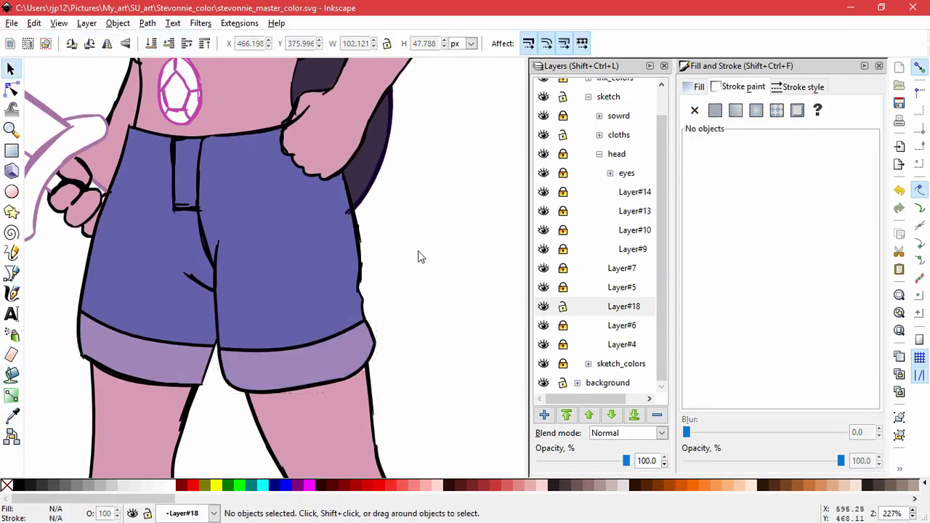
Lock the sketch layer, then unlock sketch_colors and add a new layer above Layer#2 inside it.
key("minus")
key("minus")
key("minus")
key("minus")
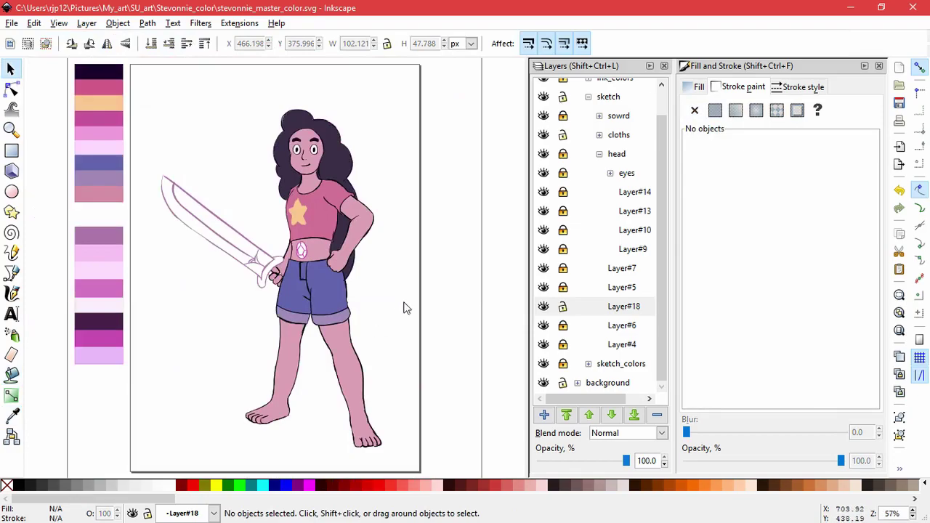
left_click(586, 126)
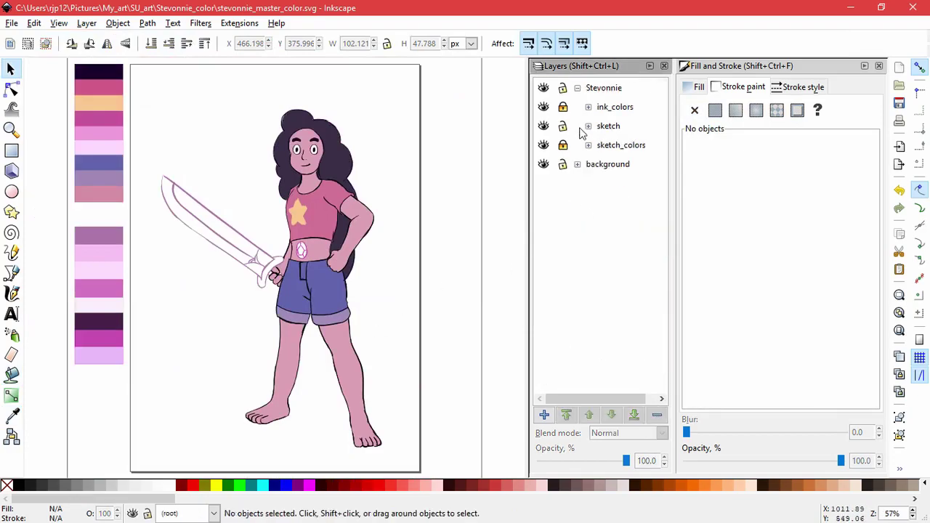
left_click(588, 145)
left_click(563, 172)
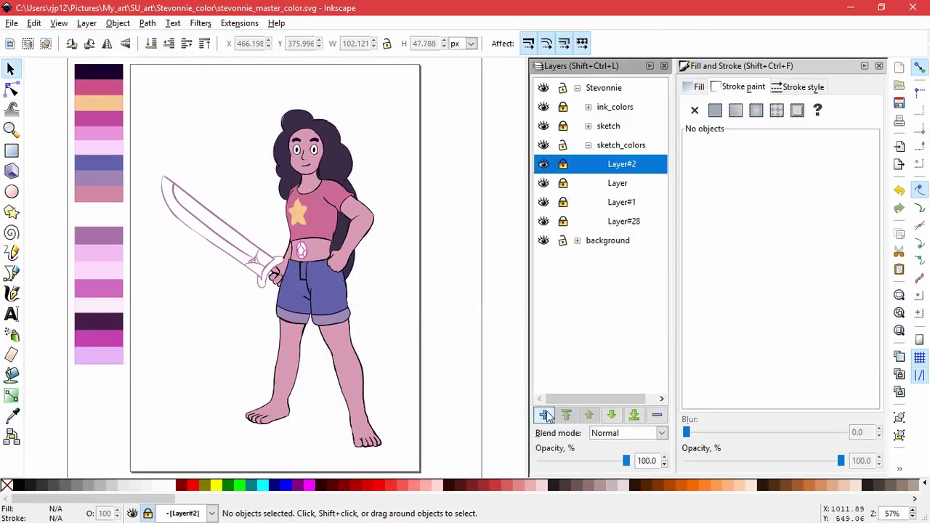
left_click(544, 414)
left_click(523, 305)
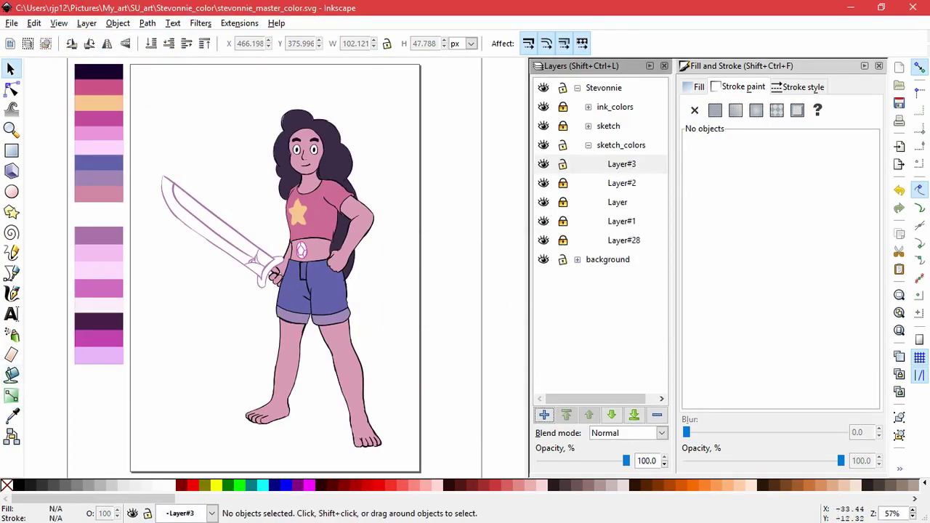
Fill the gem's central facet with the light lilac palette colour.
scroll(300, 254, "up", 9)
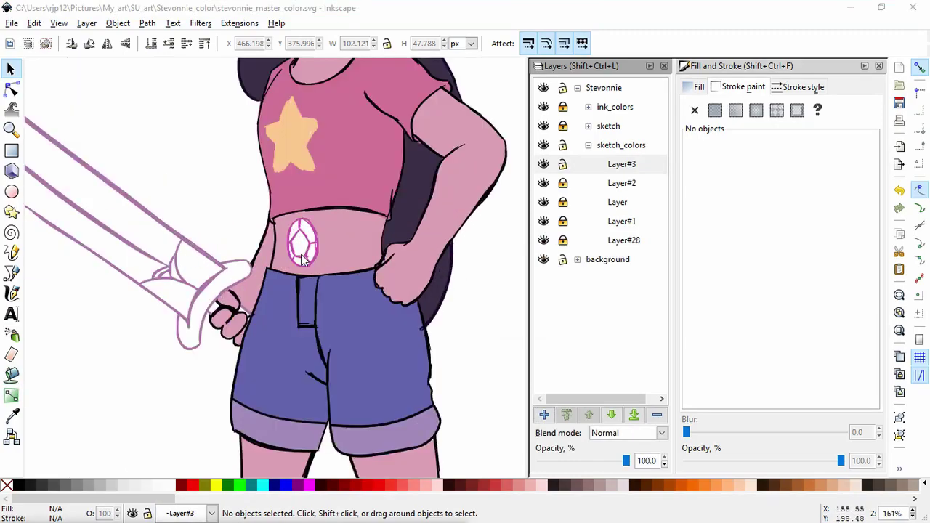
scroll(300, 260, "down", 8)
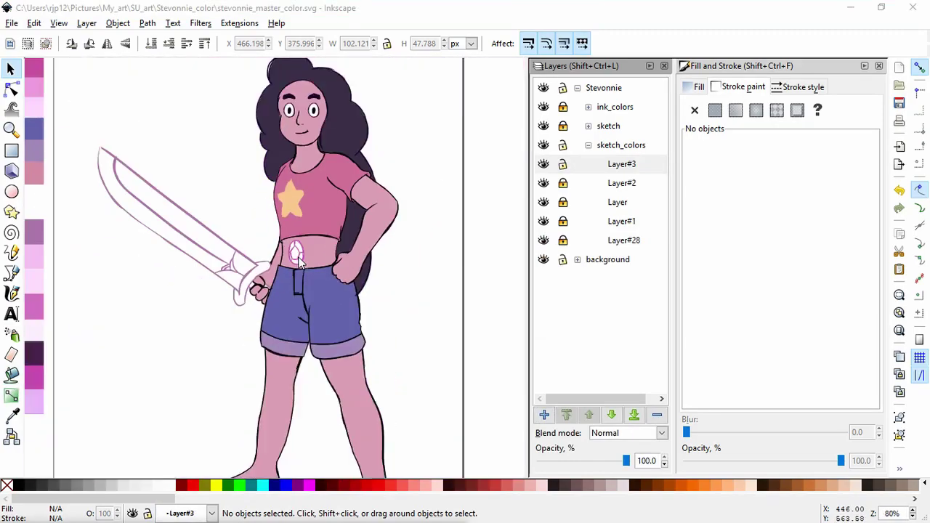
left_click(13, 417)
left_click(12, 375)
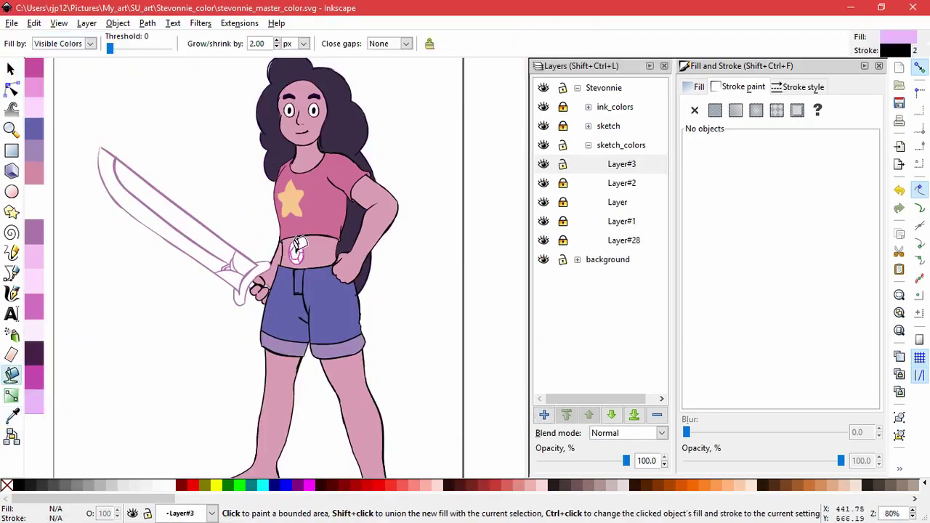
scroll(298, 247, "up", 6)
left_click(303, 239)
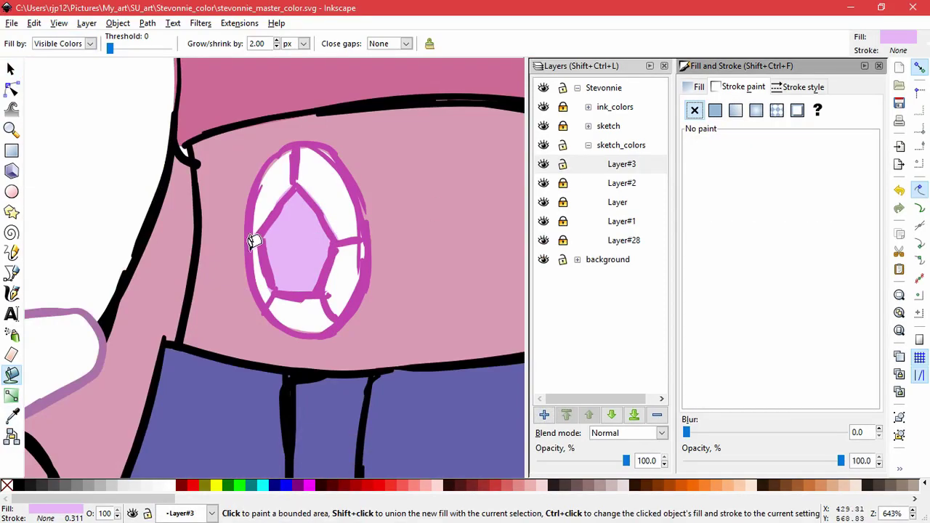
Fill the gem's lower left facet with the magenta palette colour and raise its fill lightness to 154.
scroll(252, 241, "down", 5)
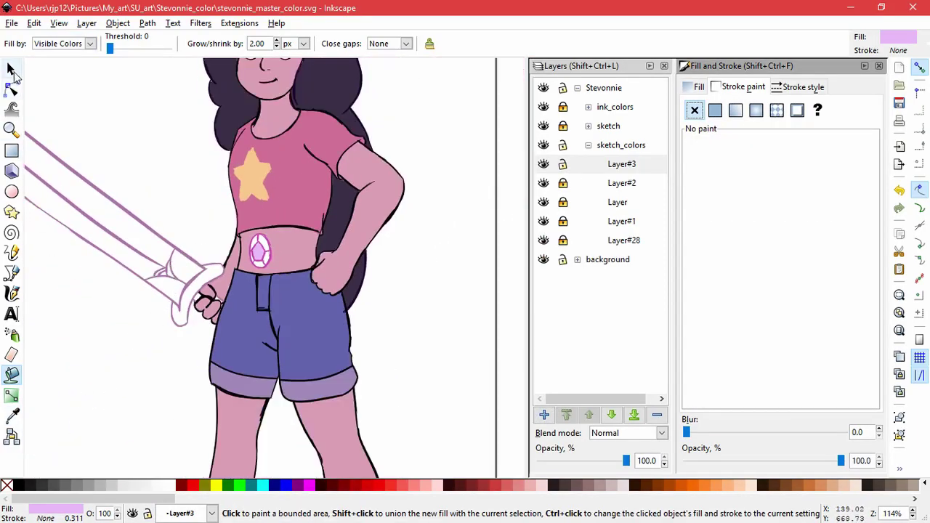
left_click_drag(129, 405, 266, 315)
key("d")
left_click(36, 351)
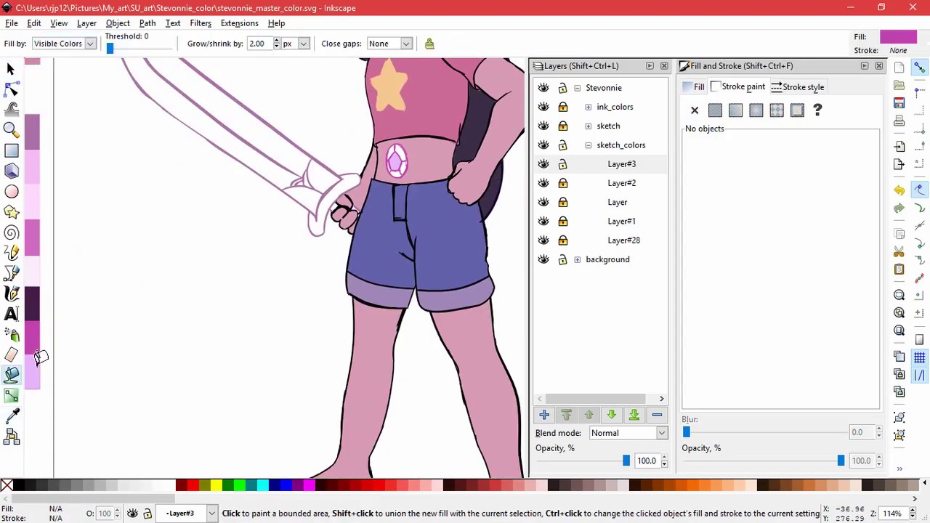
scroll(392, 156, "up", 6)
left_click(408, 169)
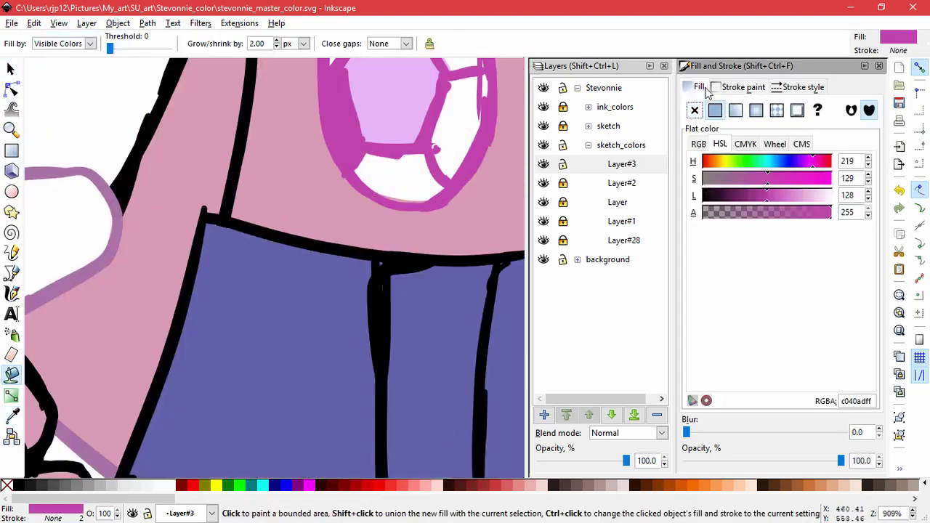
left_click(781, 196)
left_click(412, 169)
left_click_drag(780, 196, 763, 196)
key("Delete")
left_click(10, 69)
key("ctrl+z")
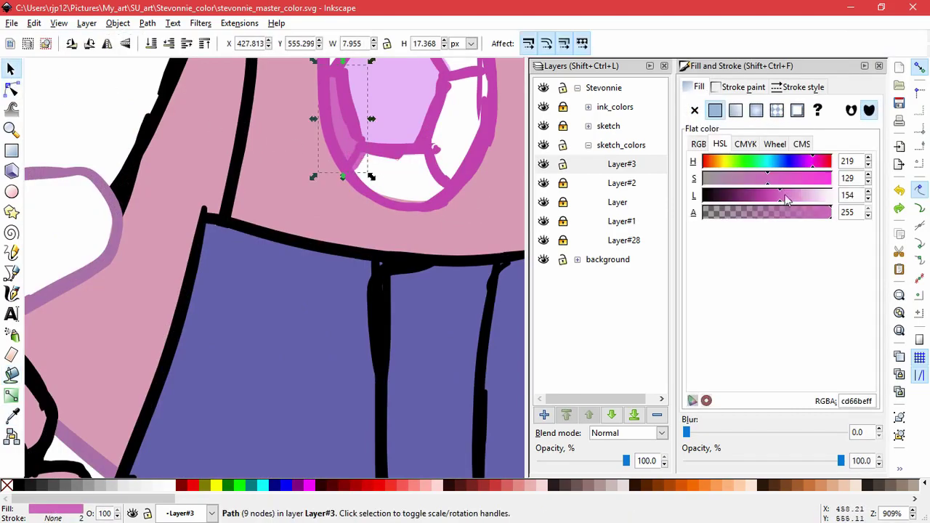
Fill the gem's bottom facet with a darker magenta and set its fill lightness to 117.
left_click(11, 374)
left_click(407, 174)
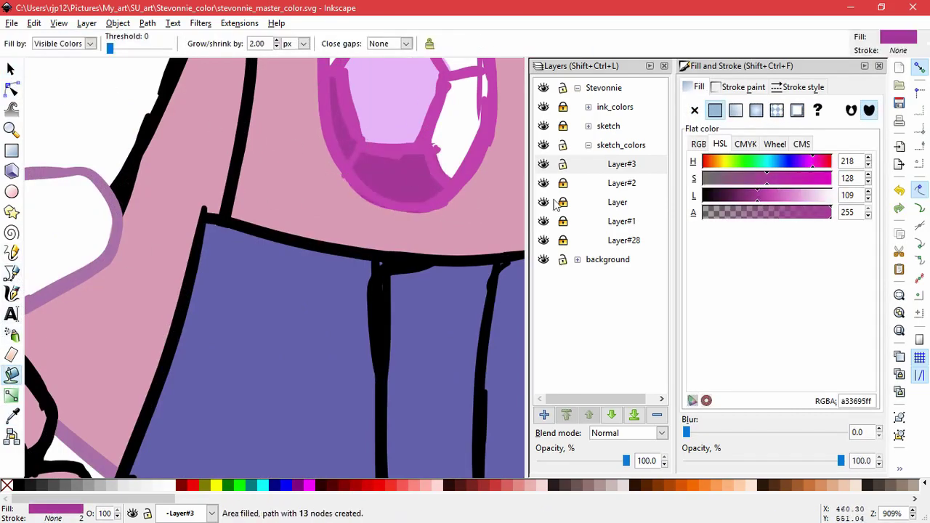
left_click_drag(758, 196, 763, 196)
key("5")
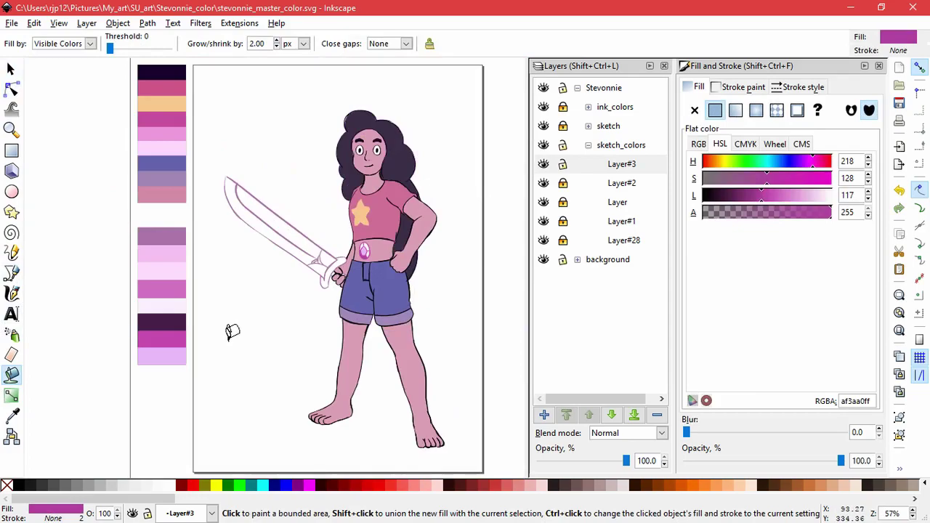
Fill the gem's remaining right and upper facets with lighter pinks, using lightness 179 for the upper ones.
scroll(336, 249, "up", 6)
left_click(327, 261)
left_click_drag(762, 196, 795, 198)
left_click(235, 172)
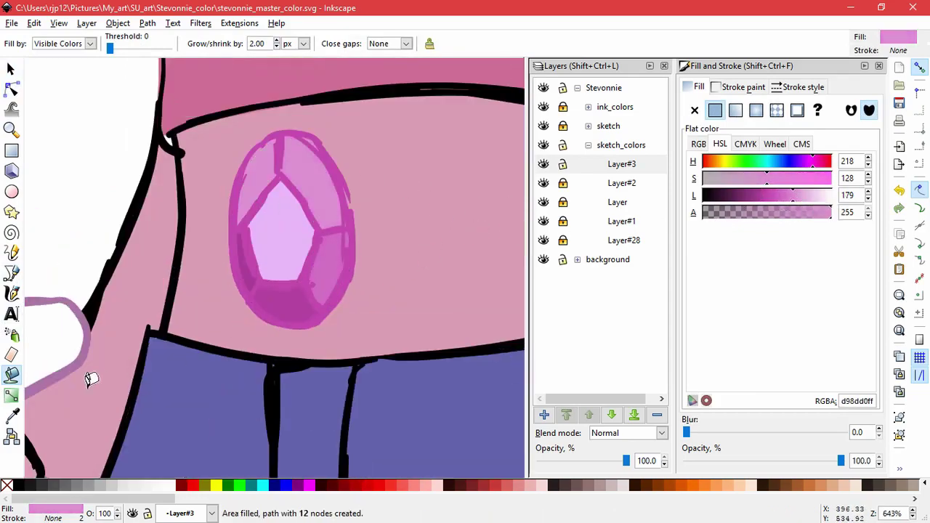
Colour the gem's upper left facet near-white (f7e7fcff) and give it a diagonal linear gradient fading to transparent.
key("d")
left_click(280, 247)
left_click_drag(712, 196, 829, 196)
left_click(736, 109)
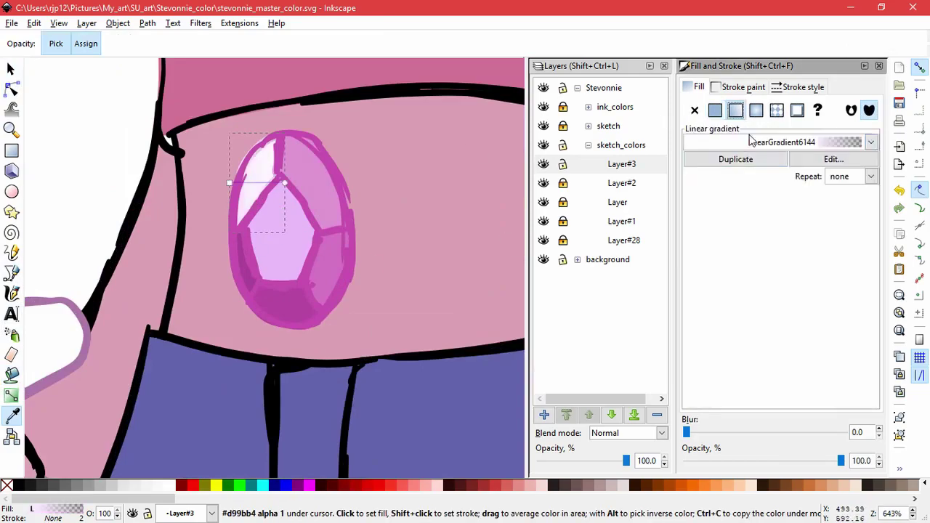
key("n")
key("ctrl+z")
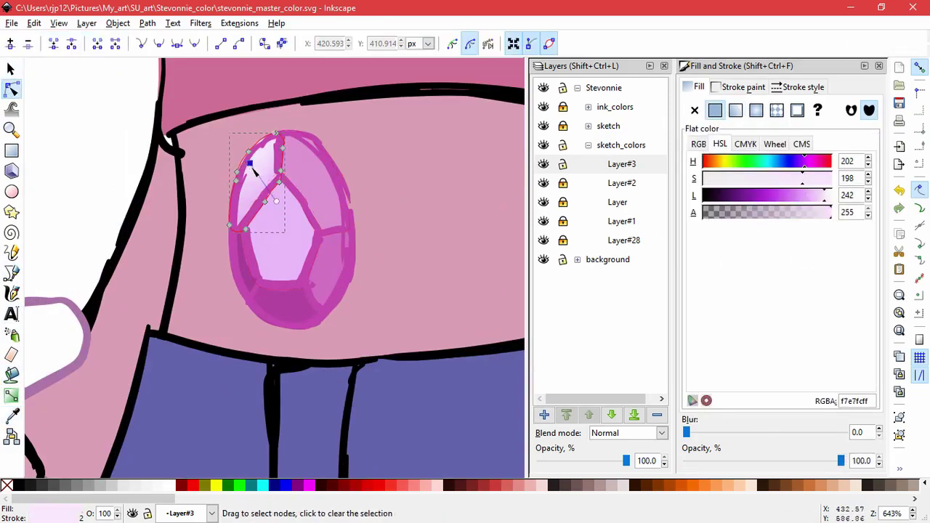
left_click(369, 331)
key("5")
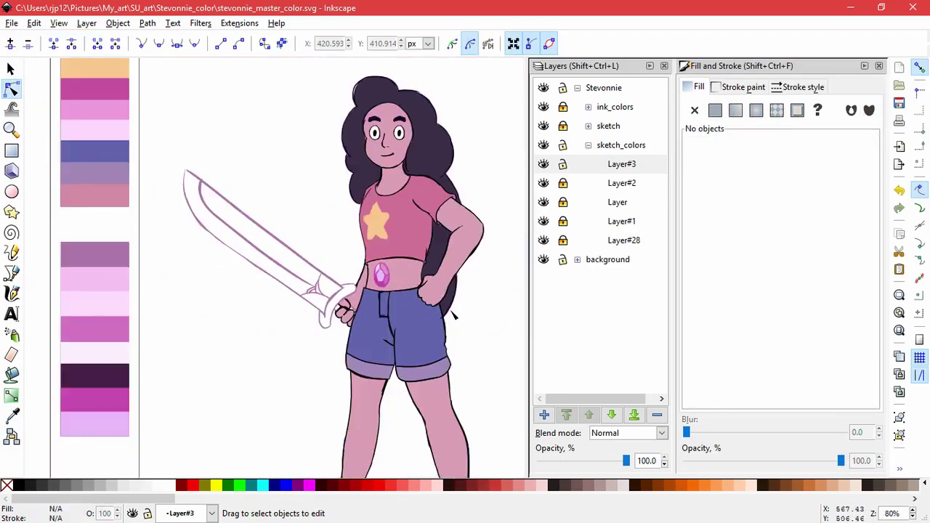
Add a new layer above Layer#3 in sketch_colors and fill the sword section beside the guard with the palette's muted purple.
left_click(543, 414)
key("Return")
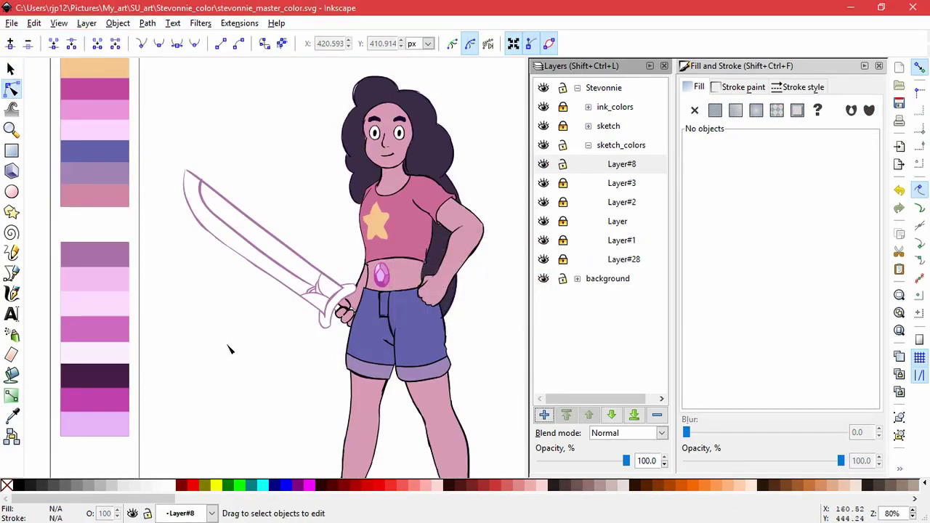
key("F7")
key("shift+F7")
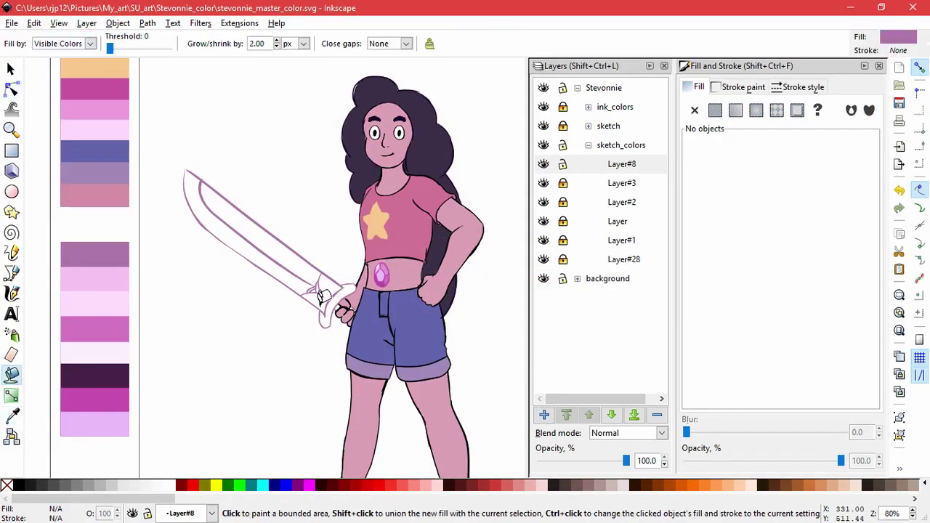
left_click(322, 296)
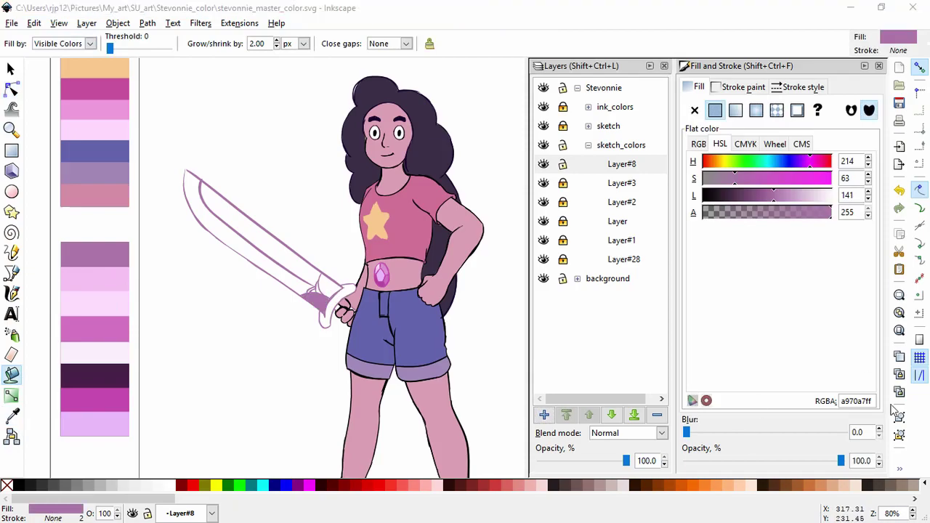
Set the RGBA value of the sword section's fill to C041ADff.
triple_click(855, 401)
type("C041ADff")
key("Return")
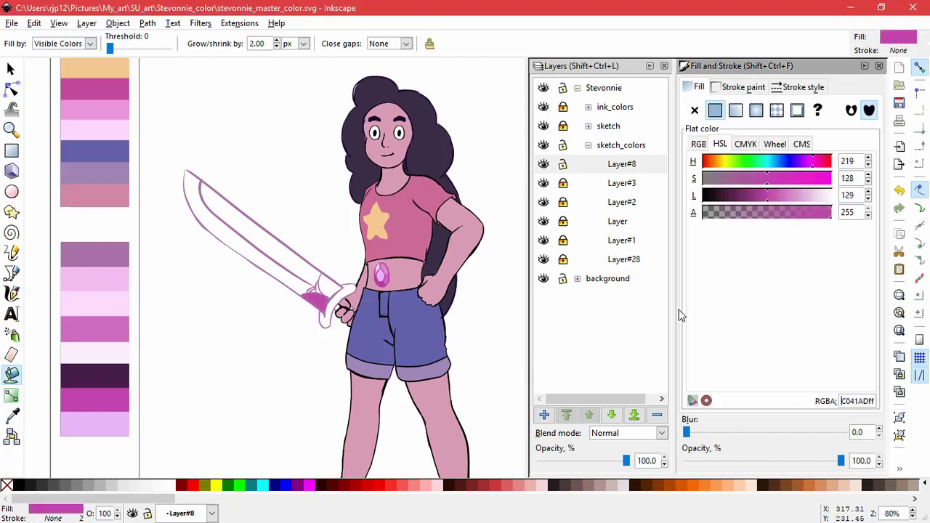
Recolour the sword section beside the guard to 904c86ff, then fill the matching section and the exposed handle by the hand with it.
left_click_drag(748, 182, 741, 182)
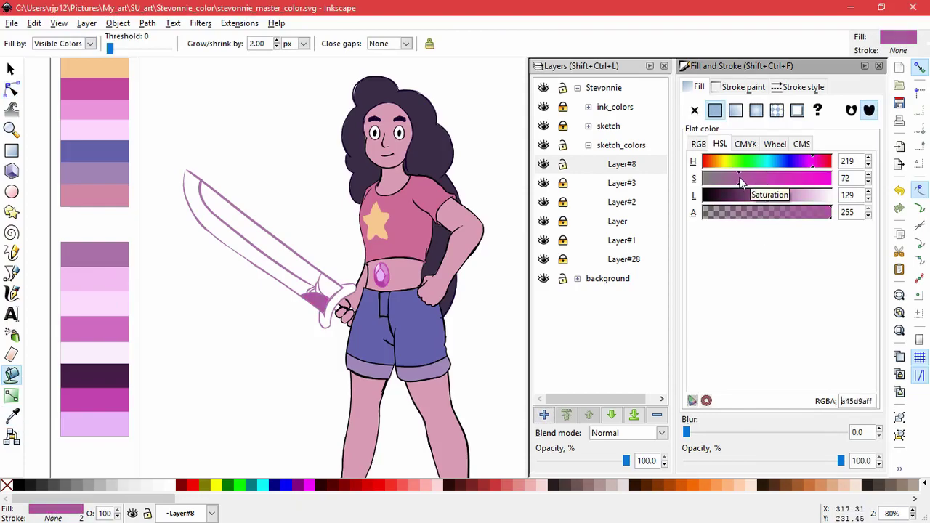
left_click(759, 194)
left_click(328, 293)
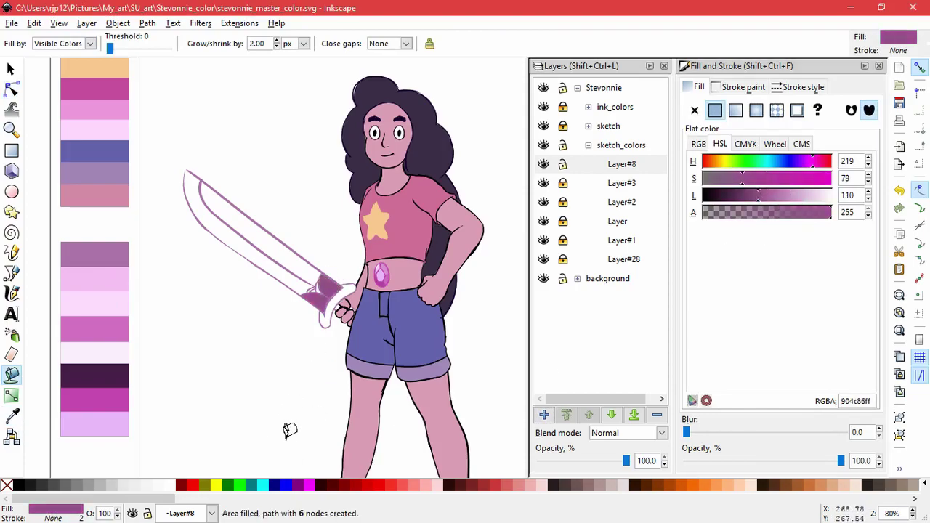
left_click(338, 294)
scroll(342, 301, "up", 5)
left_click(340, 305)
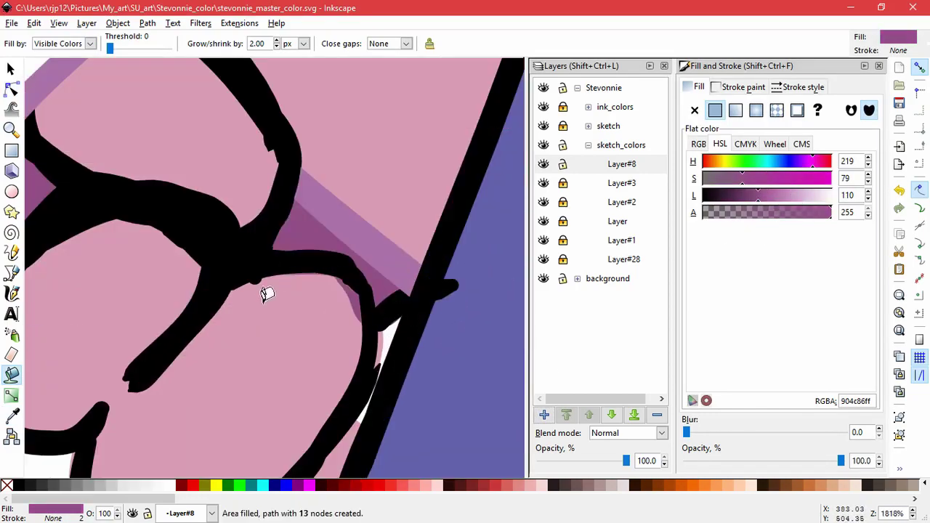
Fill the sword's guard with the palette's medium pink and mute the fill to ab5fa0ff.
scroll(305, 341, "down", 4)
scroll(211, 366, "down", 2)
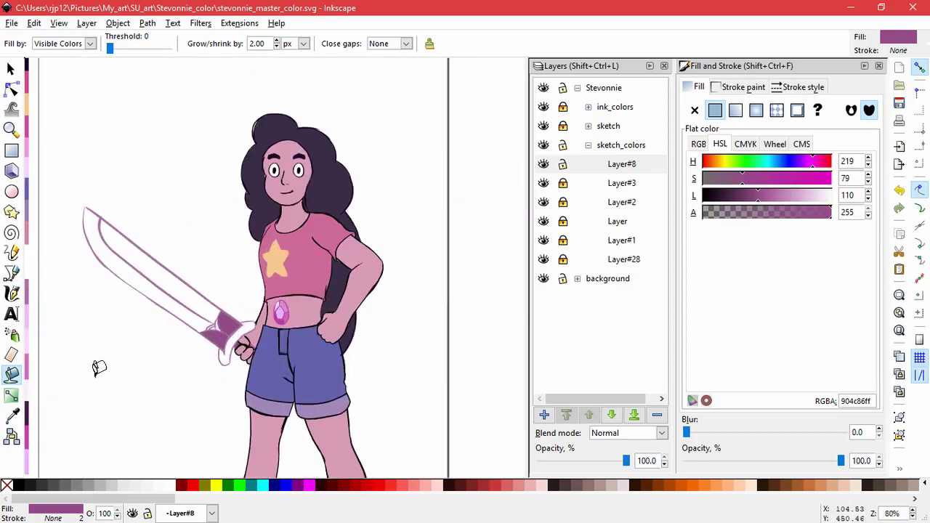
key("space")
left_click_drag(112, 417, 248, 377)
key("d")
left_click(130, 324)
key("d")
left_click(381, 290)
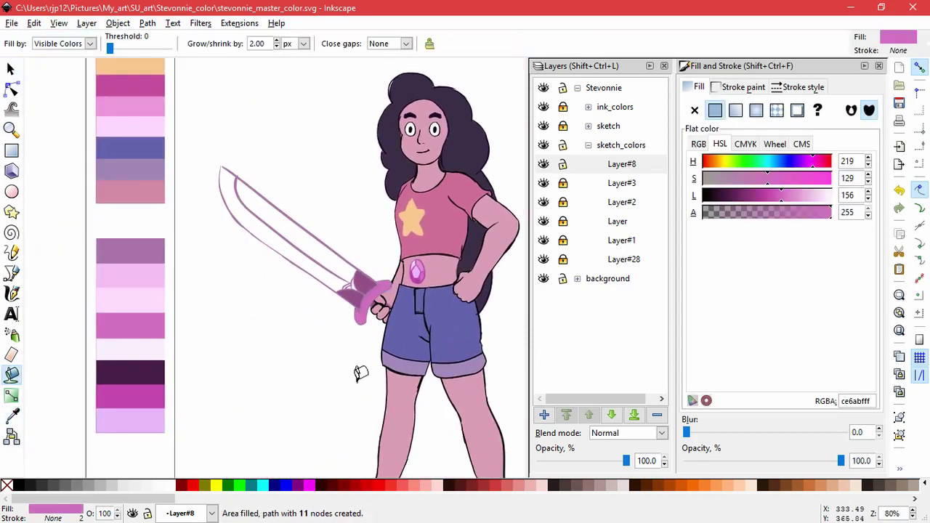
left_click_drag(764, 179, 740, 180)
left_click(770, 194)
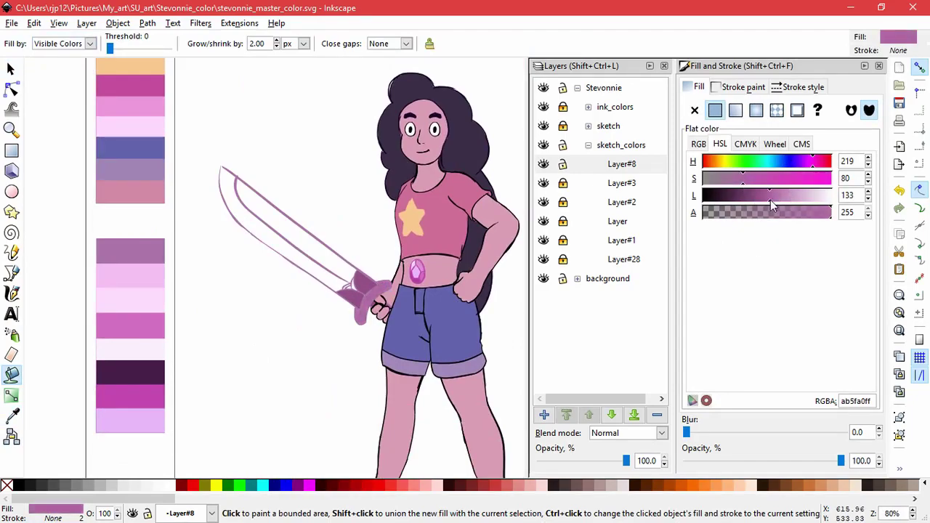
Draw a closed highlight shape along the curve of the sword's guard with the Pen tool.
key("b")
scroll(366, 301, "up", 3)
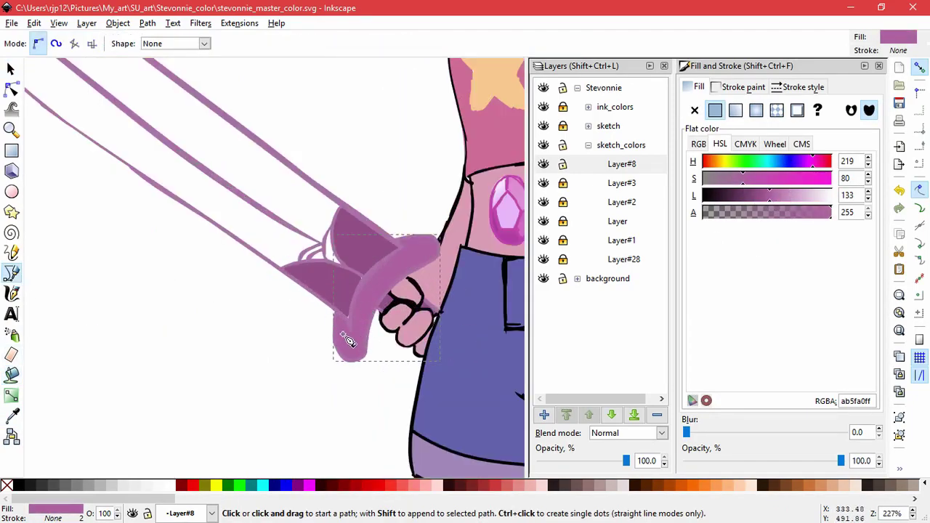
left_click(340, 316)
left_click(349, 350)
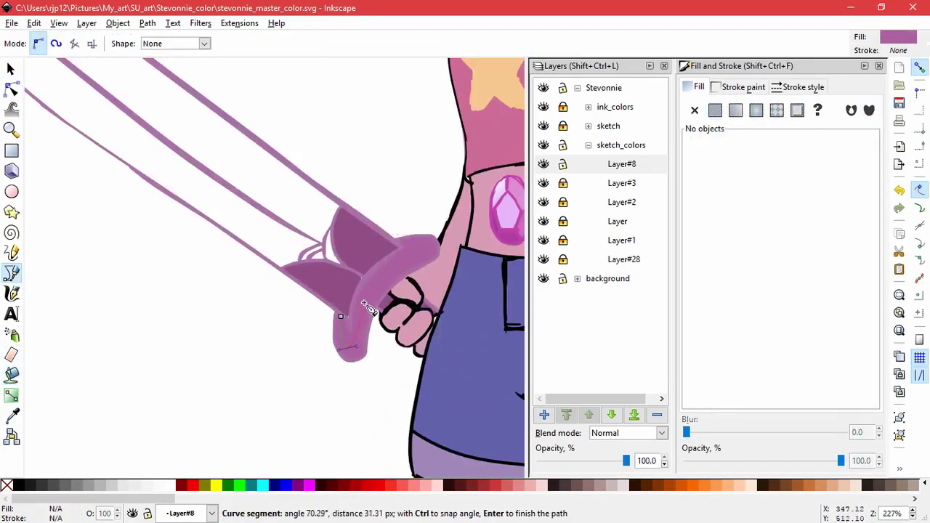
left_click(367, 299)
left_click_drag(425, 247, 427, 239)
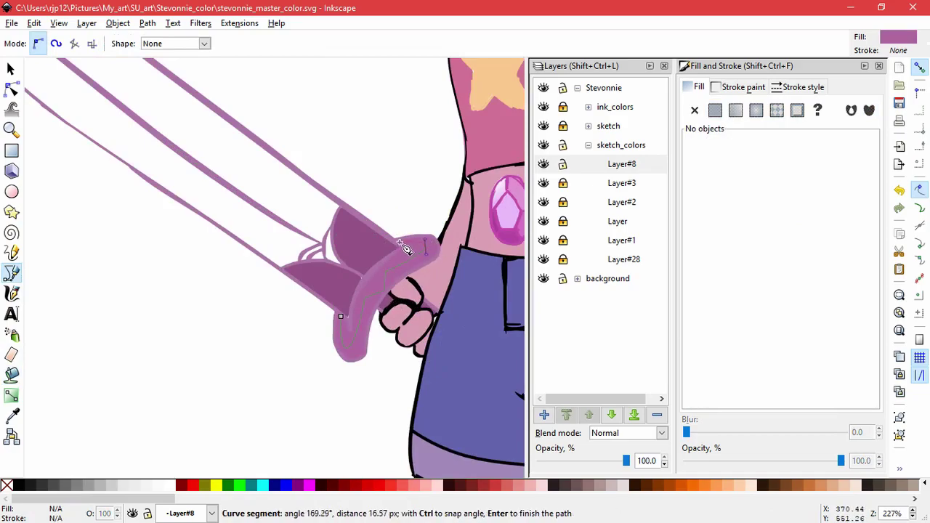
left_click(340, 316)
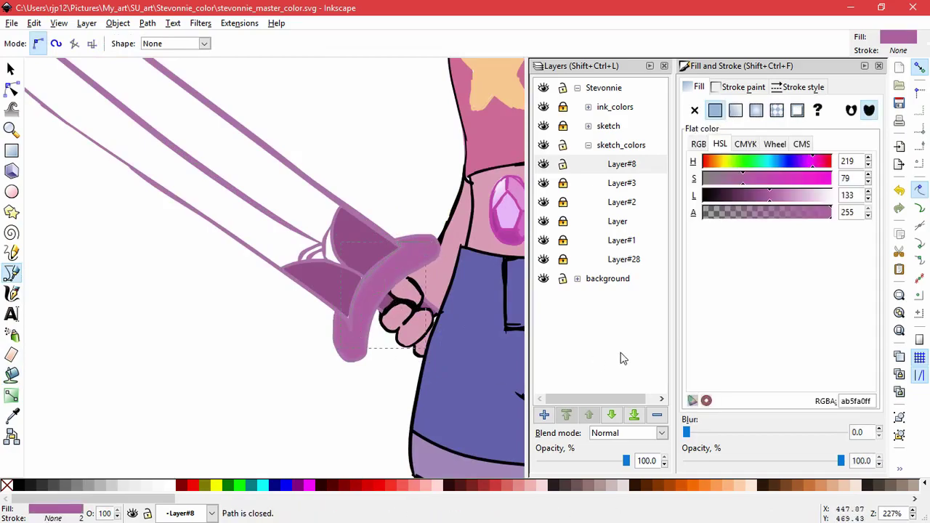
Set the guard highlight's fill to ffdef4ff and move its upper tip node slightly to refine the shape.
left_click_drag(799, 195, 823, 194)
left_click_drag(743, 180, 841, 190)
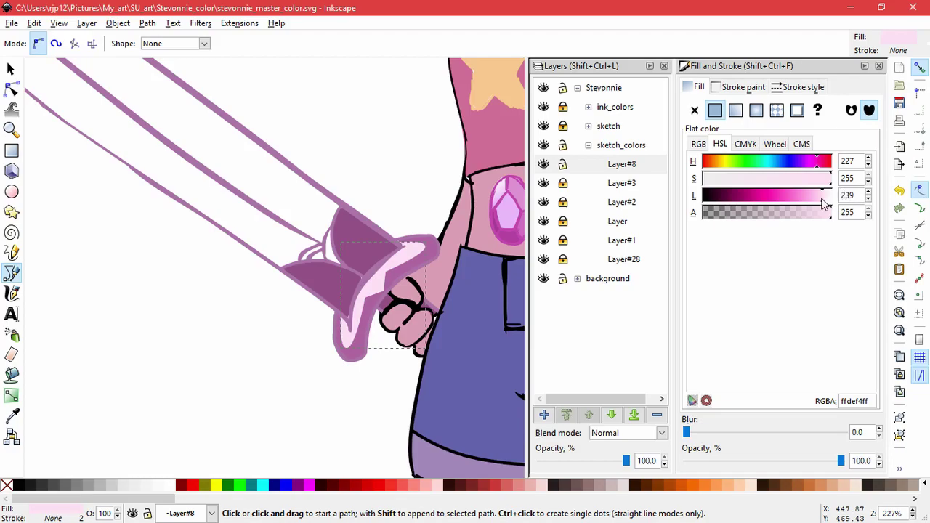
left_click(11, 88)
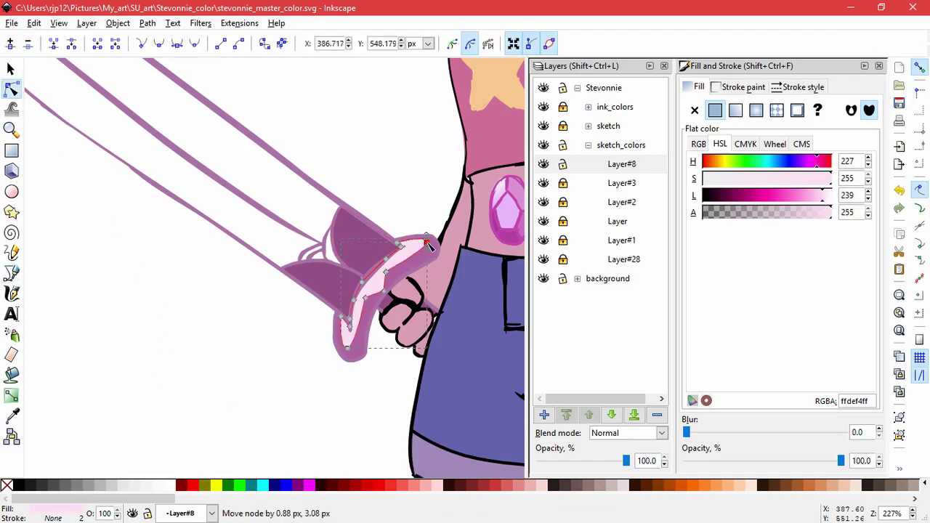
left_click(342, 405)
Fill the small curved sections beside the guard and the blade's inner strip with the palette's light pink f3bdf2ff.
scroll(305, 392, "down", 3, "ctrl")
left_click(11, 415)
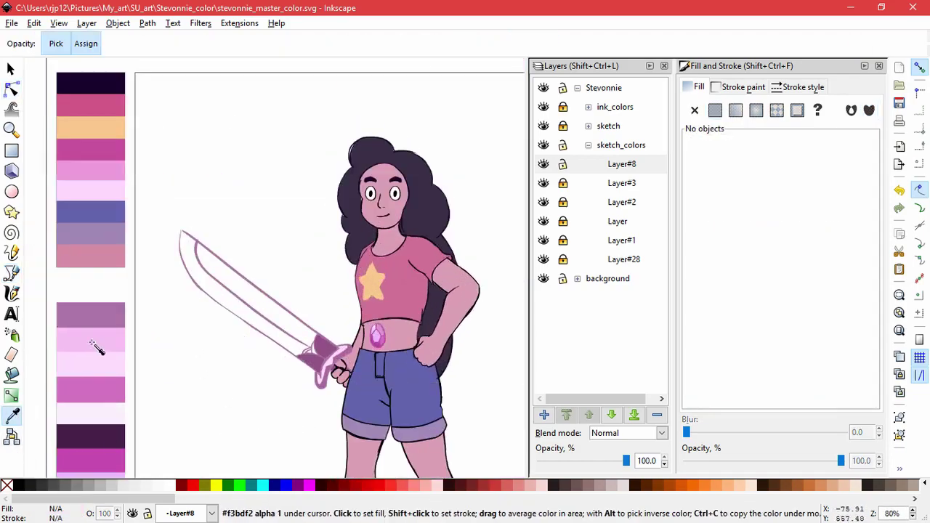
left_click(94, 346)
left_click(11, 375)
scroll(322, 312, "up", 3, "ctrl")
left_click(322, 311)
scroll(314, 252, "up", 5, "ctrl")
left_click(318, 286)
left_click(313, 252)
scroll(313, 252, "down", 6, "ctrl")
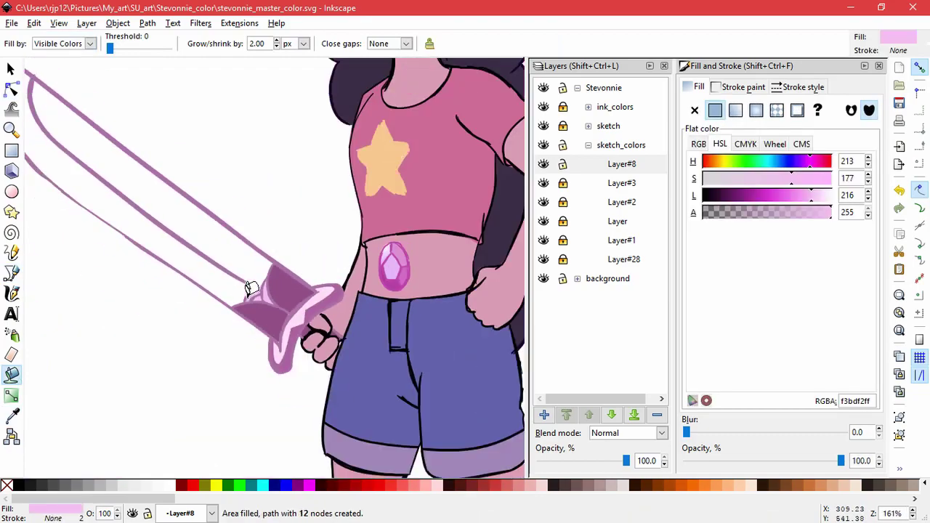
left_click(216, 226)
scroll(223, 369, "down", 1, "ctrl")
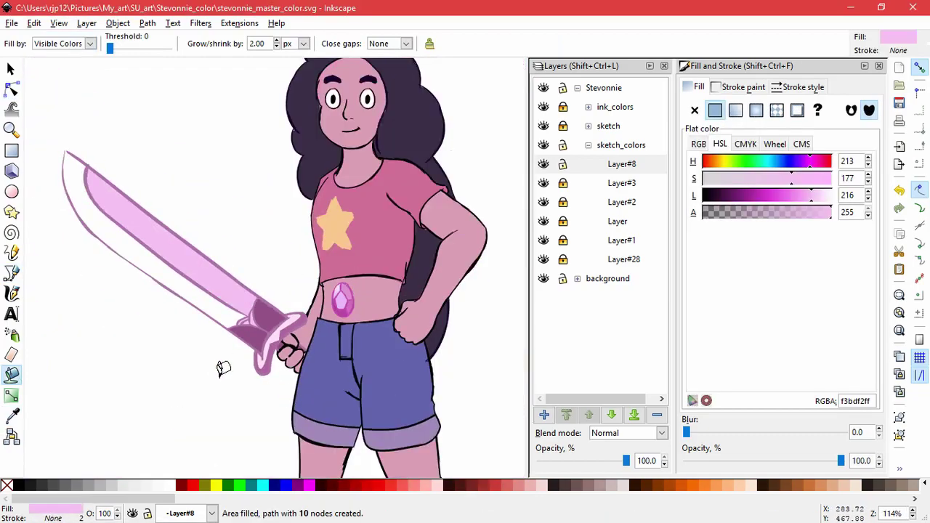
Fill the blade's outer cutting edge with the palette's near-white faeefb.
scroll(228, 368, "down", 1, "ctrl")
key("d")
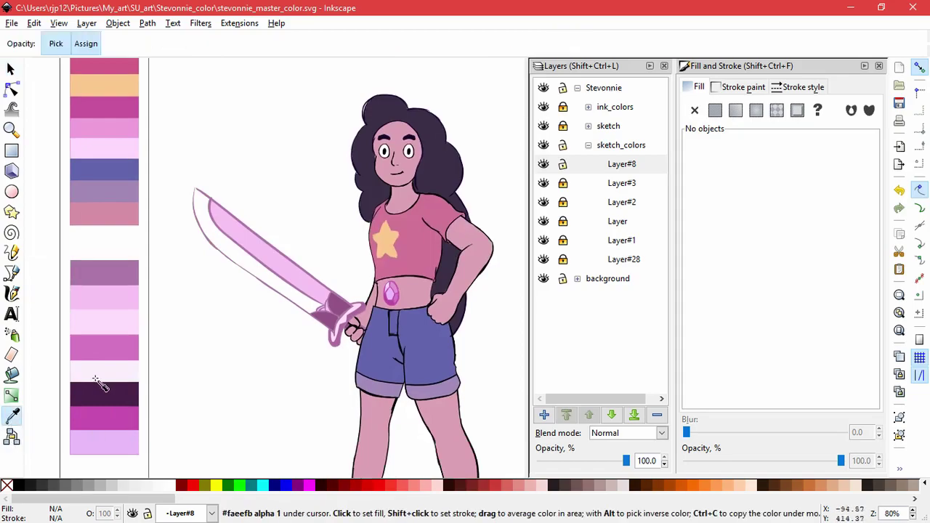
left_click(11, 374)
scroll(243, 270, "up", 2, "ctrl")
left_click(245, 270)
scroll(228, 257, "down", 2, "ctrl")
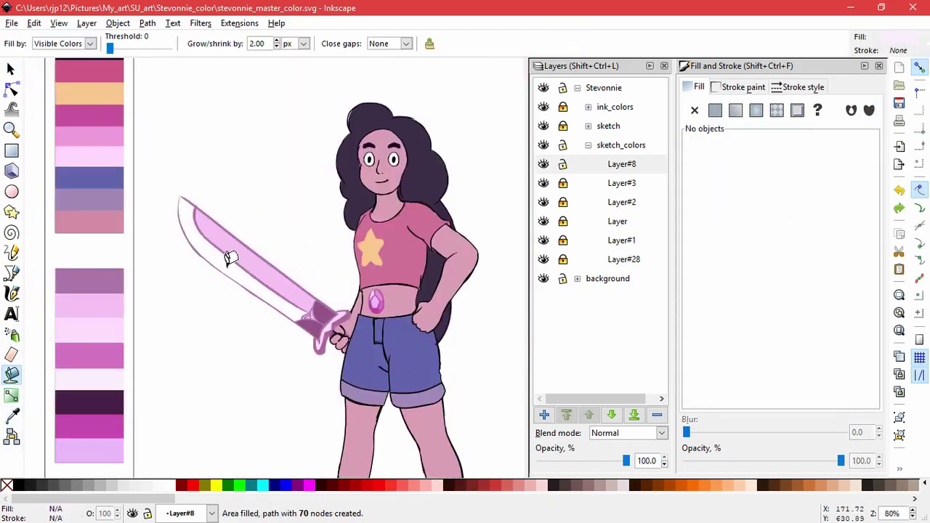
left_click(220, 269)
key("n")
scroll(264, 254, "up", 3)
scroll(322, 443, "down", 3)
key("Escape")
scroll(240, 355, "up", 1)
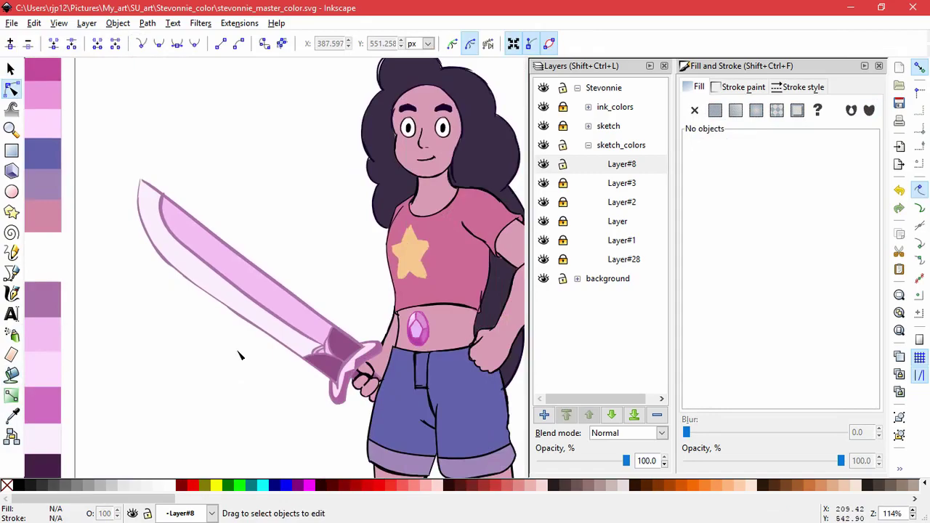
scroll(241, 355, "down", 2, "ctrl")
Expand and unlock the sketch layer and its cloths sublayer, and check the sowrd layer by toggling its visibility.
left_click(588, 126)
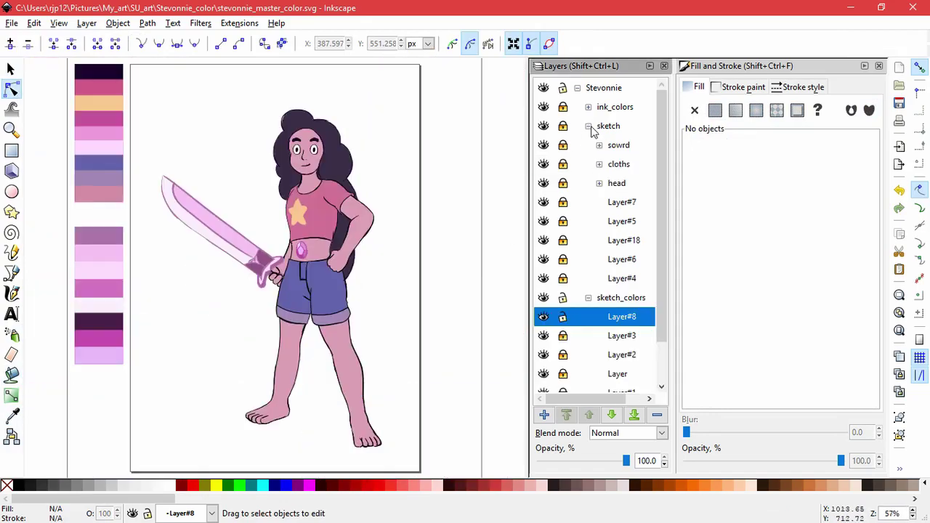
left_click(599, 165)
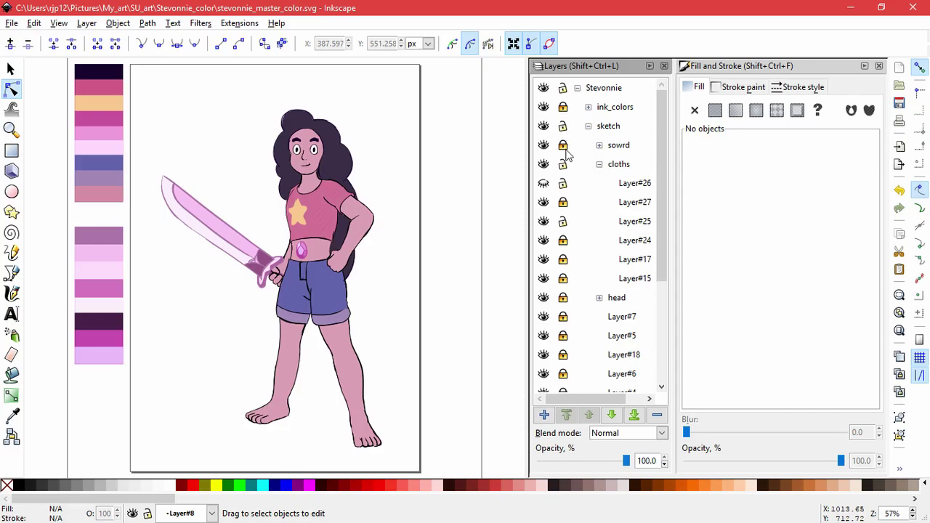
left_click(544, 145)
left_click(543, 146)
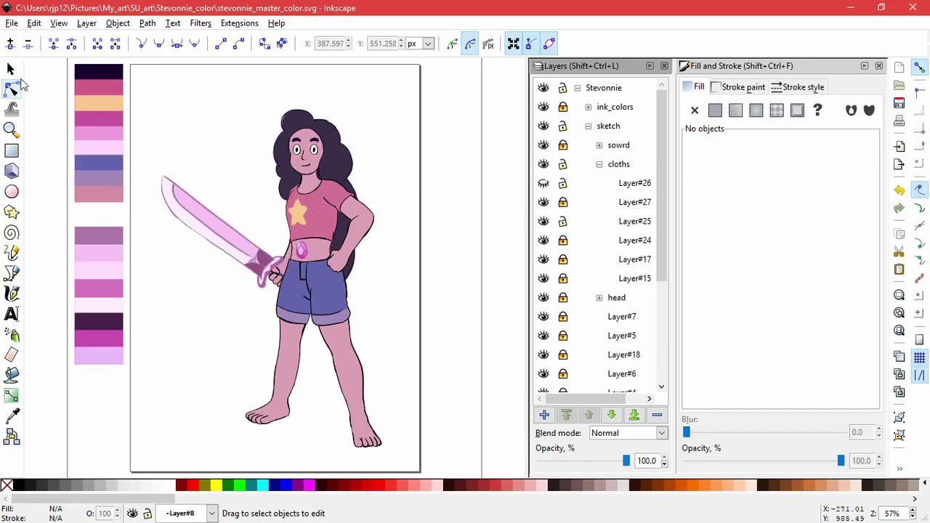
Try moving all unlocked artwork aside, repeat the test with sketch_colors locked, and undo each move.
left_click(11, 68)
left_click_drag(182, 92, 424, 473)
left_click_drag(315, 234, 454, 240)
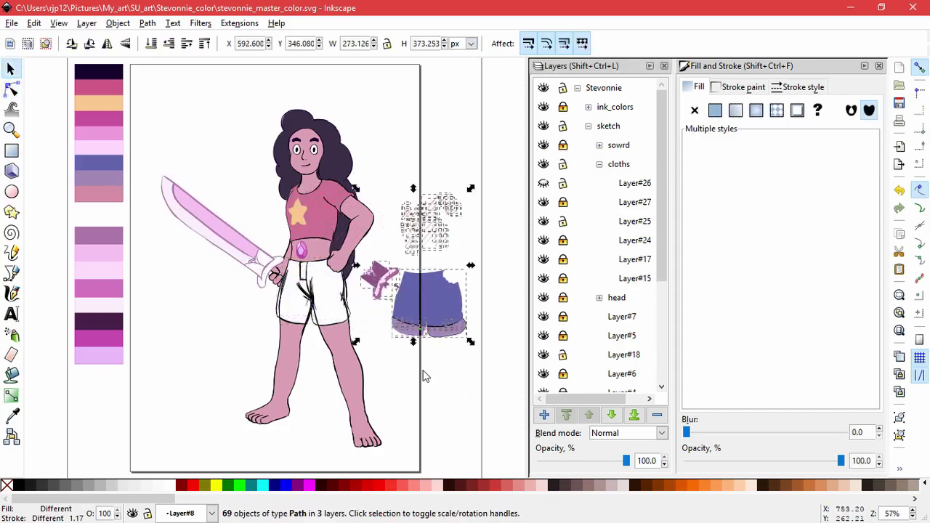
key("ctrl+z")
scroll(648, 272, "down", 3)
left_click(596, 286)
left_click_drag(341, 240, 473, 237)
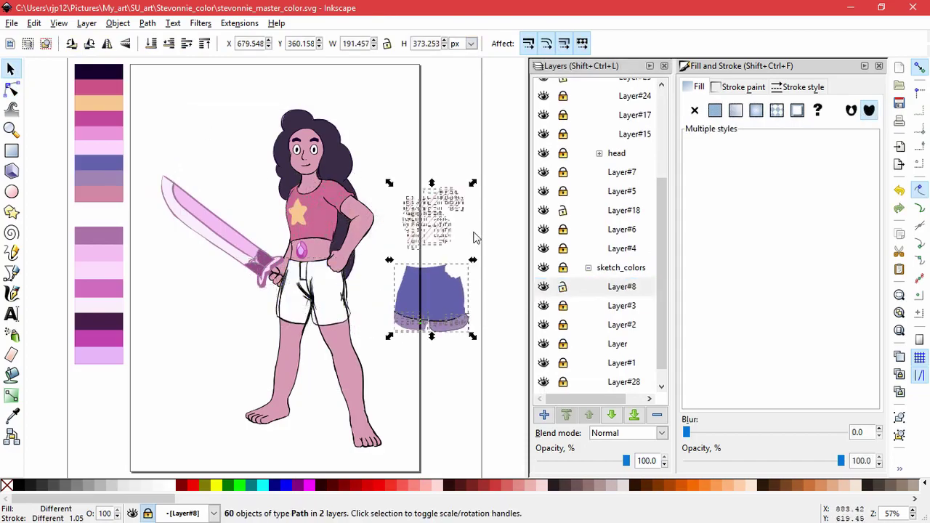
key("ctrl+z")
Check Layer#18 by toggling its visibility, lock it, and test-move the remaining unlocked artwork, undoing the move.
scroll(547, 298, "down", 1)
left_click(587, 196)
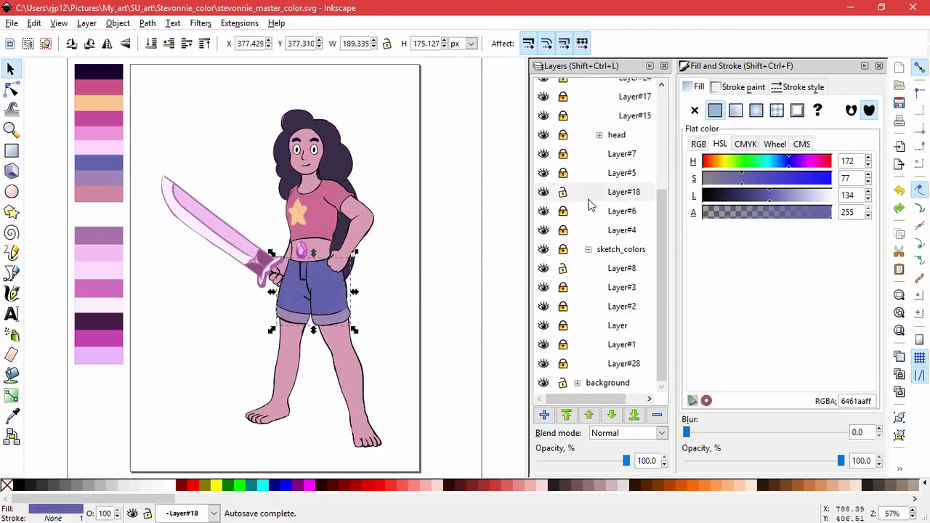
left_click(544, 192)
left_click(544, 192)
left_click(411, 397)
left_click_drag(425, 398, 243, 114)
left_click_drag(332, 279, 473, 279)
key("ctrl+z")
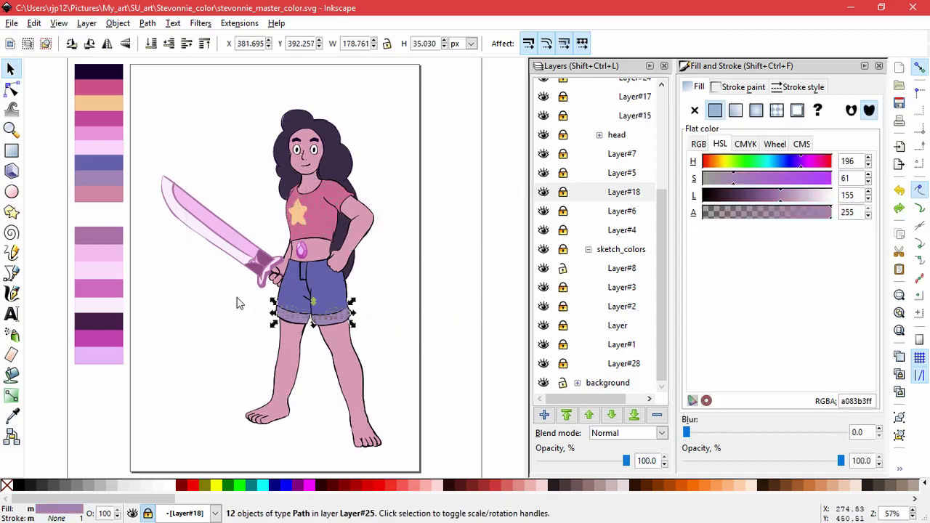
Recolour the blue hatching line on the shirt's sleeve with the pink ca5087ff.
left_click(239, 301)
scroll(317, 301, "up", 3)
scroll(467, 263, "up", 4)
scroll(457, 339, "up", 3)
scroll(396, 253, "up", 2)
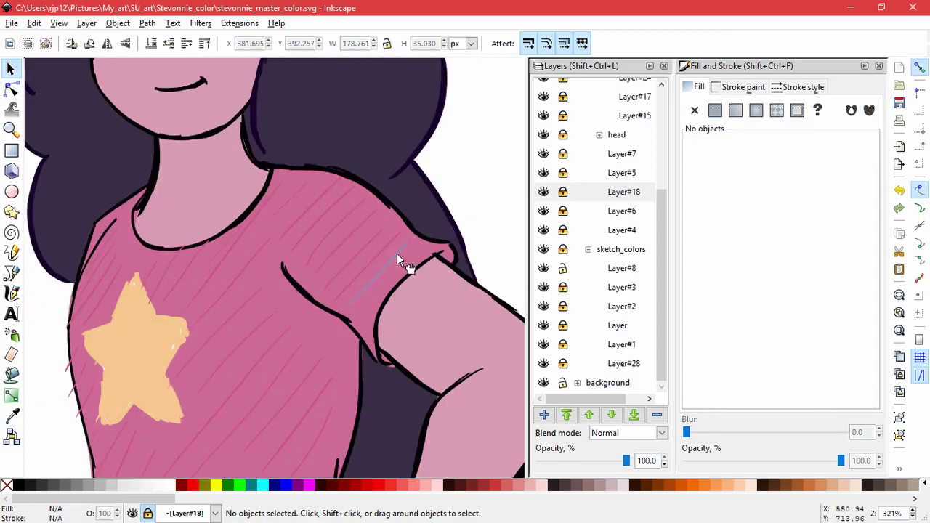
left_click(403, 263)
key("d")
scroll(373, 253, "up", 4)
scroll(373, 253, "down", 7)
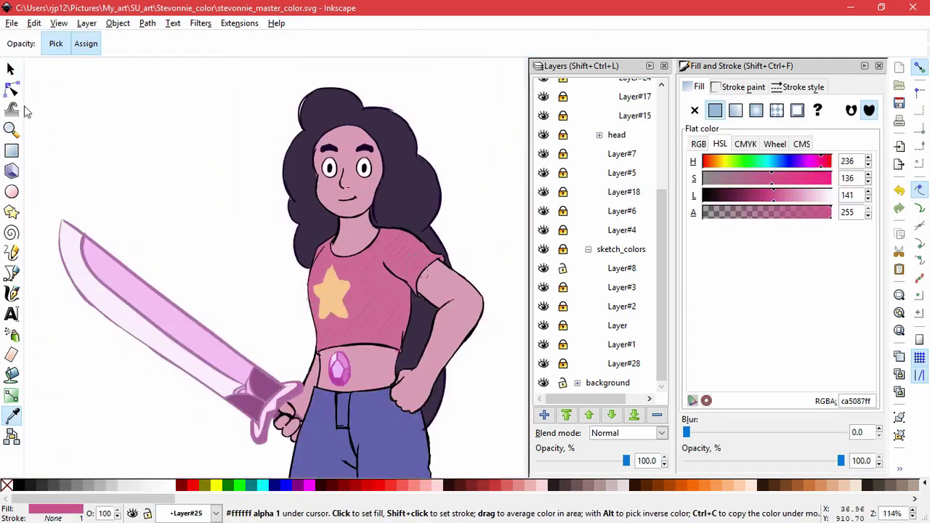
Try darkening all the shirt's hatching lines, including those over the star, to lightness 115.
key("s")
left_click_drag(478, 394, 248, 194)
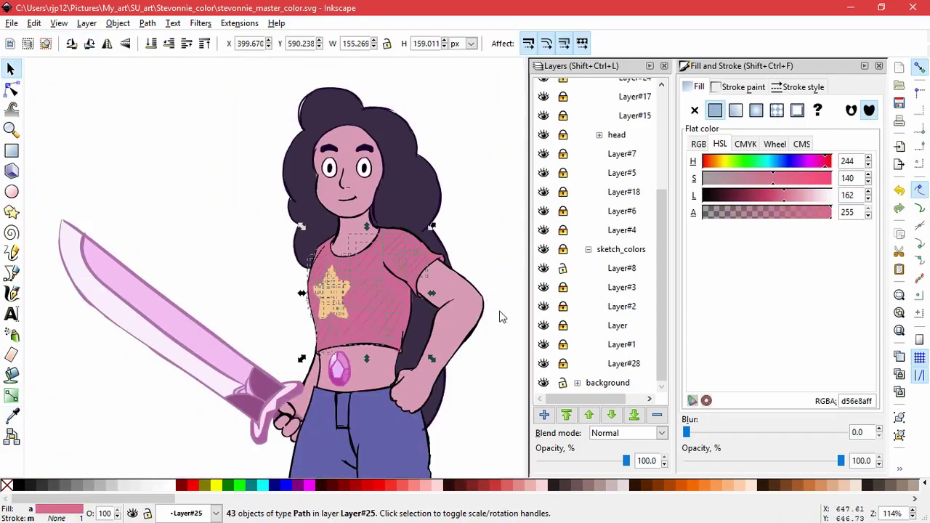
left_click(511, 399)
left_click(763, 196)
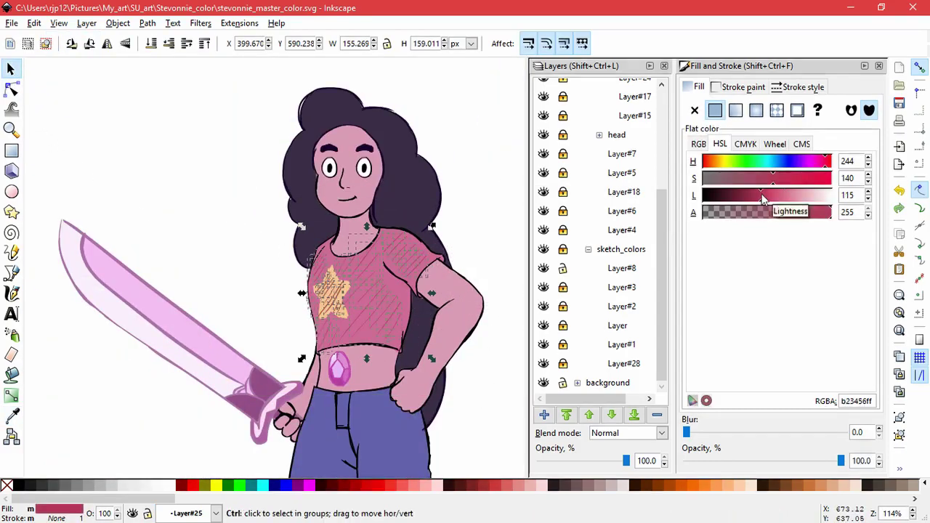
left_click(464, 376)
Select the hatching lines across the shirt without those over the star and darken them to c6447fff.
left_click_drag(474, 263, 424, 315)
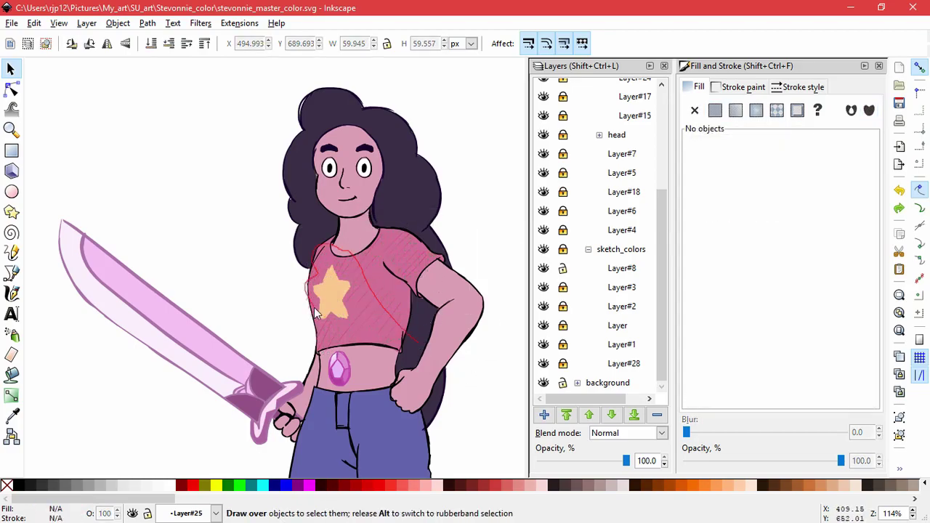
left_click_drag(408, 254, 418, 265)
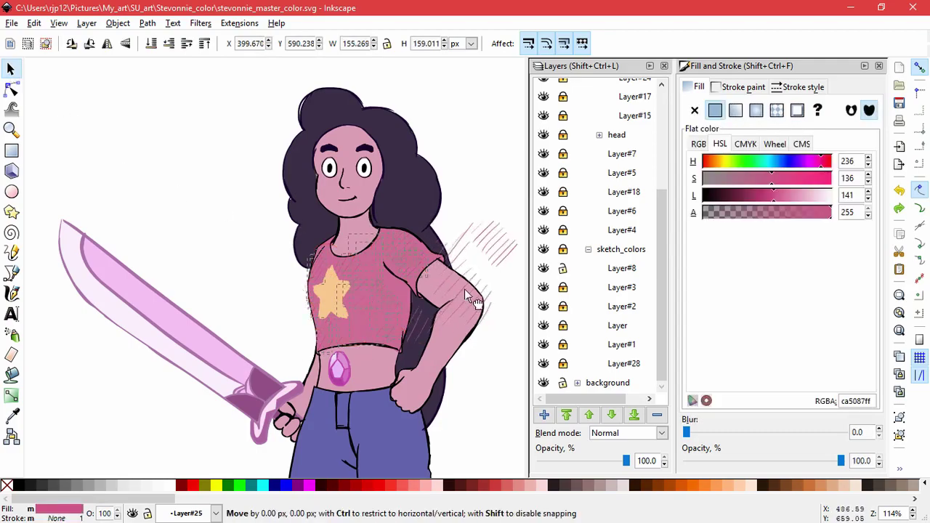
scroll(346, 263, "down", 3)
scroll(344, 189, "up", 4)
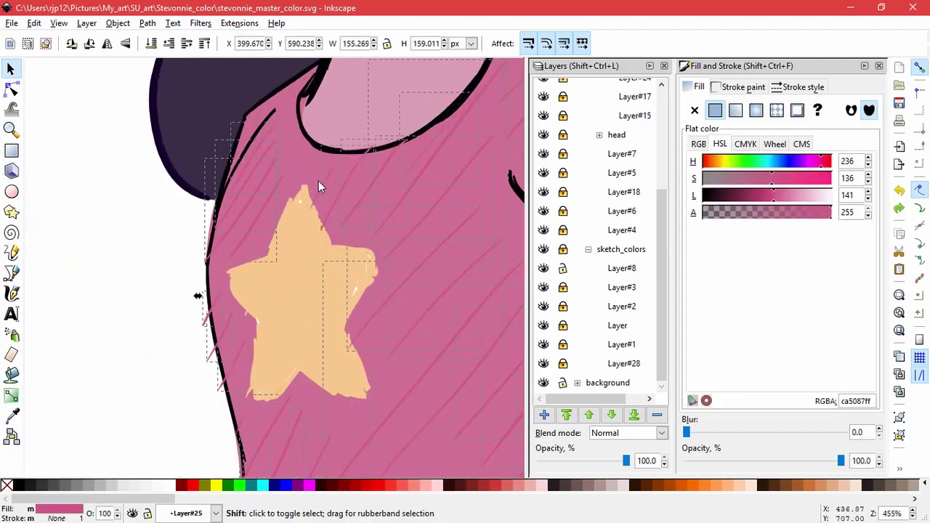
left_click(255, 220, "shift")
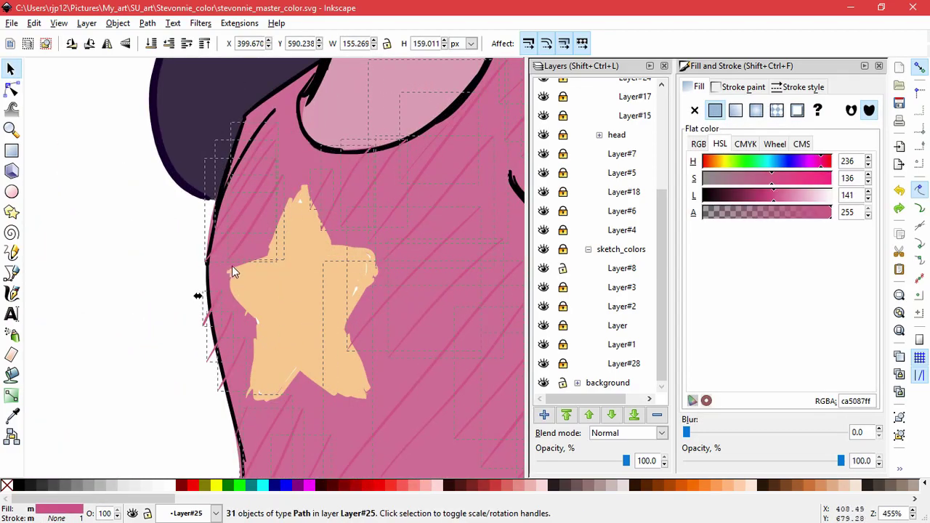
Resize and nudge the hatching lines along the shirt's outer edge beside the star so they fit within the outline.
left_click(153, 281)
left_click_drag(153, 280, 213, 266)
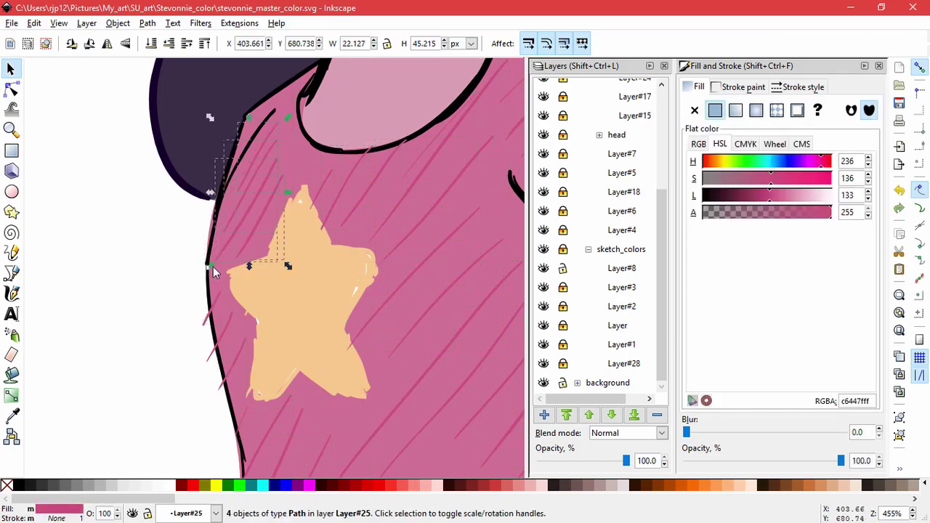
left_click(166, 231)
scroll(166, 230, "down", 3)
left_click(307, 346)
left_click(292, 325)
mouse_move(292, 325)
left_mouse_down()
mouse_move(268, 322)
mouse_move(224, 270)
left_mouse_up()
left_click(221, 217)
left_click(207, 251)
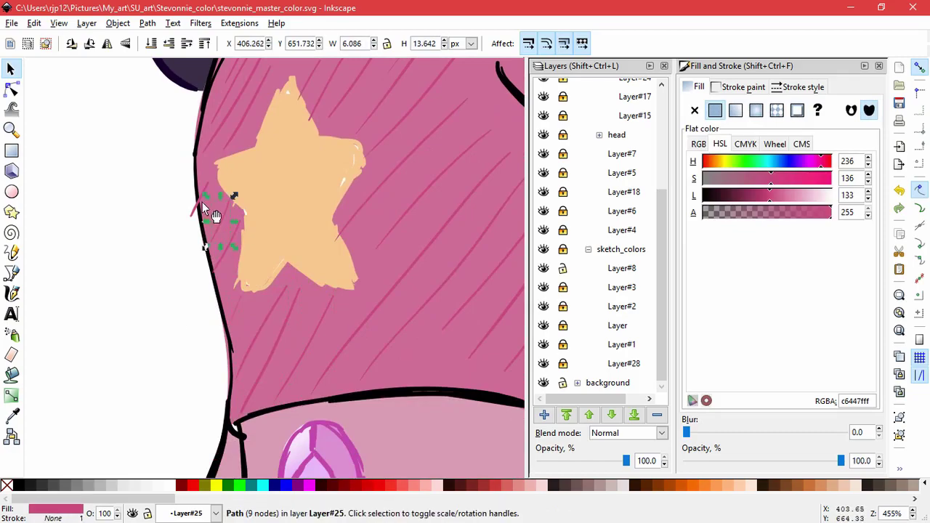
left_click(332, 409)
Adjust the length and position of the hatching lines across the shirt between the star and the opposite lower edge.
scroll(364, 338, "up", 4)
scroll(364, 338, "right", 3)
left_click(335, 251)
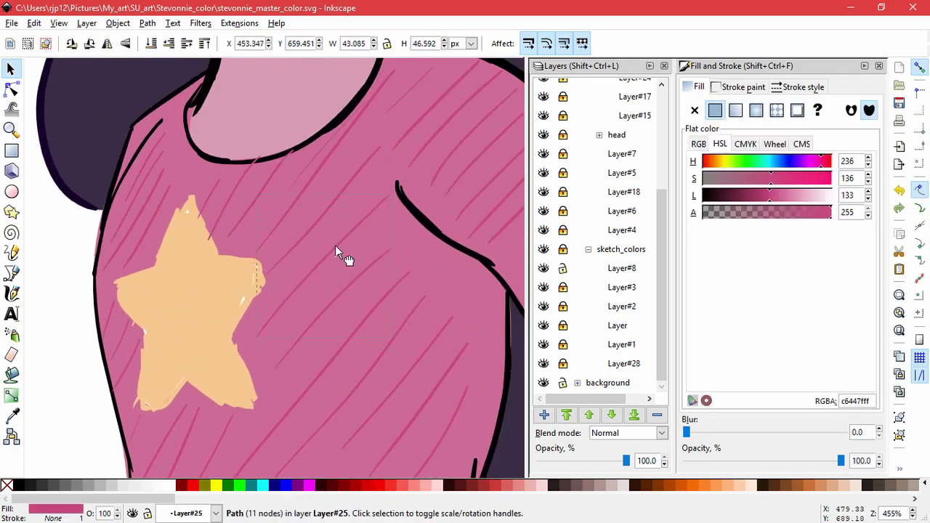
left_click(335, 251, "alt")
left_click(399, 274, "alt")
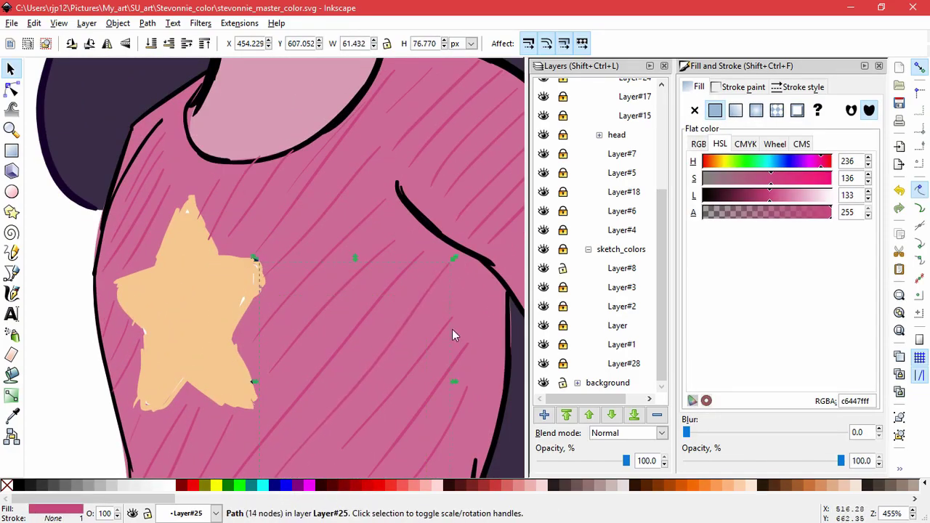
left_click(452, 332, "alt")
left_click_drag(342, 450, 339, 409)
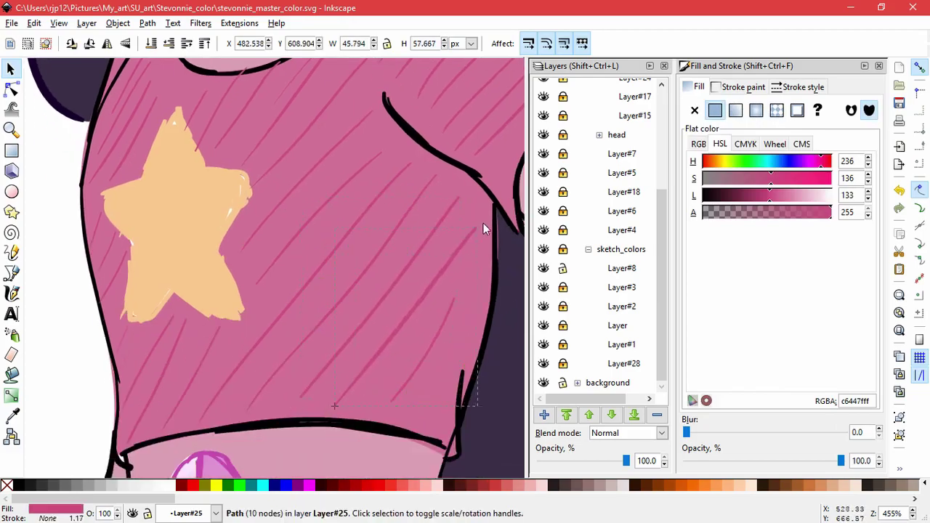
left_click_drag(405, 393, 459, 354)
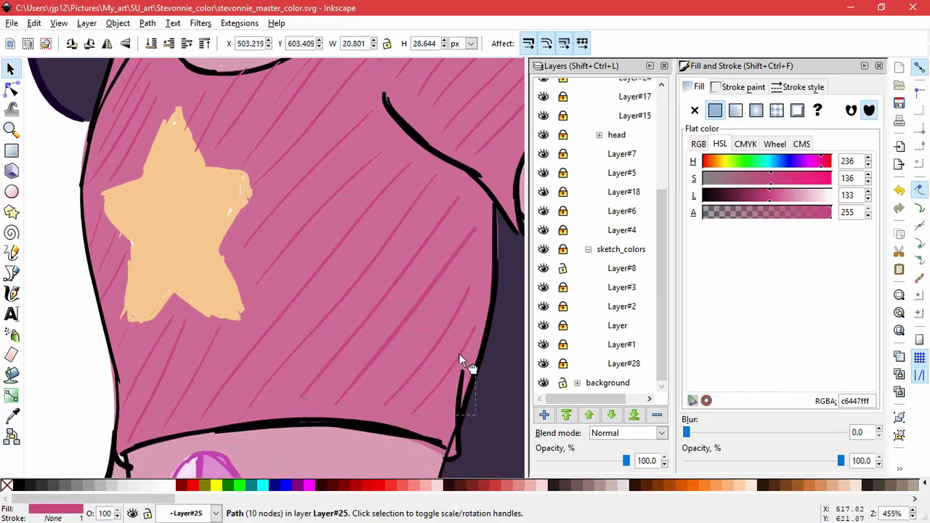
Adjust the hatching lines around the neckline, shoulder and tip of the star to fit within the shirt's outlines.
scroll(273, 296, "up", 5)
left_click(367, 183)
left_click(429, 119)
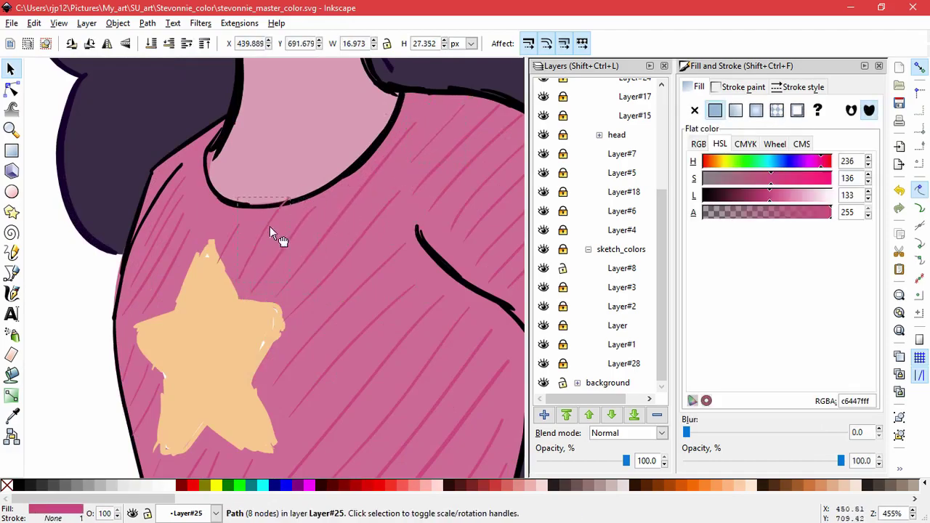
left_click(182, 235)
left_click(176, 224)
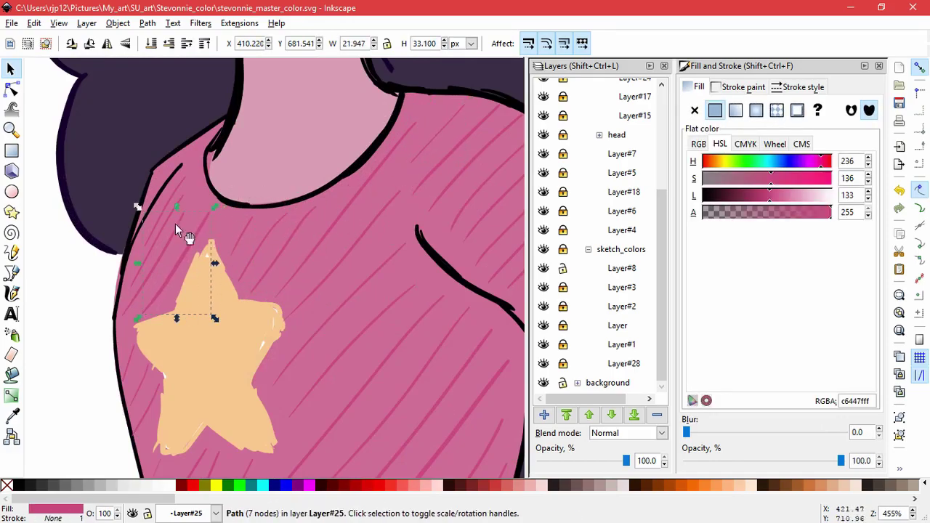
left_click(173, 182)
left_click_drag(173, 182, 198, 156)
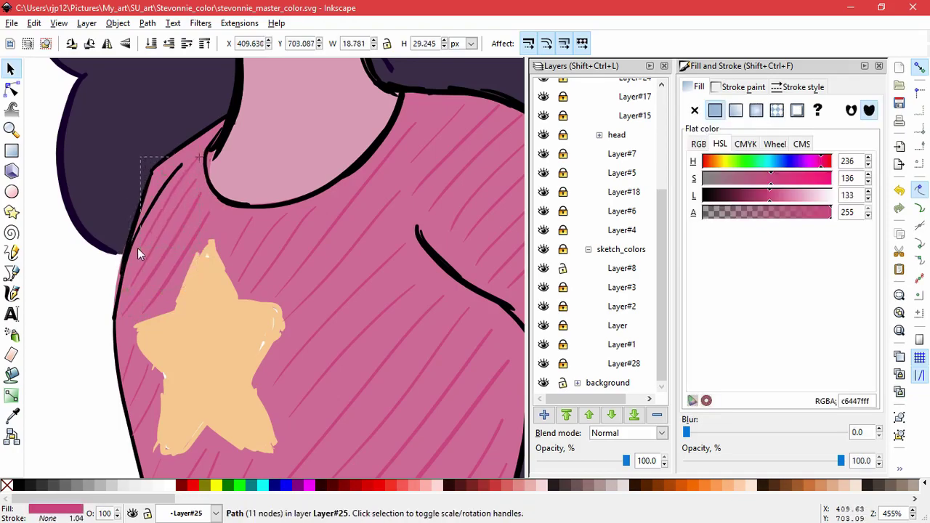
left_click(230, 223)
left_click_drag(246, 202, 238, 213)
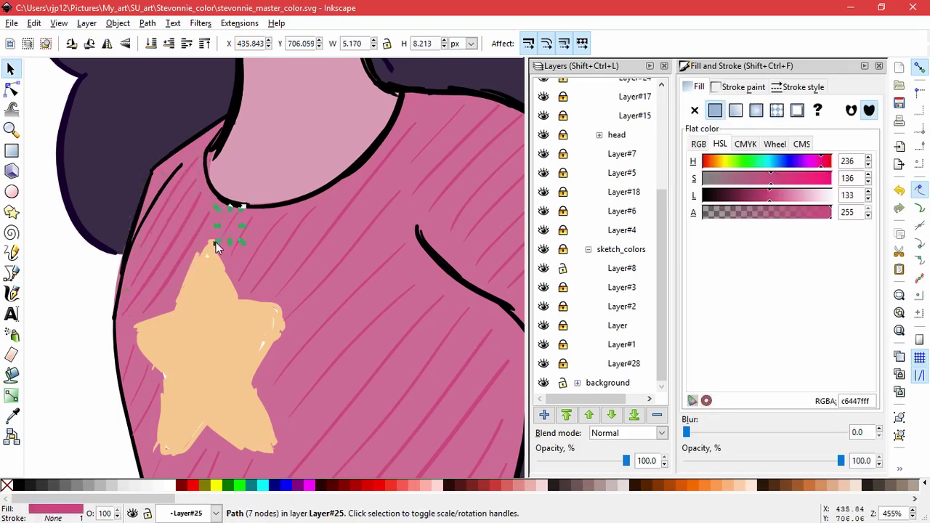
key("Escape")
Adjust the hatching lines just below and beside the star, then clear the selection and view the whole page.
scroll(71, 272, "down", 4)
scroll(166, 342, "left", 2)
scroll(216, 316, "up", 2)
left_click(215, 317)
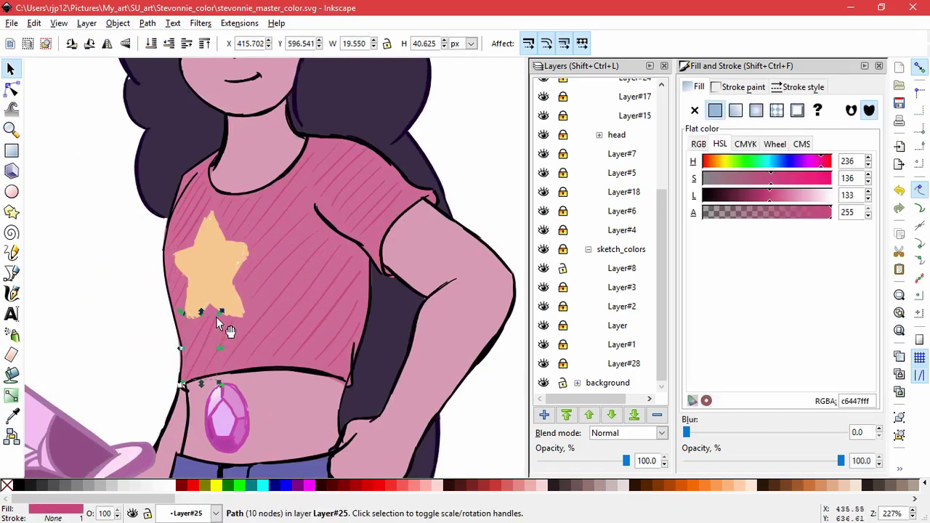
left_click_drag(216, 317, 242, 316)
left_click(252, 305)
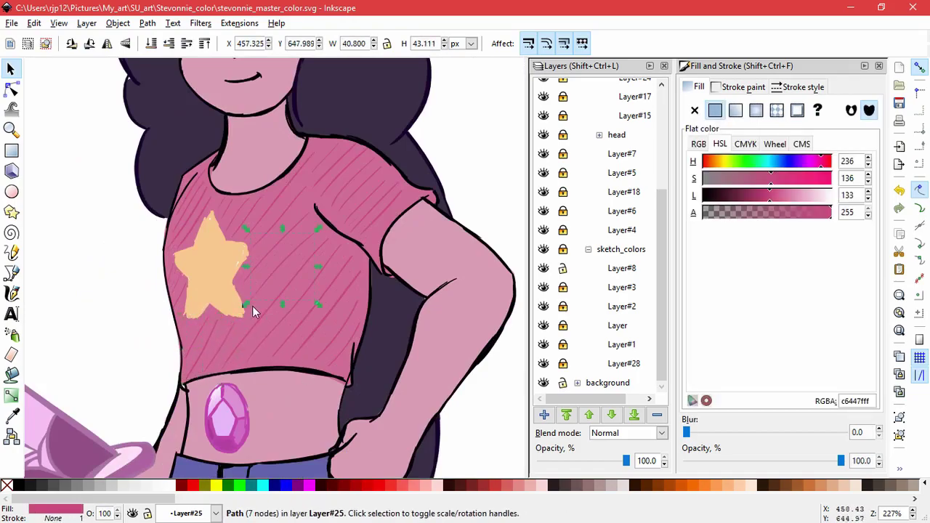
left_click(492, 208)
key("5")
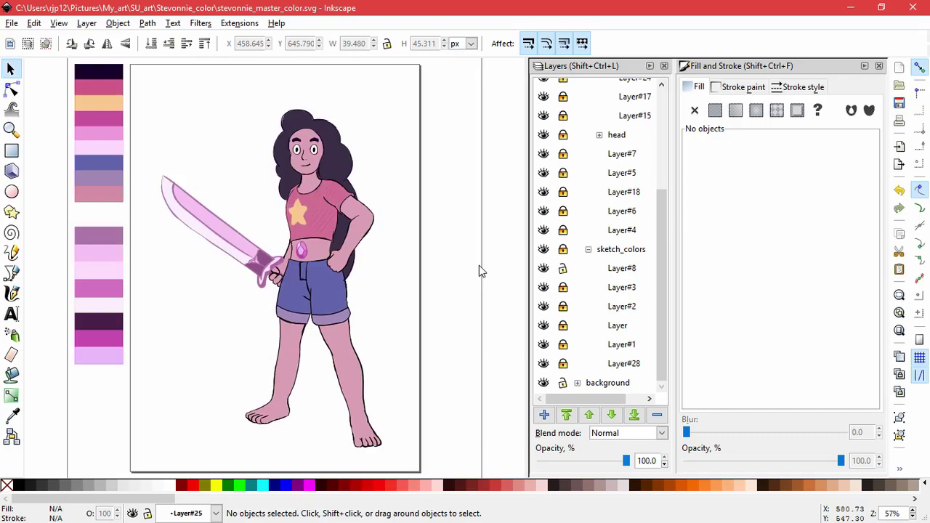
Select a hatching line inside the star and hide the sketch_colors layer to expose the line work.
scroll(277, 222, "up", 5)
left_click_drag(374, 235, 369, 274)
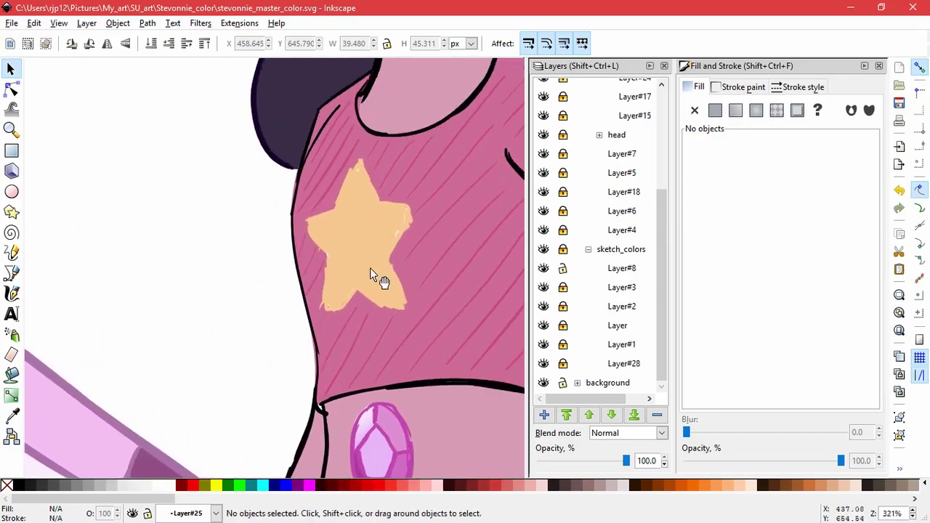
left_click(370, 274, "ctrl")
left_click(543, 249)
scroll(385, 277, "up", 2)
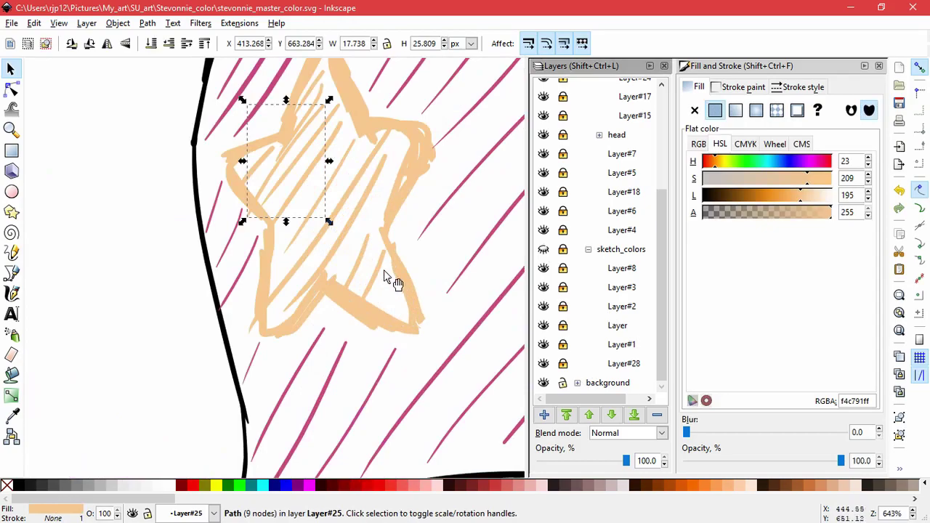
Adjust the individual hatching lines inside the star, shortening the one across its upper part.
left_click(373, 295, "ctrl")
left_click(364, 266, "ctrl")
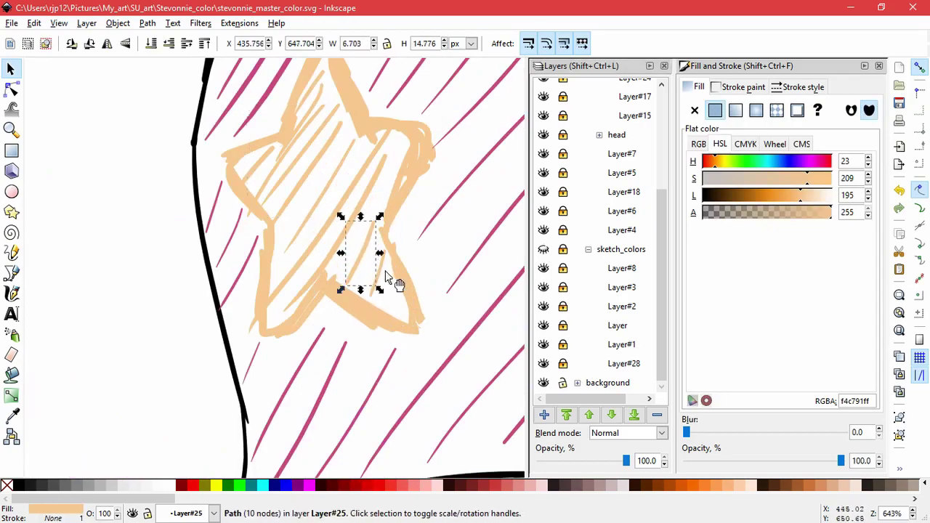
left_click(280, 174, "ctrl")
scroll(338, 197, "up", 2)
left_click(302, 201, "ctrl")
left_click(329, 139, "ctrl")
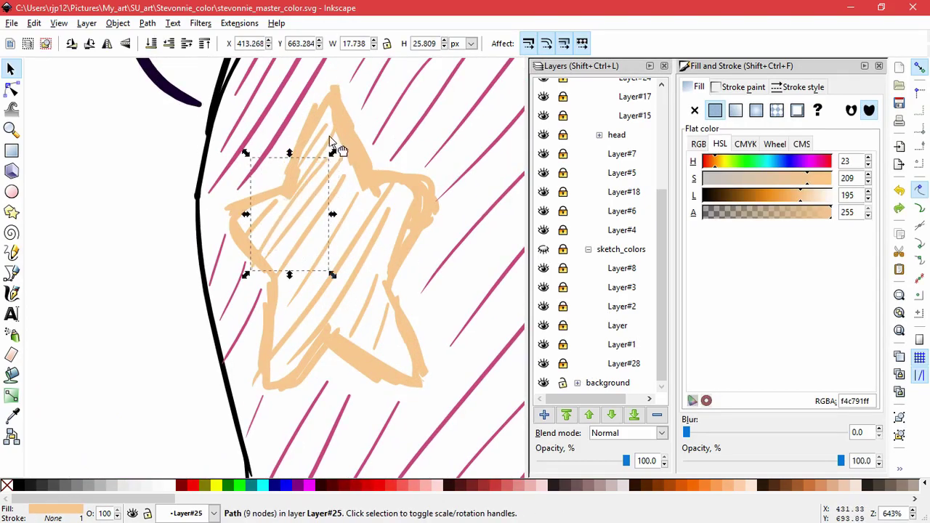
left_click(302, 189, "ctrl")
left_click(313, 160, "ctrl")
left_click(312, 222, "ctrl")
left_click(253, 259, "ctrl")
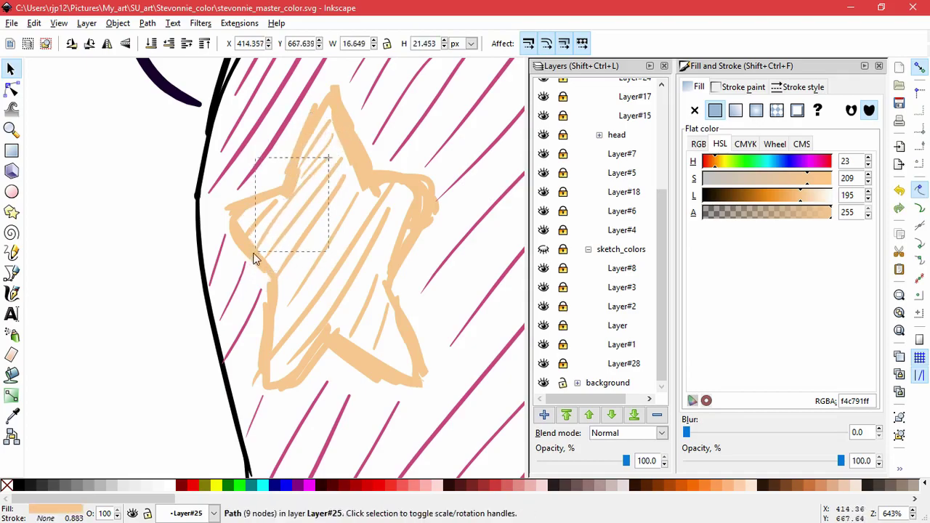
Select the star's hatching lines, show the sketch_colors layer again, darken them to lightness 171 and skew them slightly.
mouse_move(390, 357)
left_mouse_down()
mouse_move(274, 232)
mouse_move(318, 137)
mouse_move(283, 374)
mouse_move(272, 367)
left_mouse_up()
left_click(253, 380)
left_click(263, 381)
mouse_move(400, 380)
left_mouse_down()
mouse_move(375, 337)
mouse_move(331, 122)
left_mouse_up()
left_click(544, 249)
left_click(791, 196)
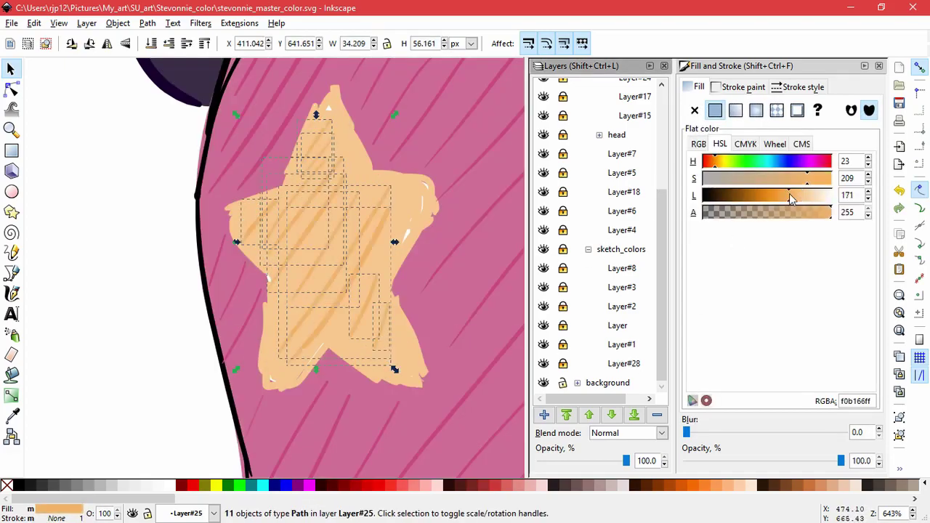
left_click(791, 198)
left_click_drag(315, 114, 320, 113)
Clear the selection, view the whole page and save the drawing.
left_click(124, 338)
key("minus")
key("minus")
key("minus")
key("minus")
key("5")
key("ctrl+s")
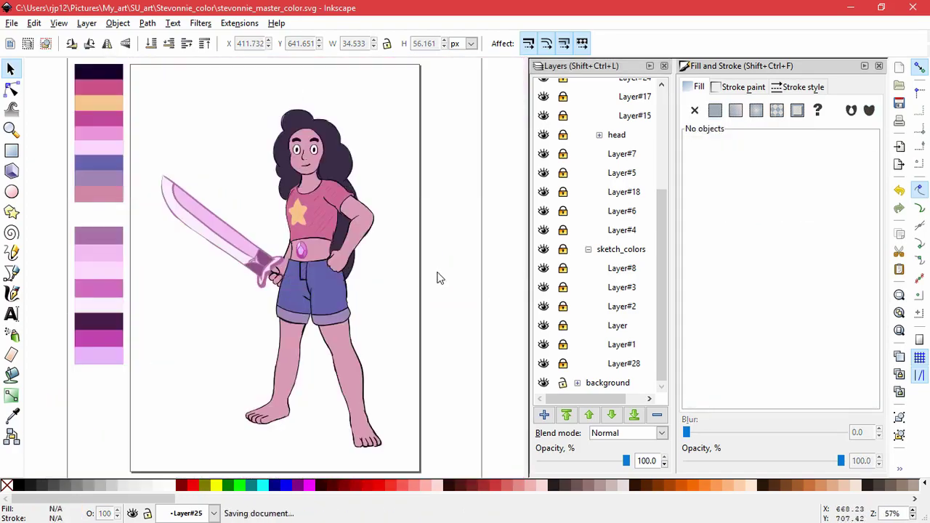